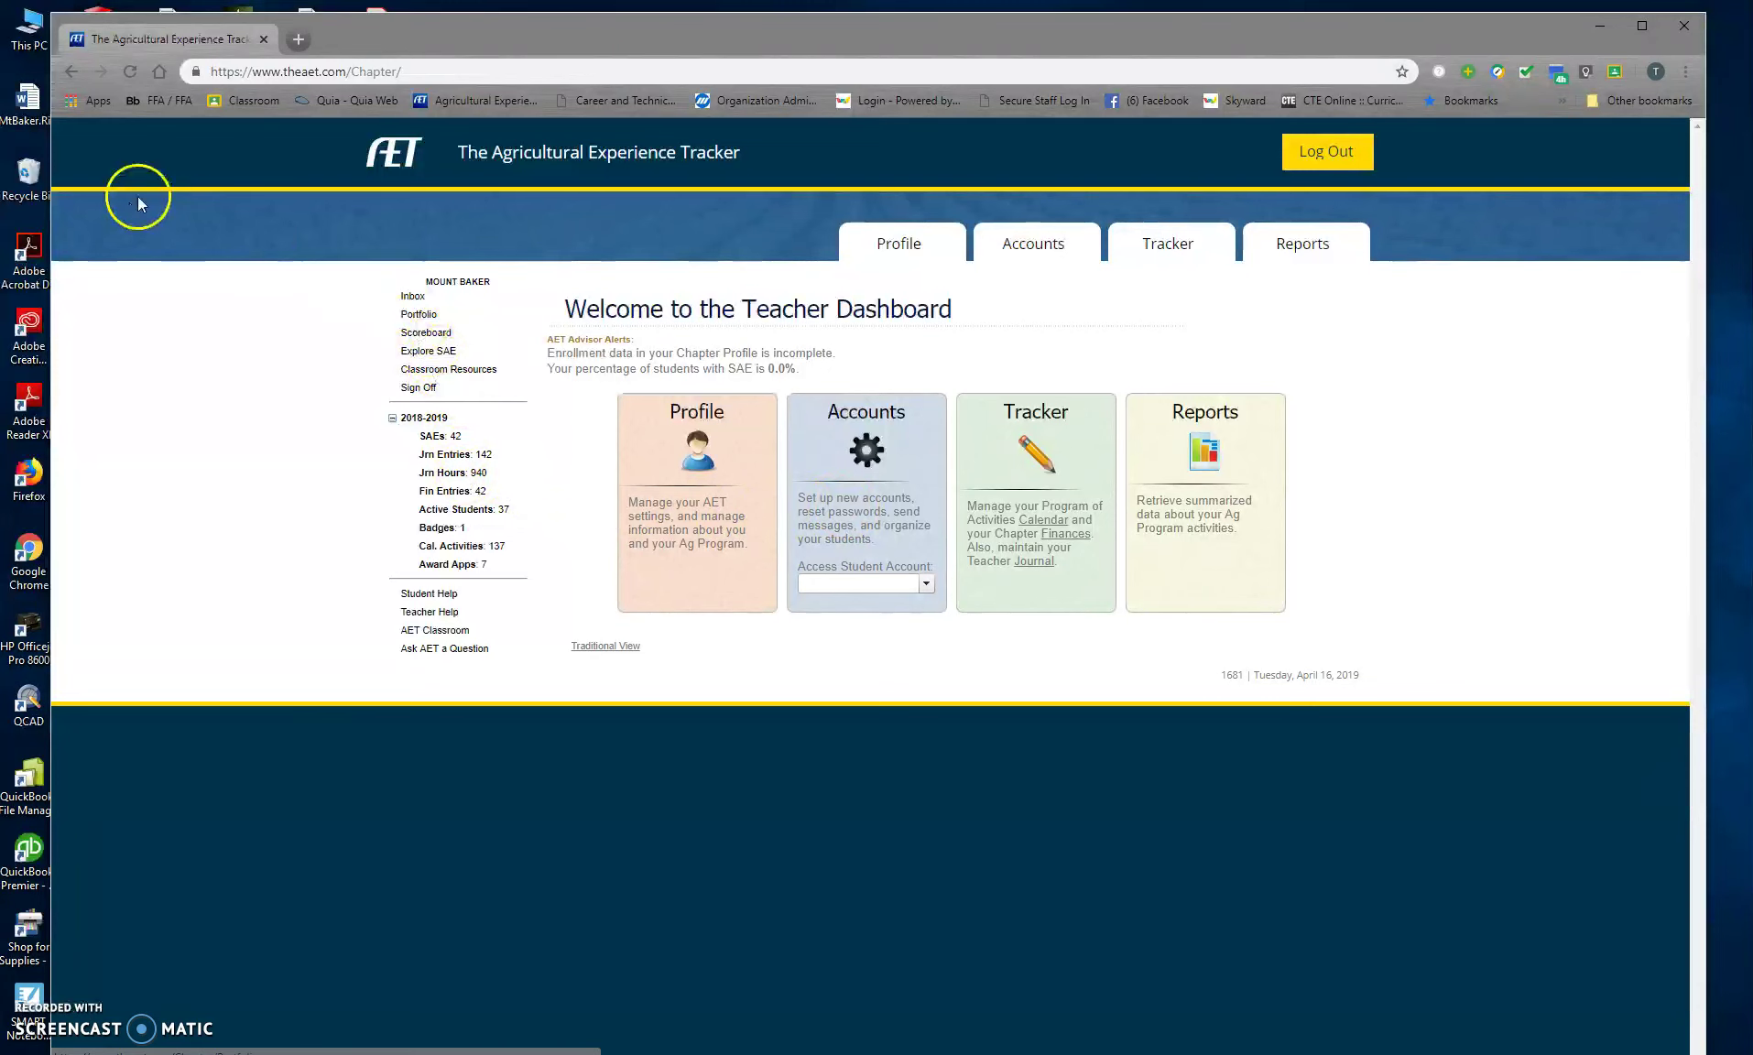
Step: Return to the AET login page and log in as the chapter advisor with the saved password
click(71, 71)
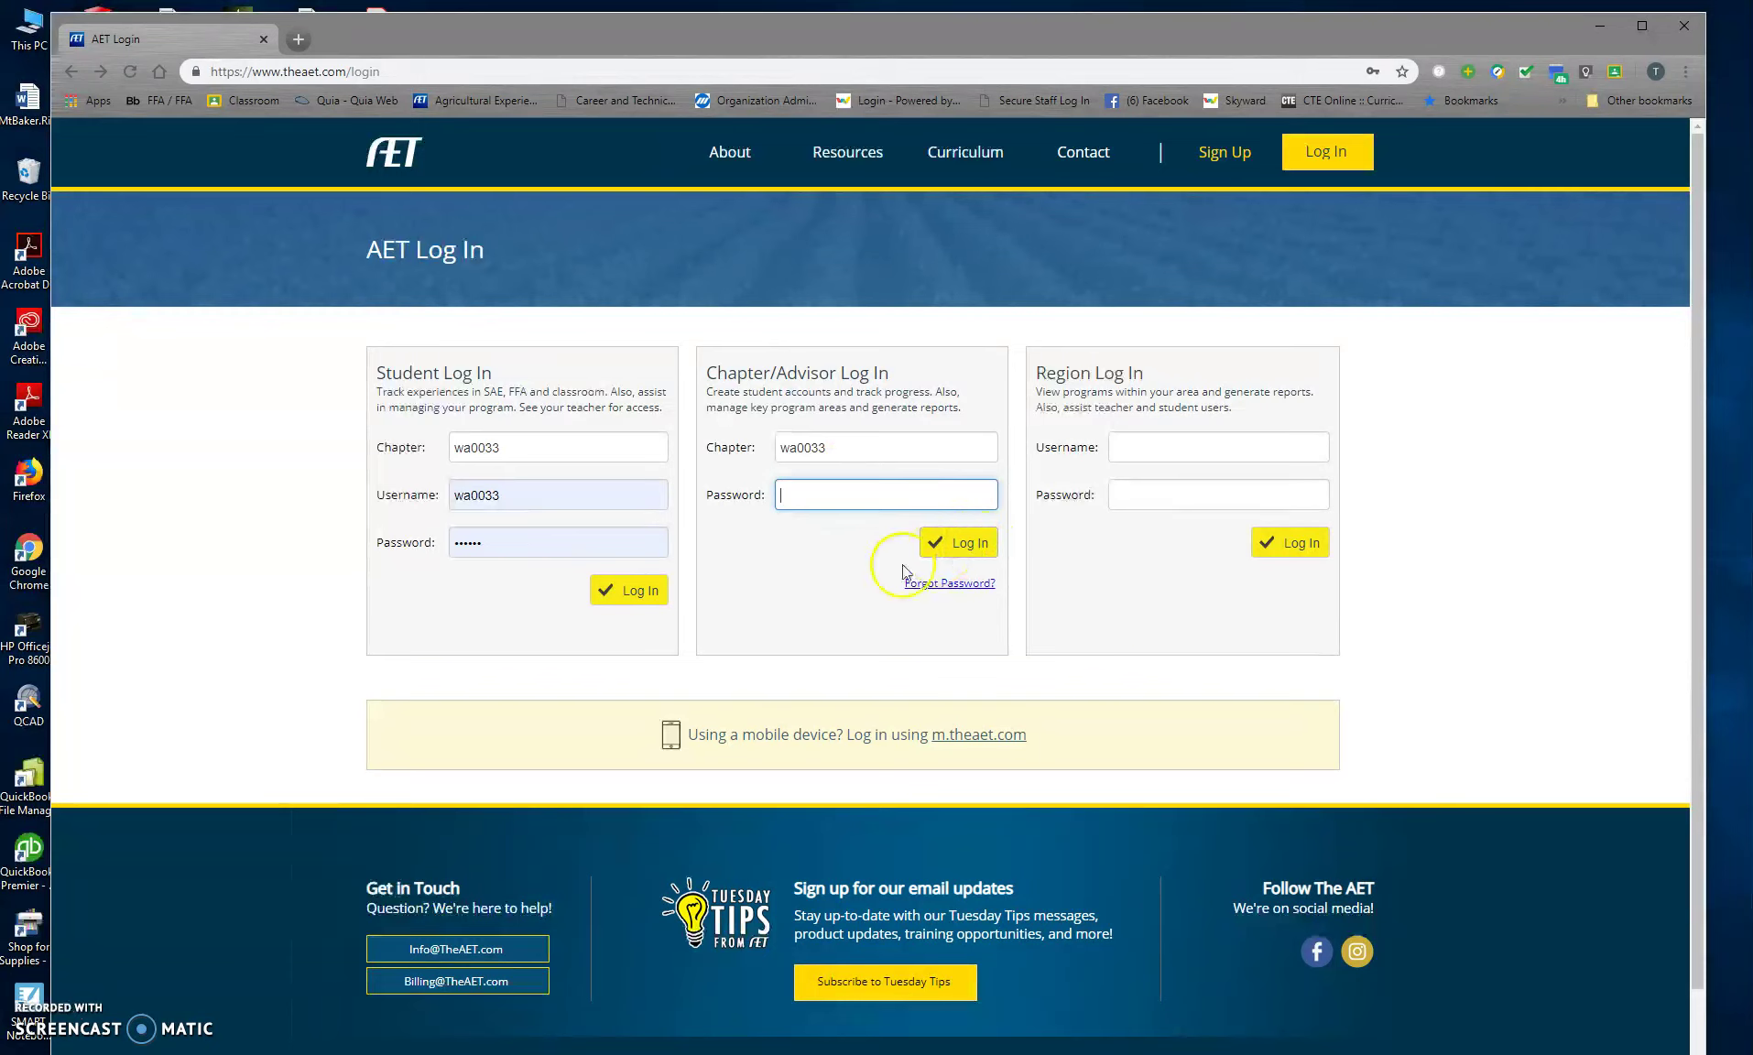
click(878, 507)
click(976, 542)
click(976, 543)
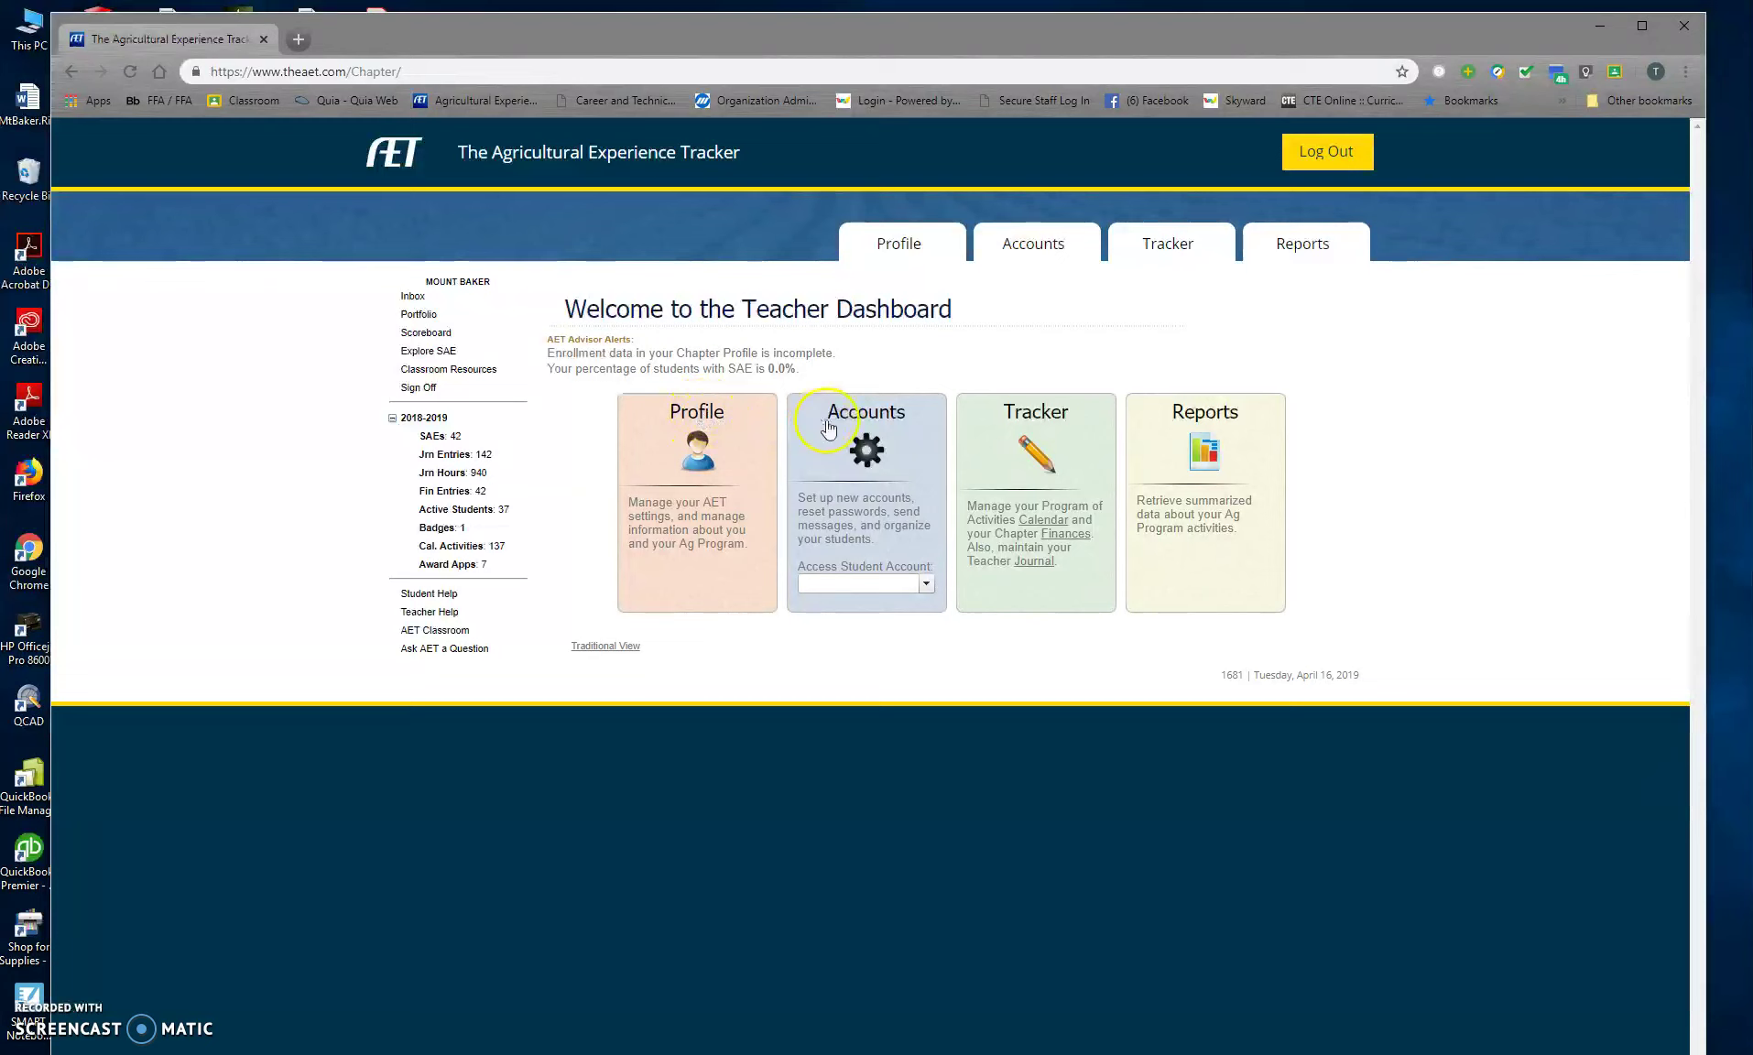
Step: Choose a student from the Accounts list to open their Student Dashboard
click(882, 420)
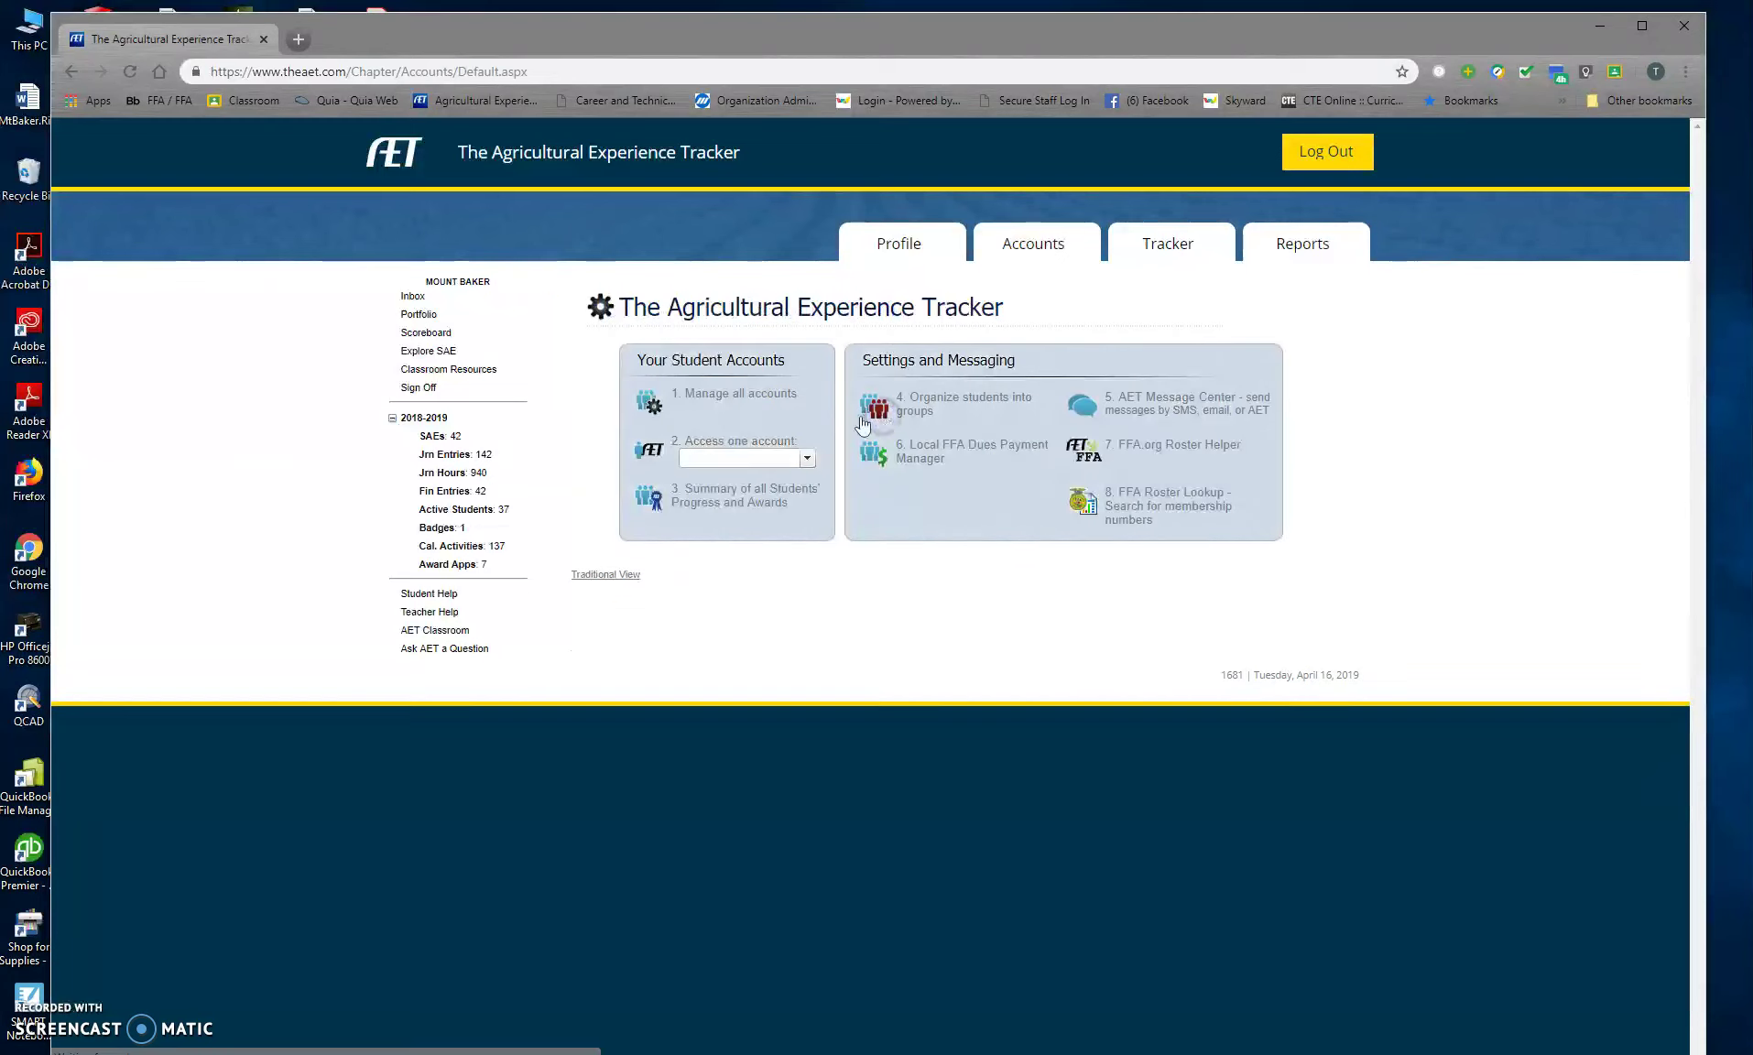
click(781, 458)
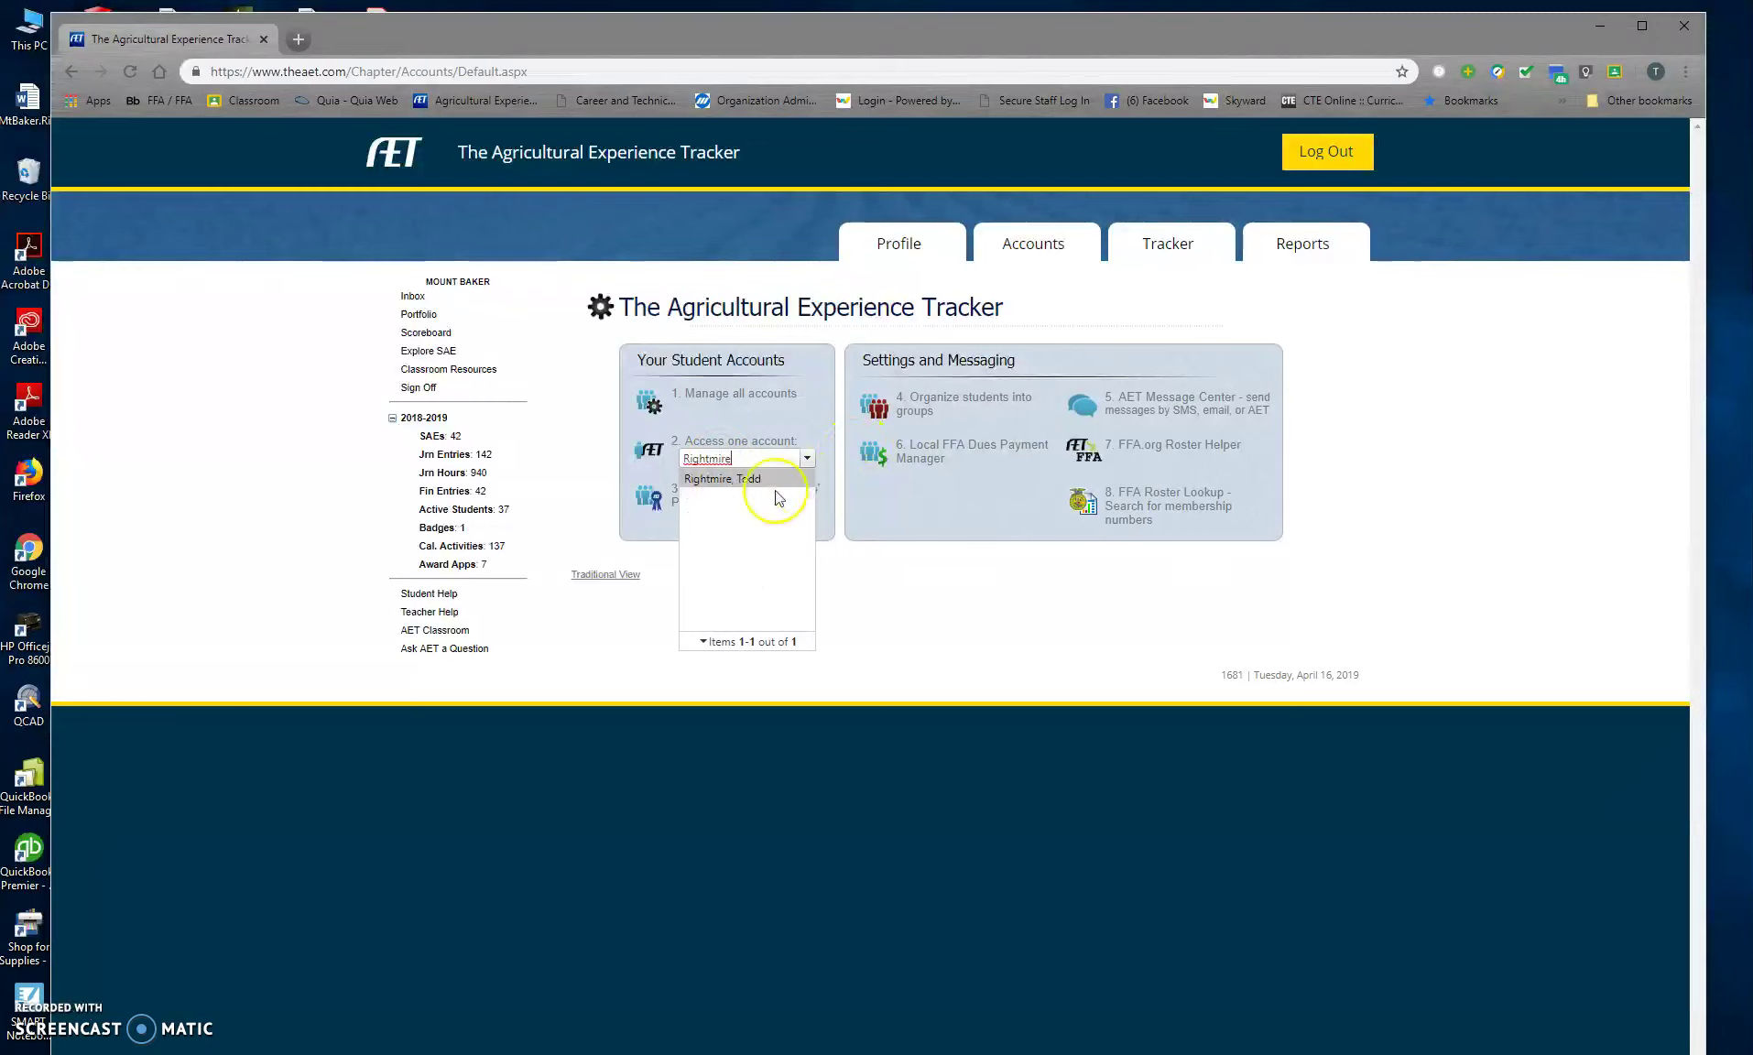
click(726, 479)
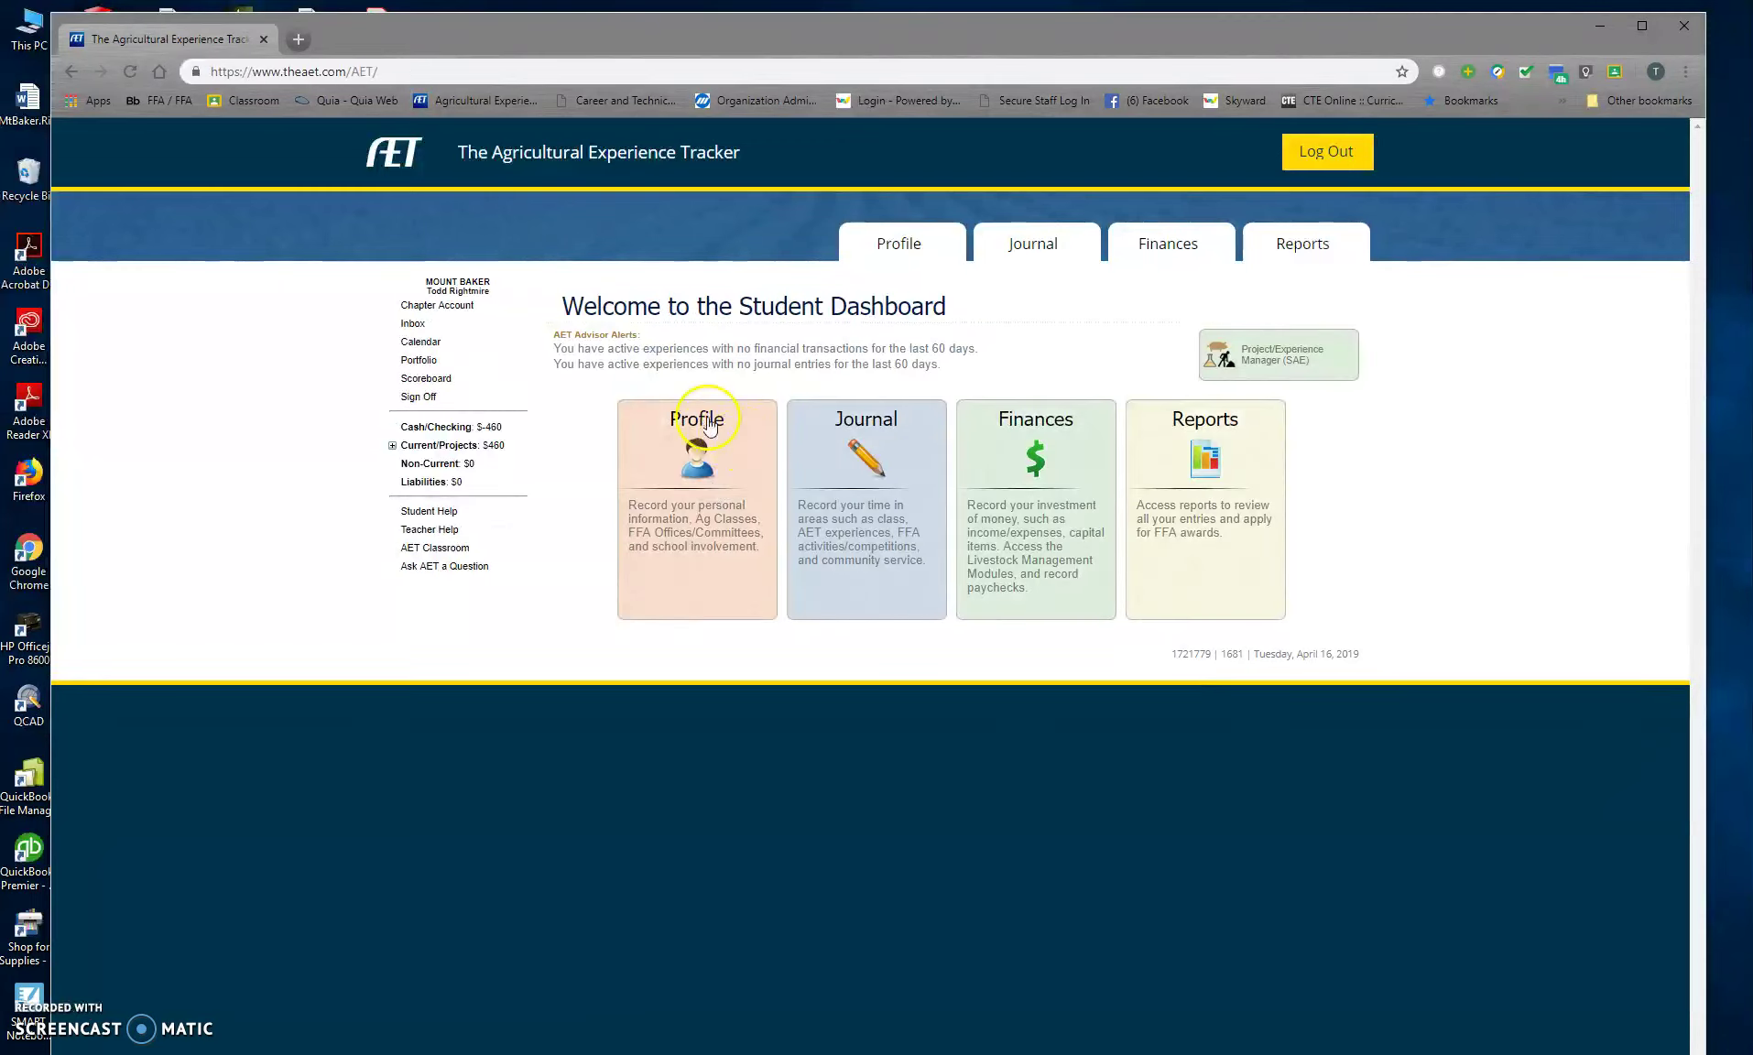
click(767, 466)
Step: Open the personal profile, try a suggested mailing address, then cancel the address change
click(674, 421)
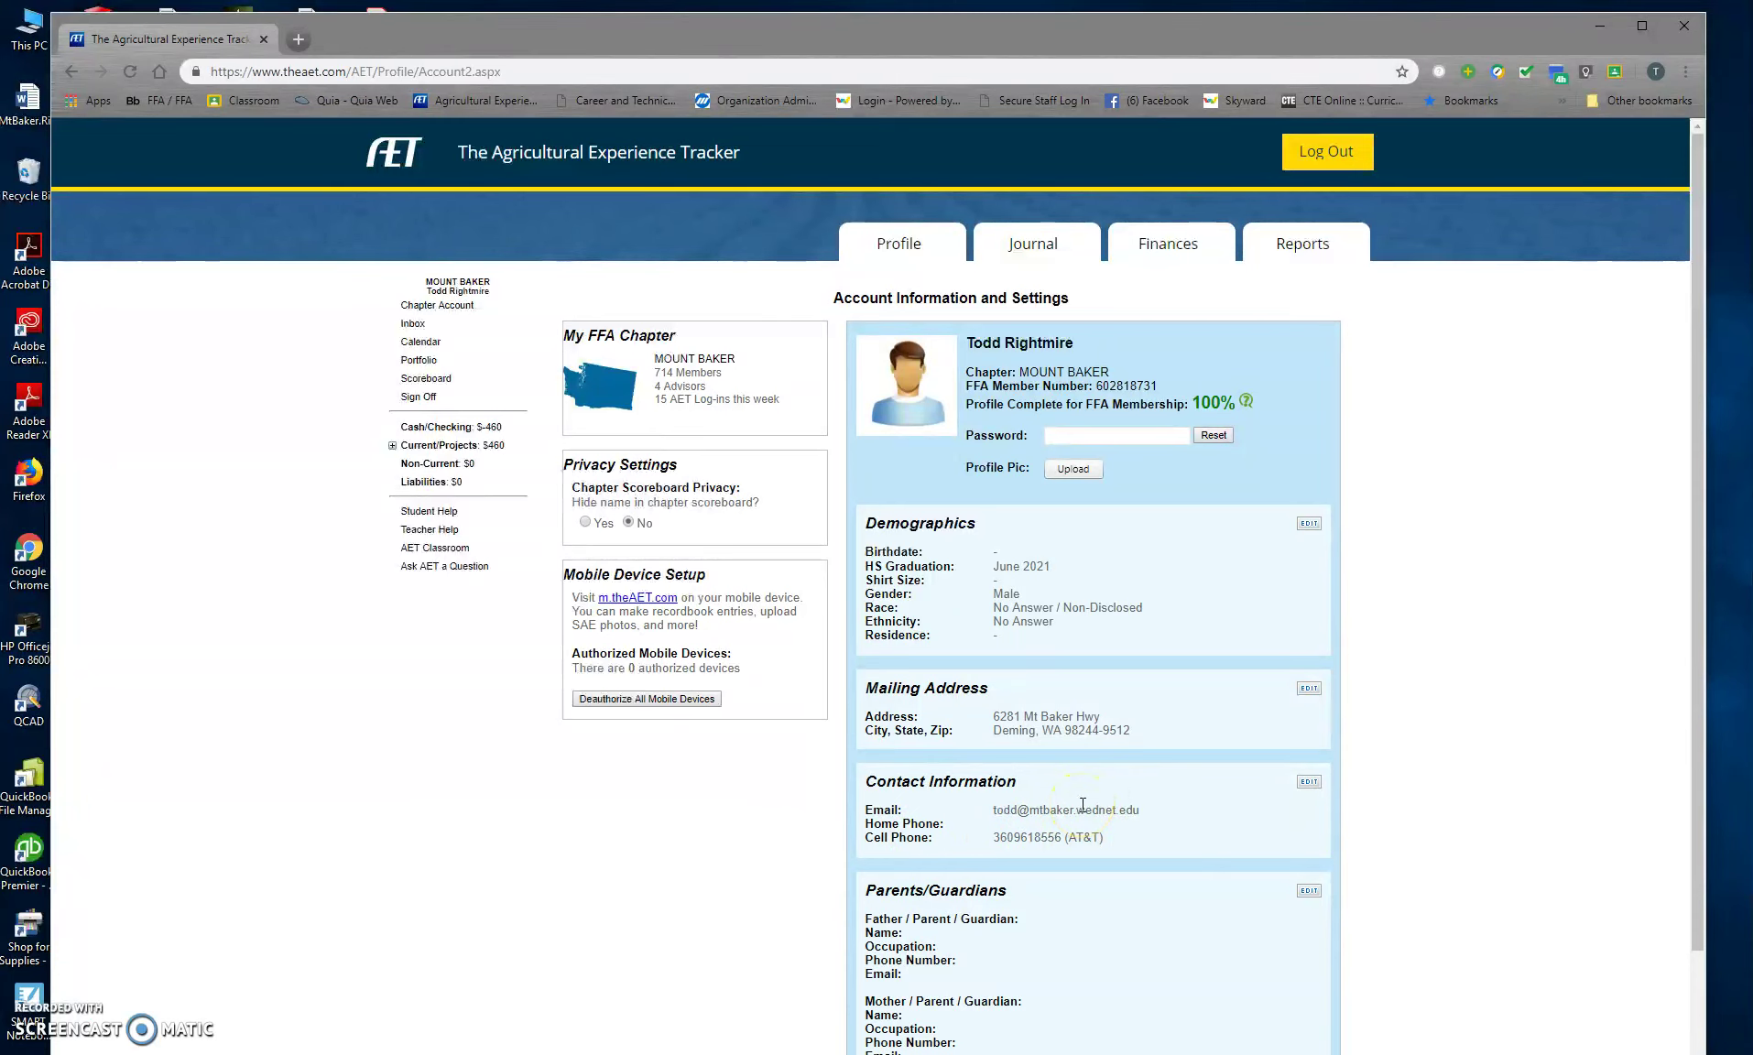
click(1308, 691)
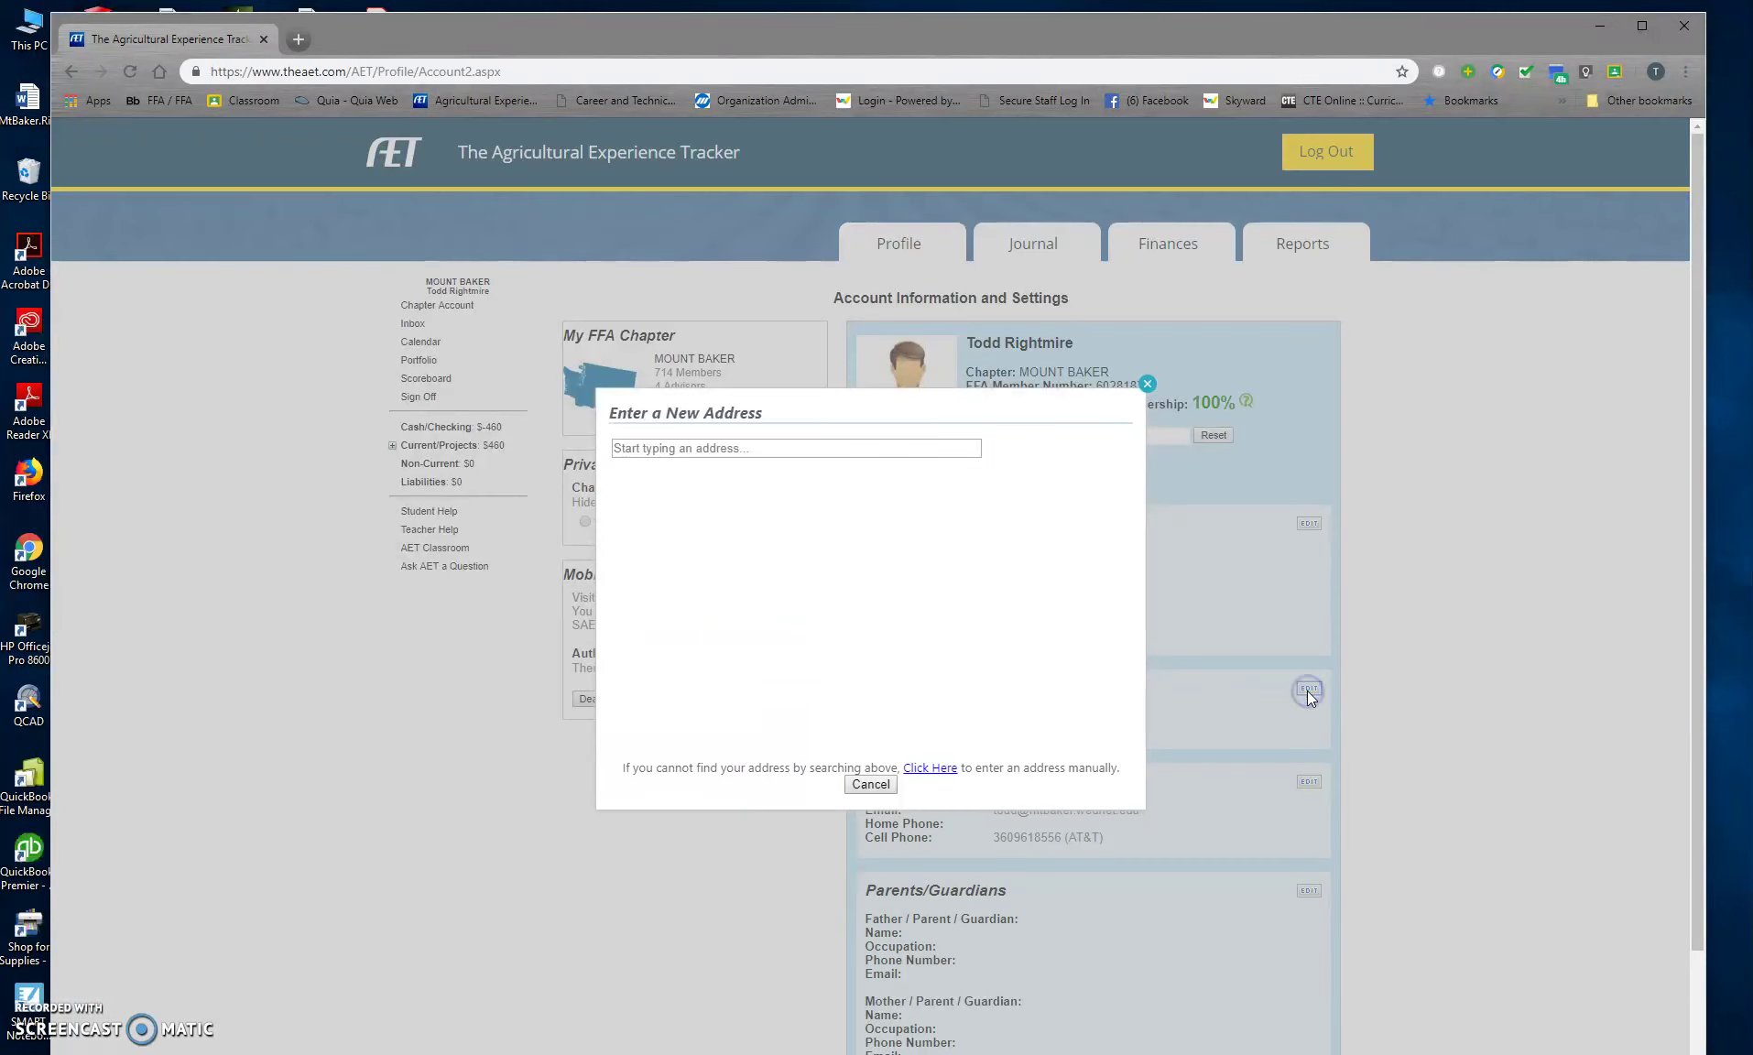
click(772, 445)
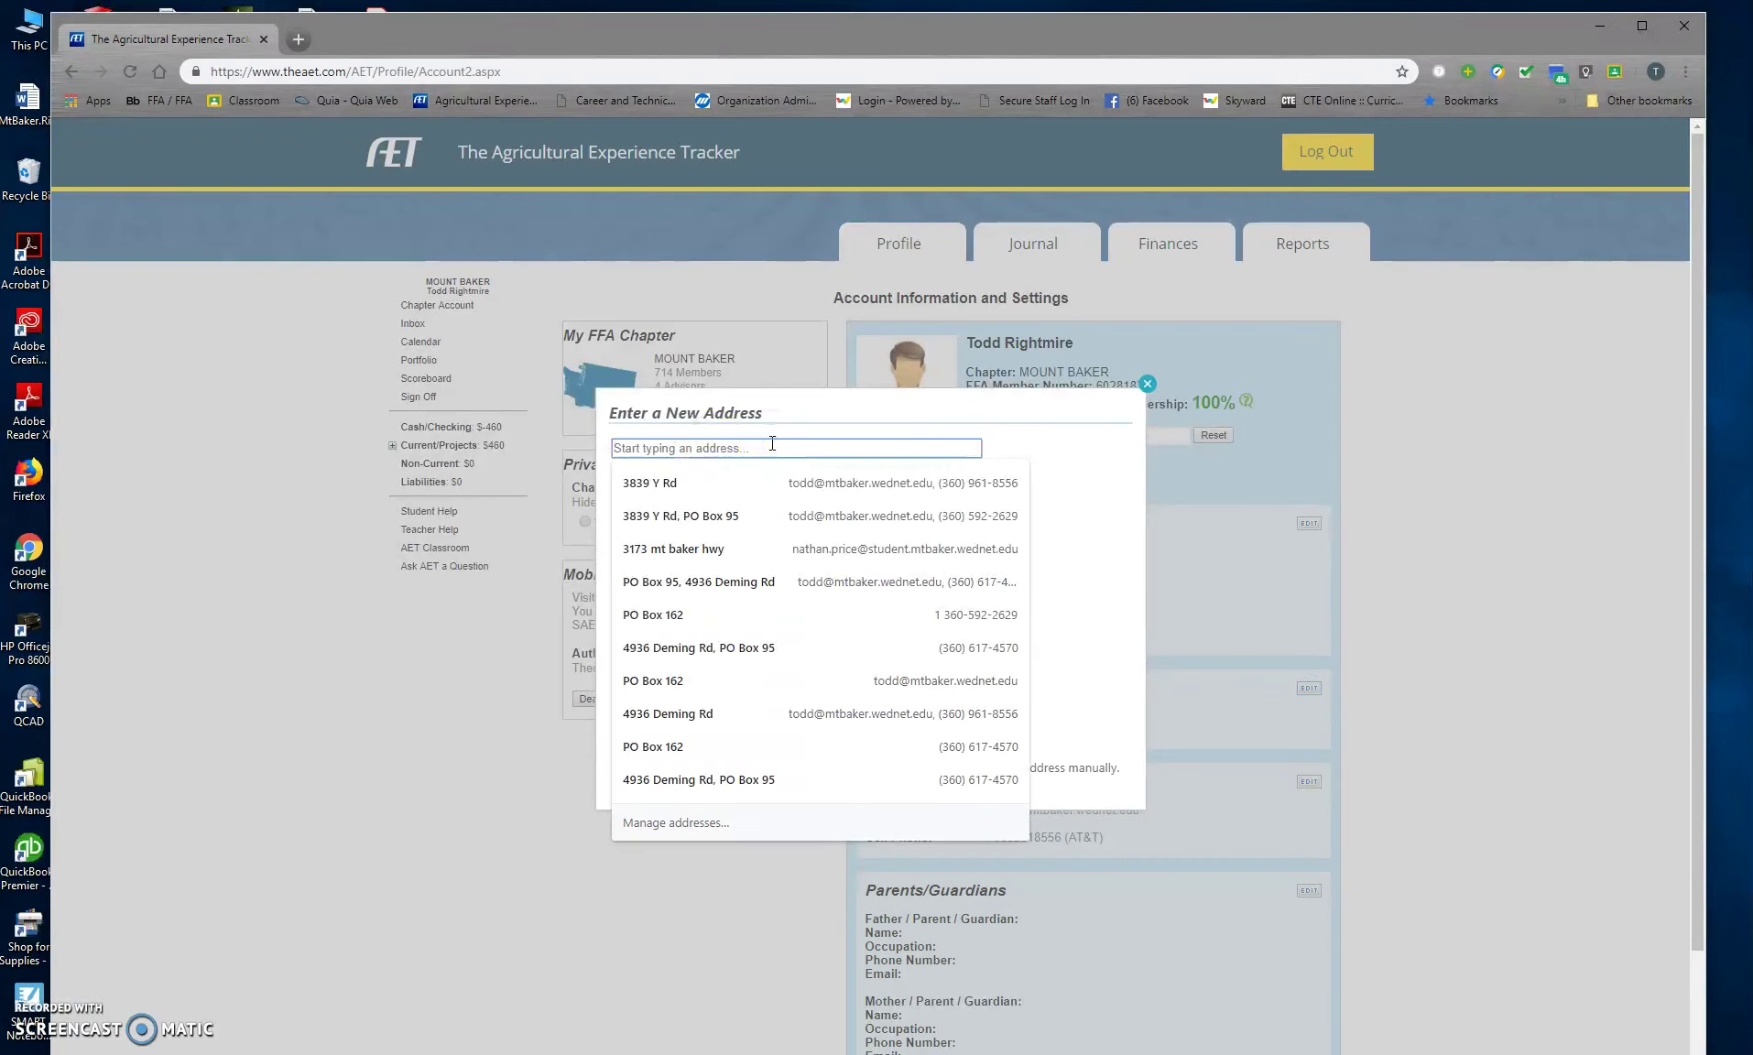
click(772, 483)
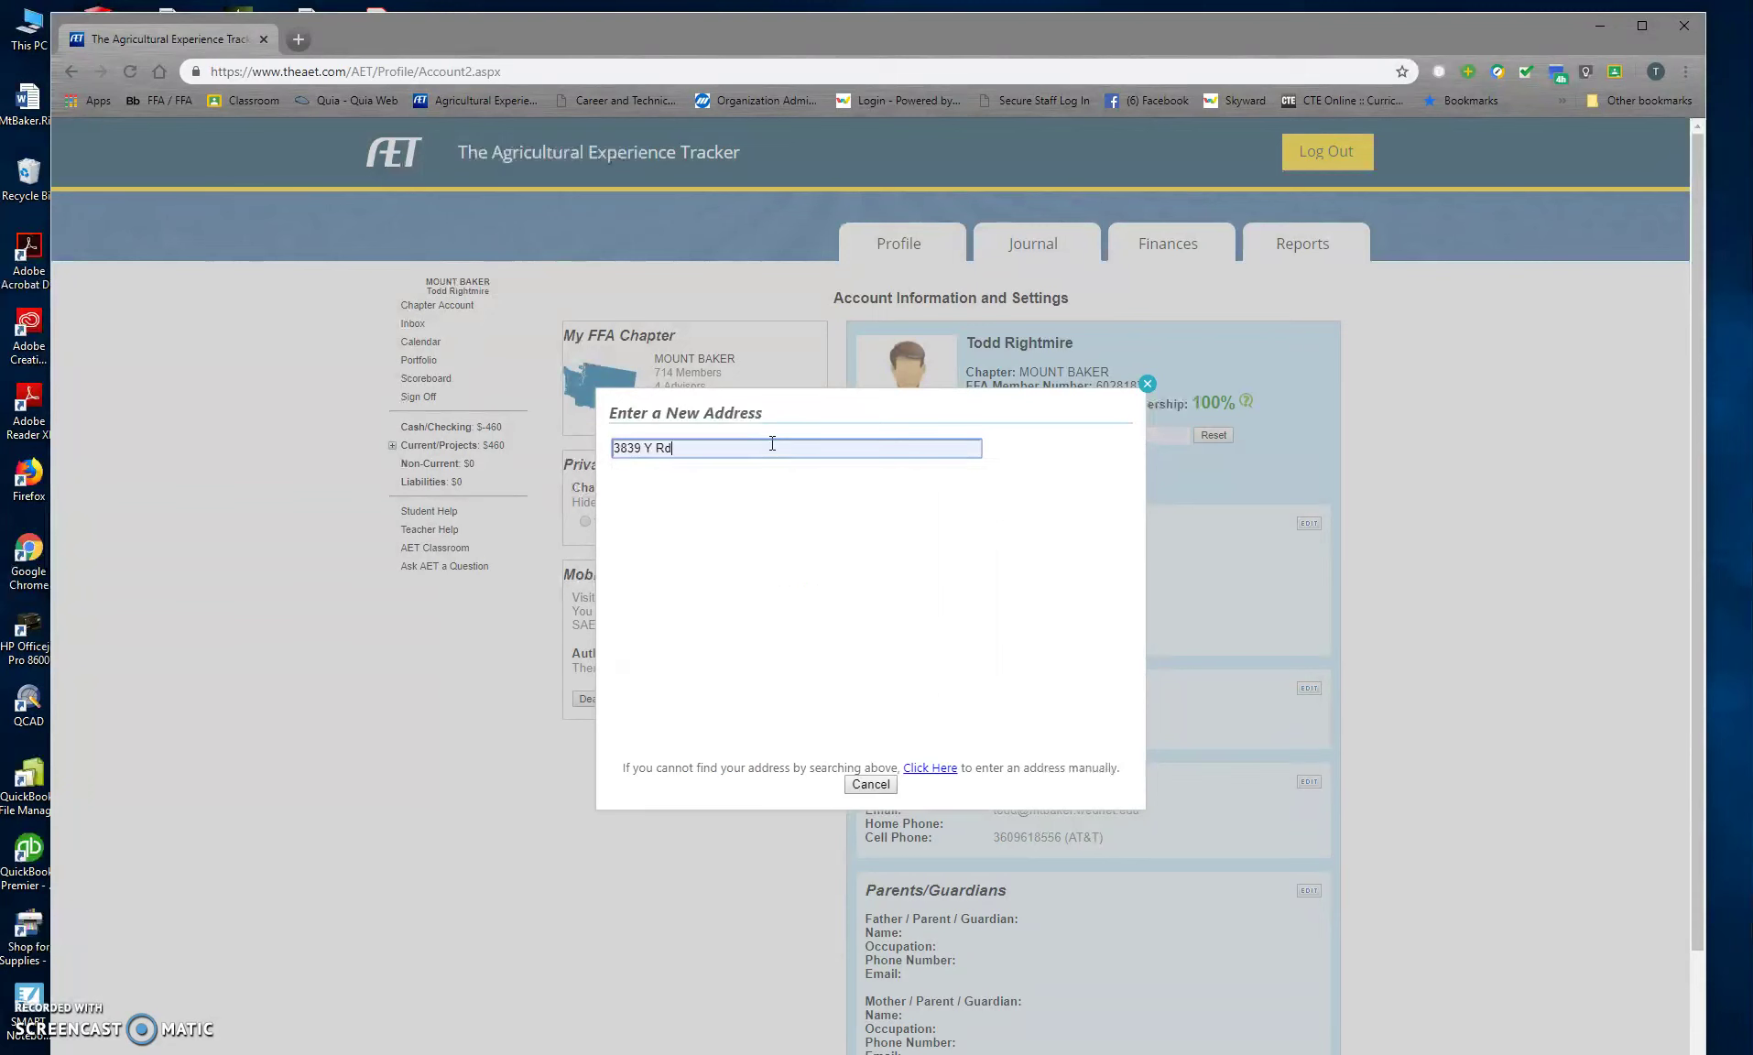
click(867, 786)
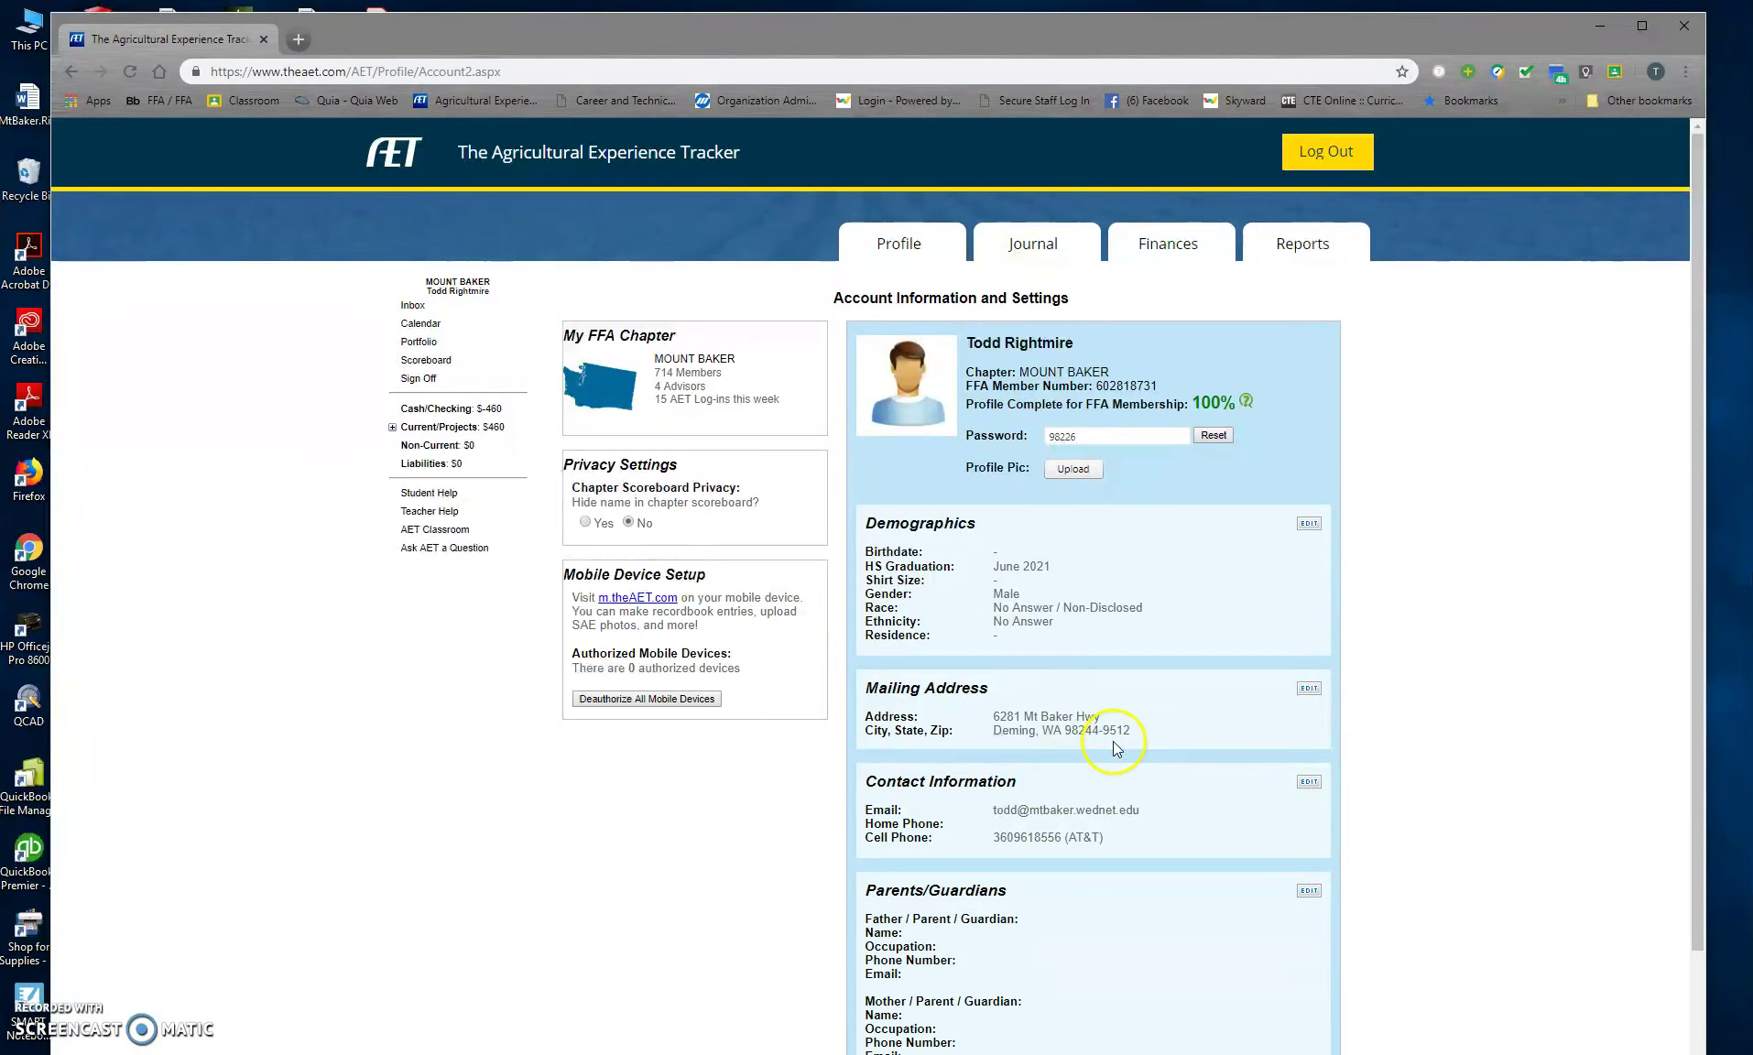
Step: Open the Parents/Guardians edit form, moving through its occupation and phone fields
scroll(966, 645, down, 2)
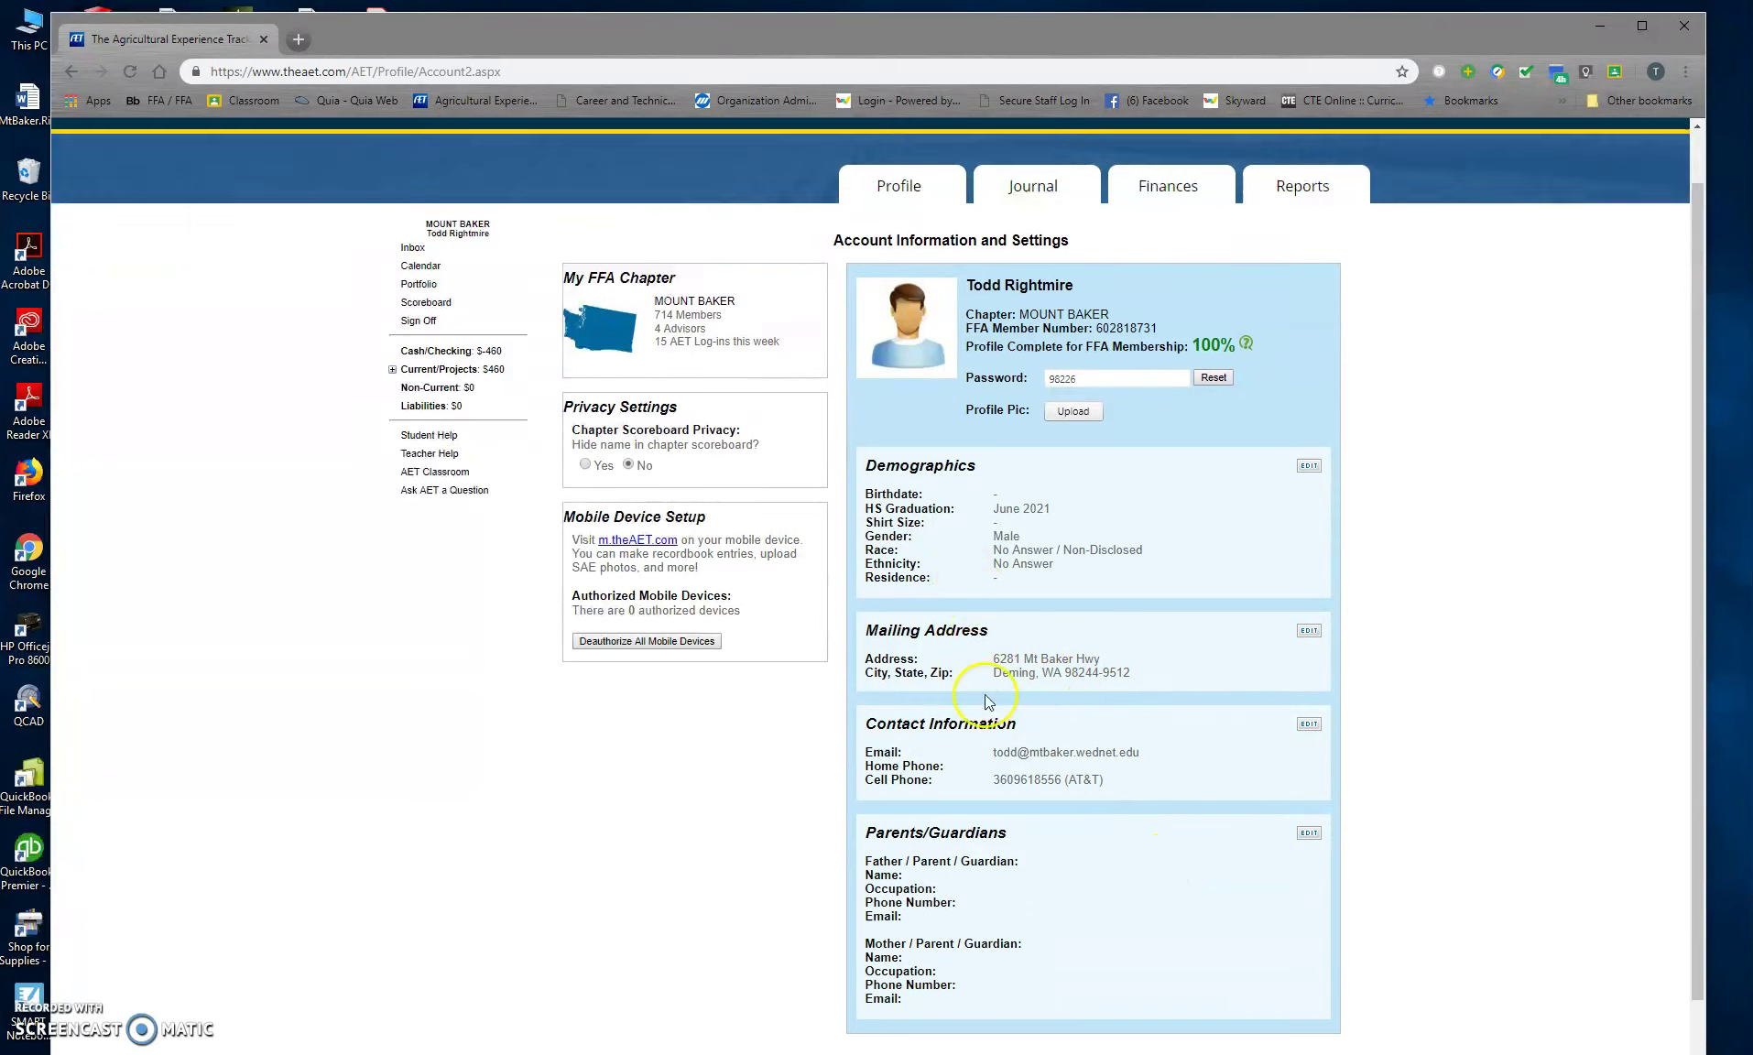
click(1308, 774)
click(769, 518)
click(765, 546)
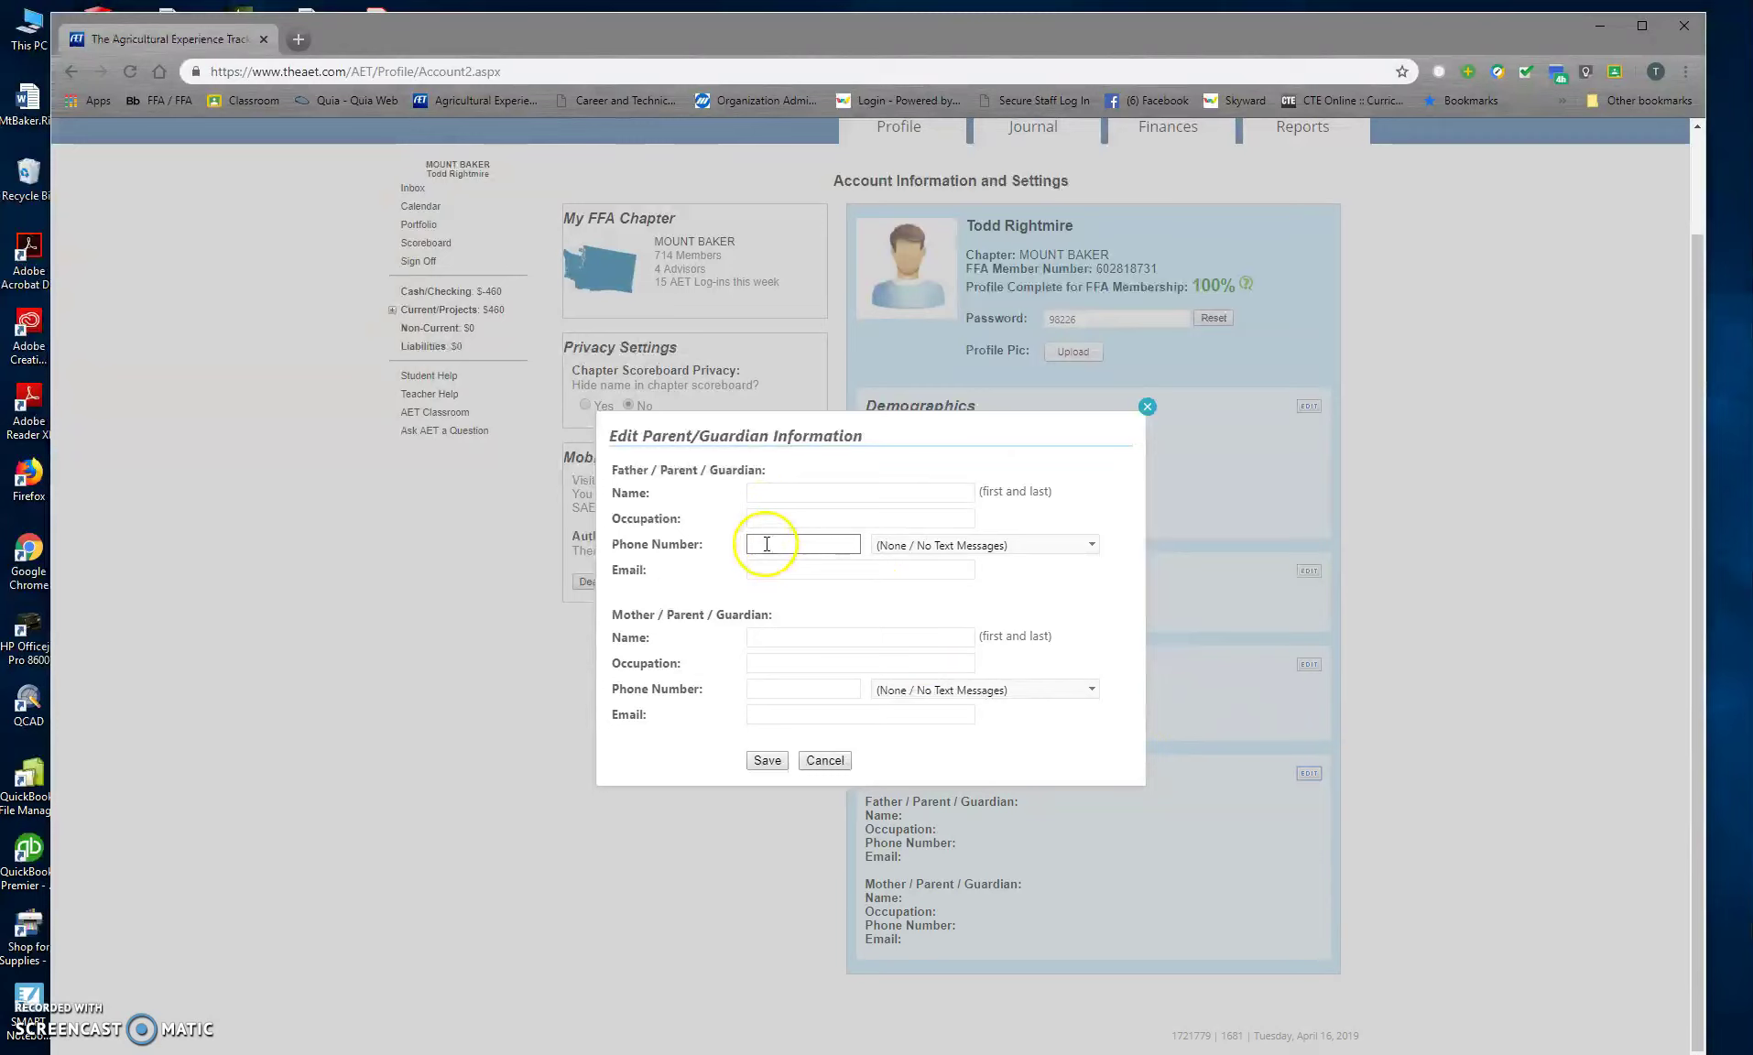
Step: Cancel the guardian form without choosing a text-message carrier and go back to the Profile page
click(1092, 545)
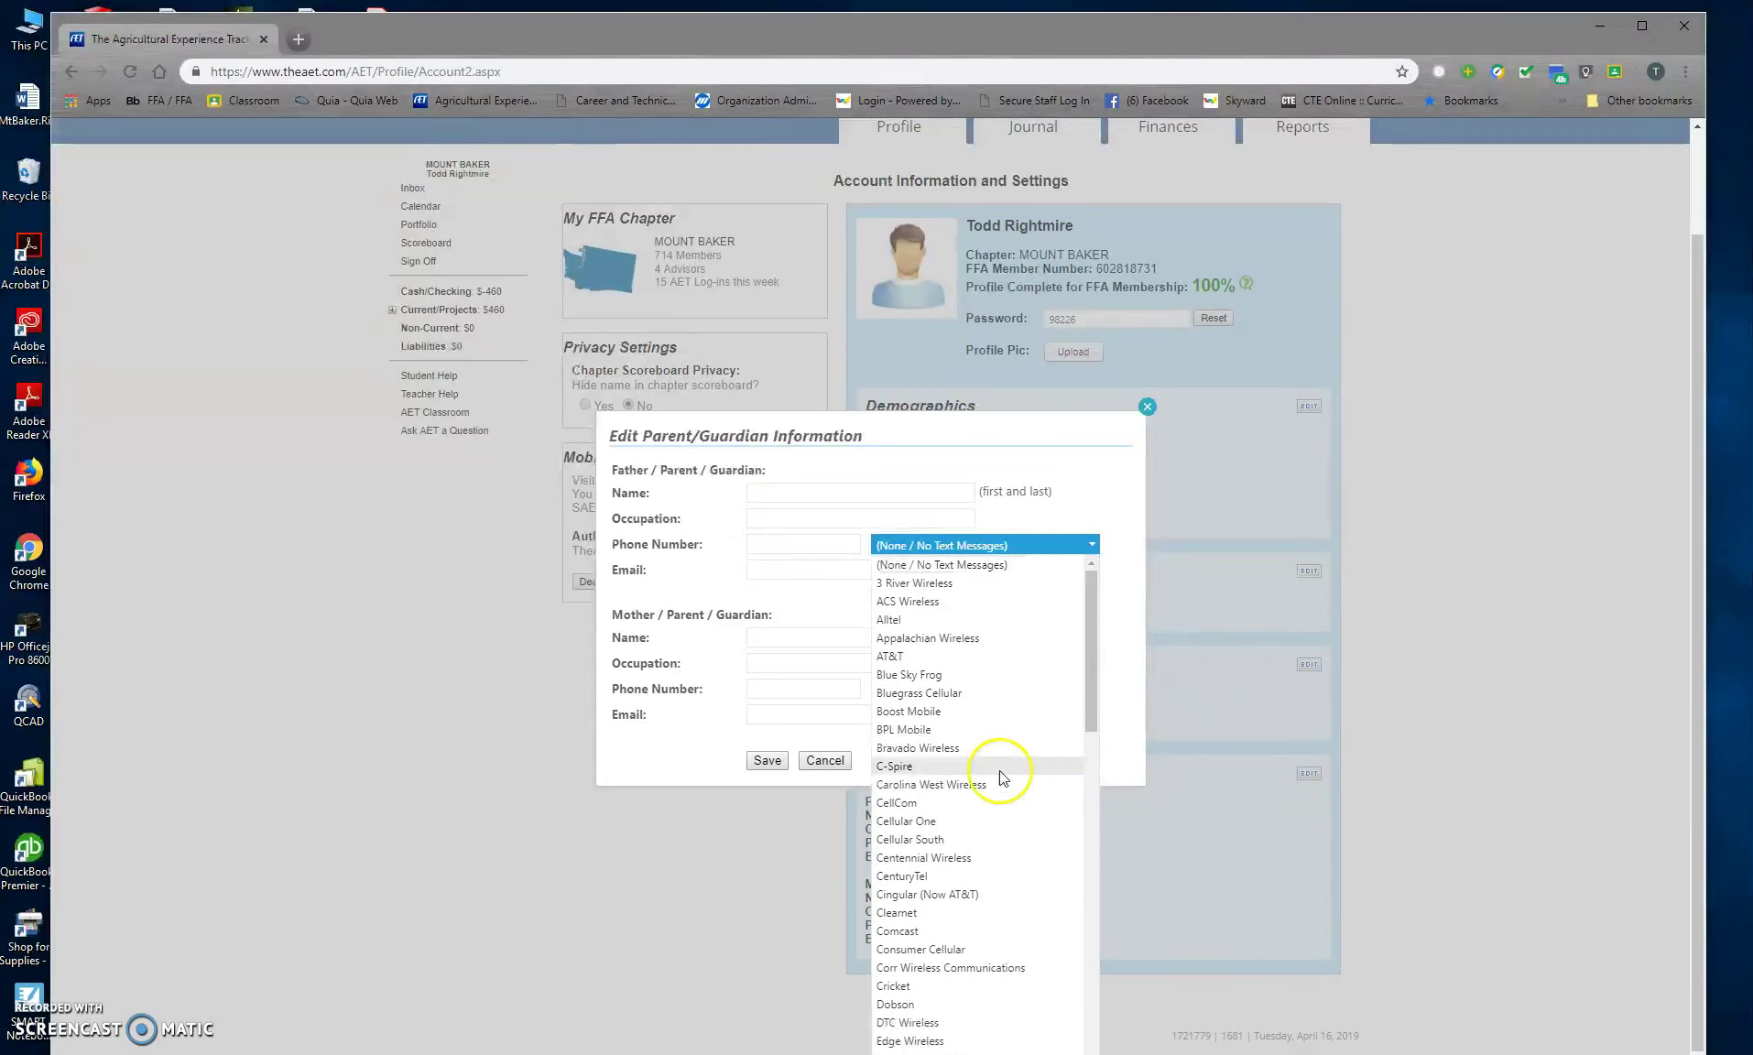
click(1122, 547)
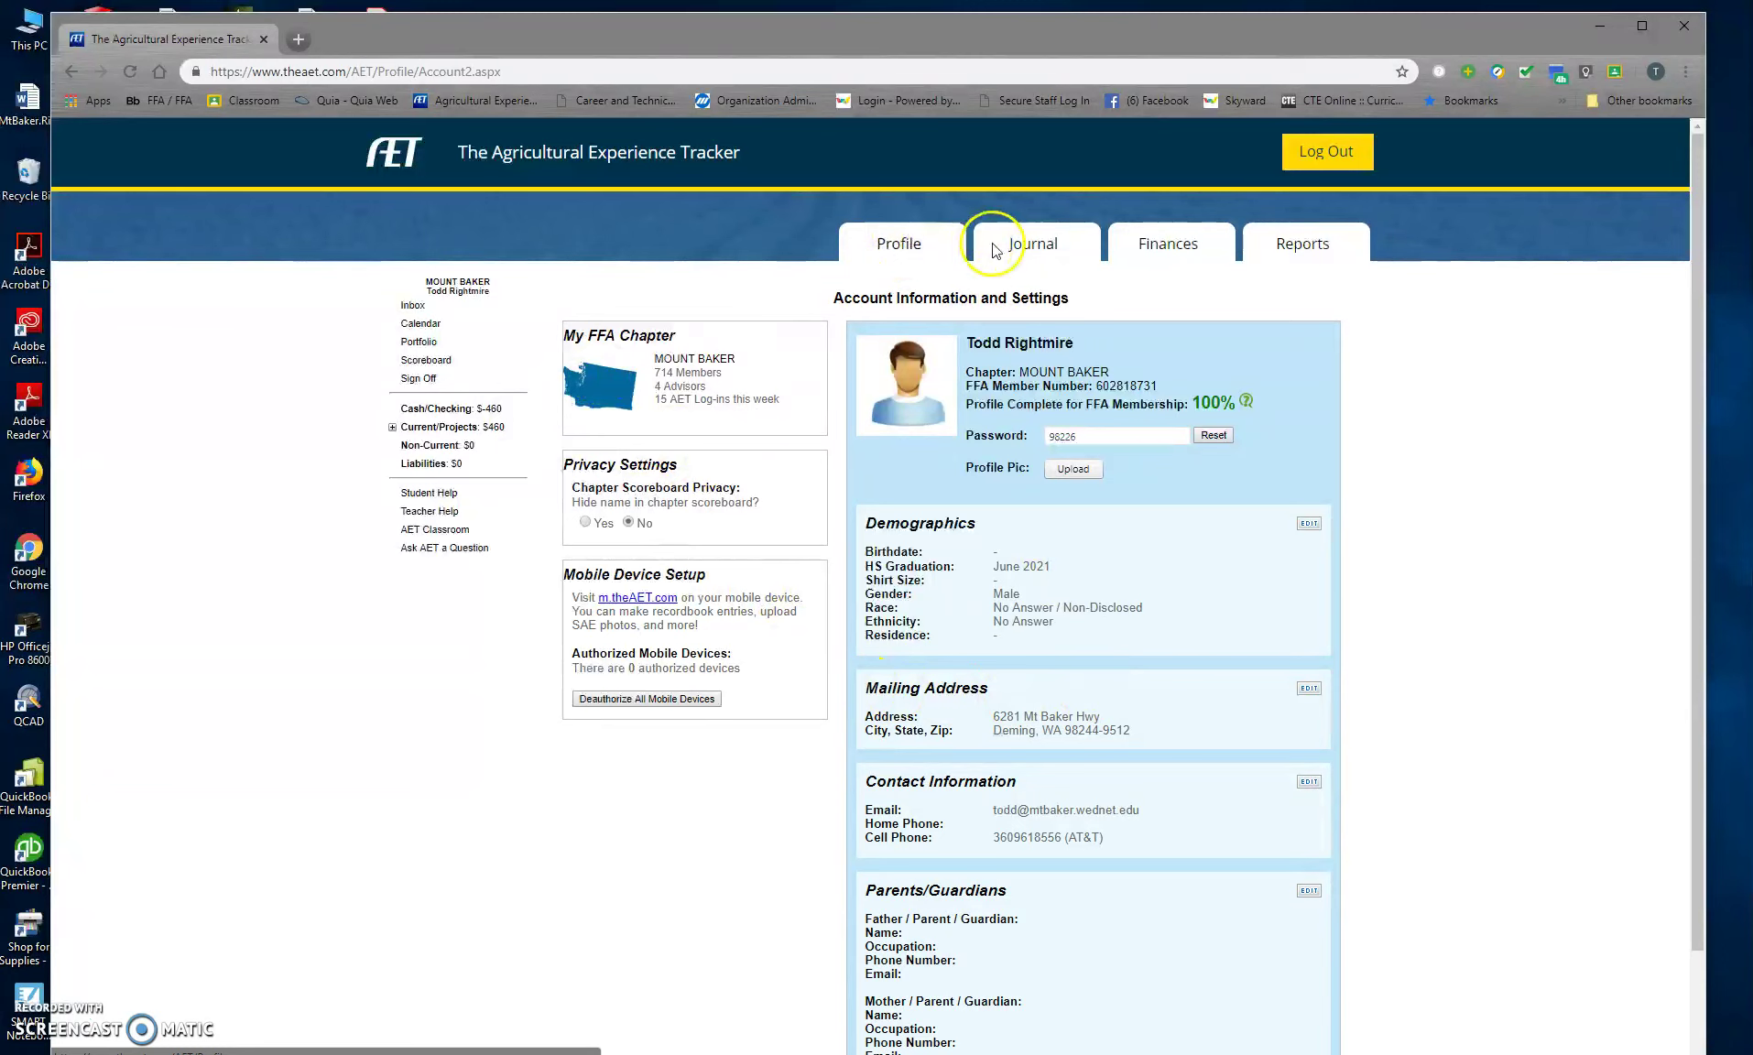
click(902, 557)
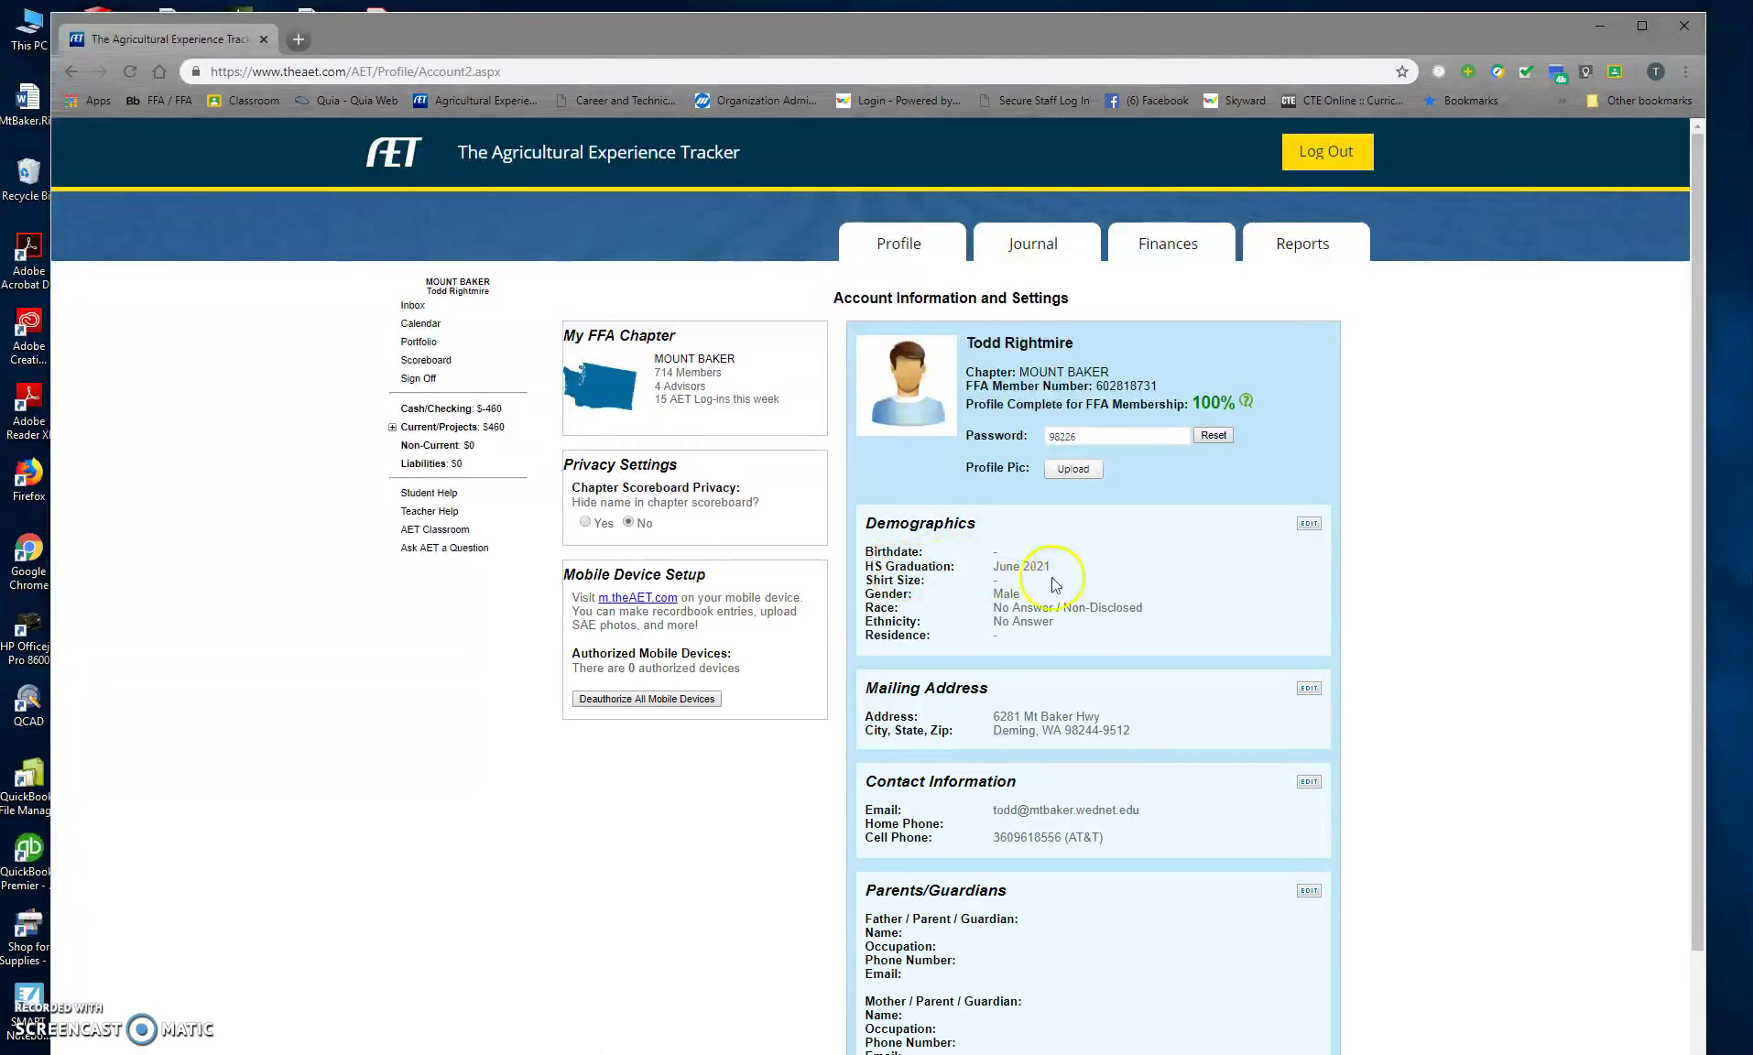
click(893, 245)
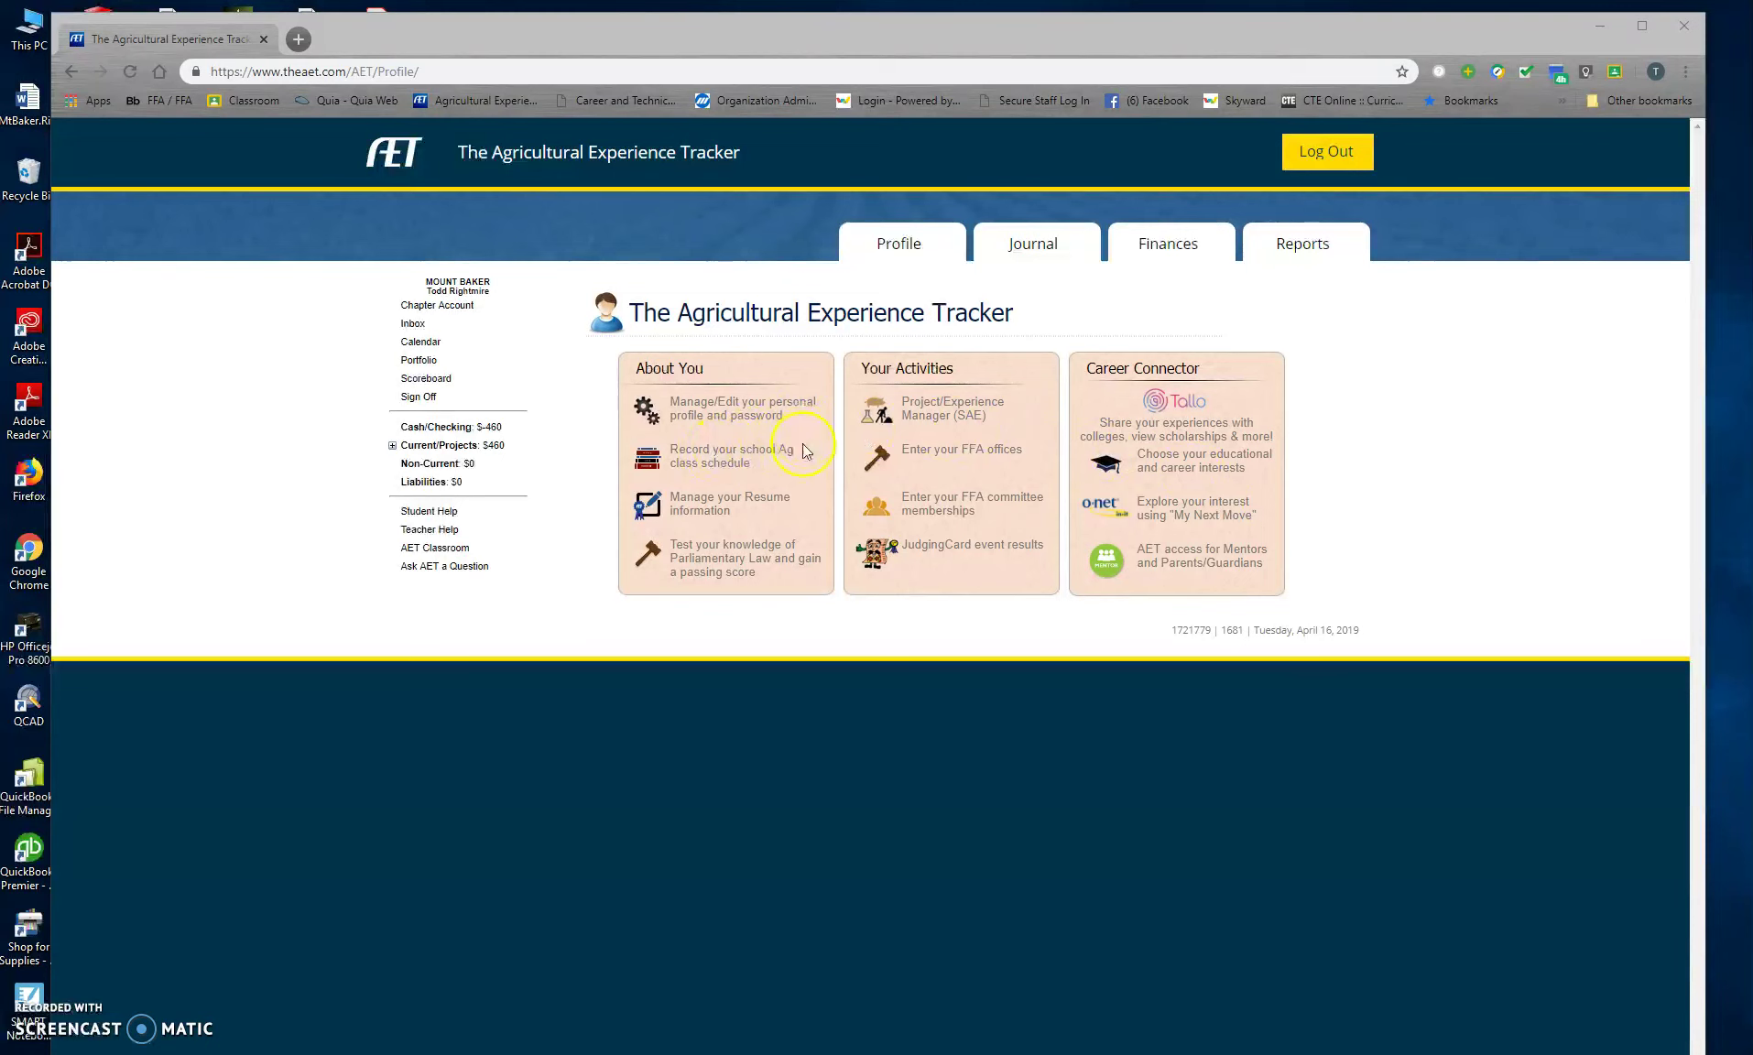
Step: Add Advanced Metals (5) to the 2018-19 Ag class schedule, then return to Profile
click(696, 463)
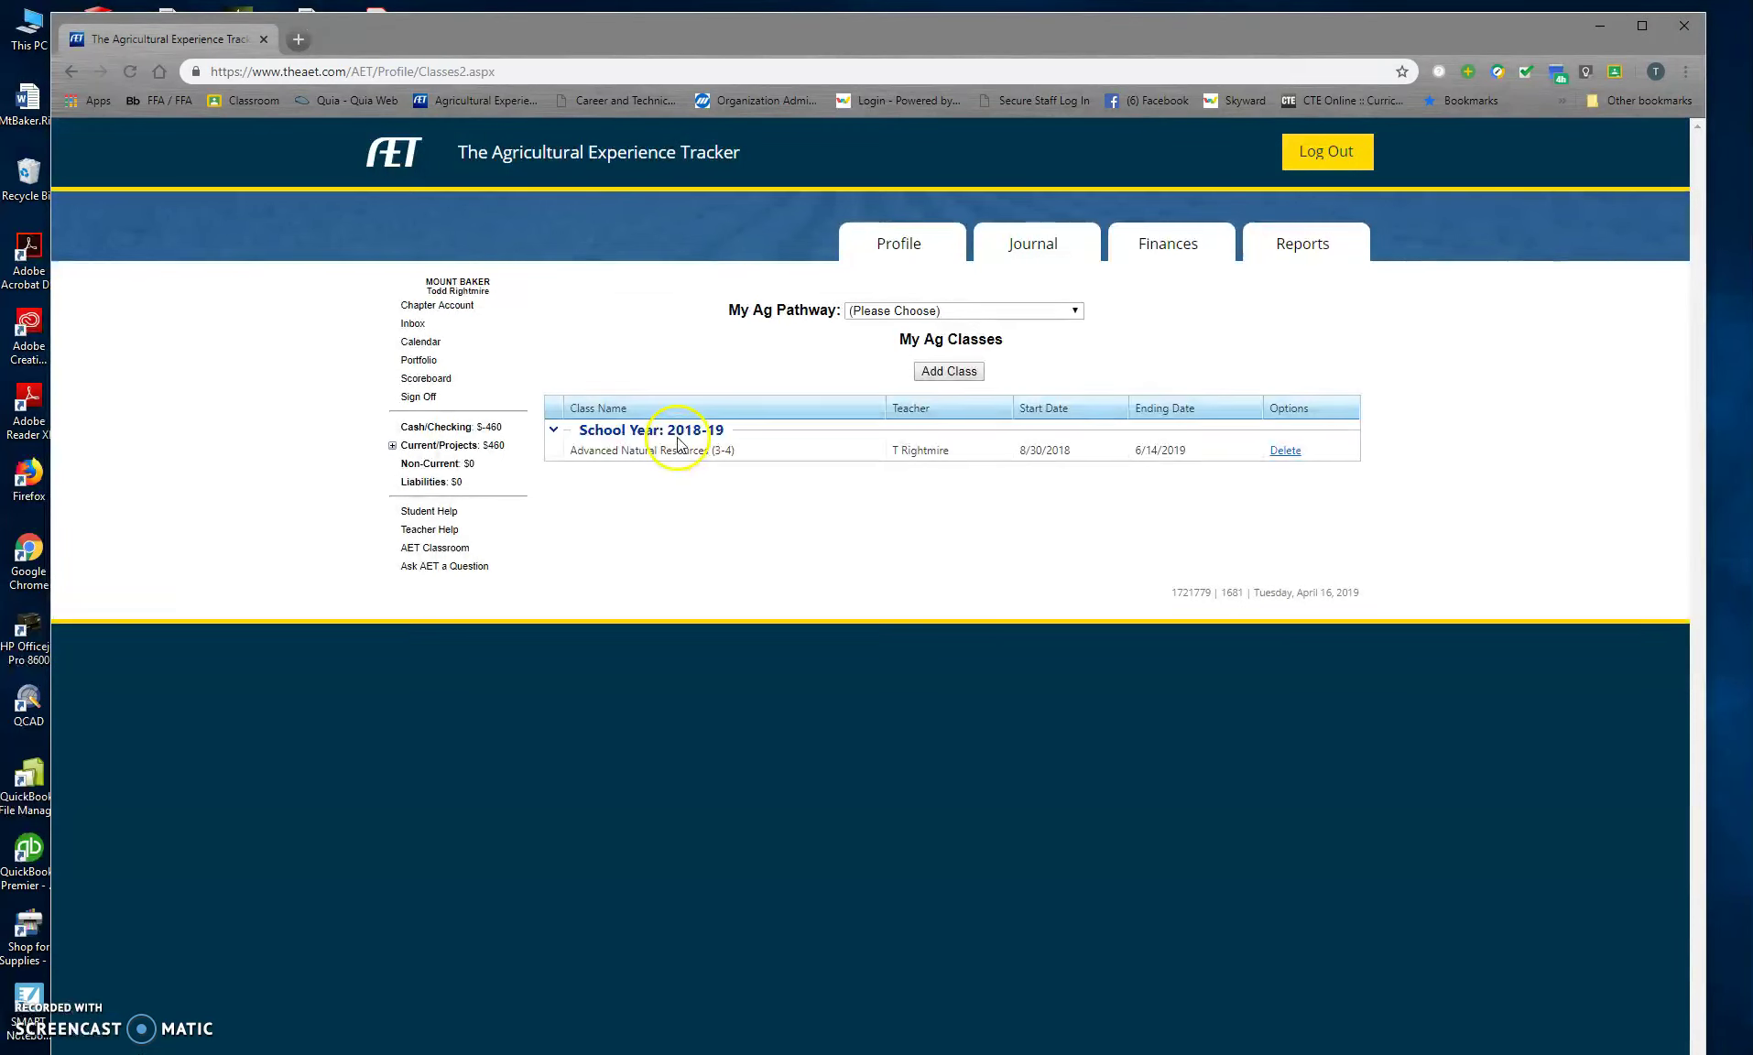
click(944, 372)
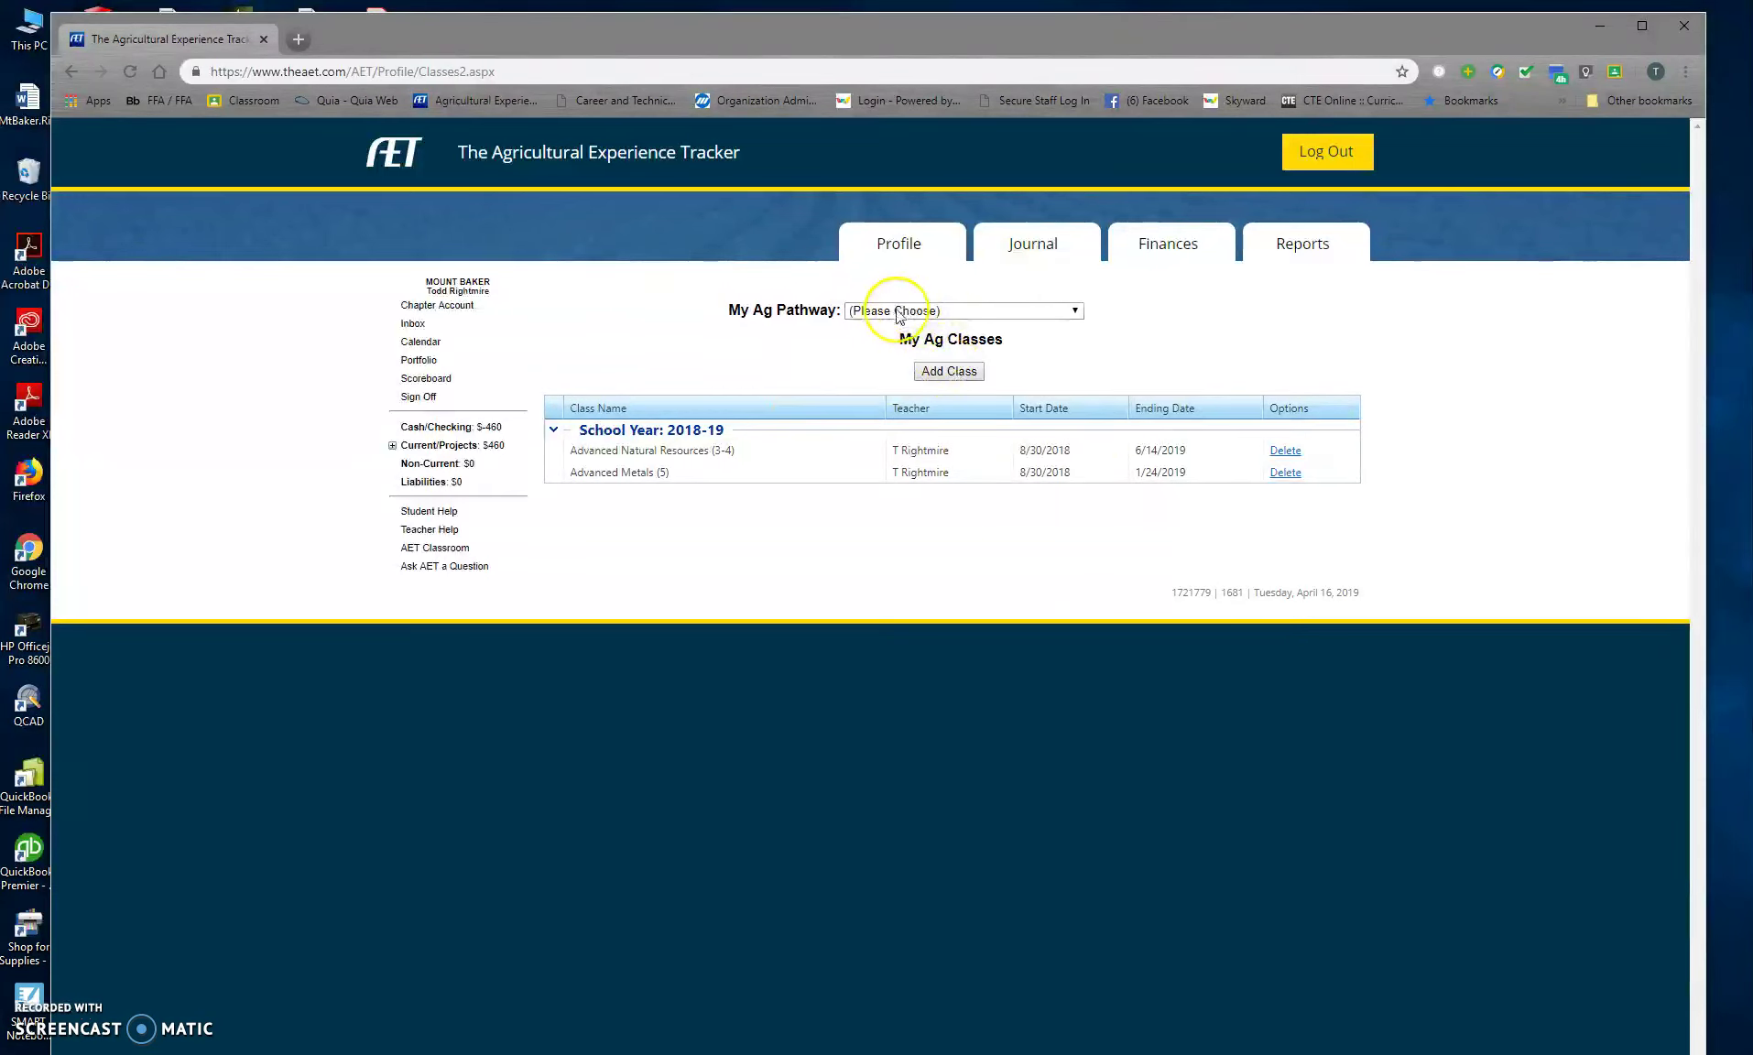
click(916, 246)
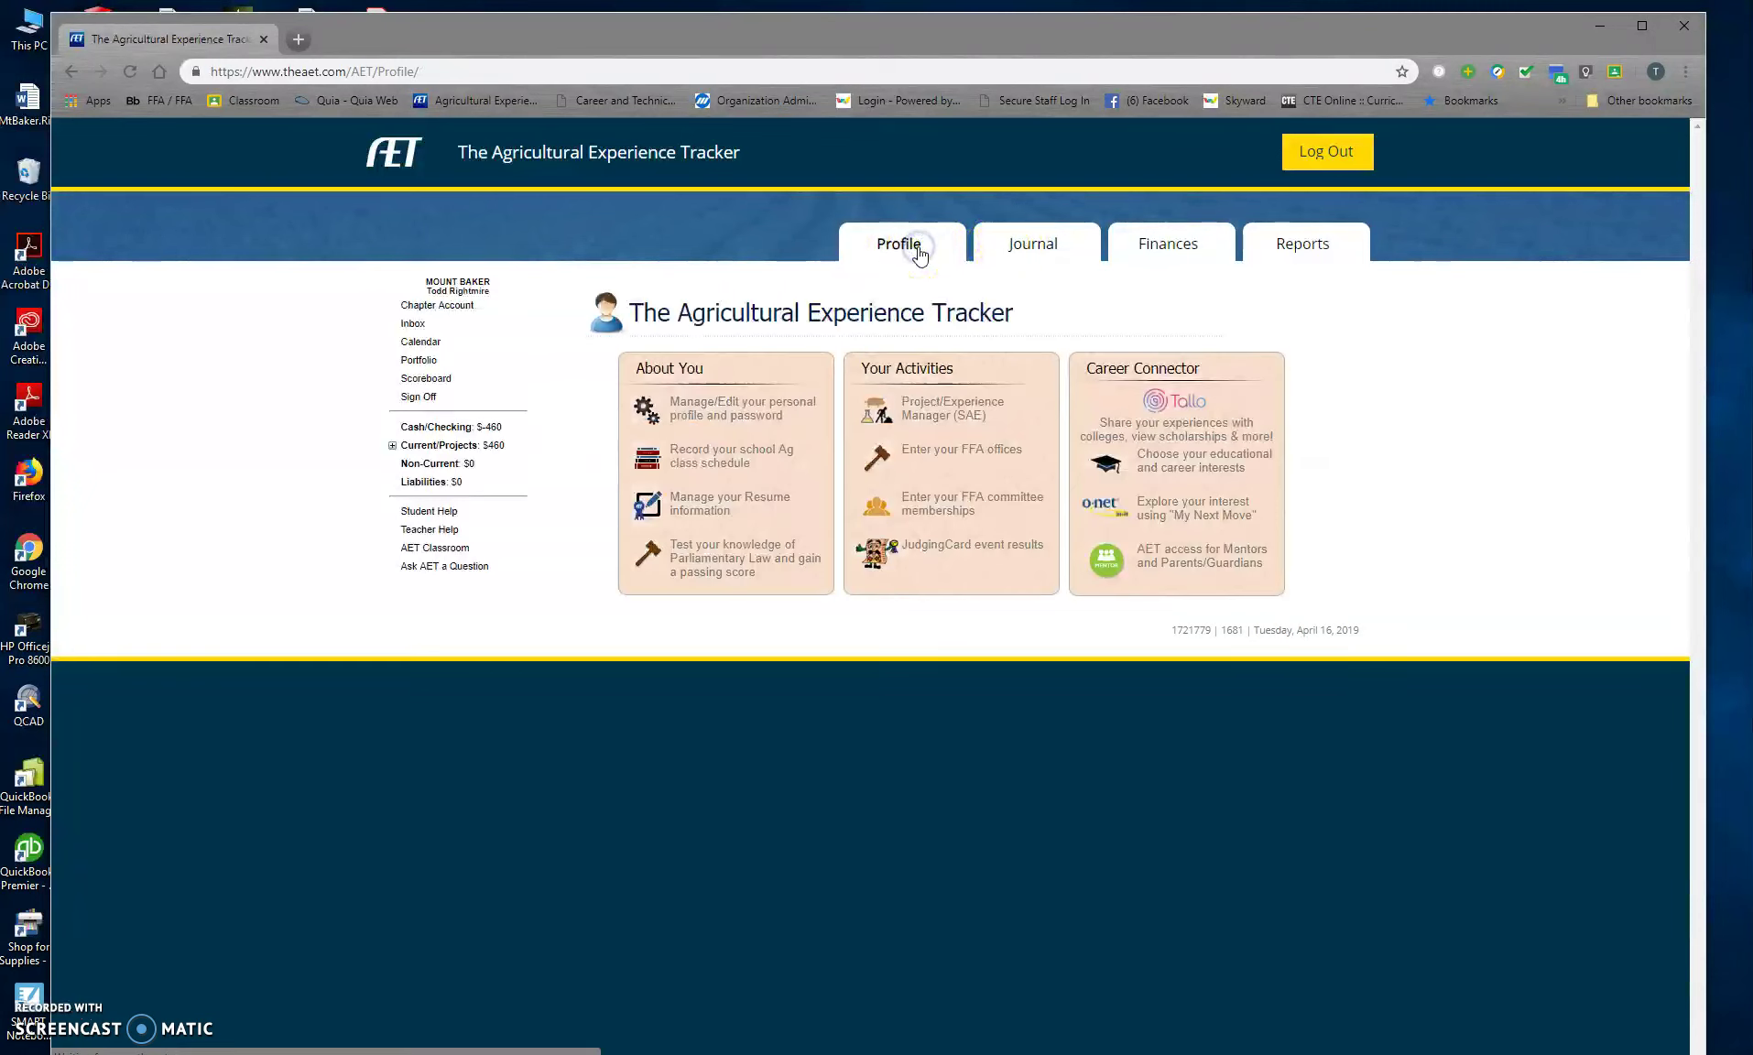
Step: Start a new Entrepreneurship/Ownership SAE named PSJLS Market Hog under Animal Systems > Swine
click(928, 414)
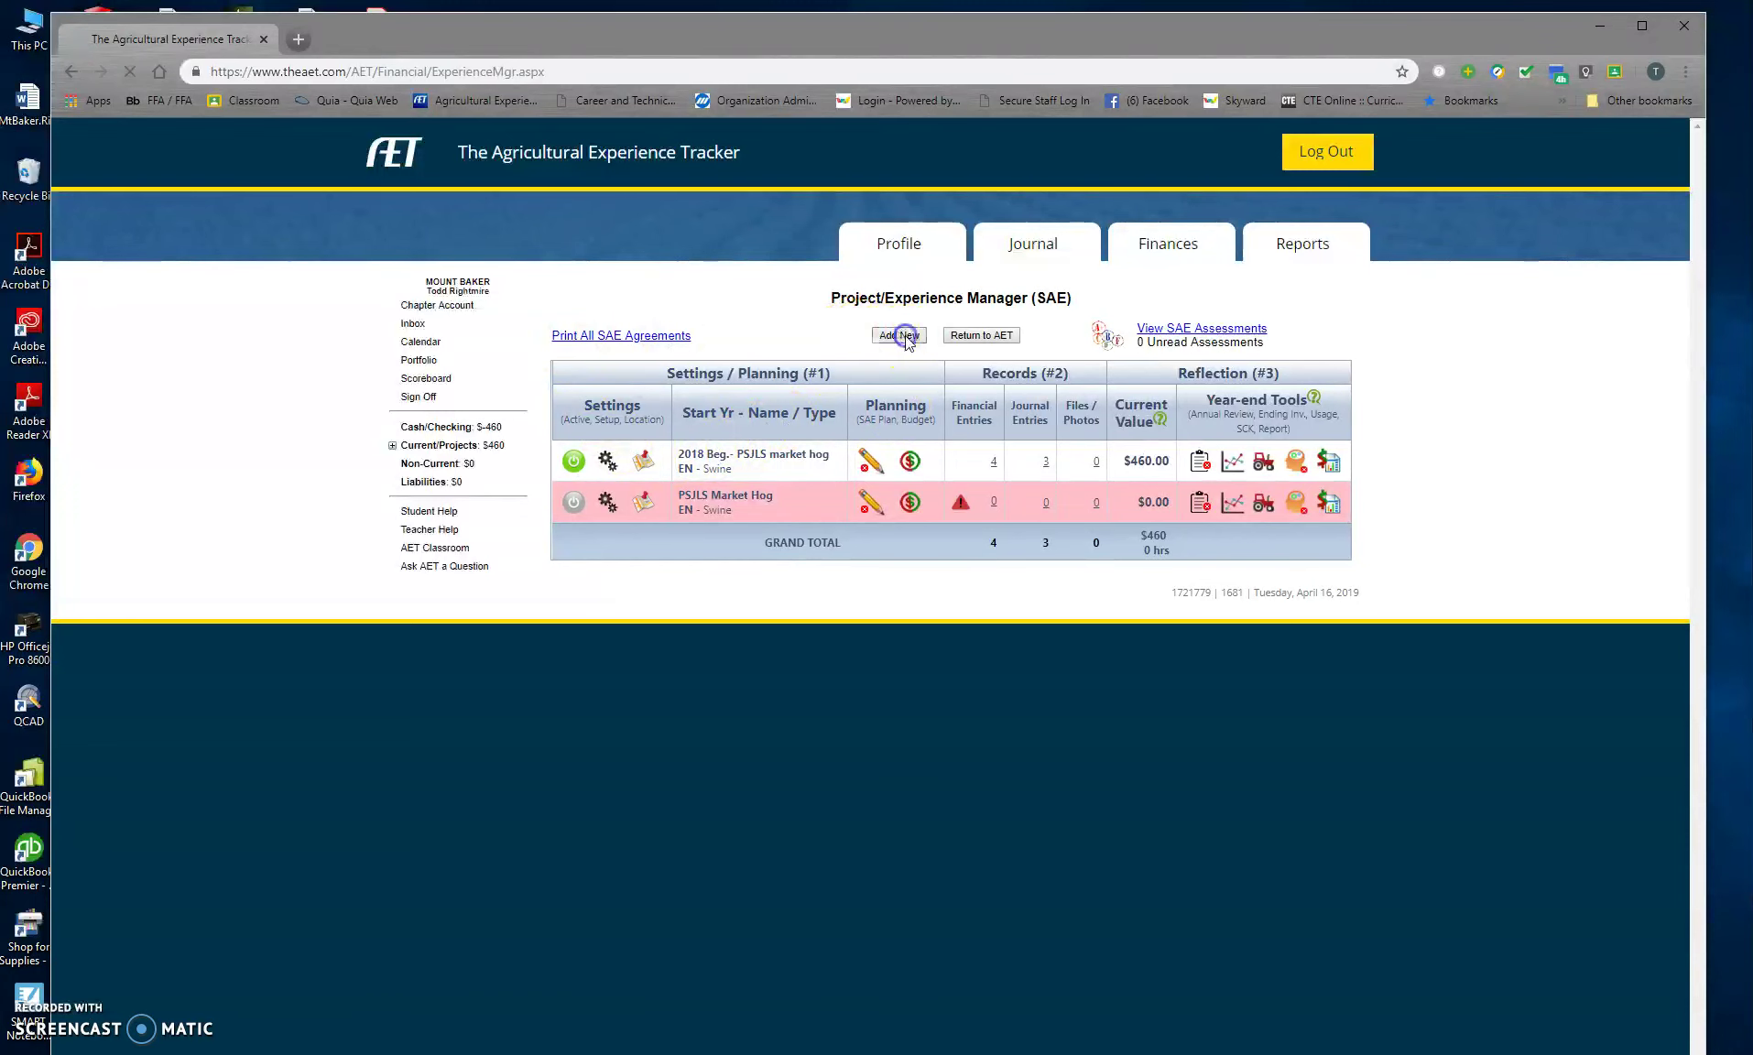
click(816, 348)
text(PSJLS Market Hog)
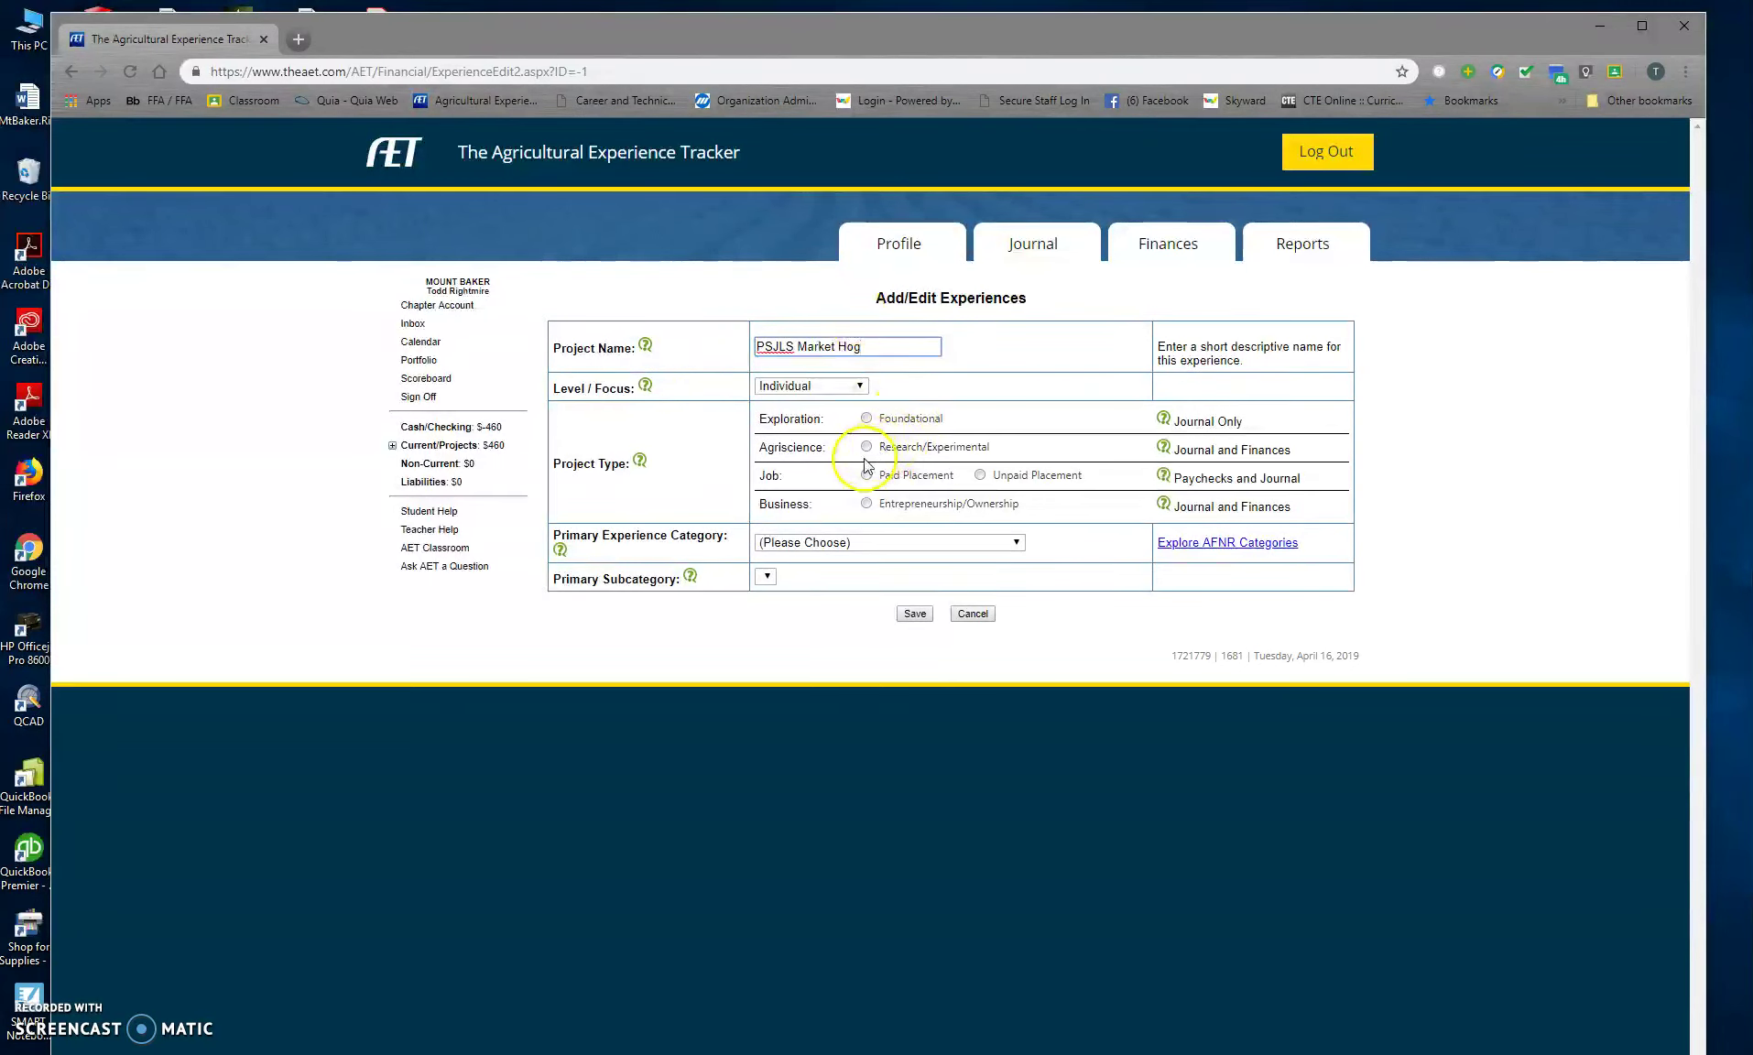
click(870, 504)
click(870, 545)
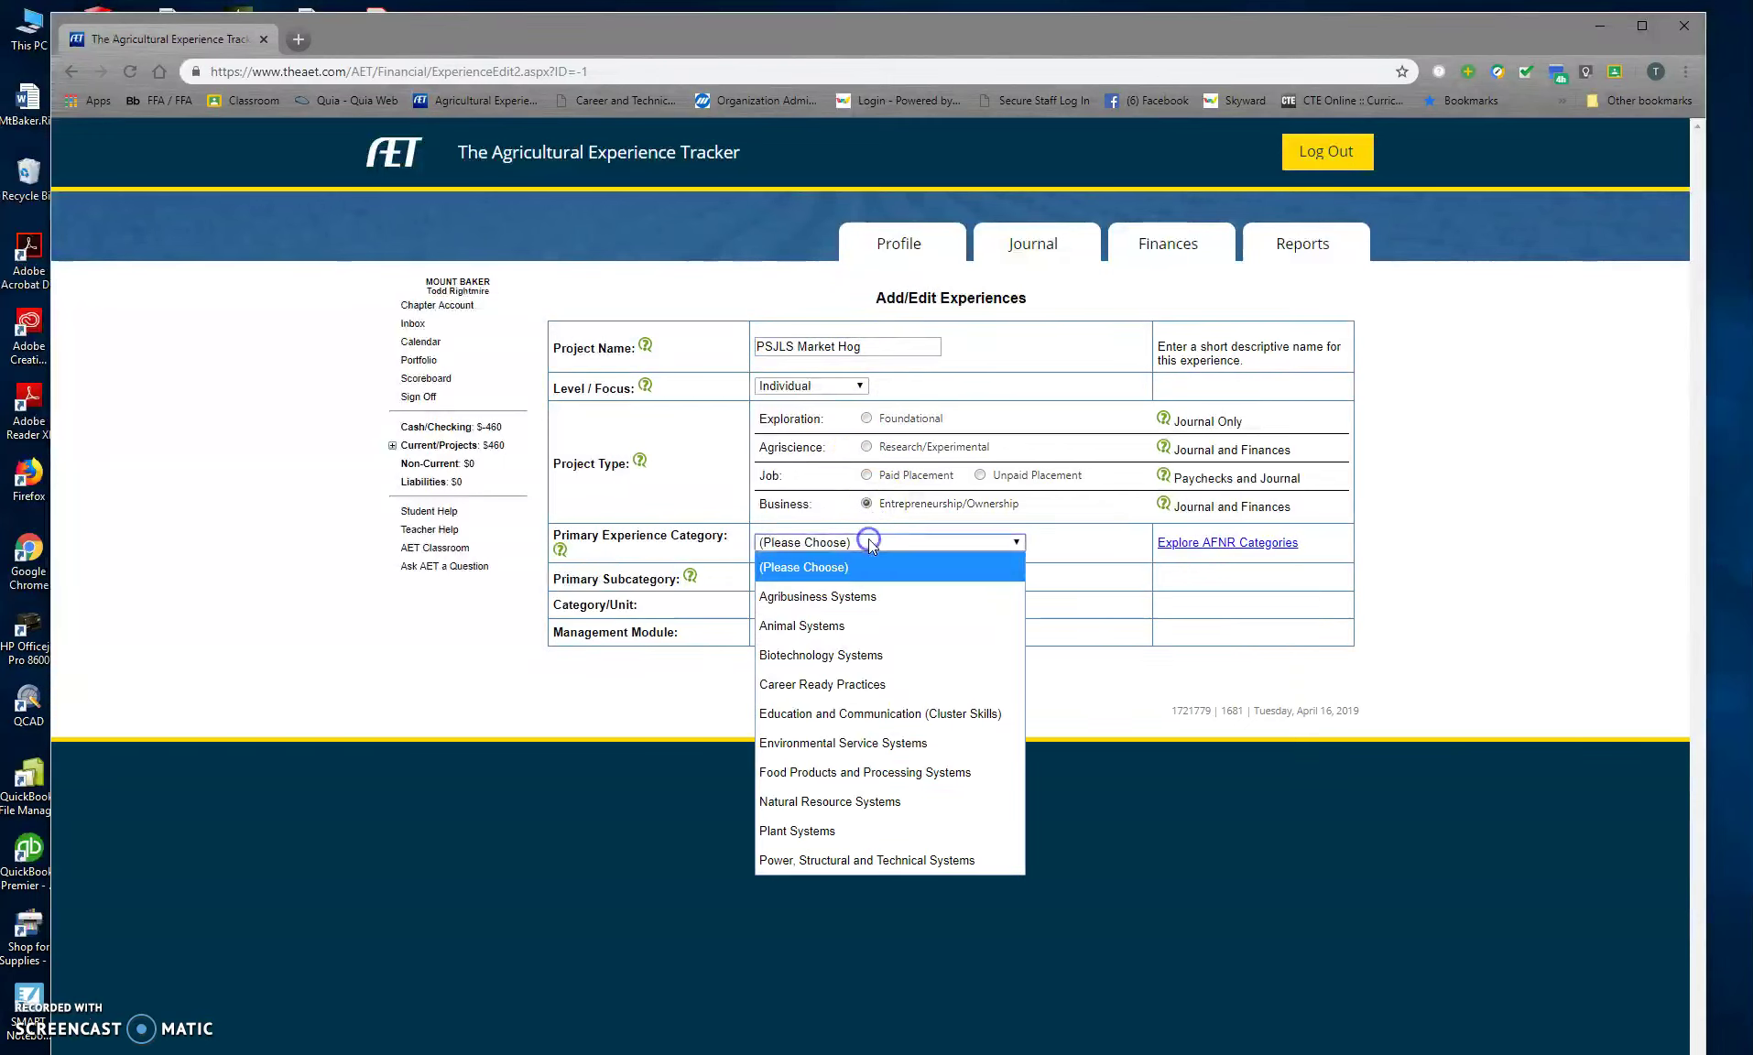
click(847, 626)
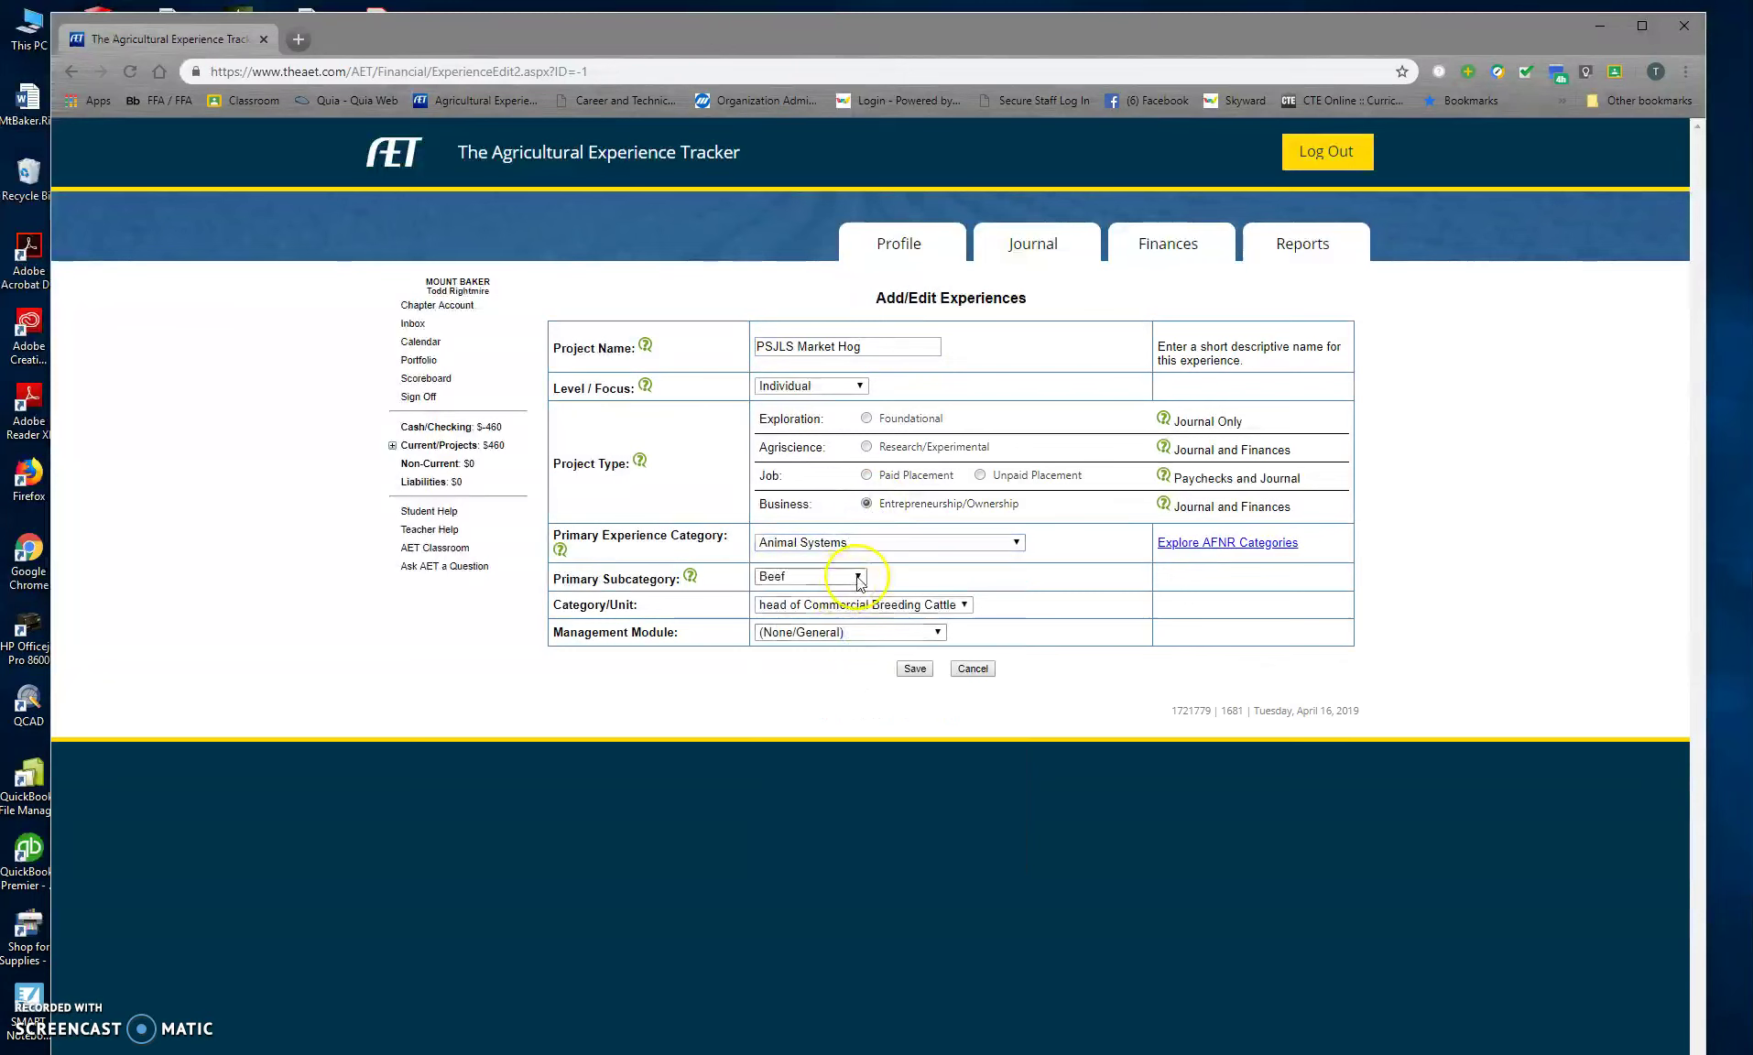
click(859, 577)
click(829, 665)
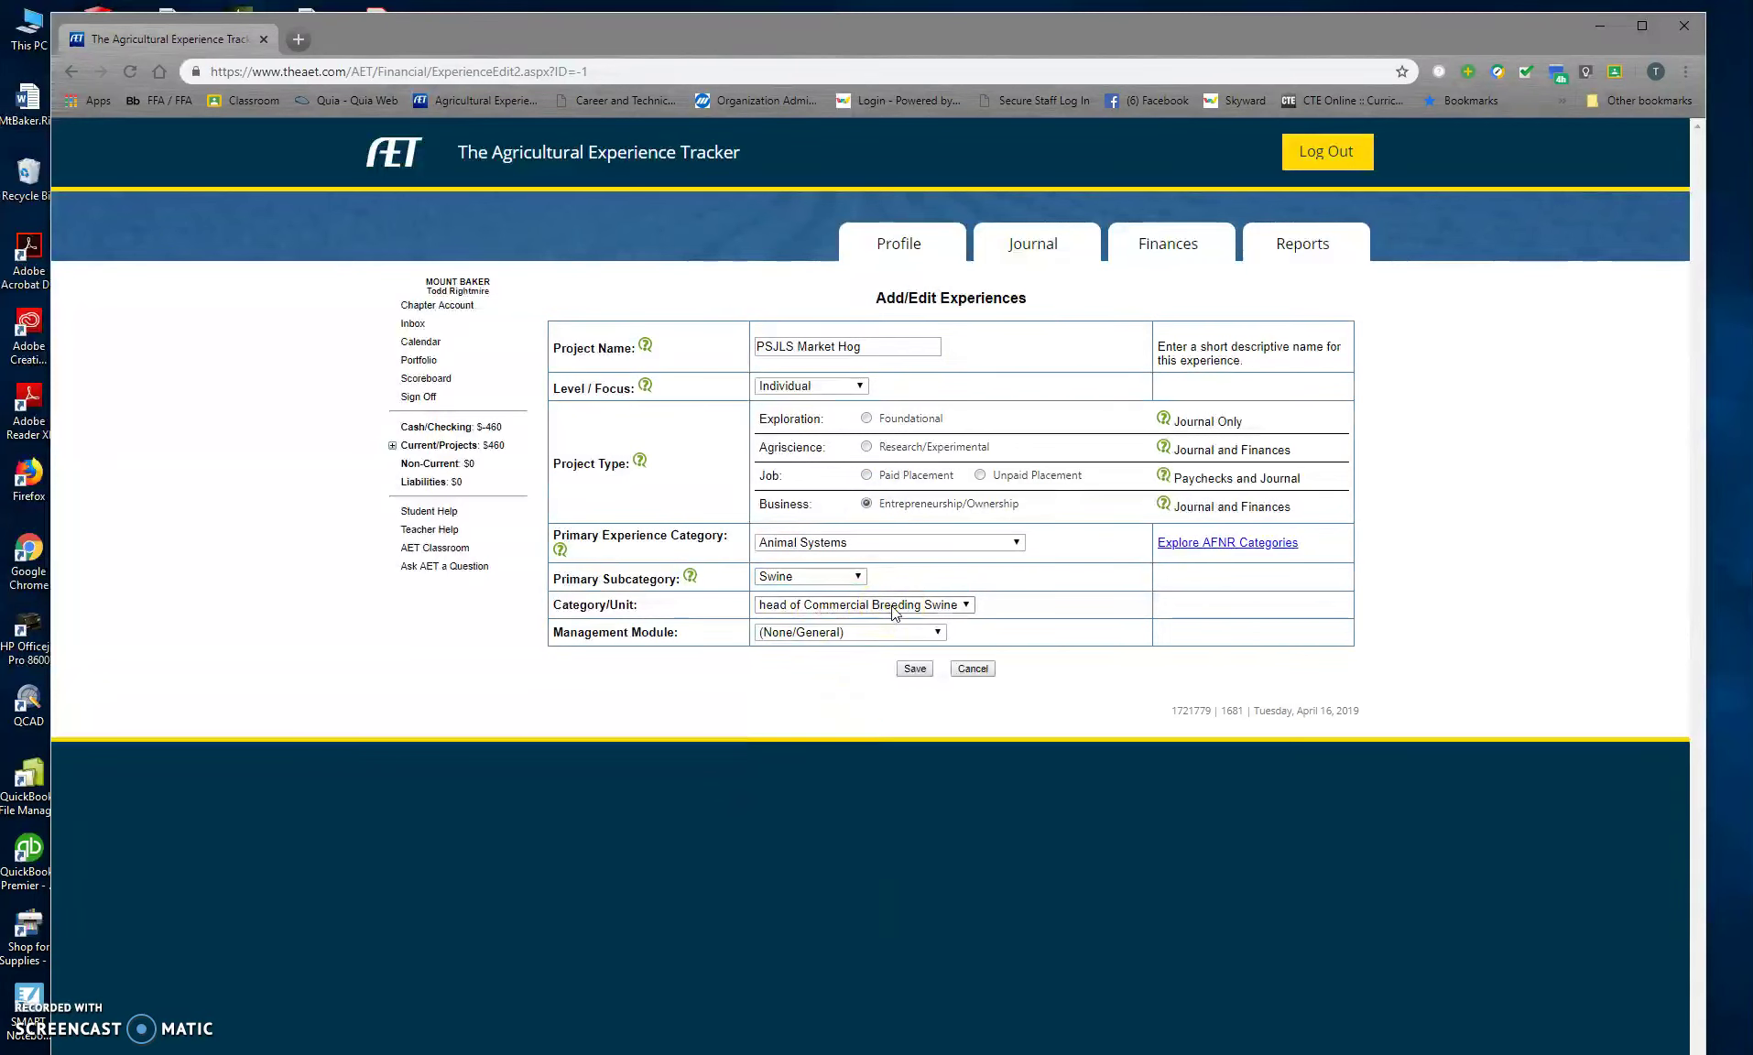
Step: Set the unit to head of Market Swine, choose Market/Replacements Manager, and save
click(867, 609)
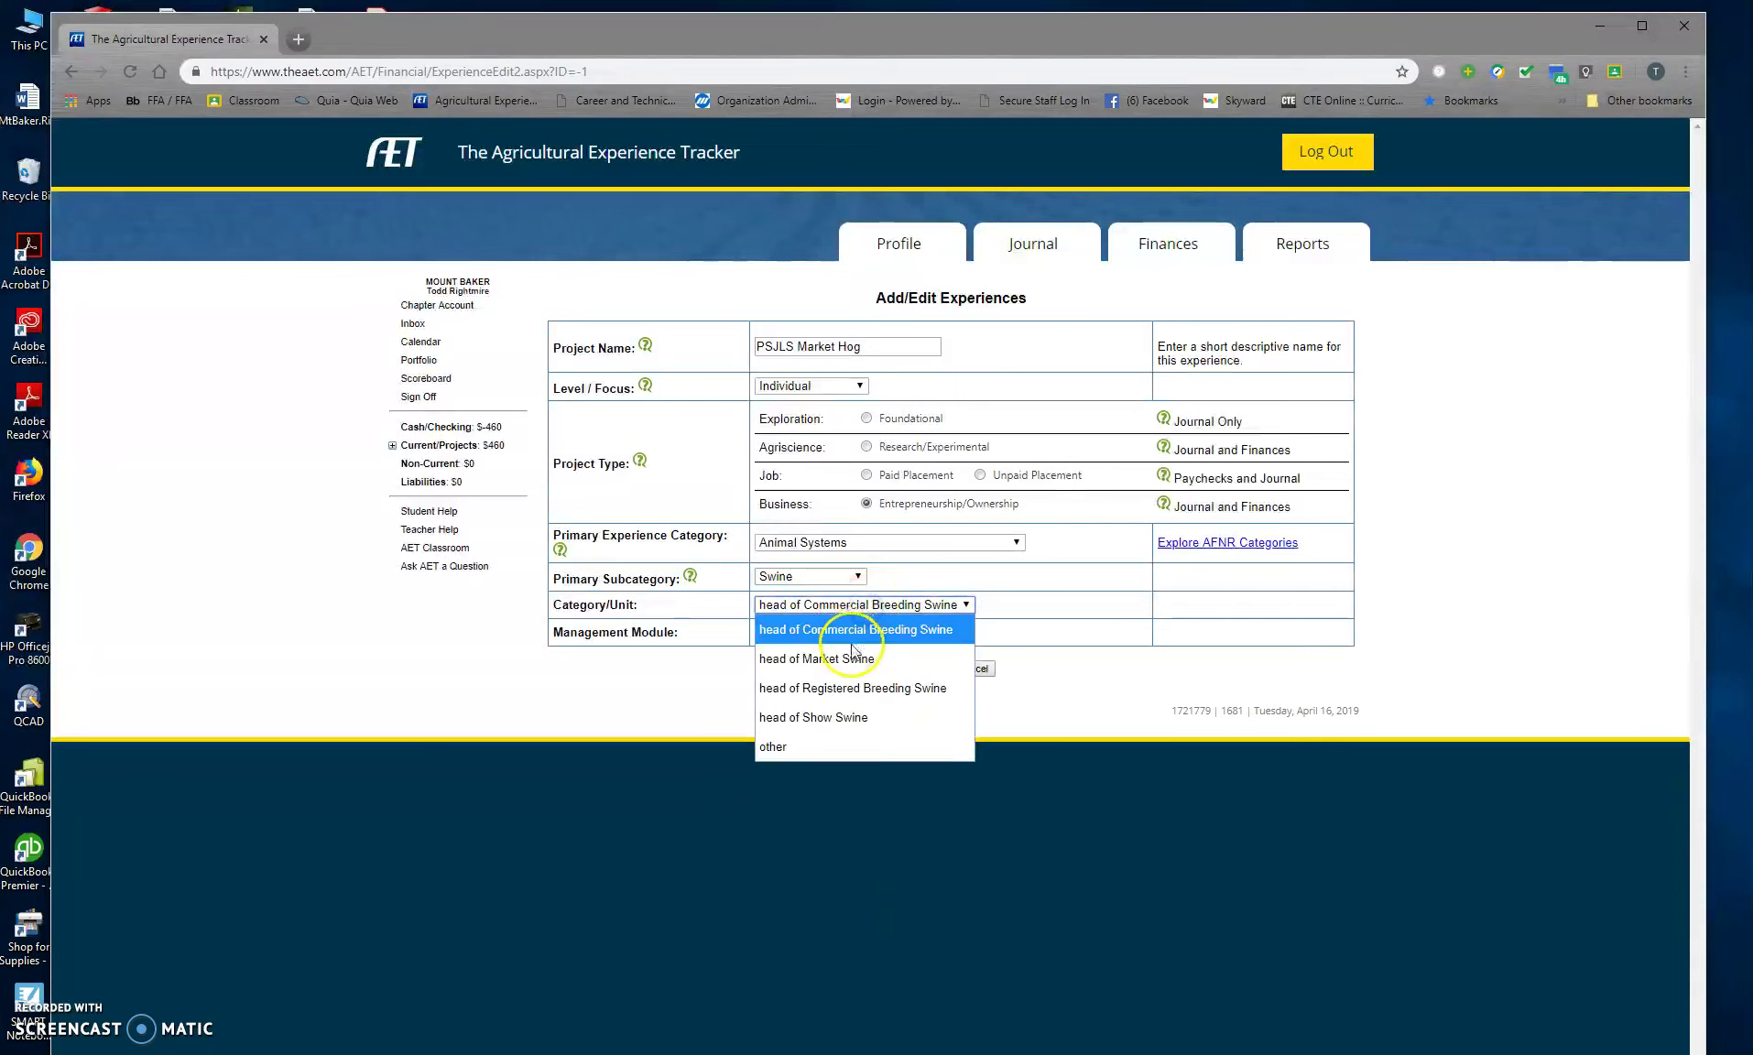
click(852, 656)
click(847, 632)
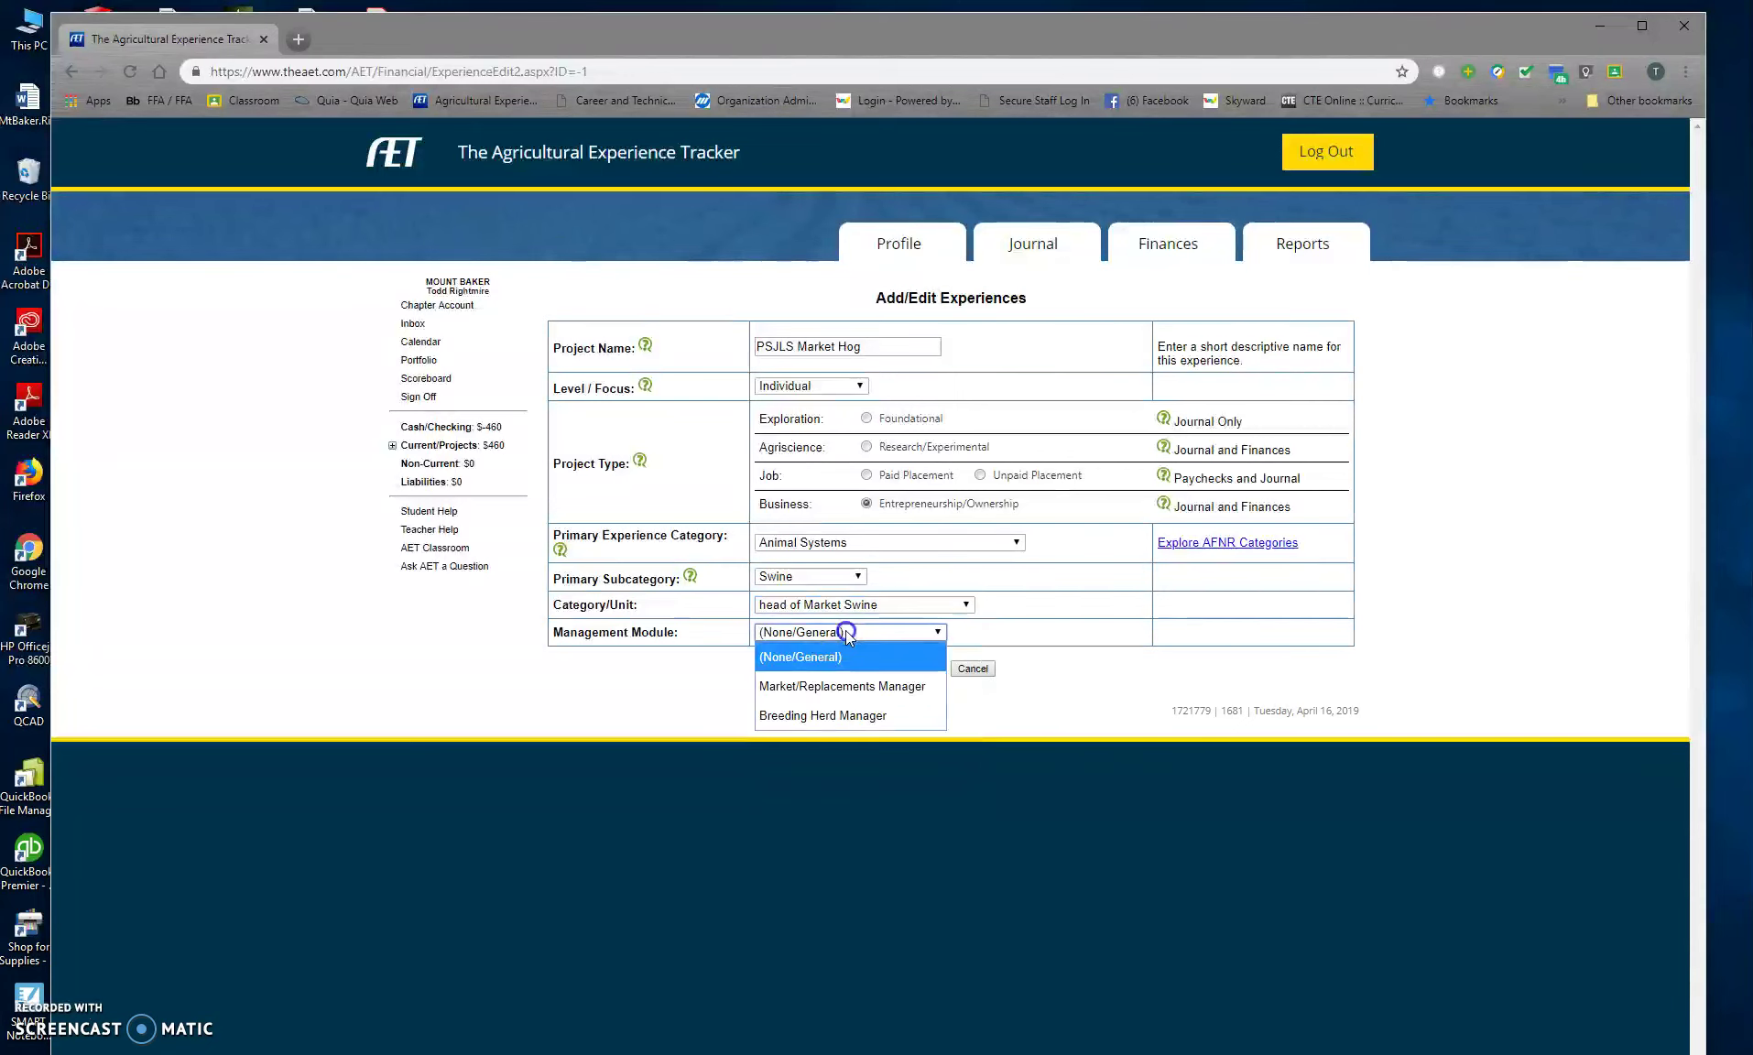
click(839, 693)
click(916, 668)
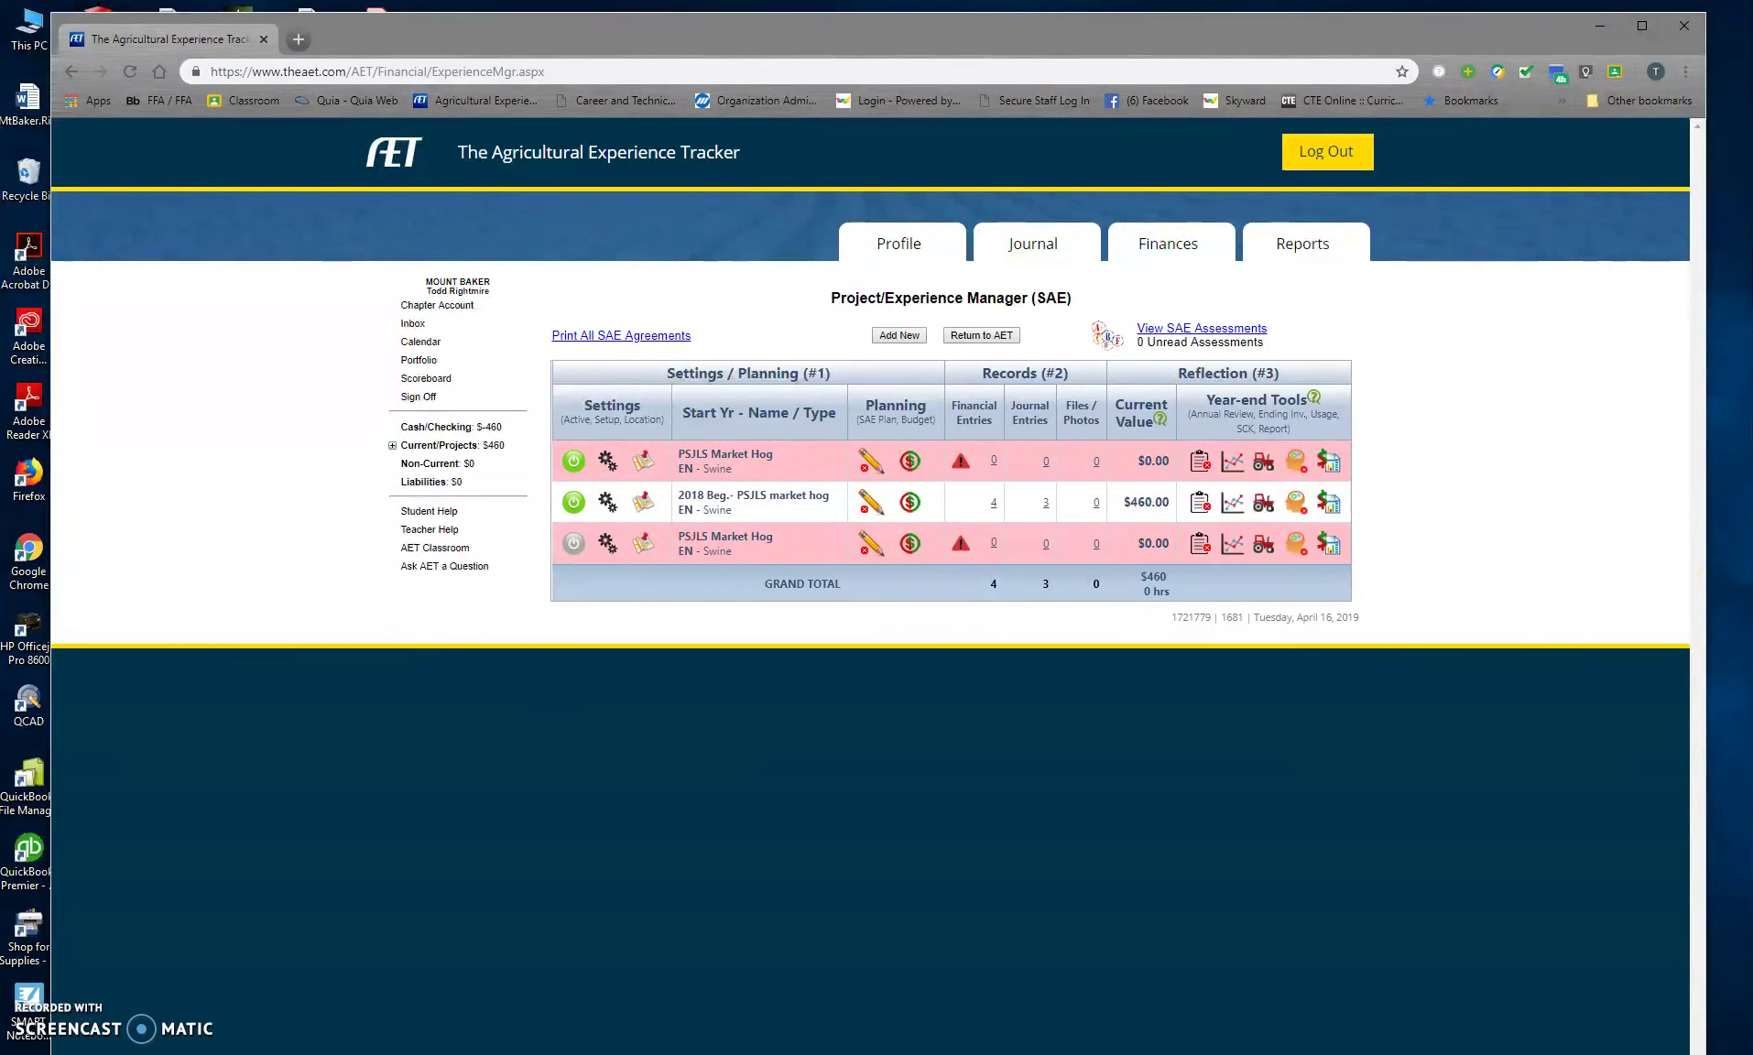
Step: Mark the 2018 market hog project inactive and open the PSJLS Market Hog SAE plan
click(1295, 504)
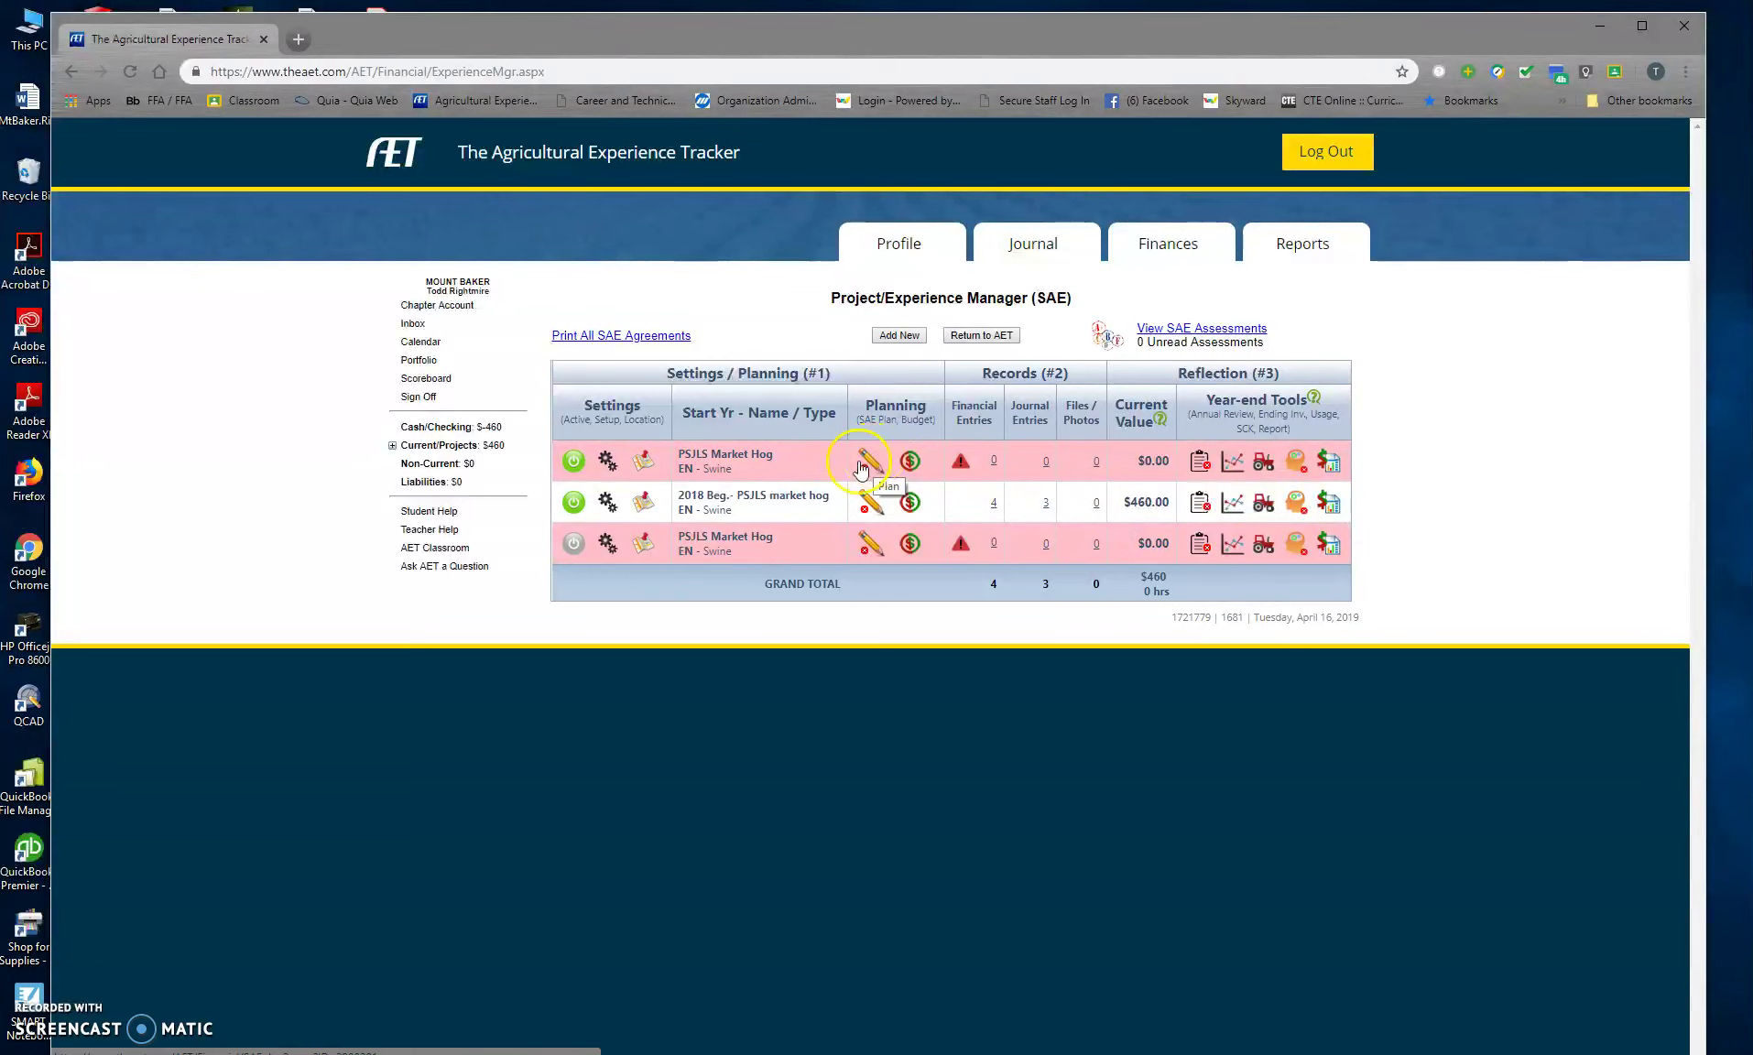
click(574, 502)
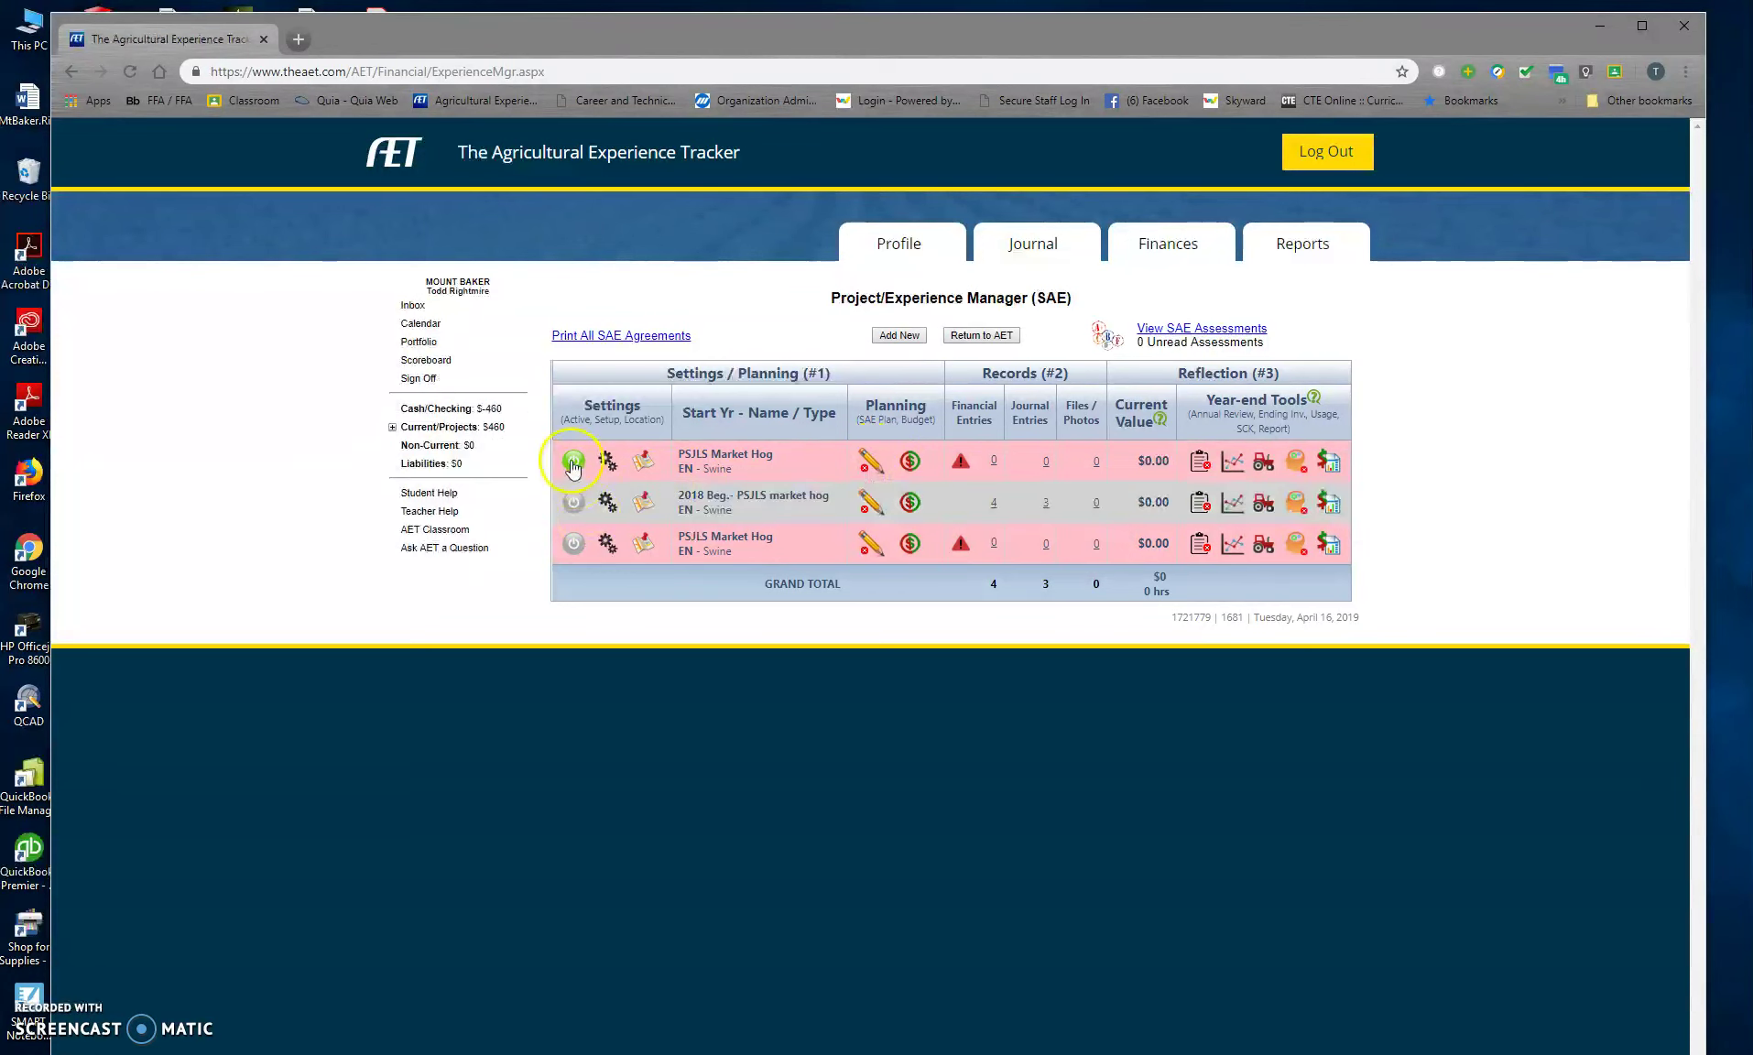
click(868, 463)
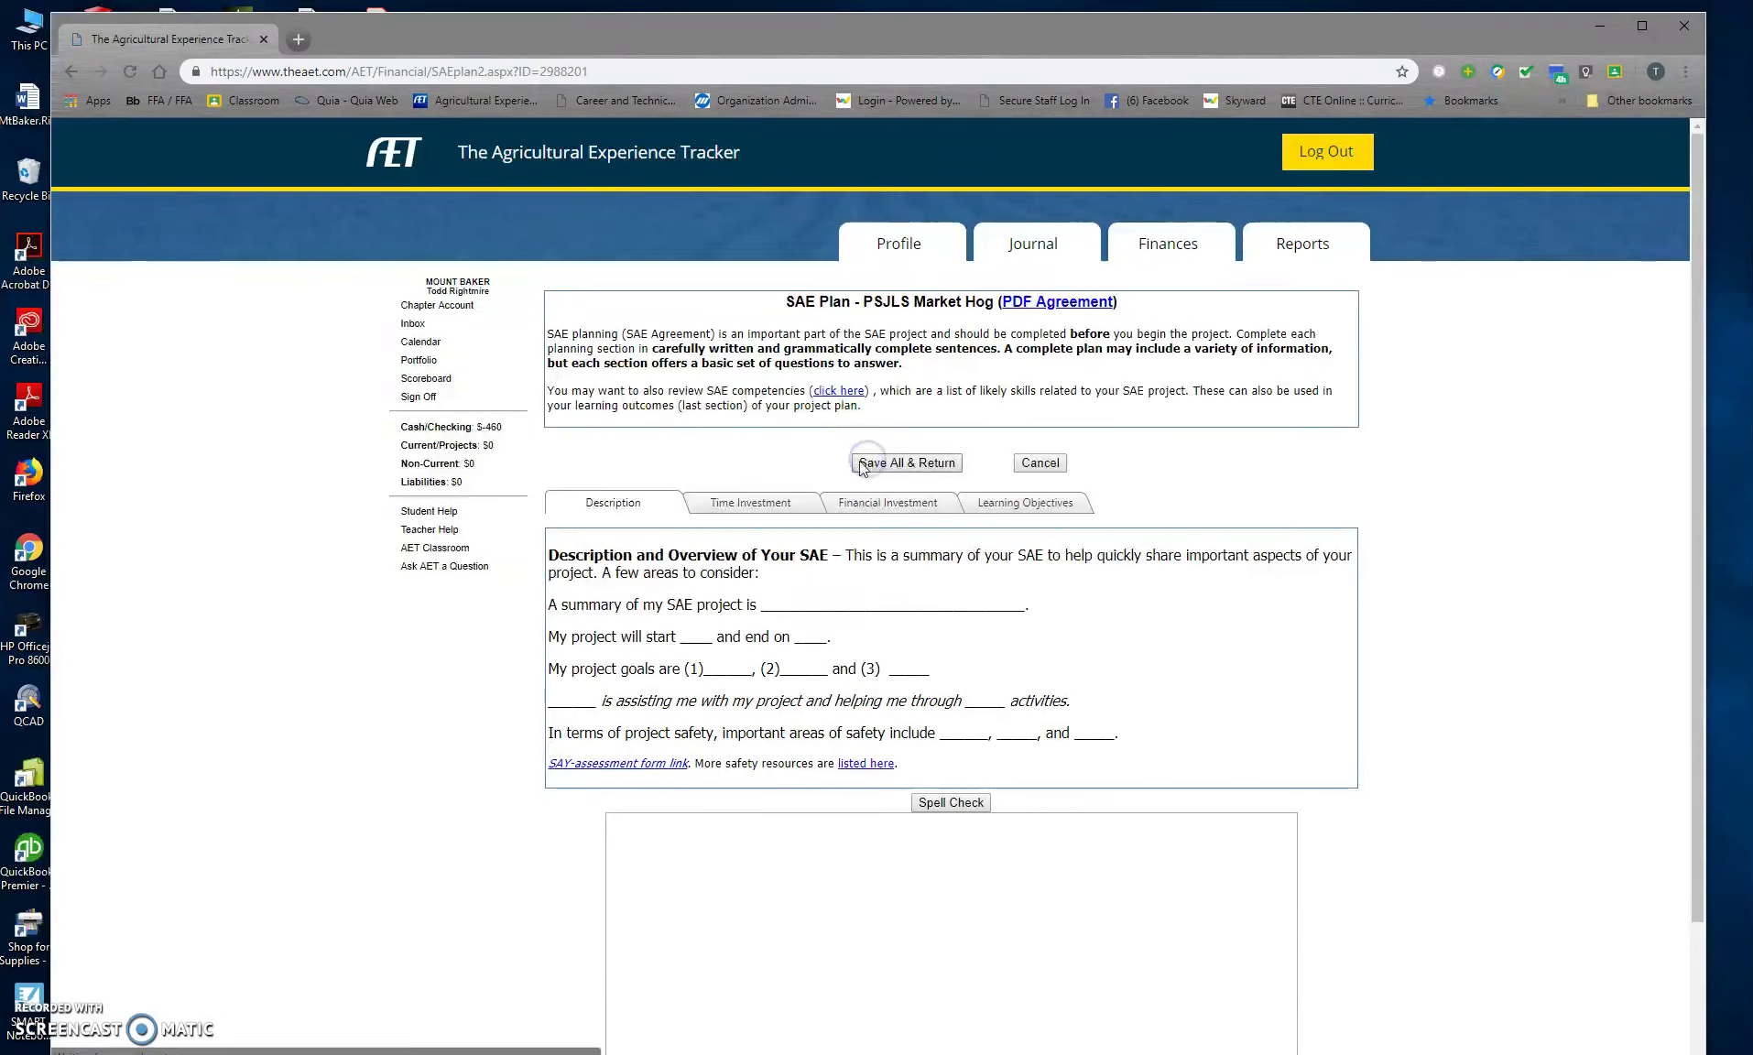
scroll(771, 604, down, 2)
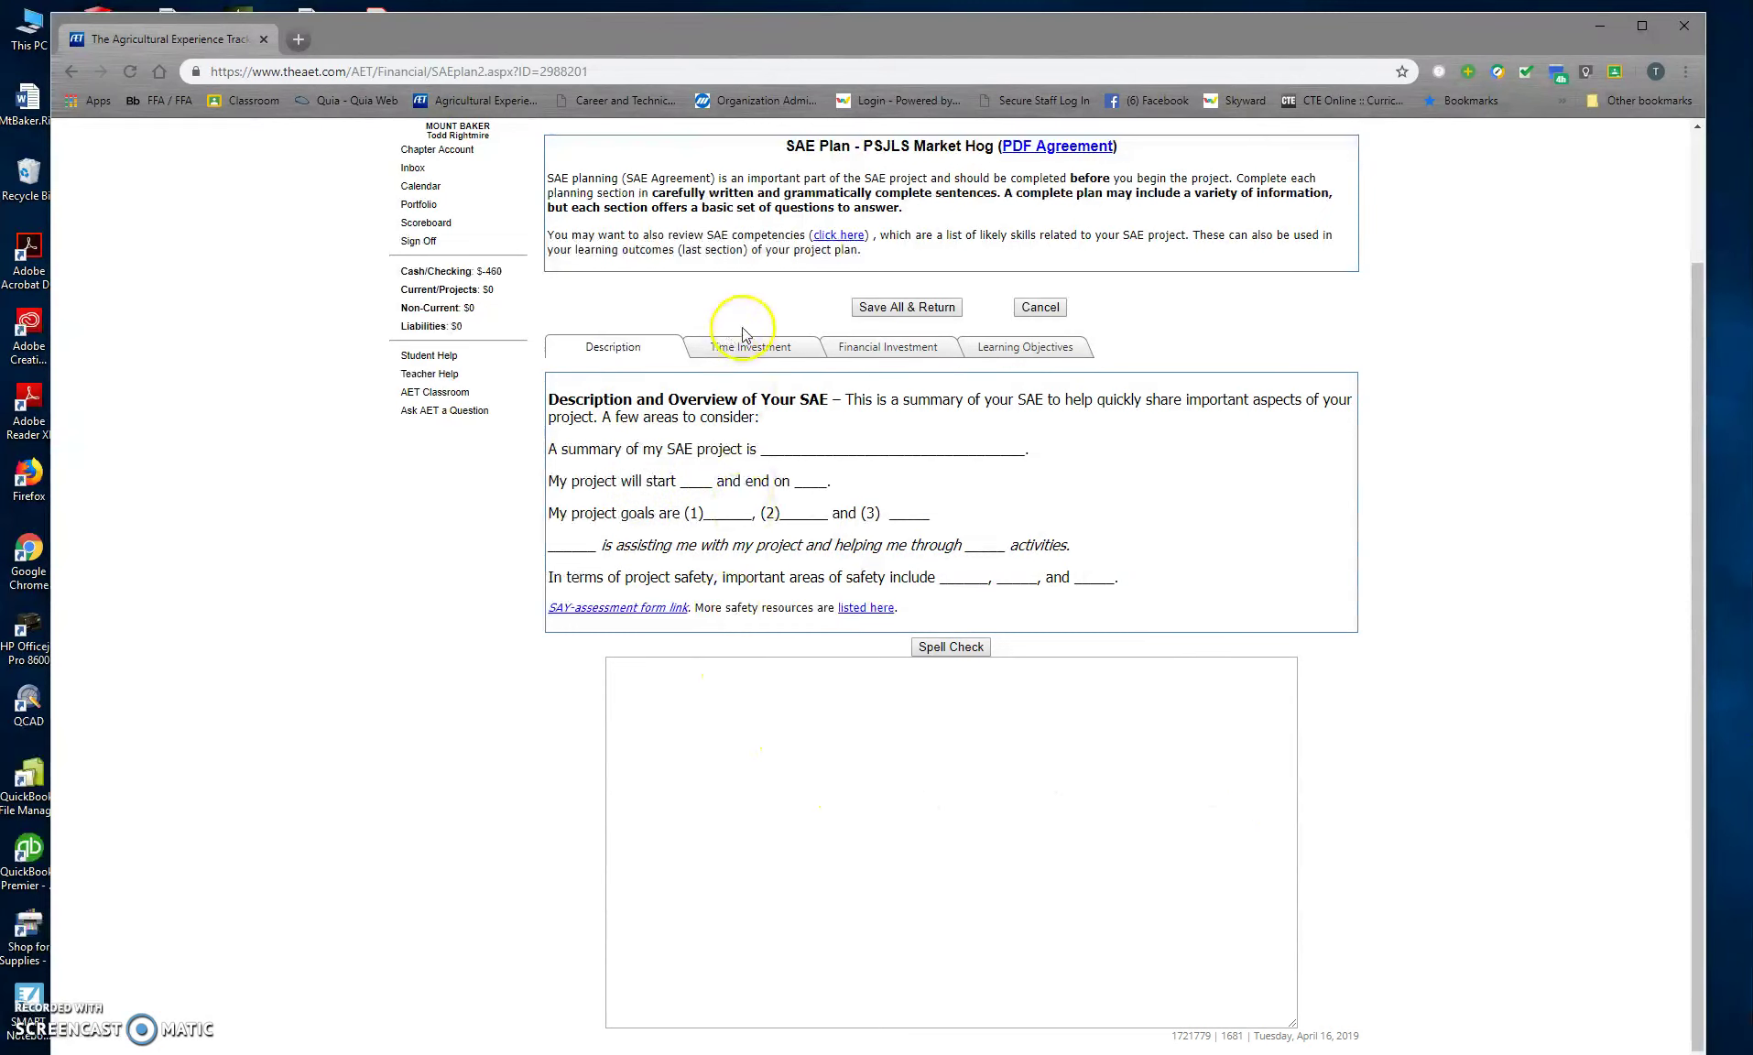
Step: Step through the Time Investment, Financial Investment and Learning Objectives plan sections
click(714, 351)
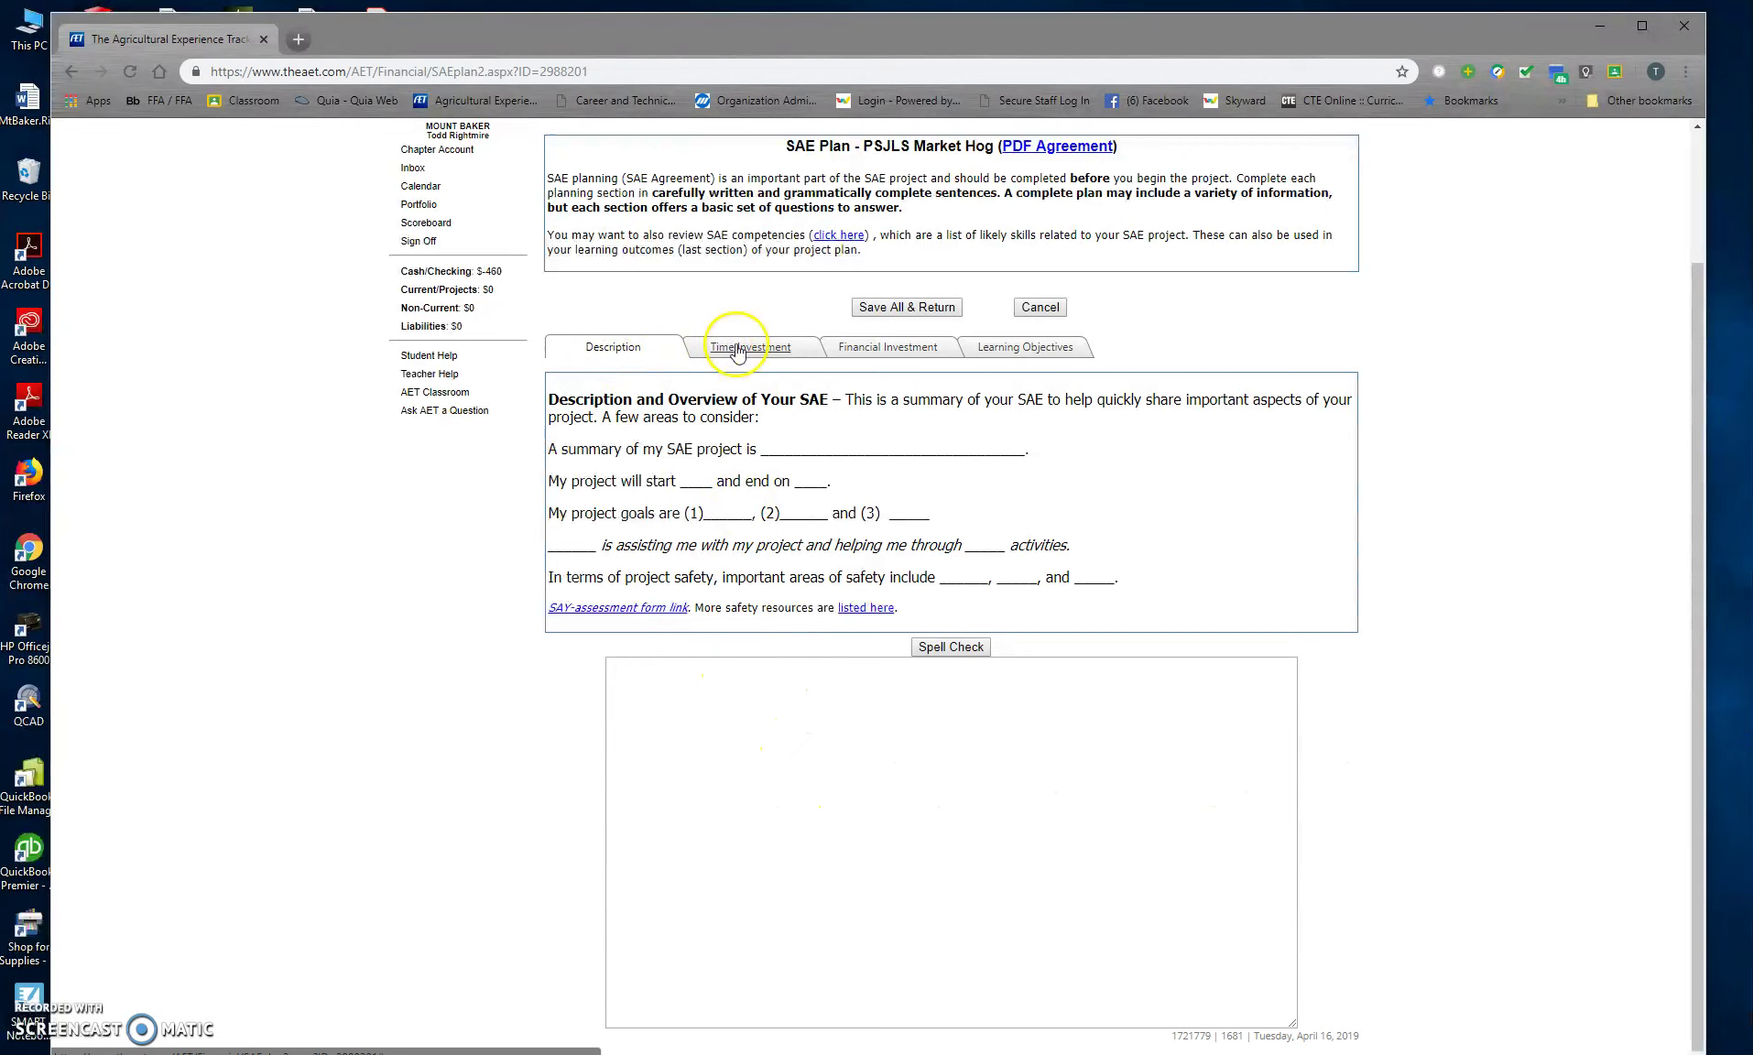
click(887, 408)
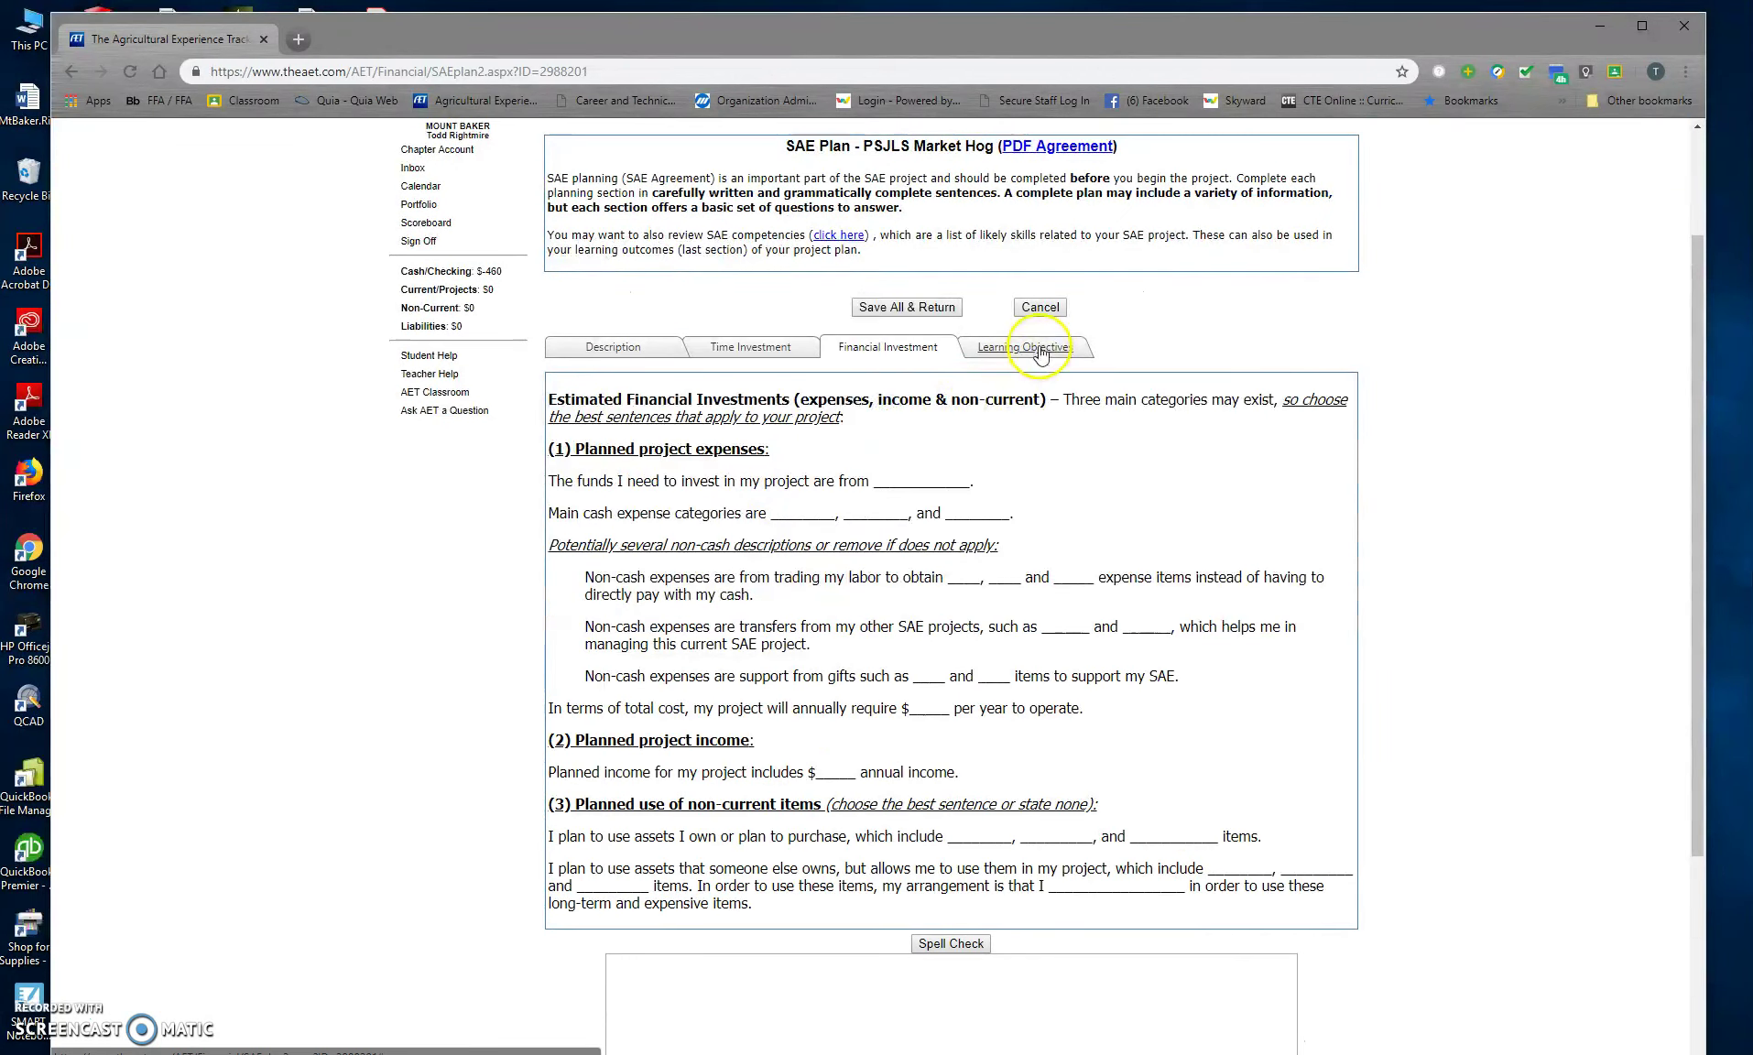
click(1035, 347)
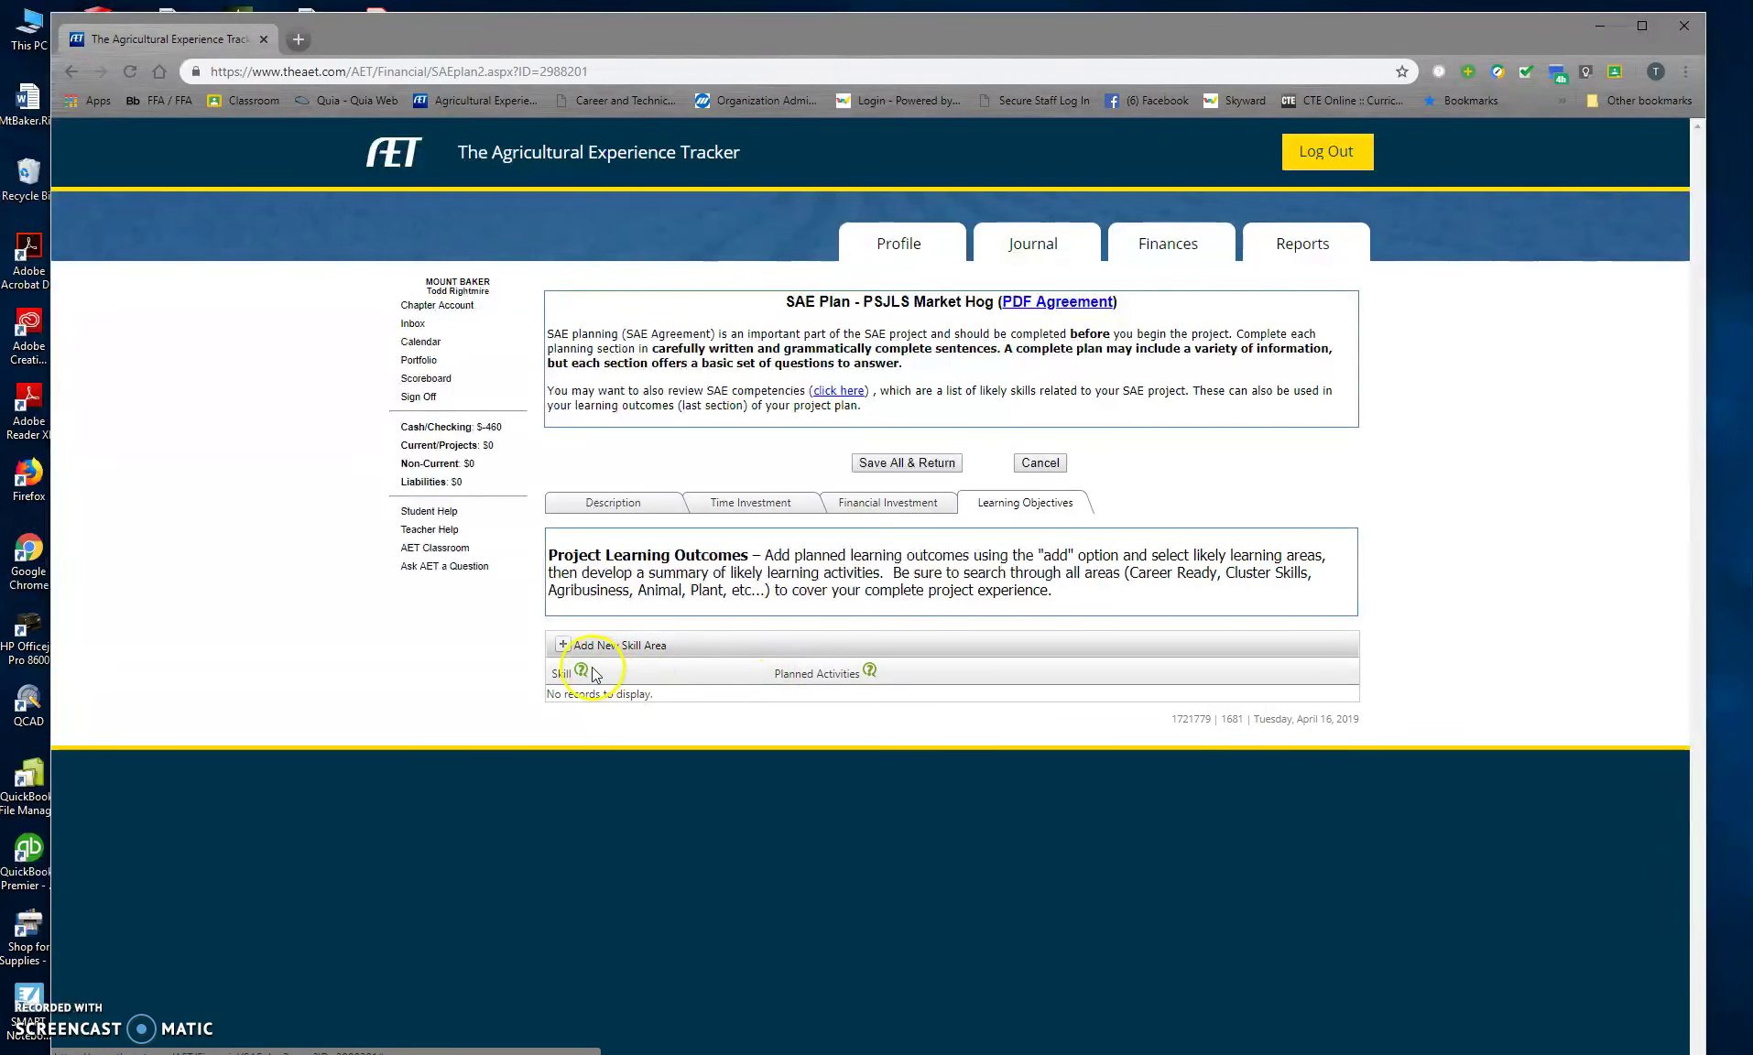
Step: Add a new skill area: AS.07.02 biosecurity under Animal Systems > animal health care
click(566, 644)
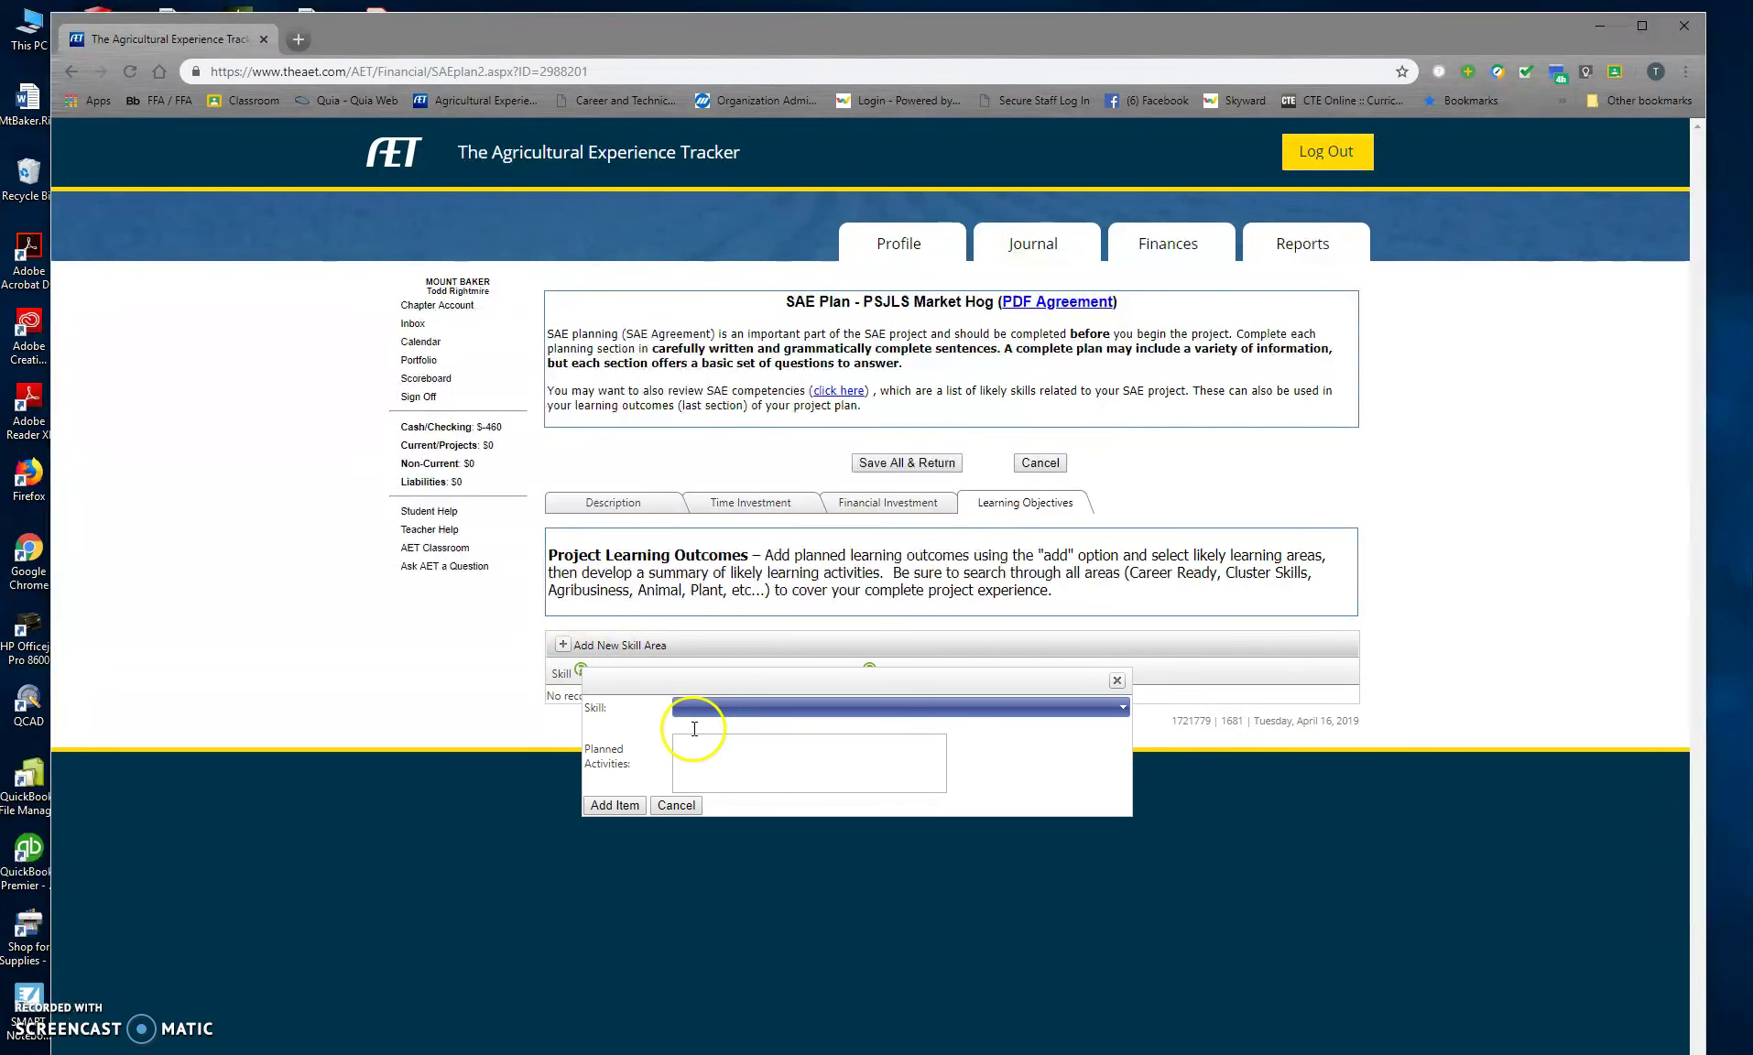
click(692, 711)
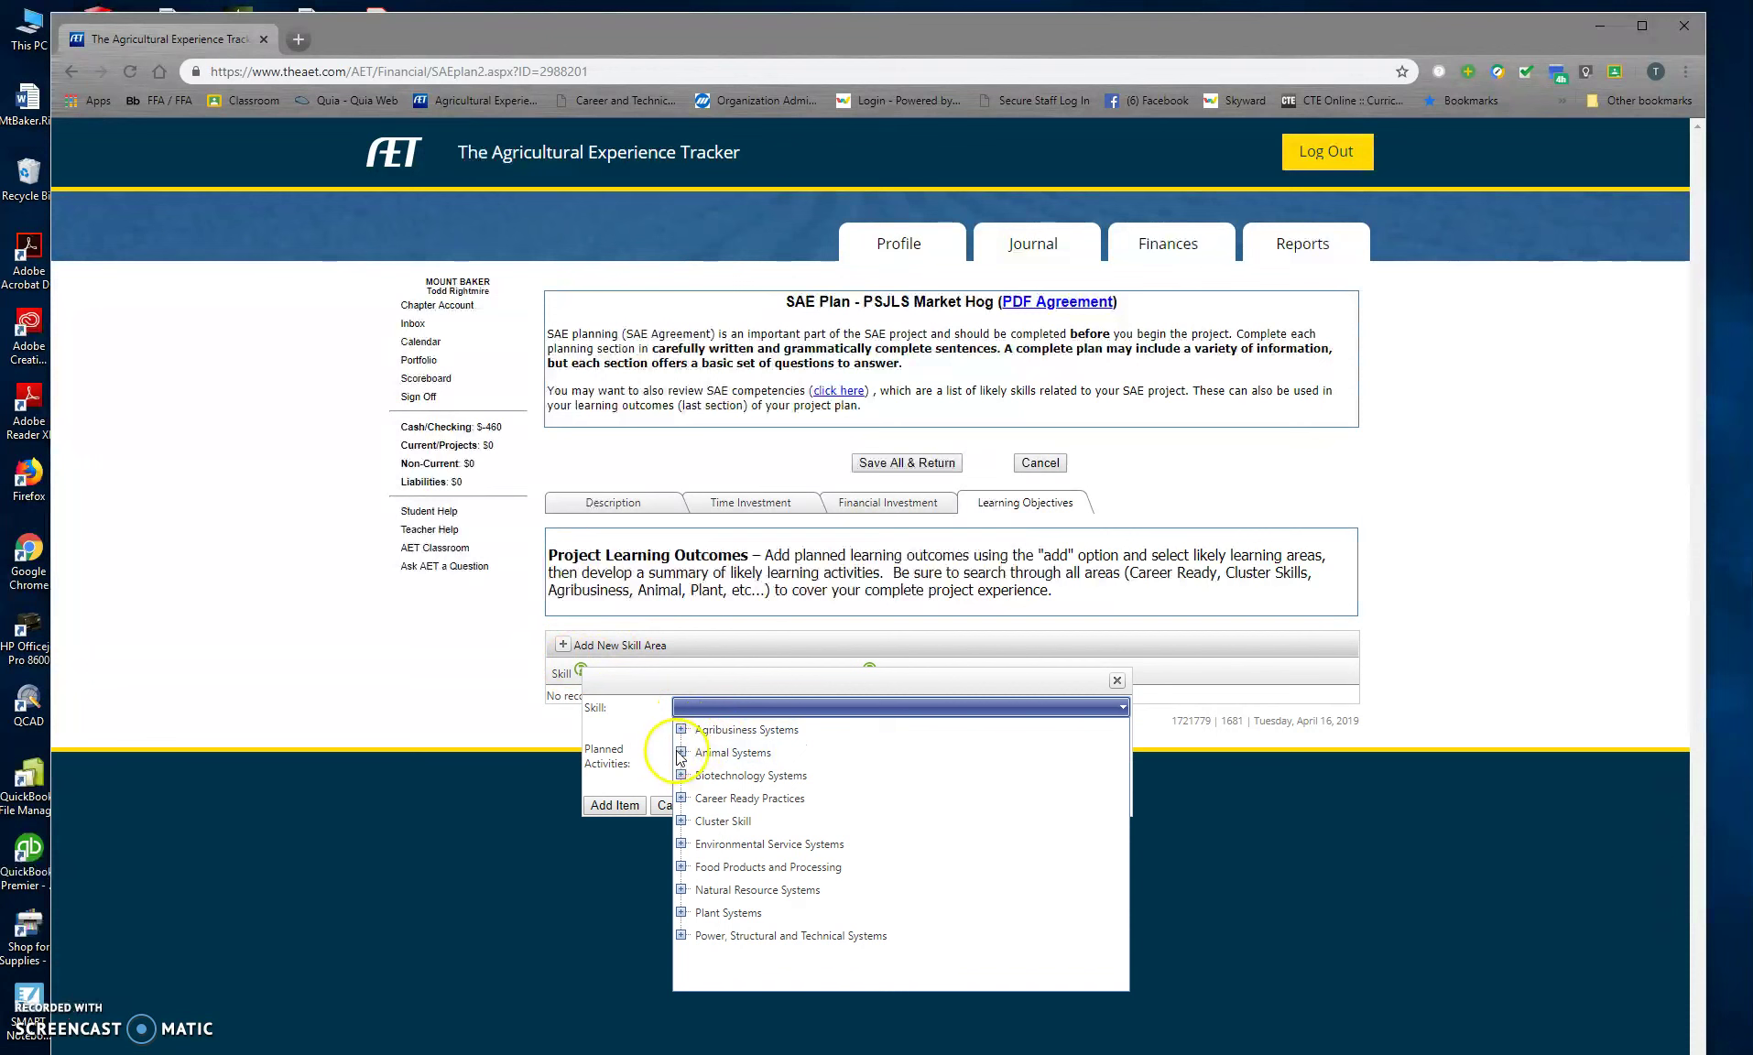
click(681, 752)
scroll(765, 810, down, 1)
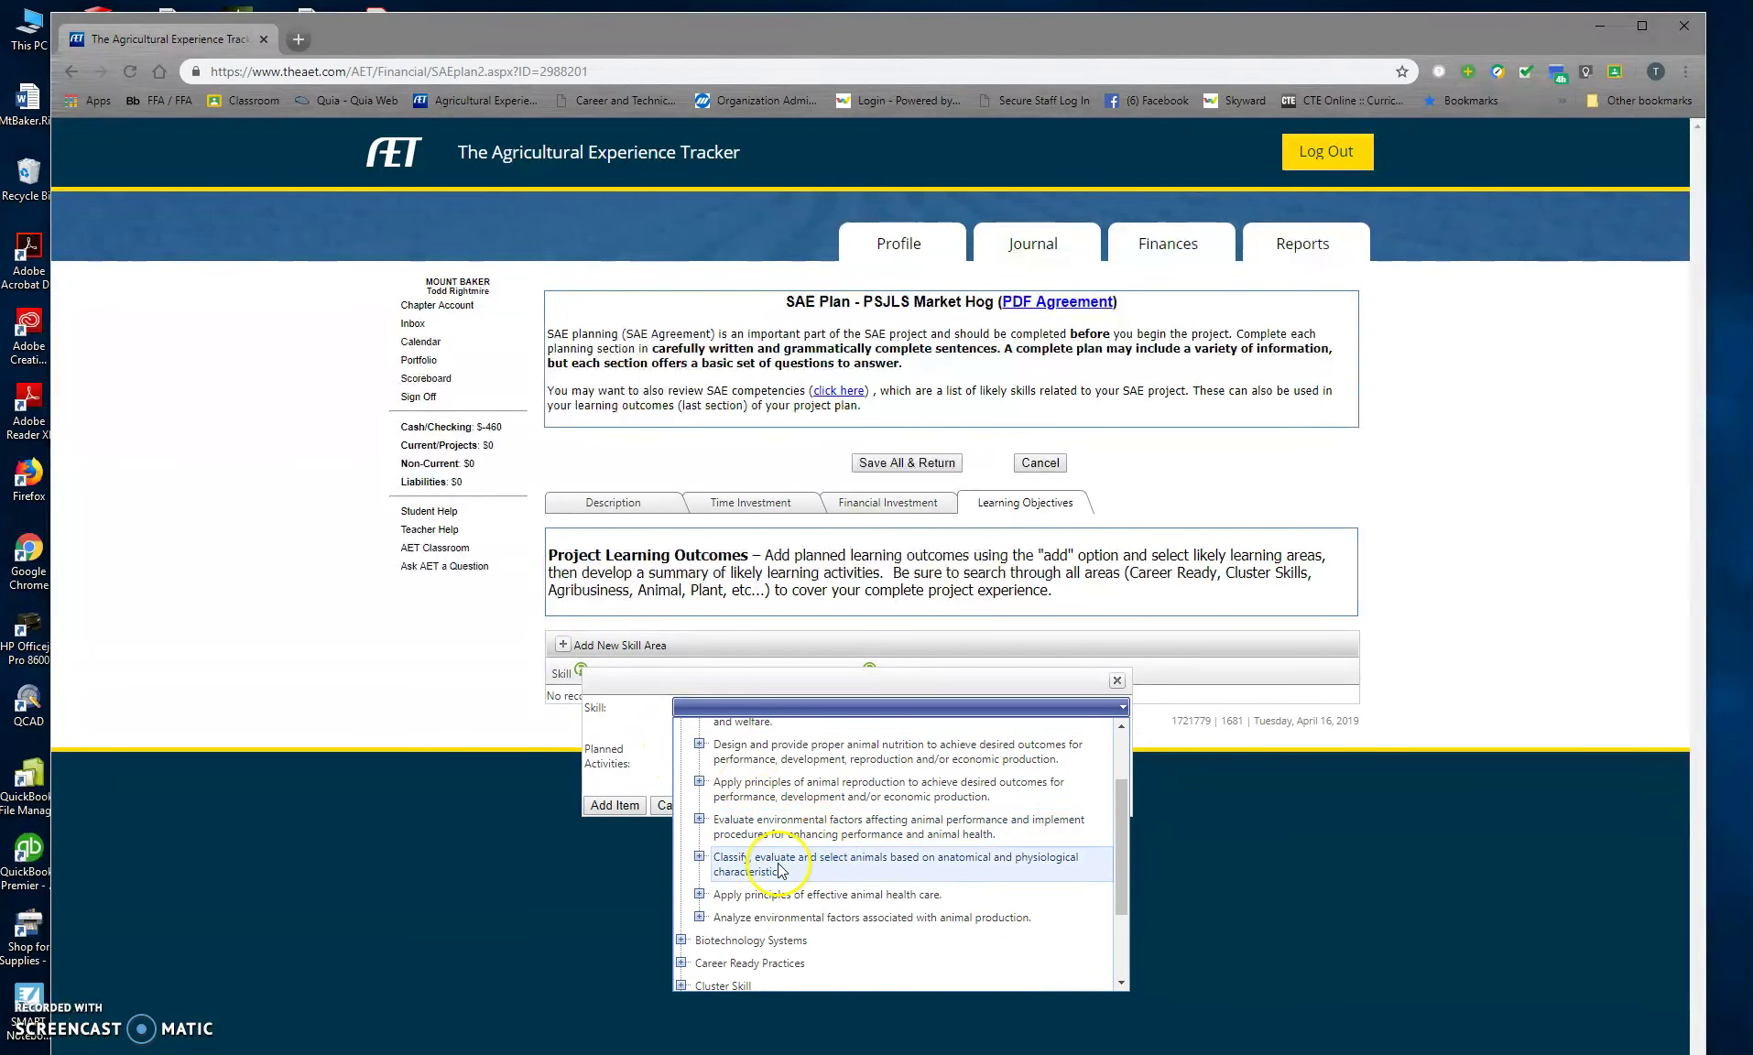
click(743, 899)
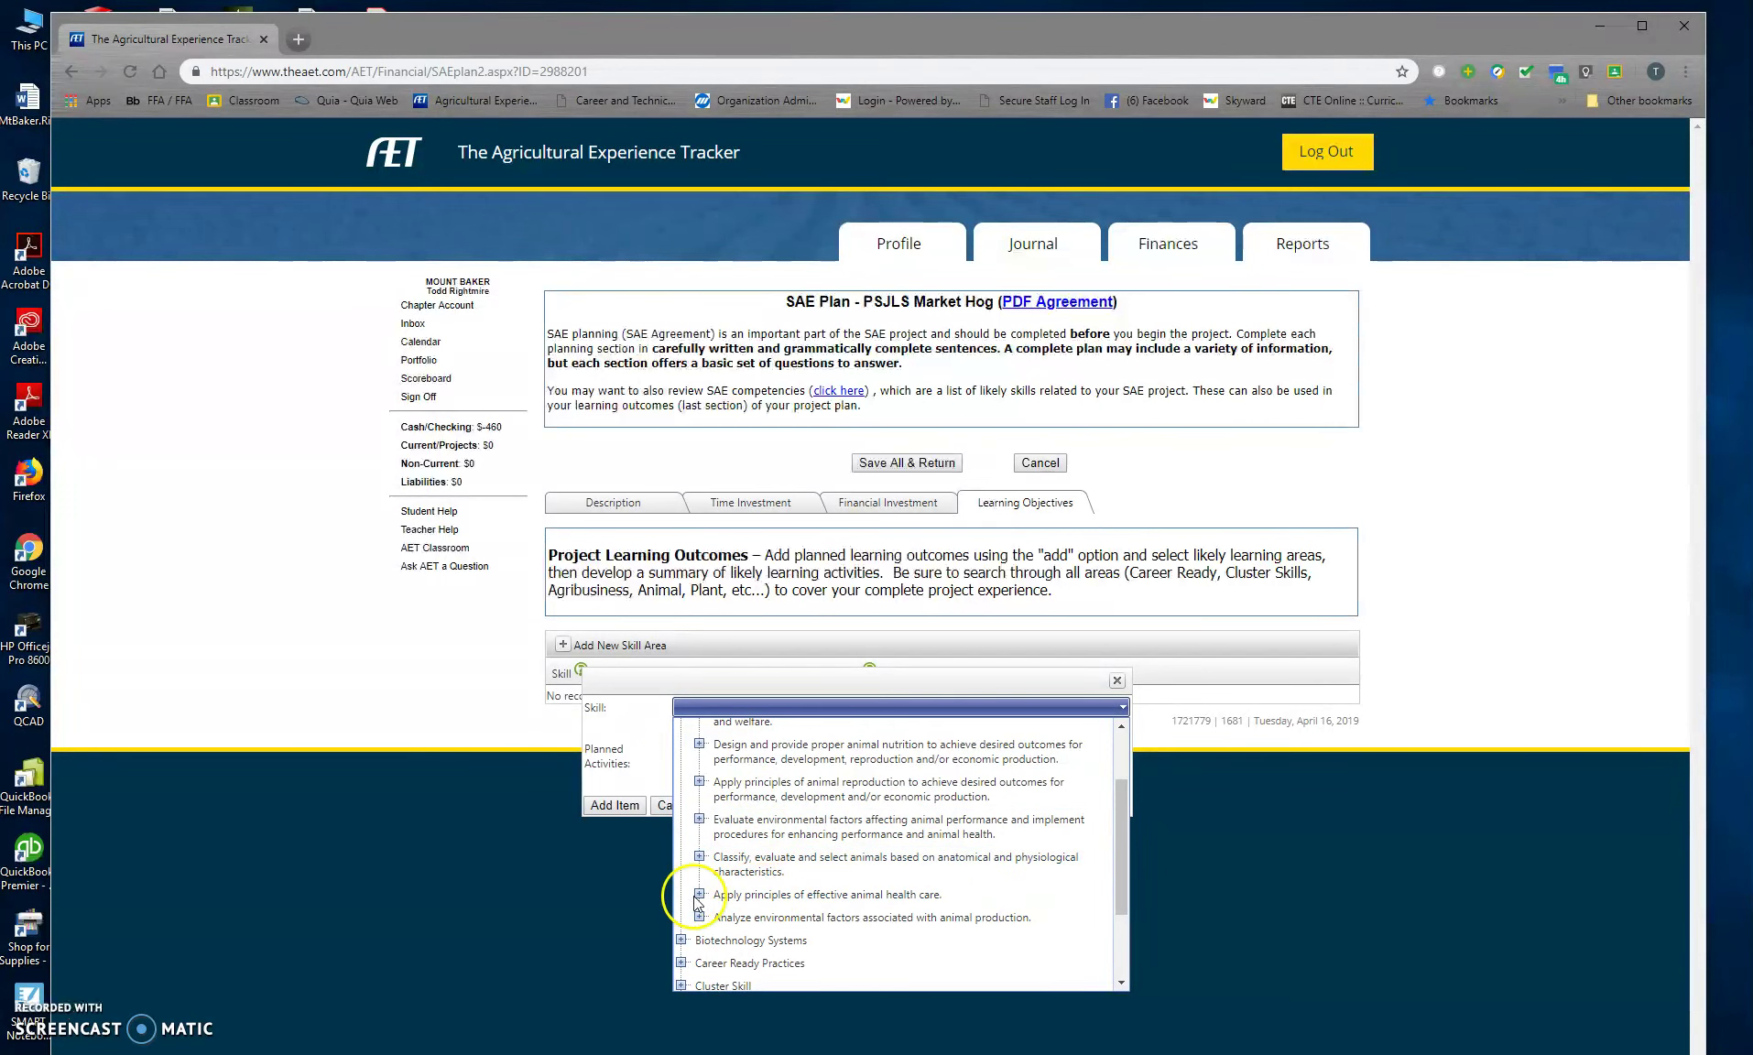
click(698, 896)
scroll(774, 907, down, 3)
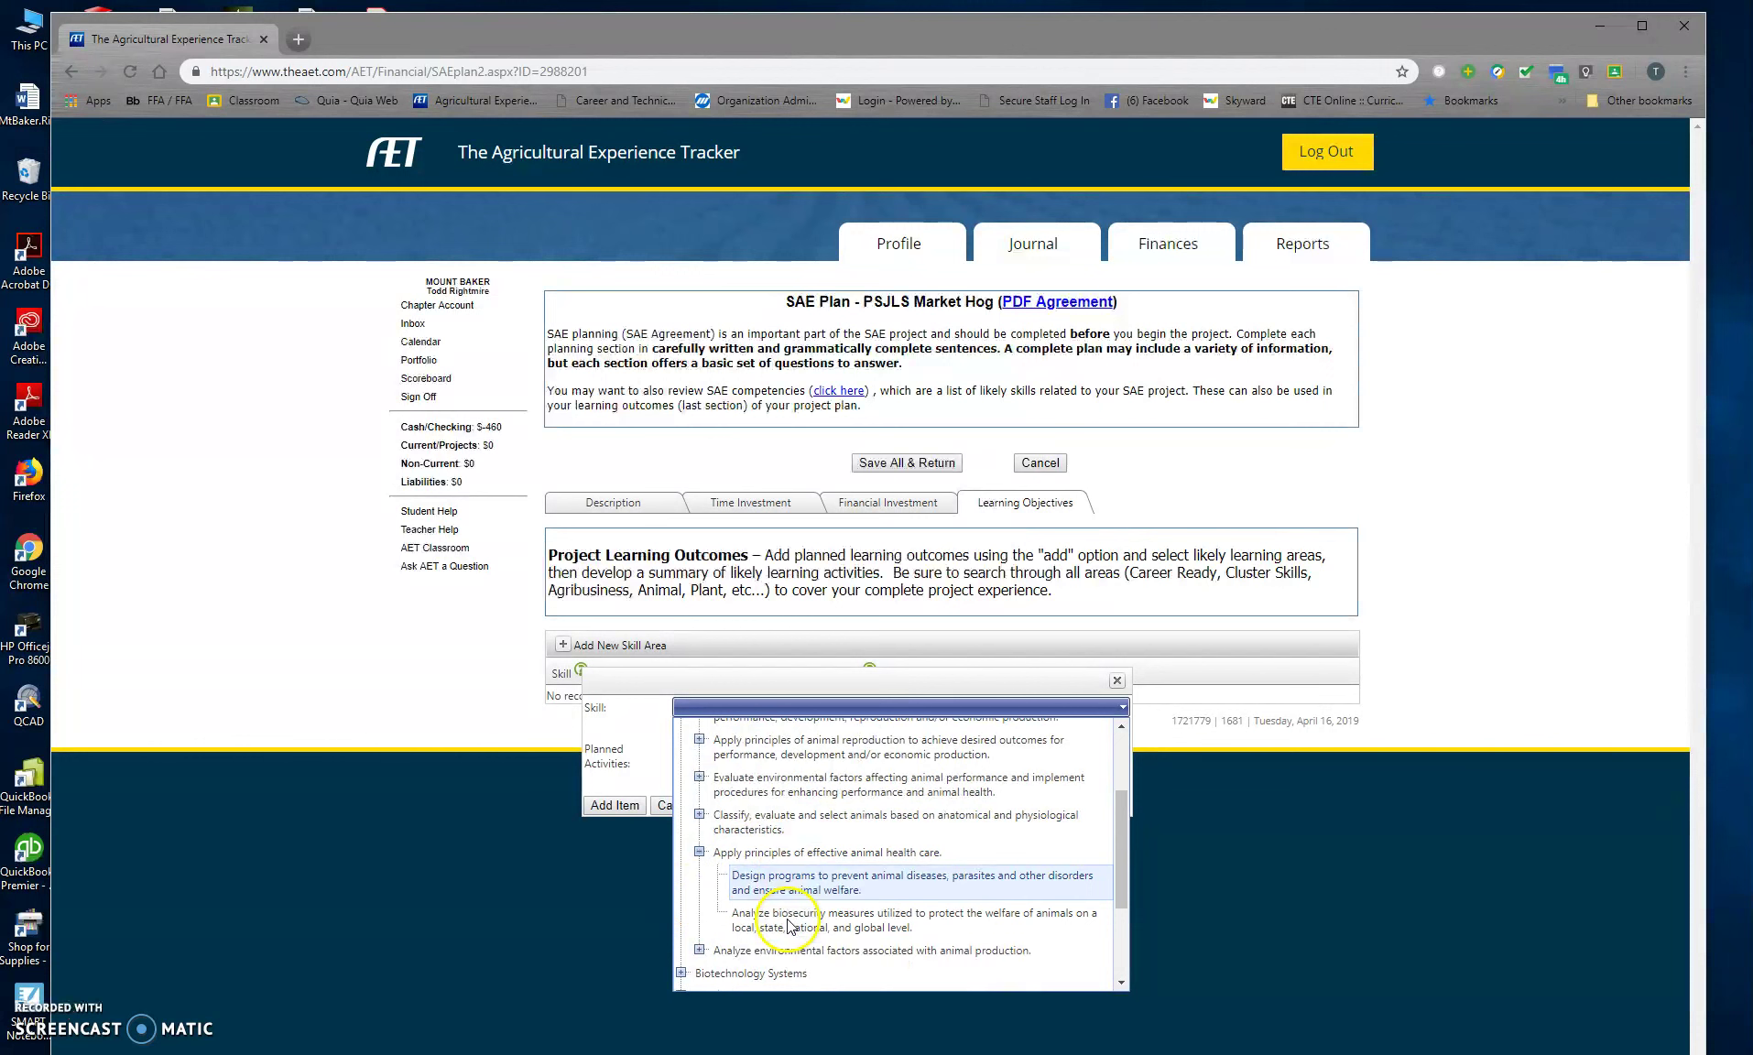
click(785, 790)
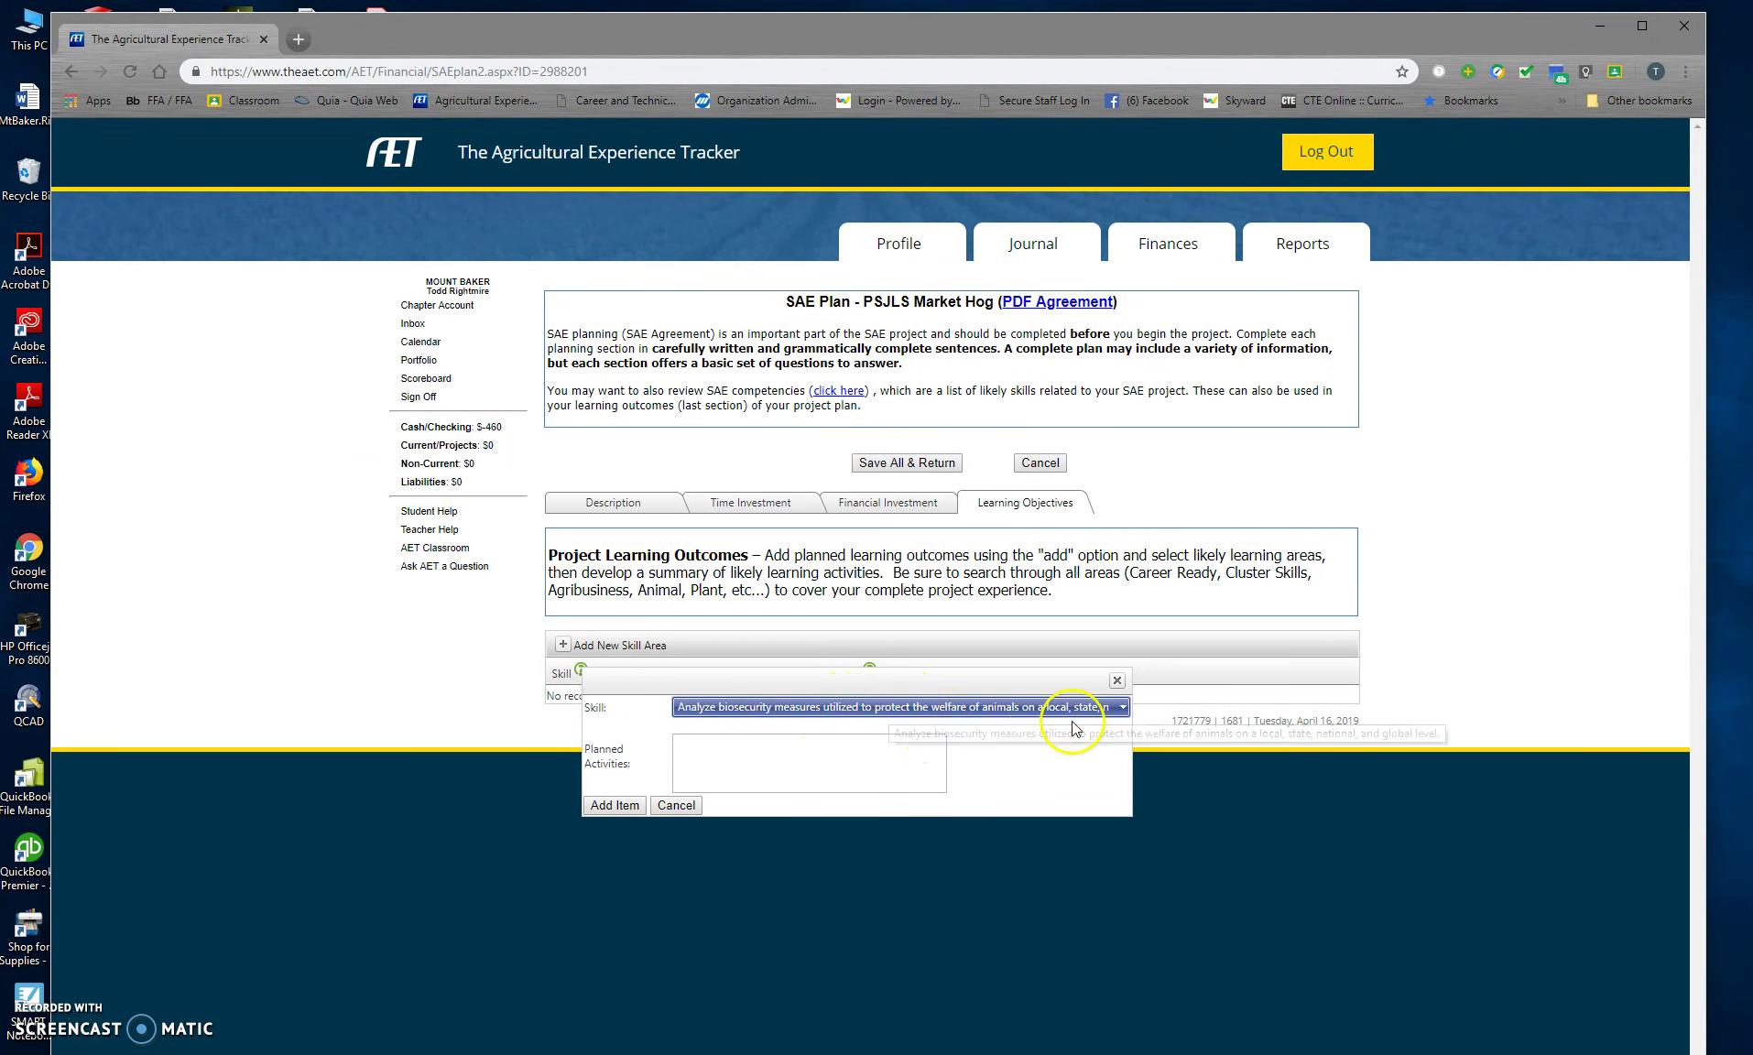
Step: Enter planned activities 'Cleaning, etc.', add the skill, and save the SAE plan
click(696, 763)
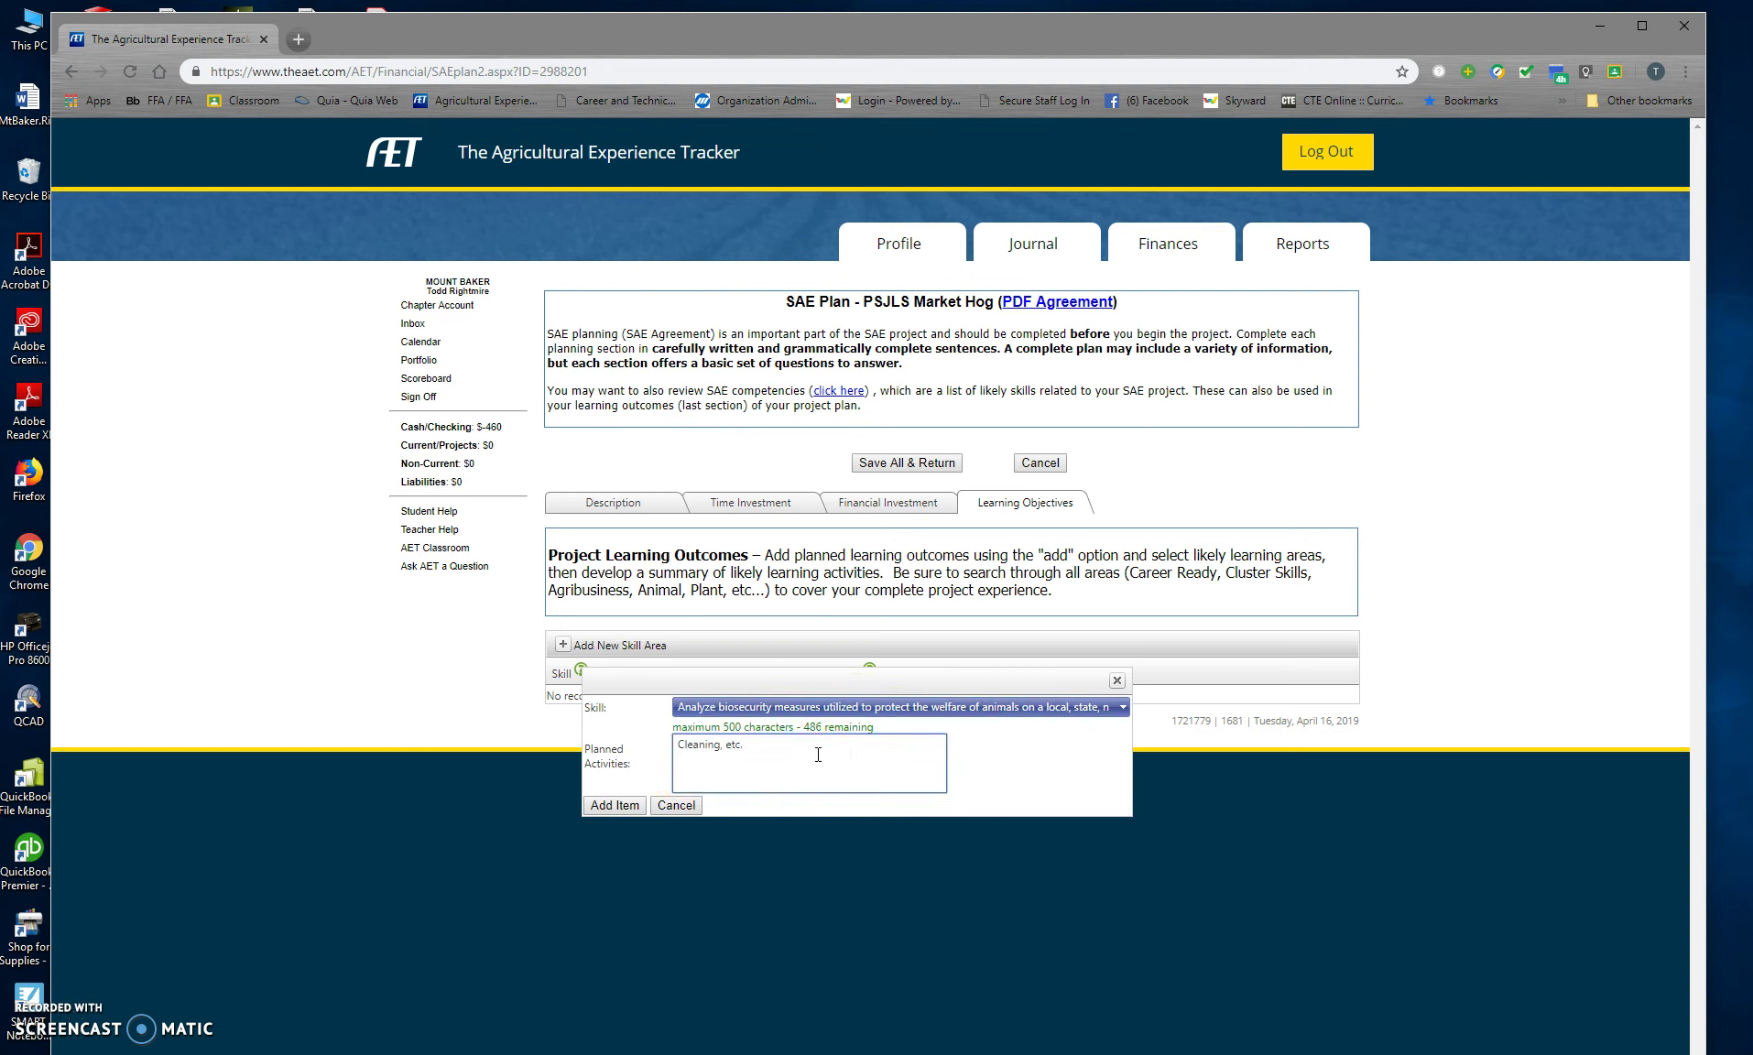
click(615, 806)
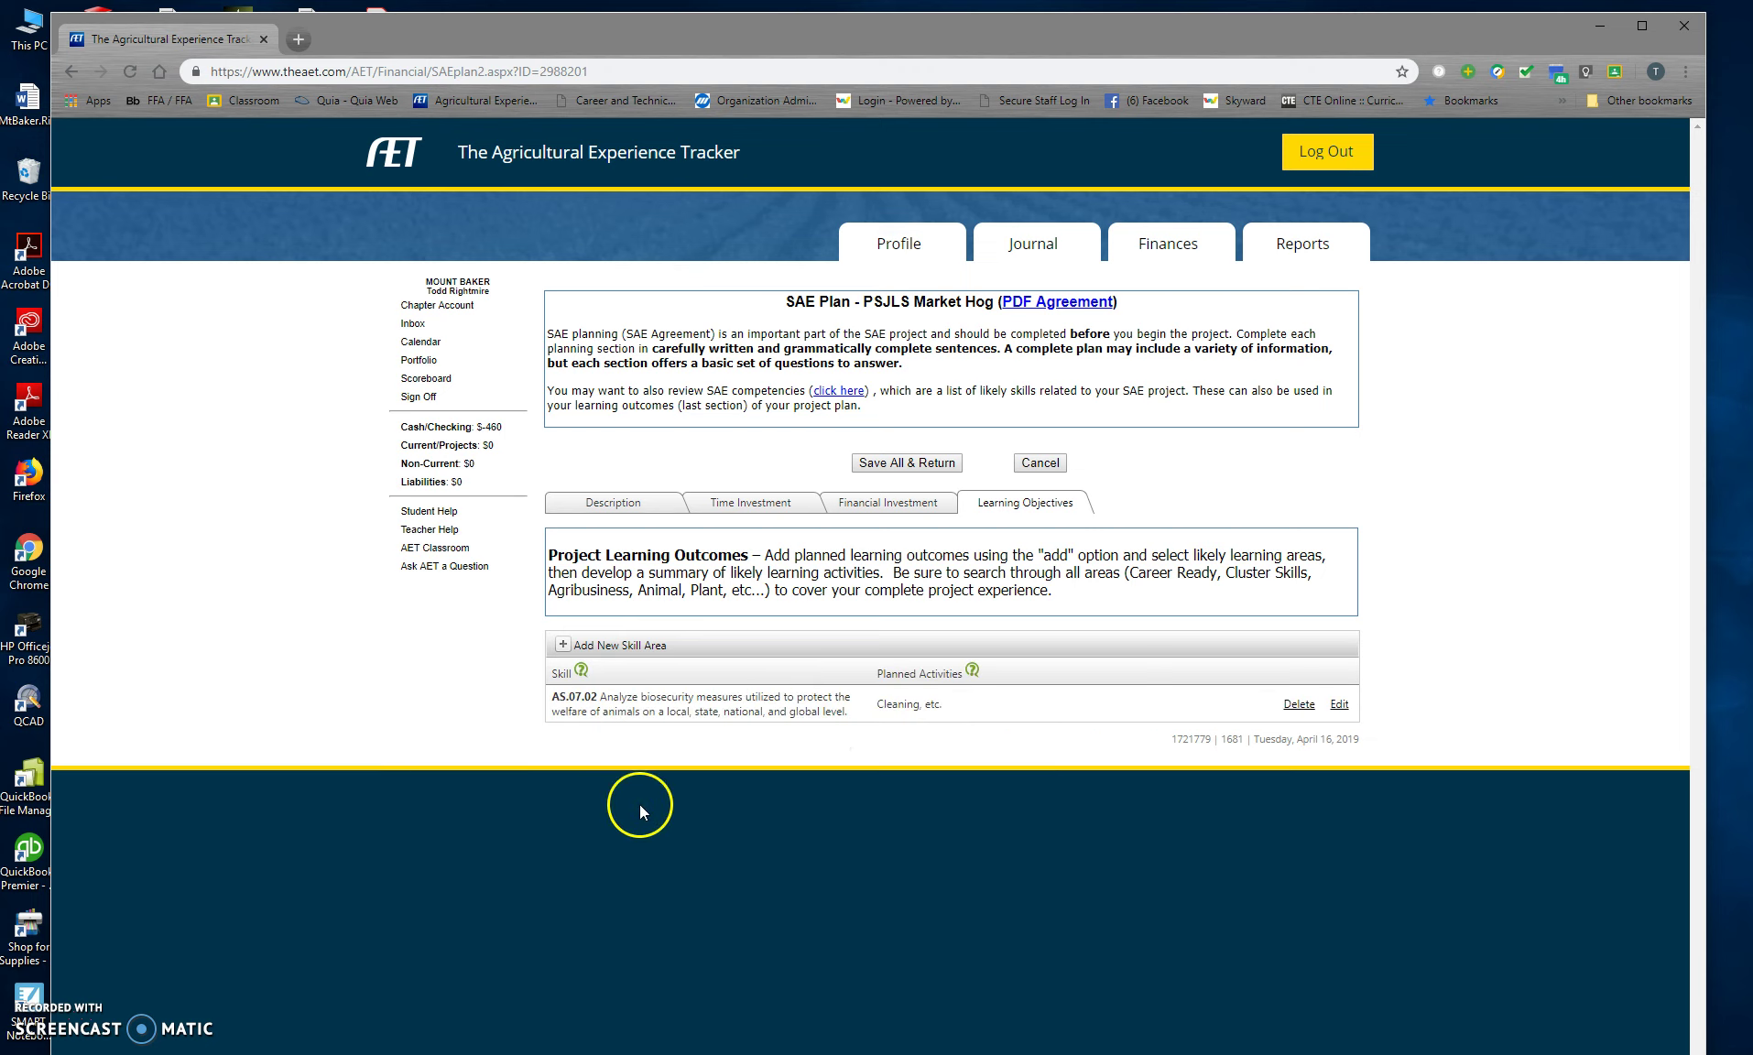
click(923, 465)
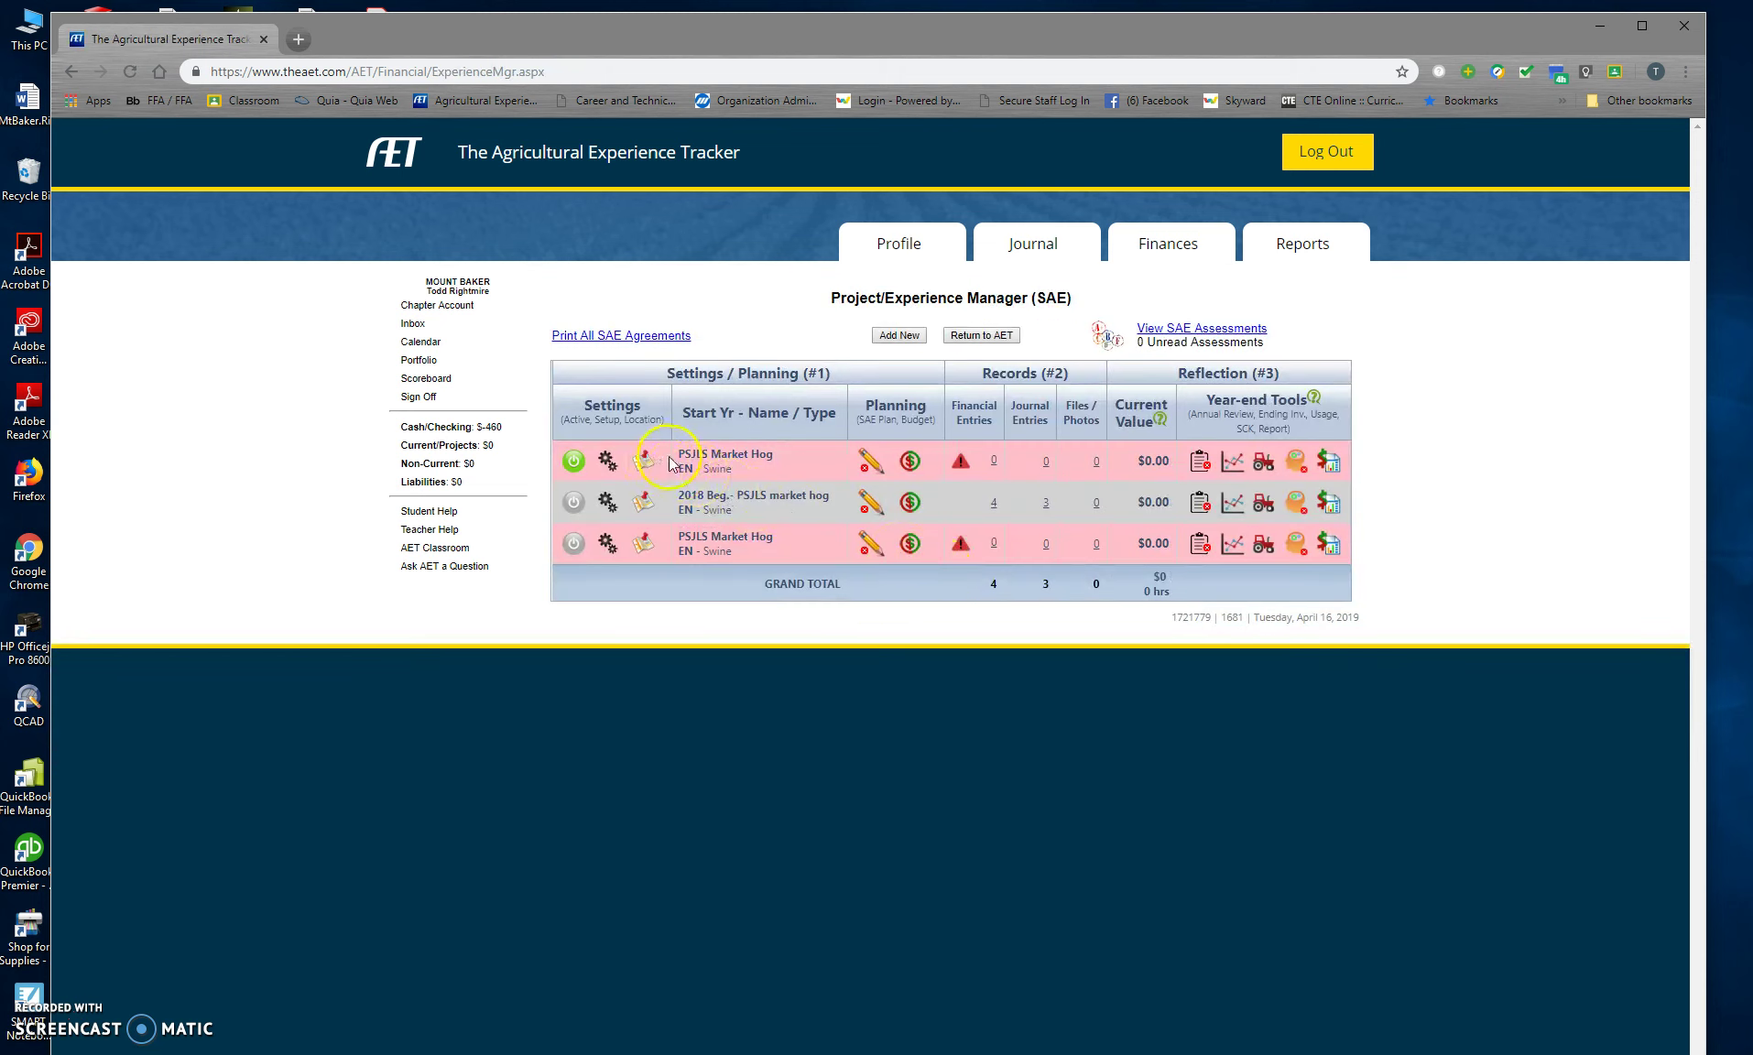
Step: Open the PSJLS Market Hog budget and enter $1000 market sale and $35 award income
click(909, 461)
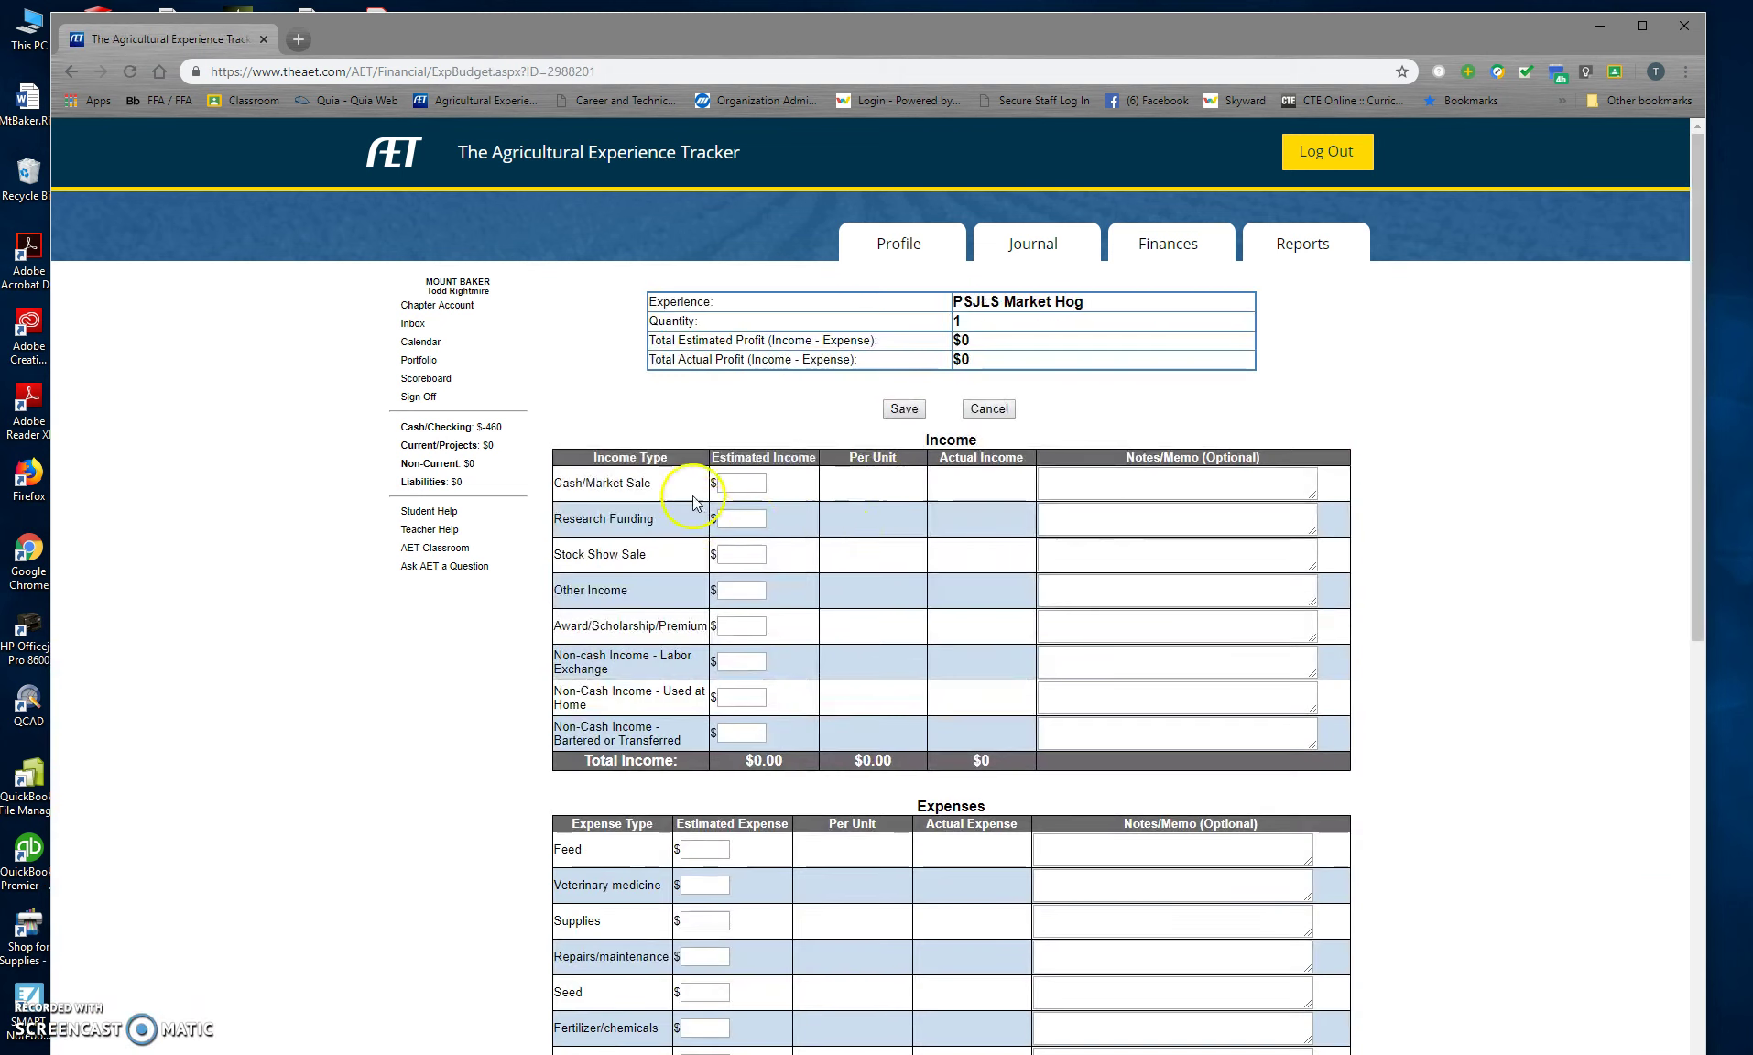
click(74, 72)
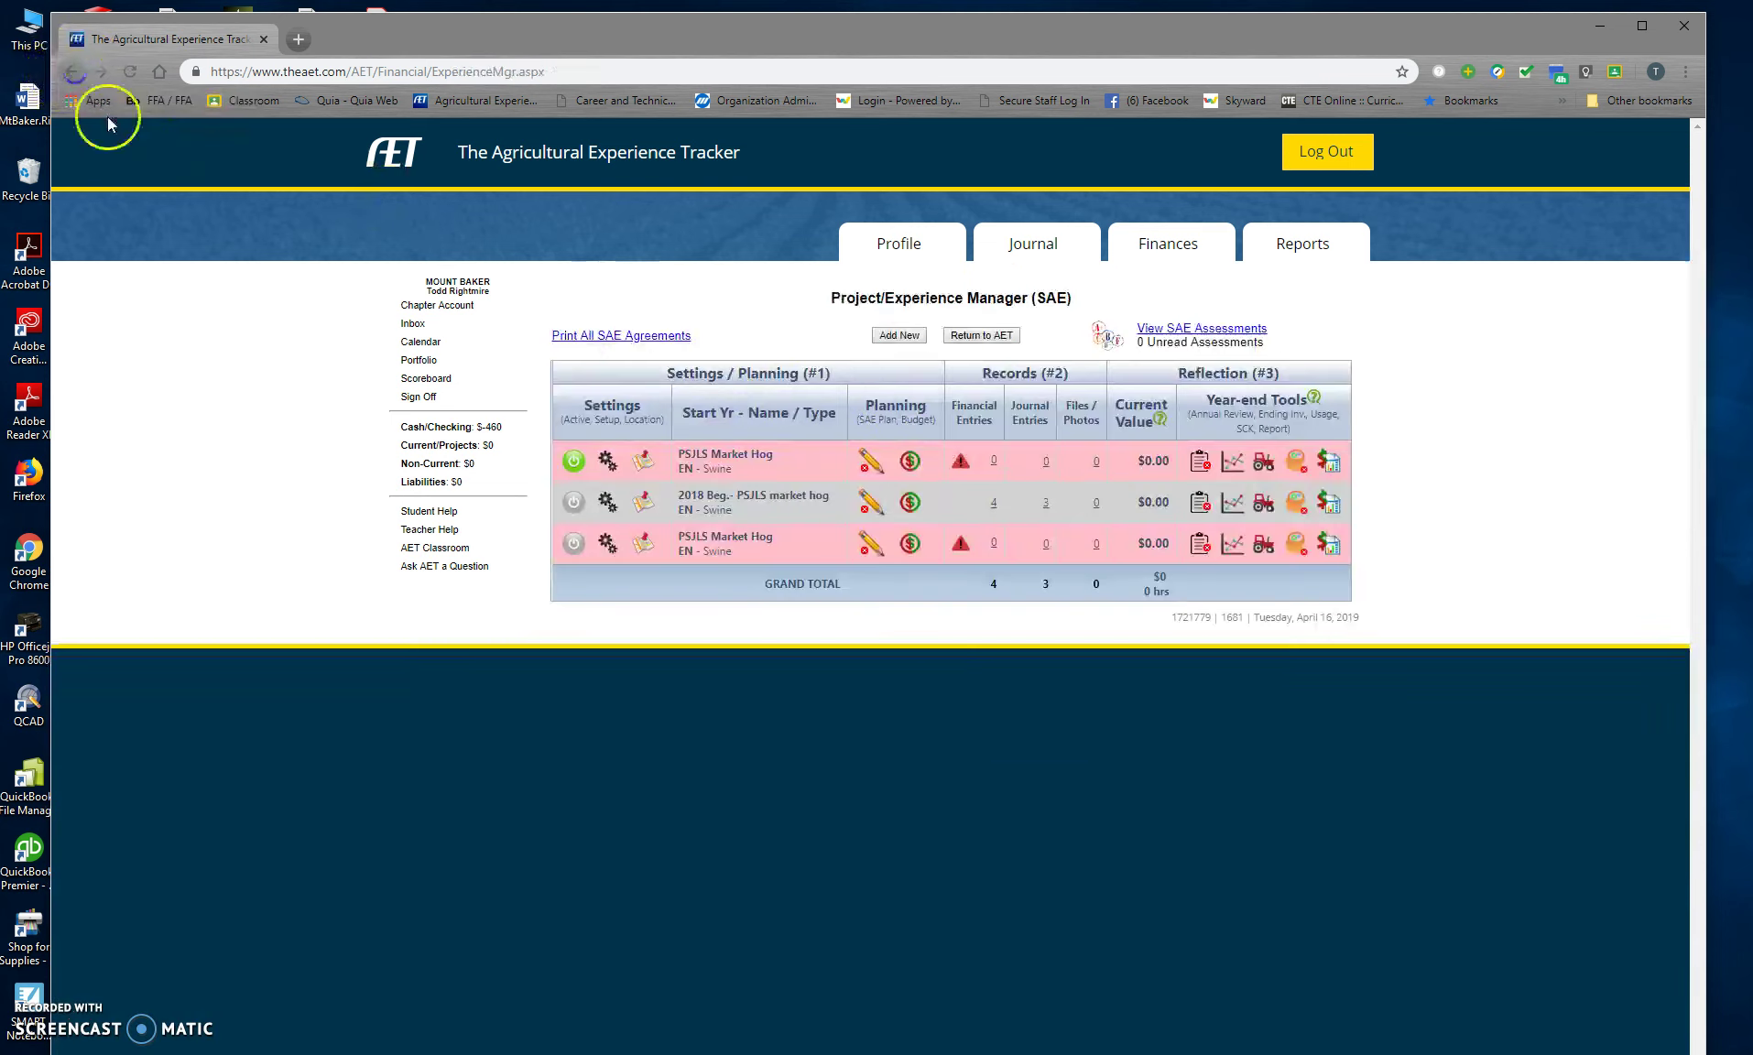
click(912, 461)
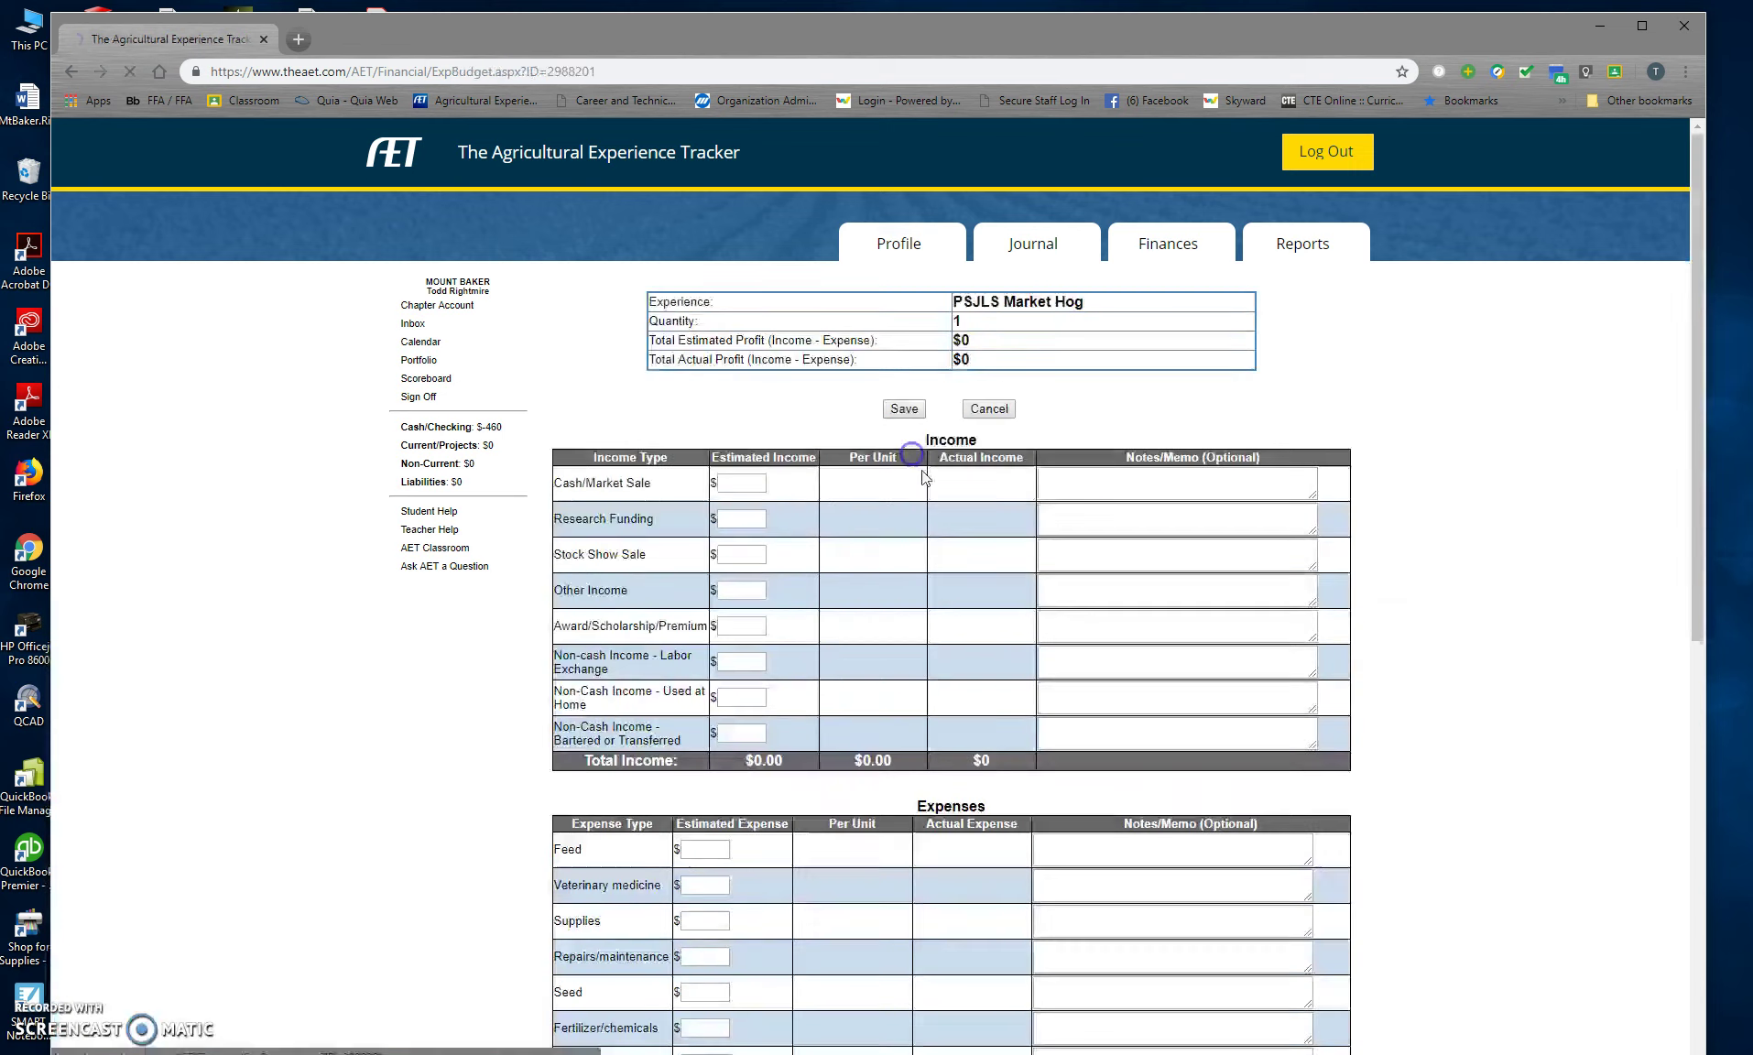
click(753, 484)
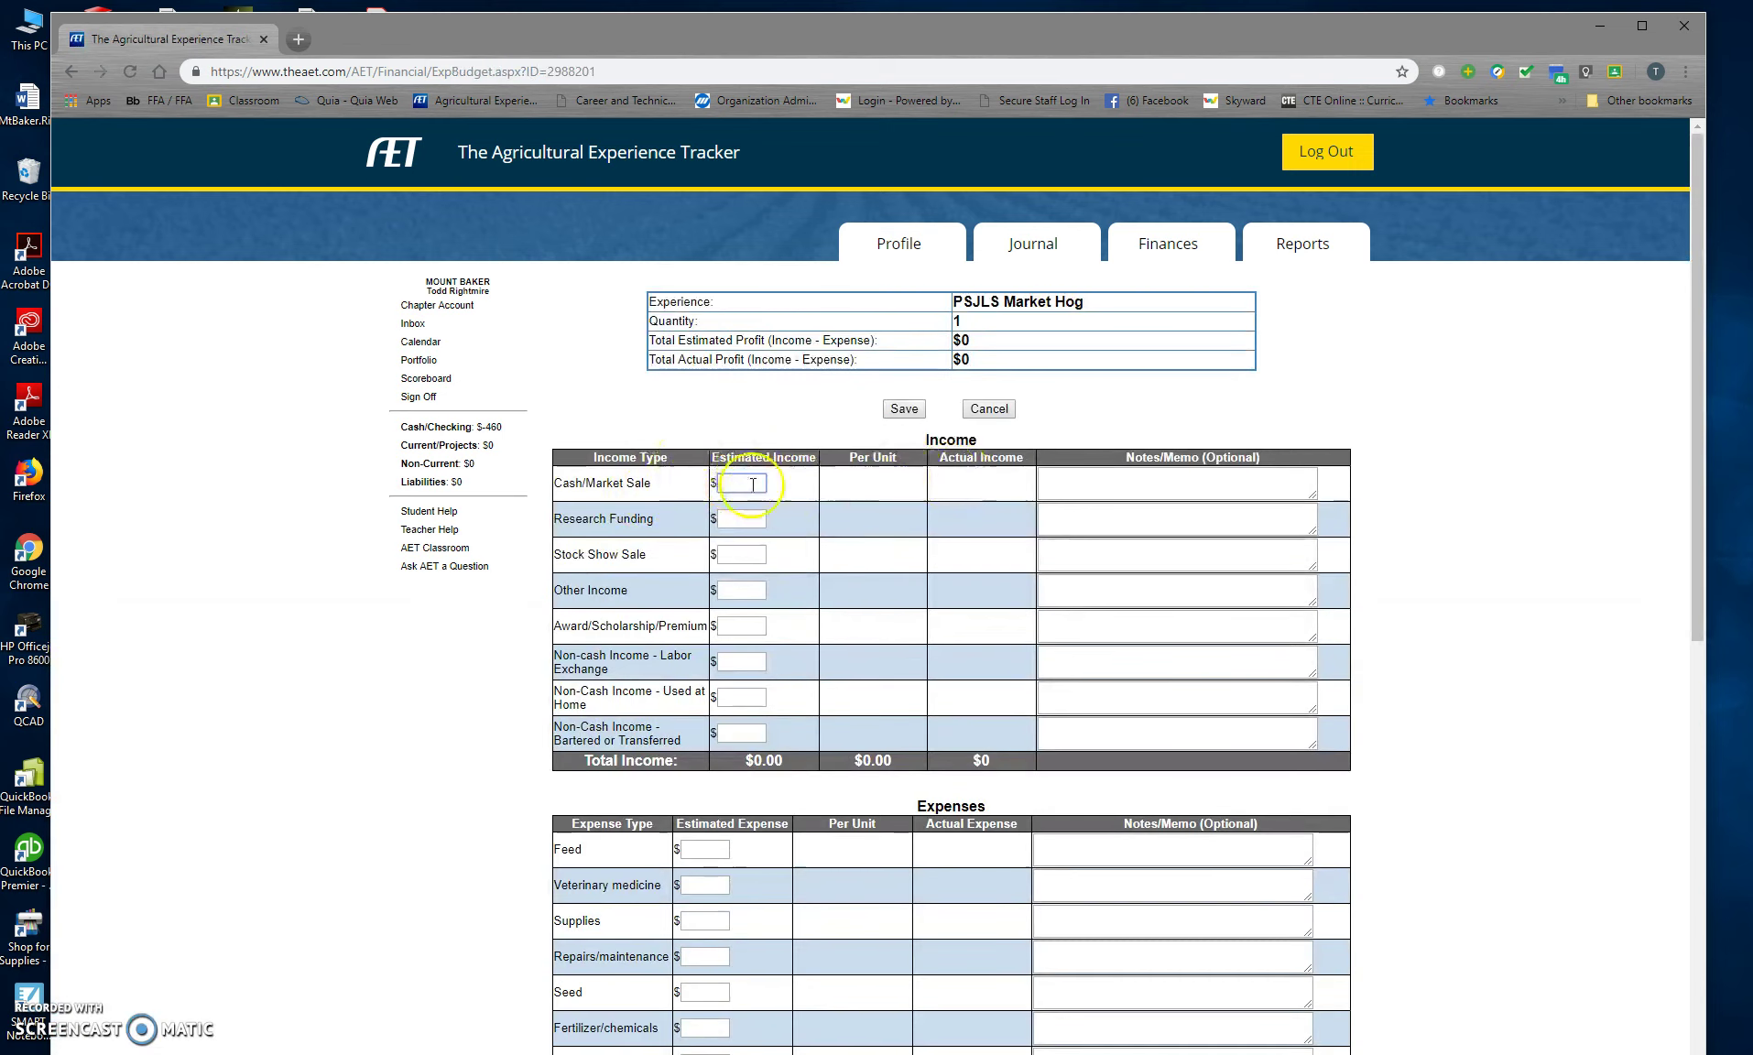
text(1000)
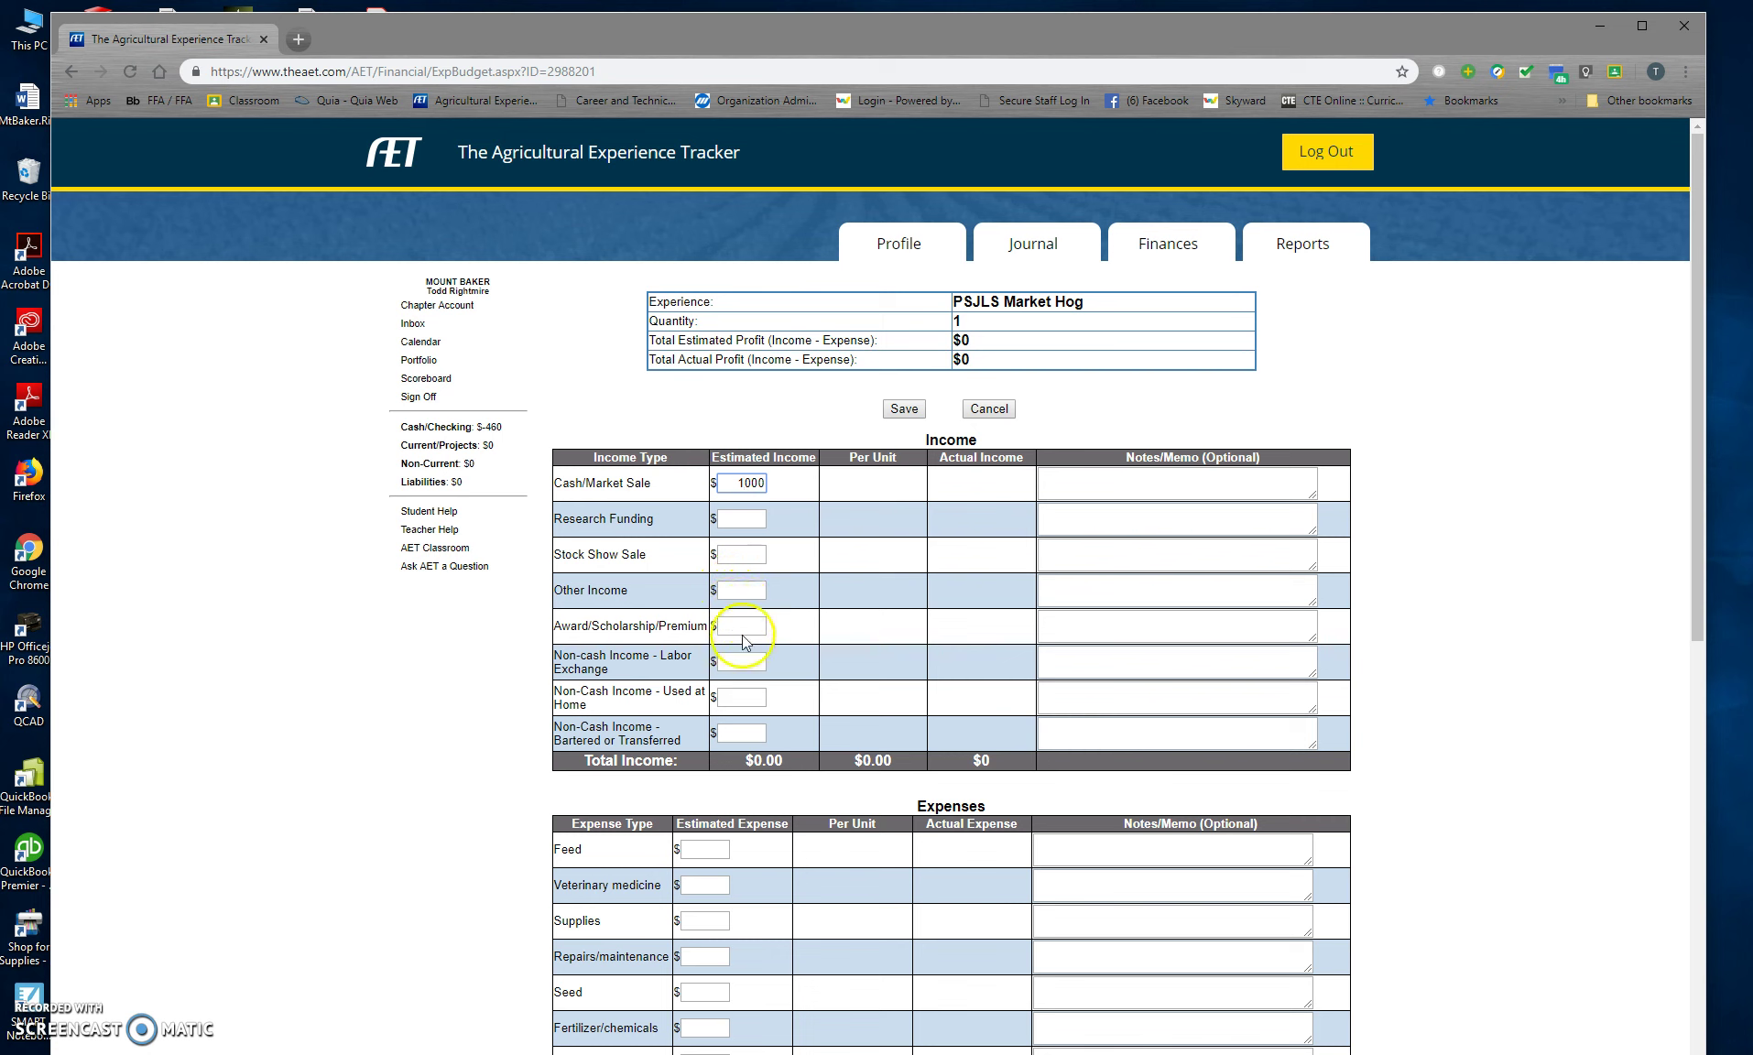
scroll(742, 655, down, 2)
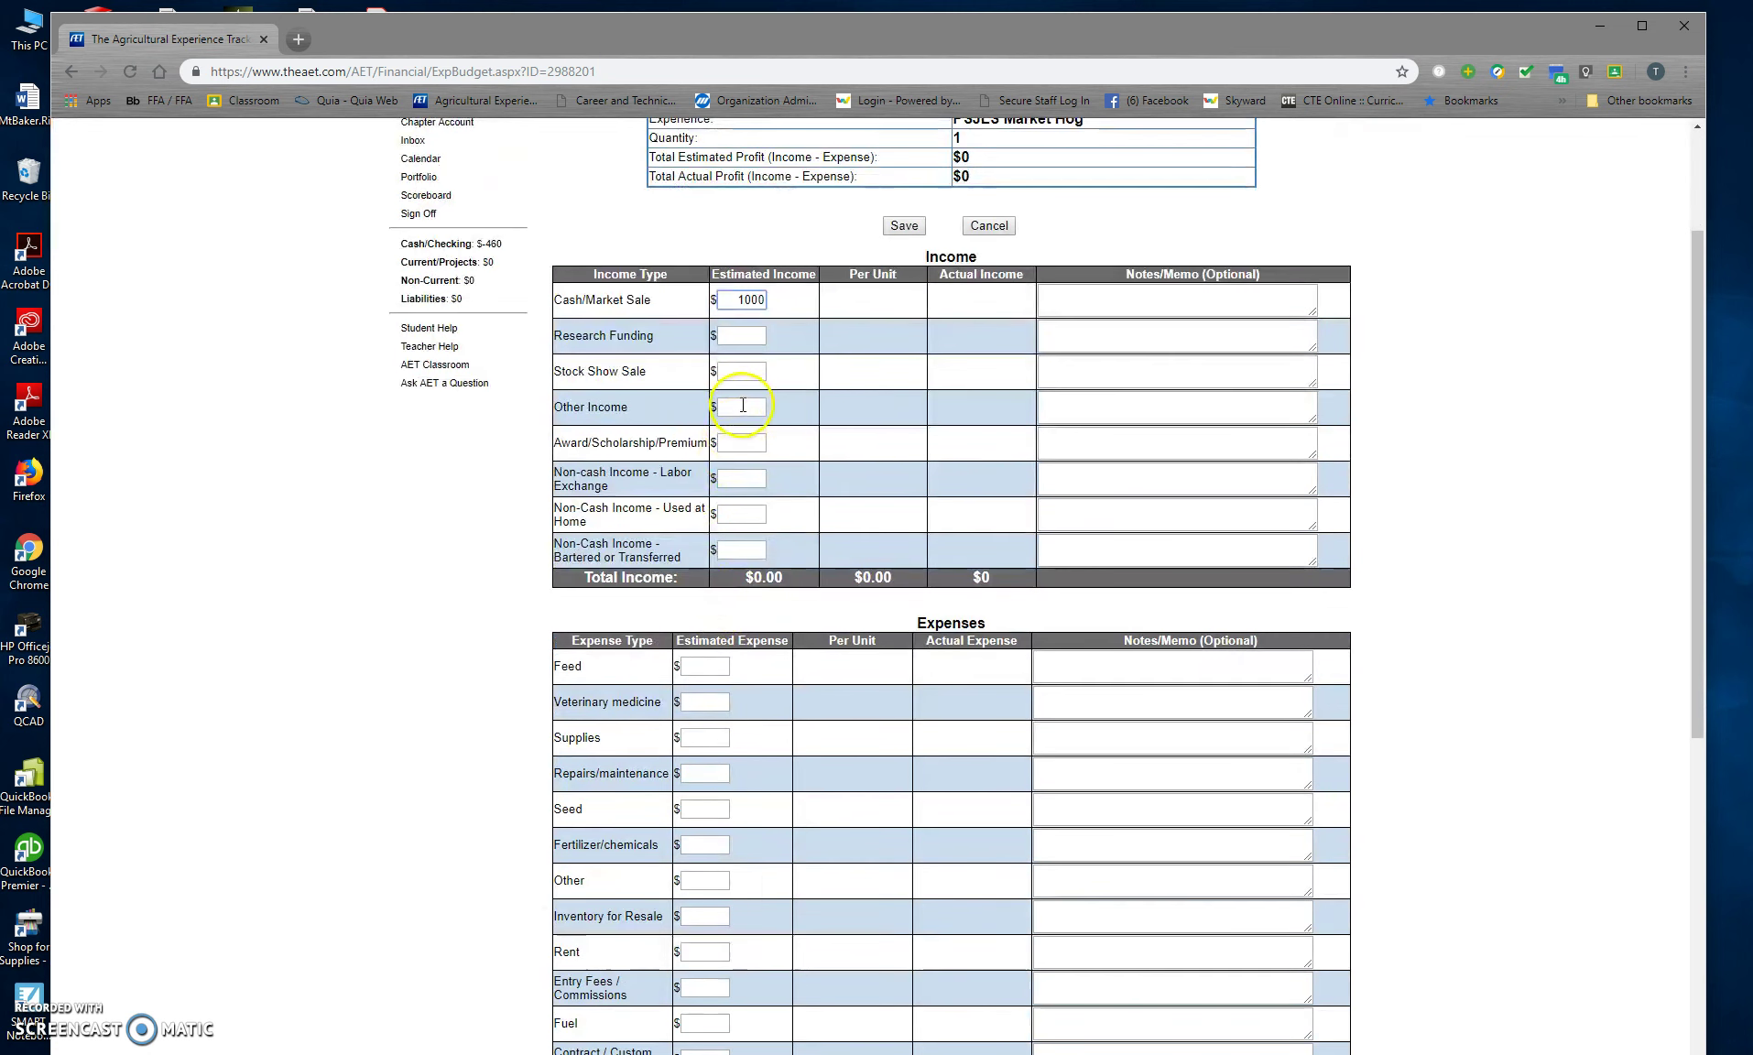
click(742, 439)
text(45)
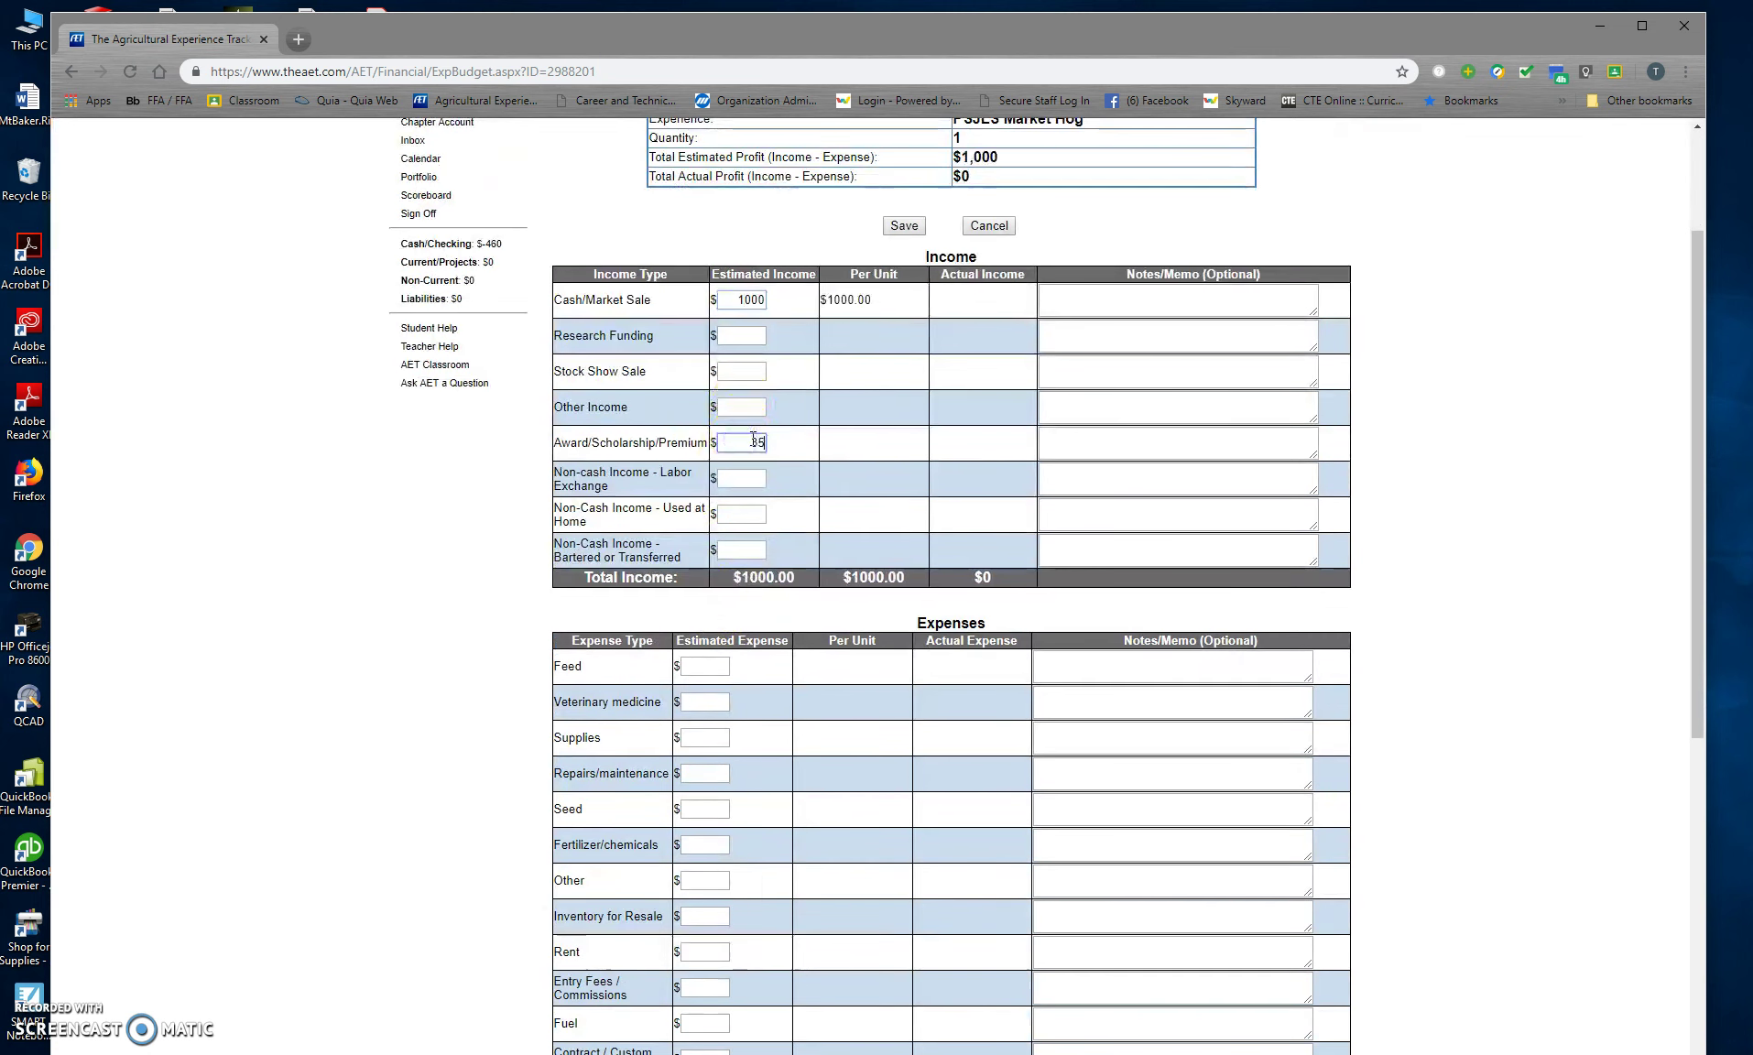
Step: Enter $250 feed and $185 inventory-for-resale expenses, then save the budget
click(708, 666)
text(250)
click(708, 736)
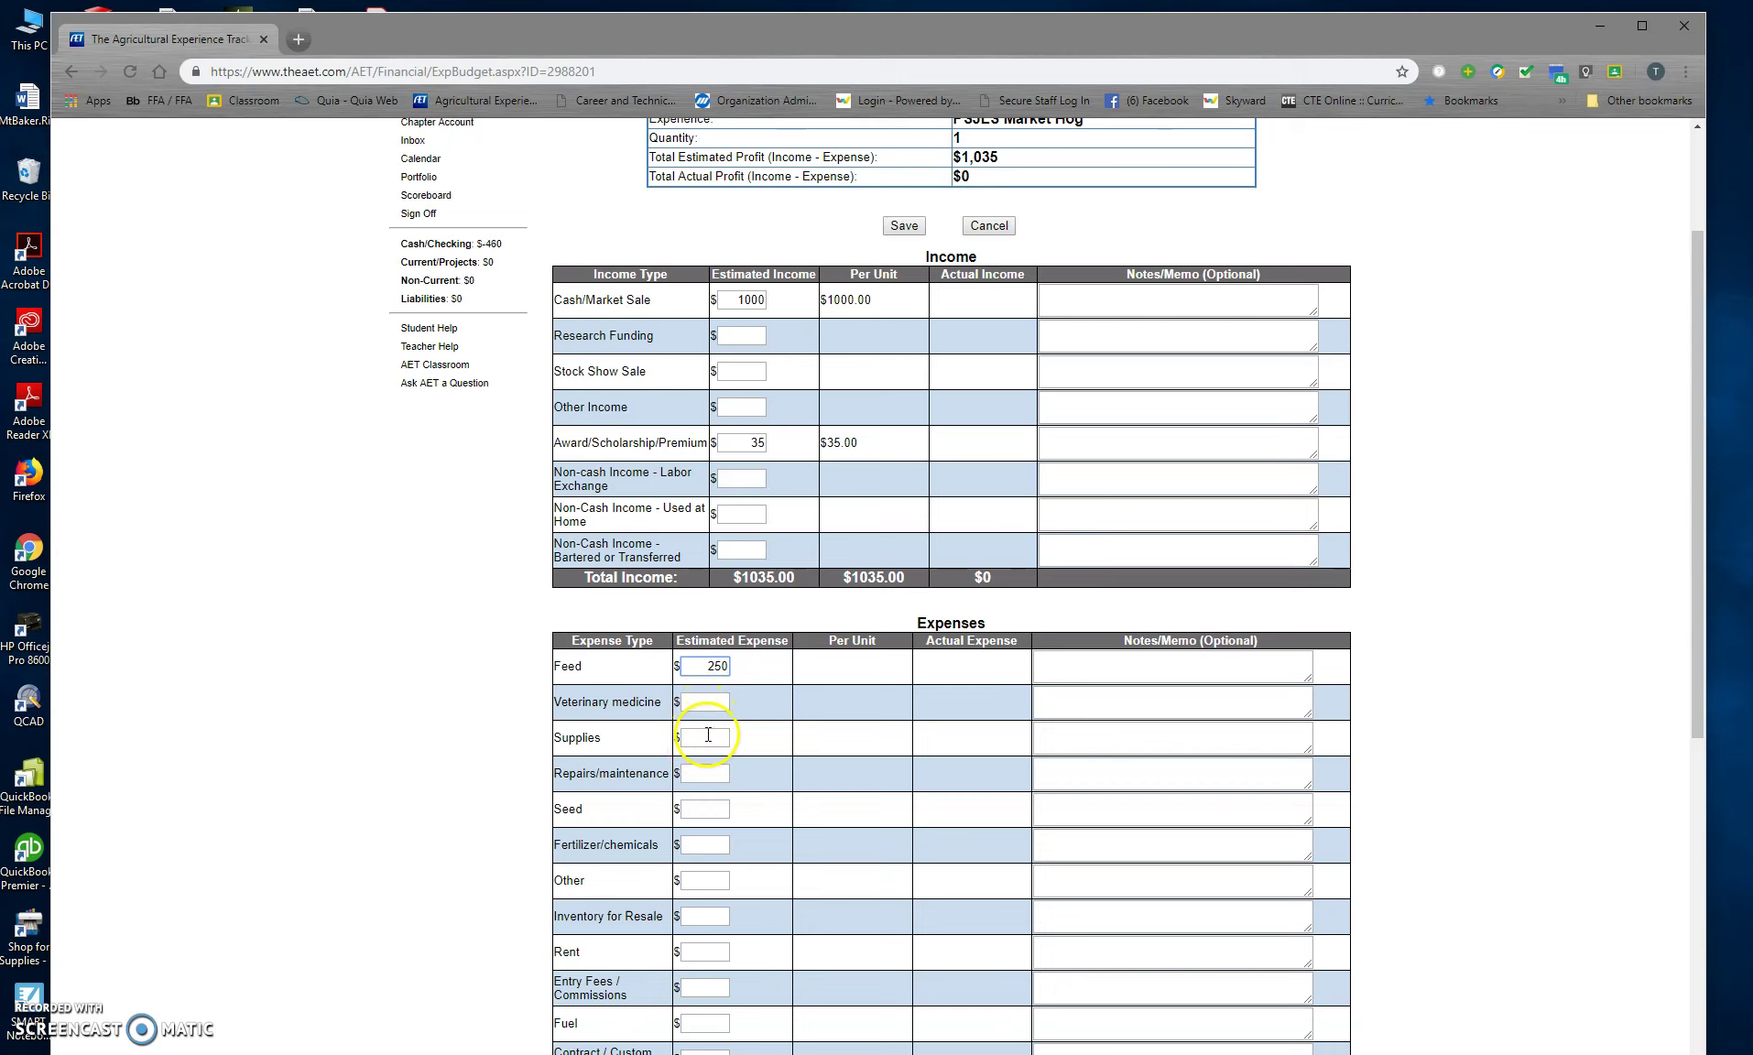
click(708, 736)
text(5)
click(713, 916)
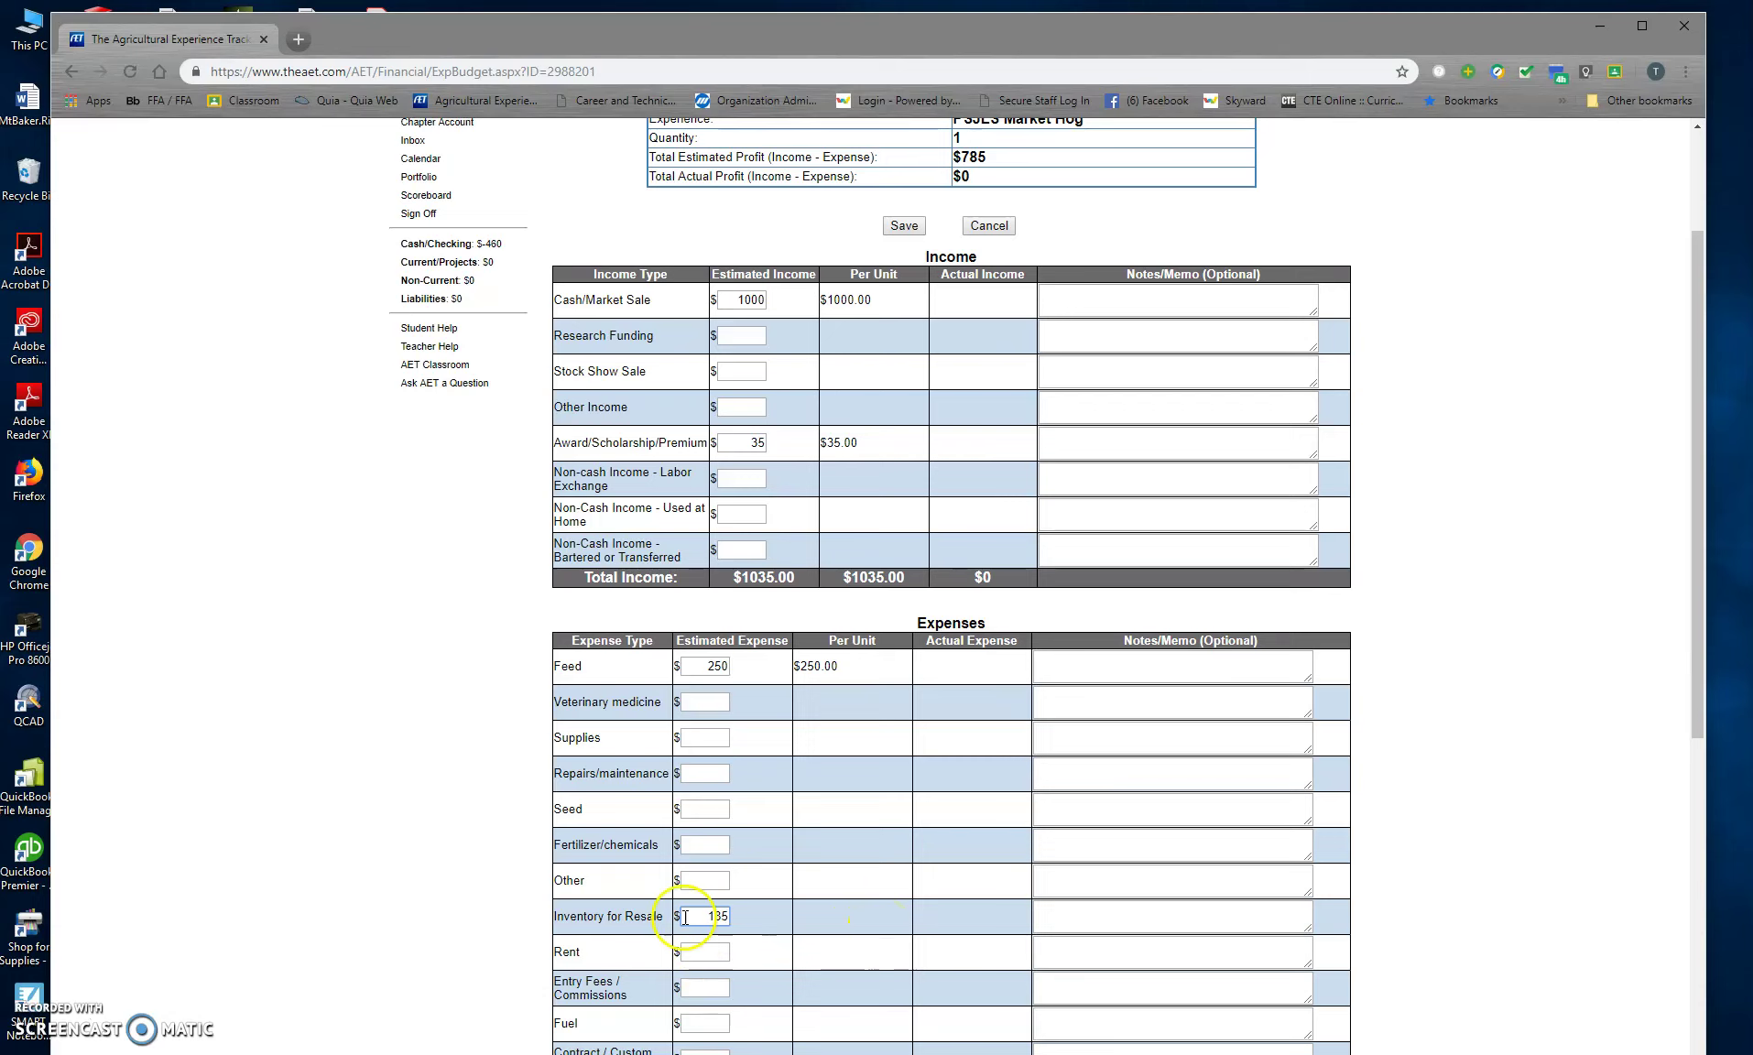
scroll(733, 879, down, 2)
click(702, 795)
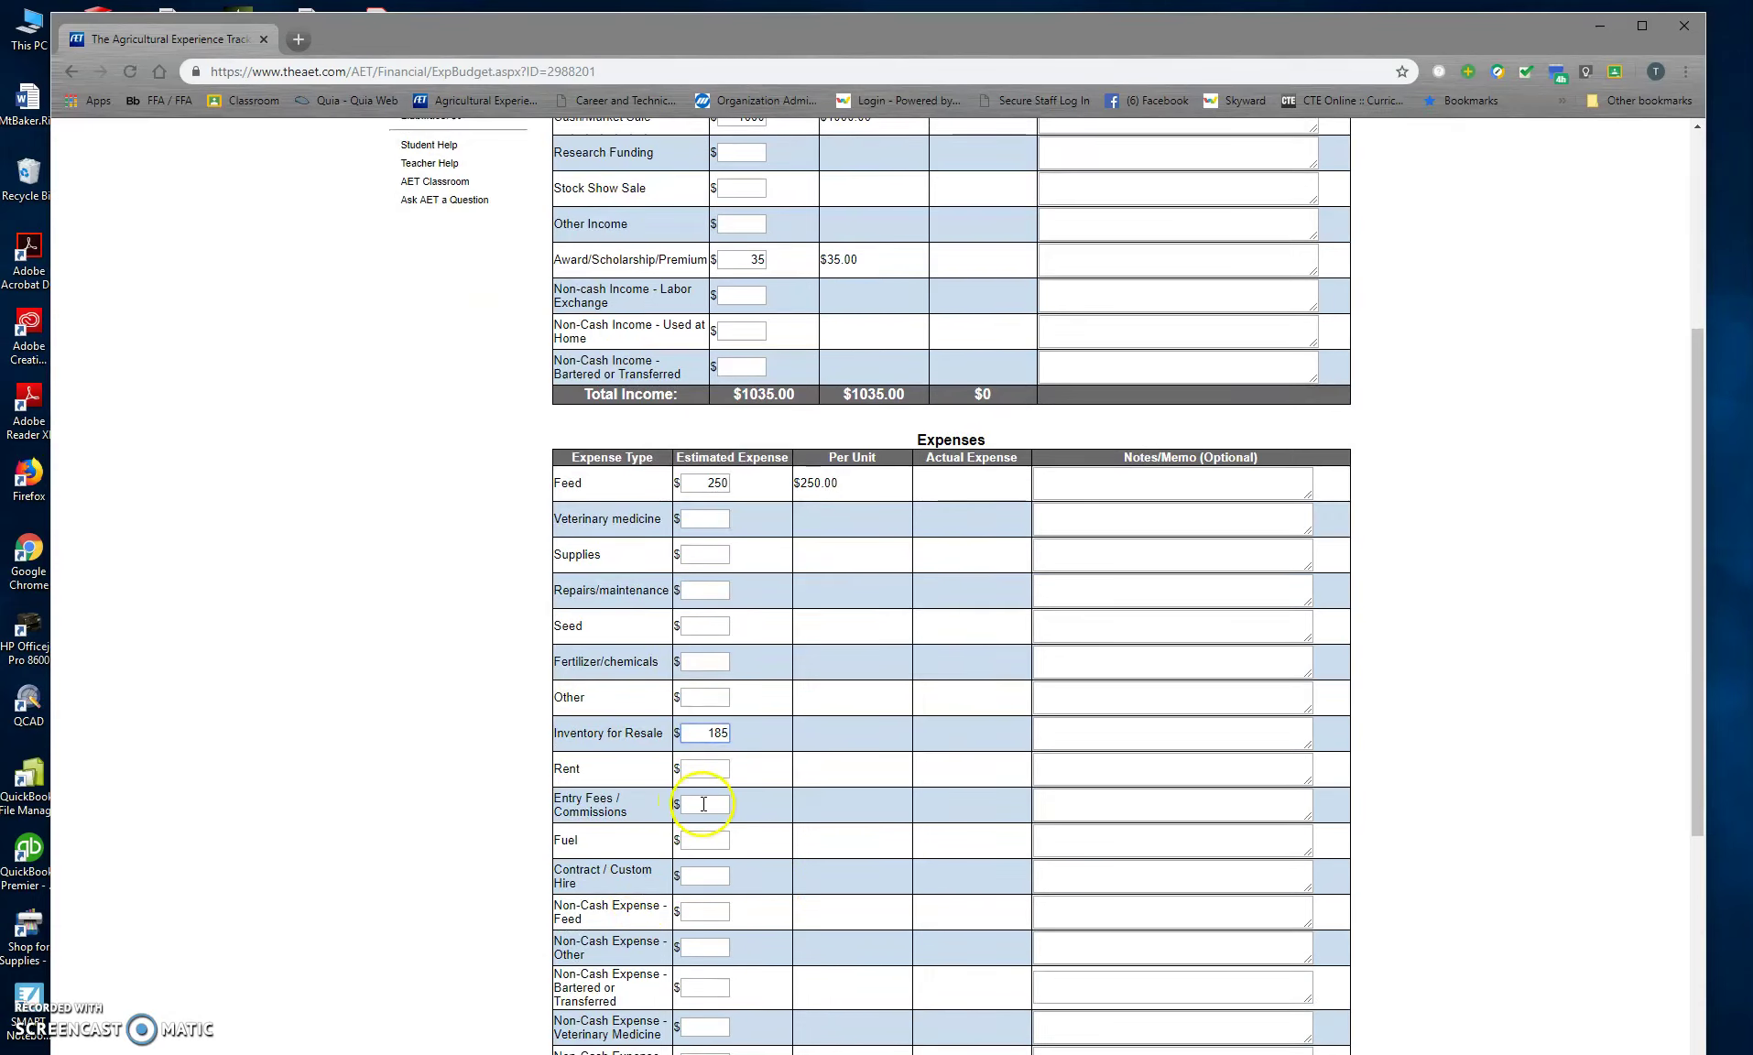
text(5)
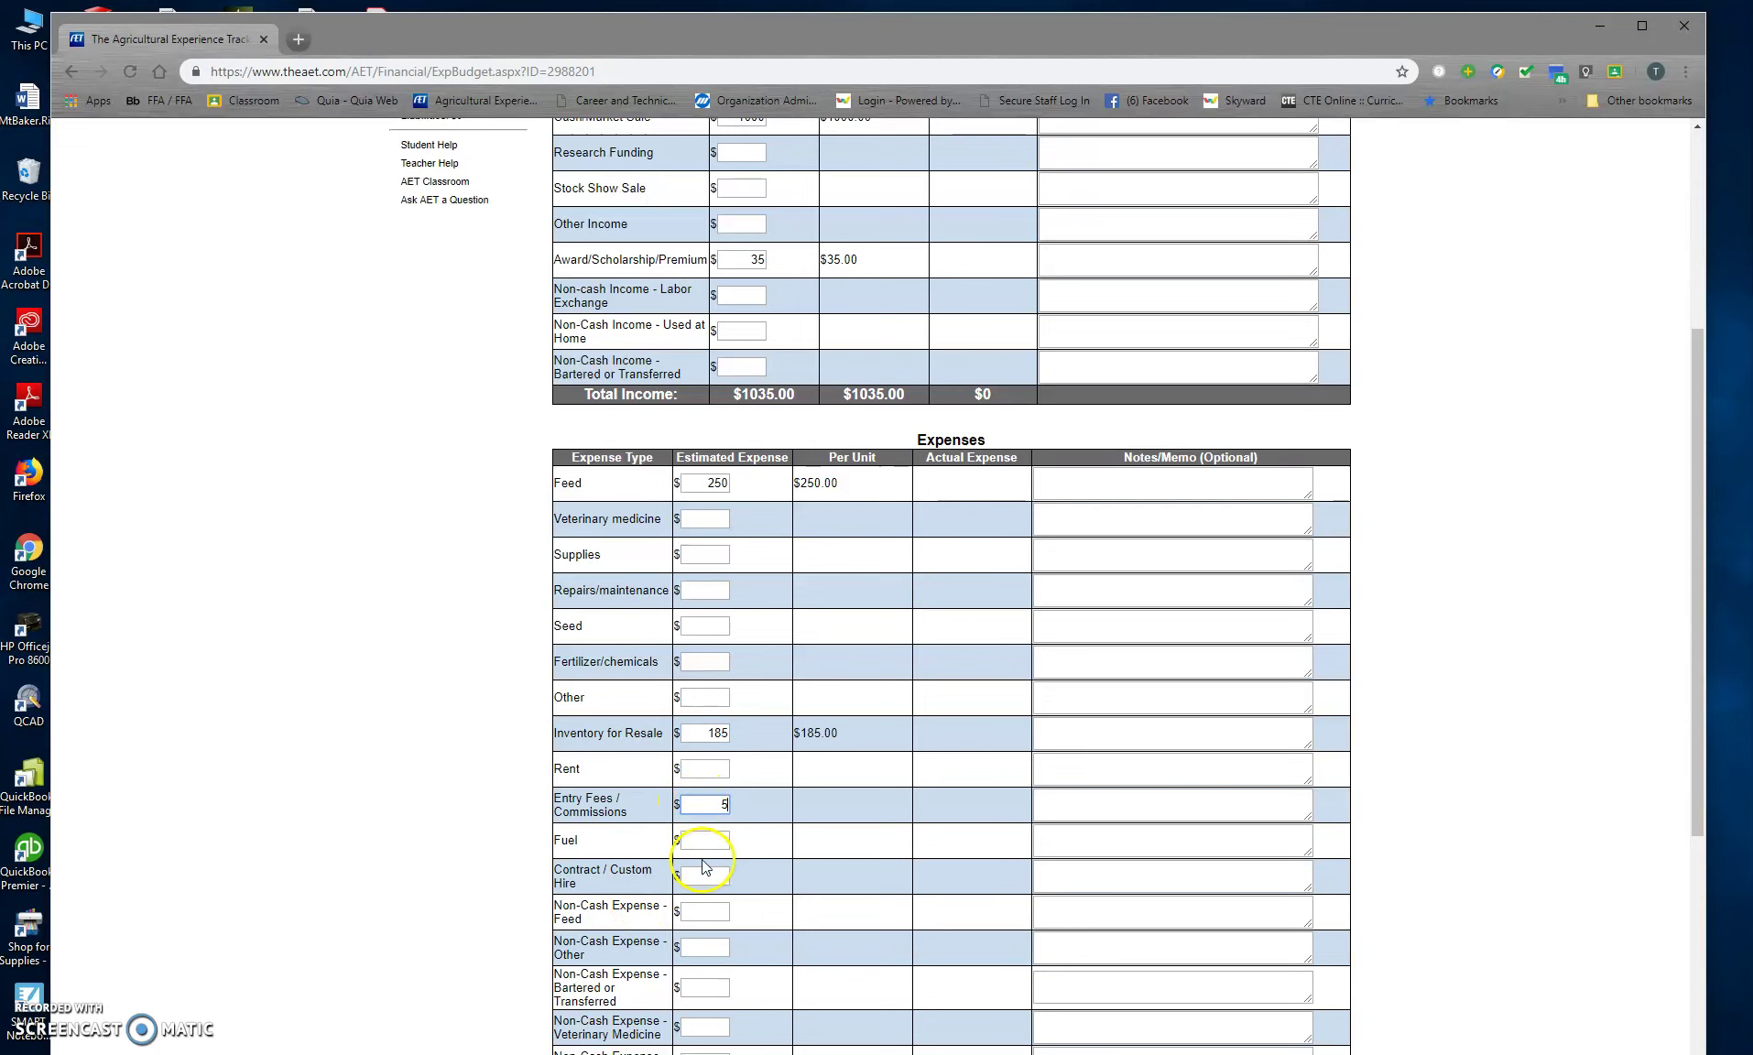
scroll(706, 866, down, 2)
scroll(716, 870, down, 2)
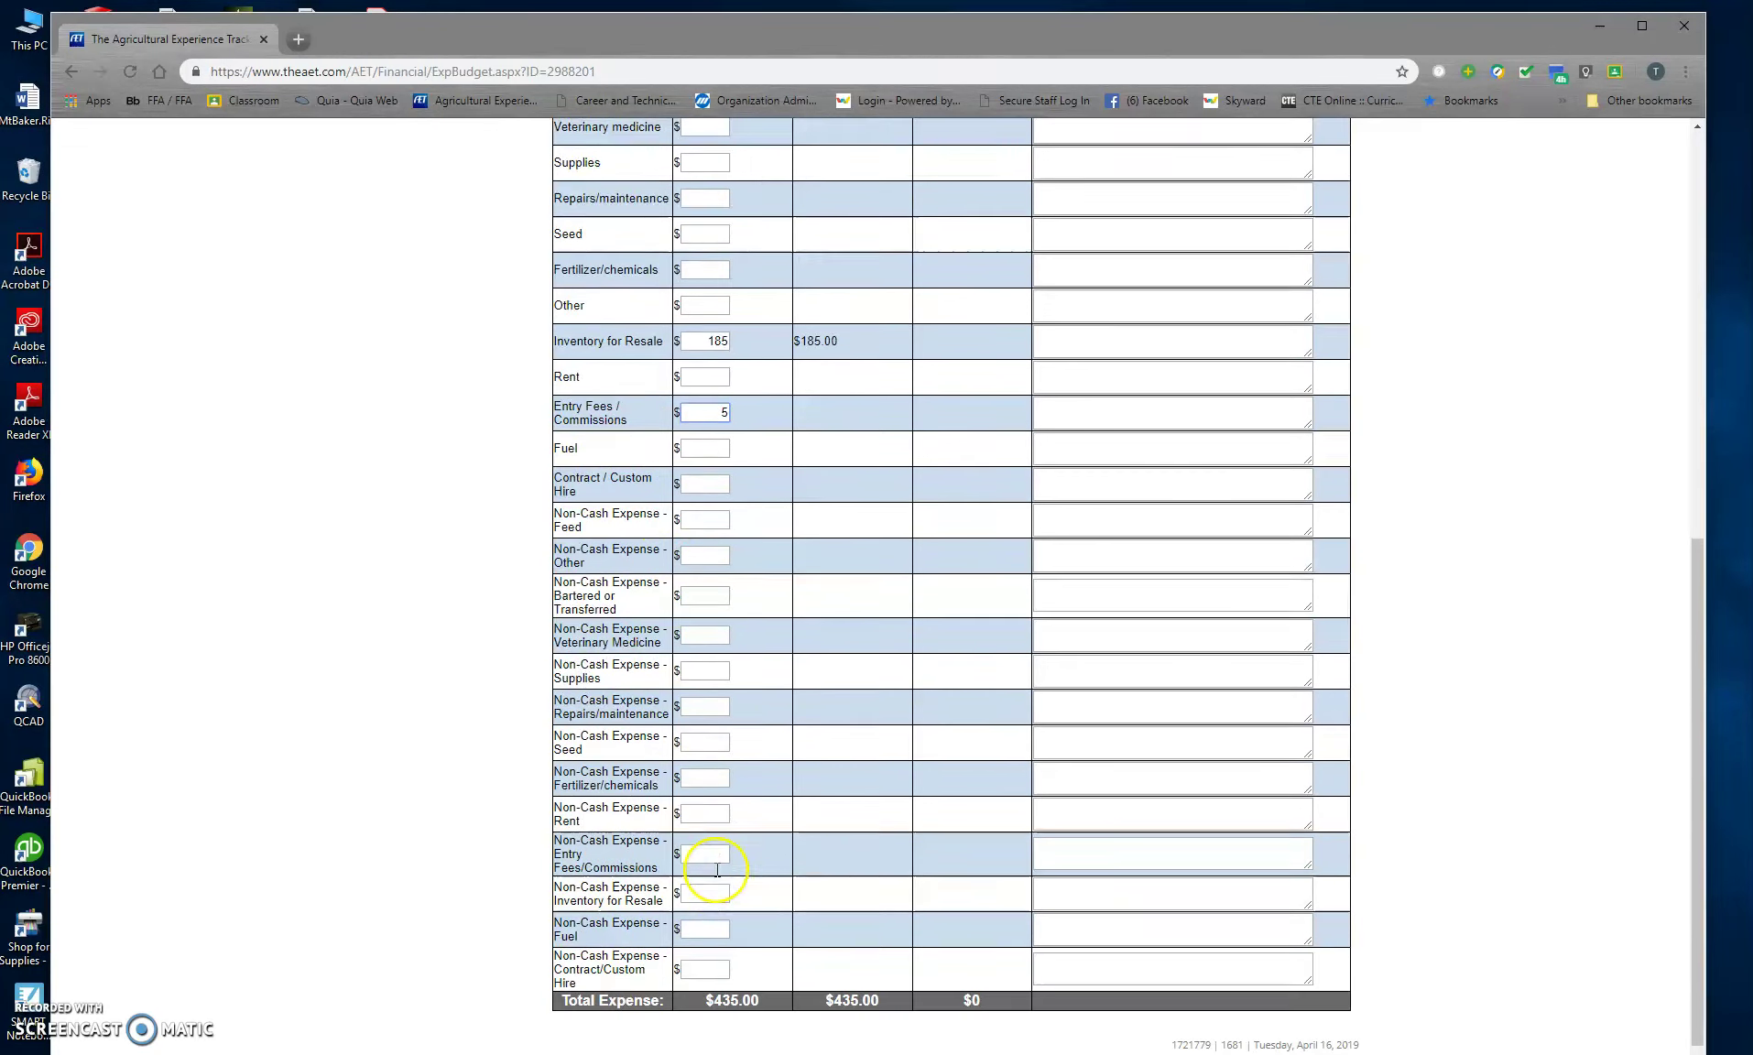
scroll(733, 870, up, 8)
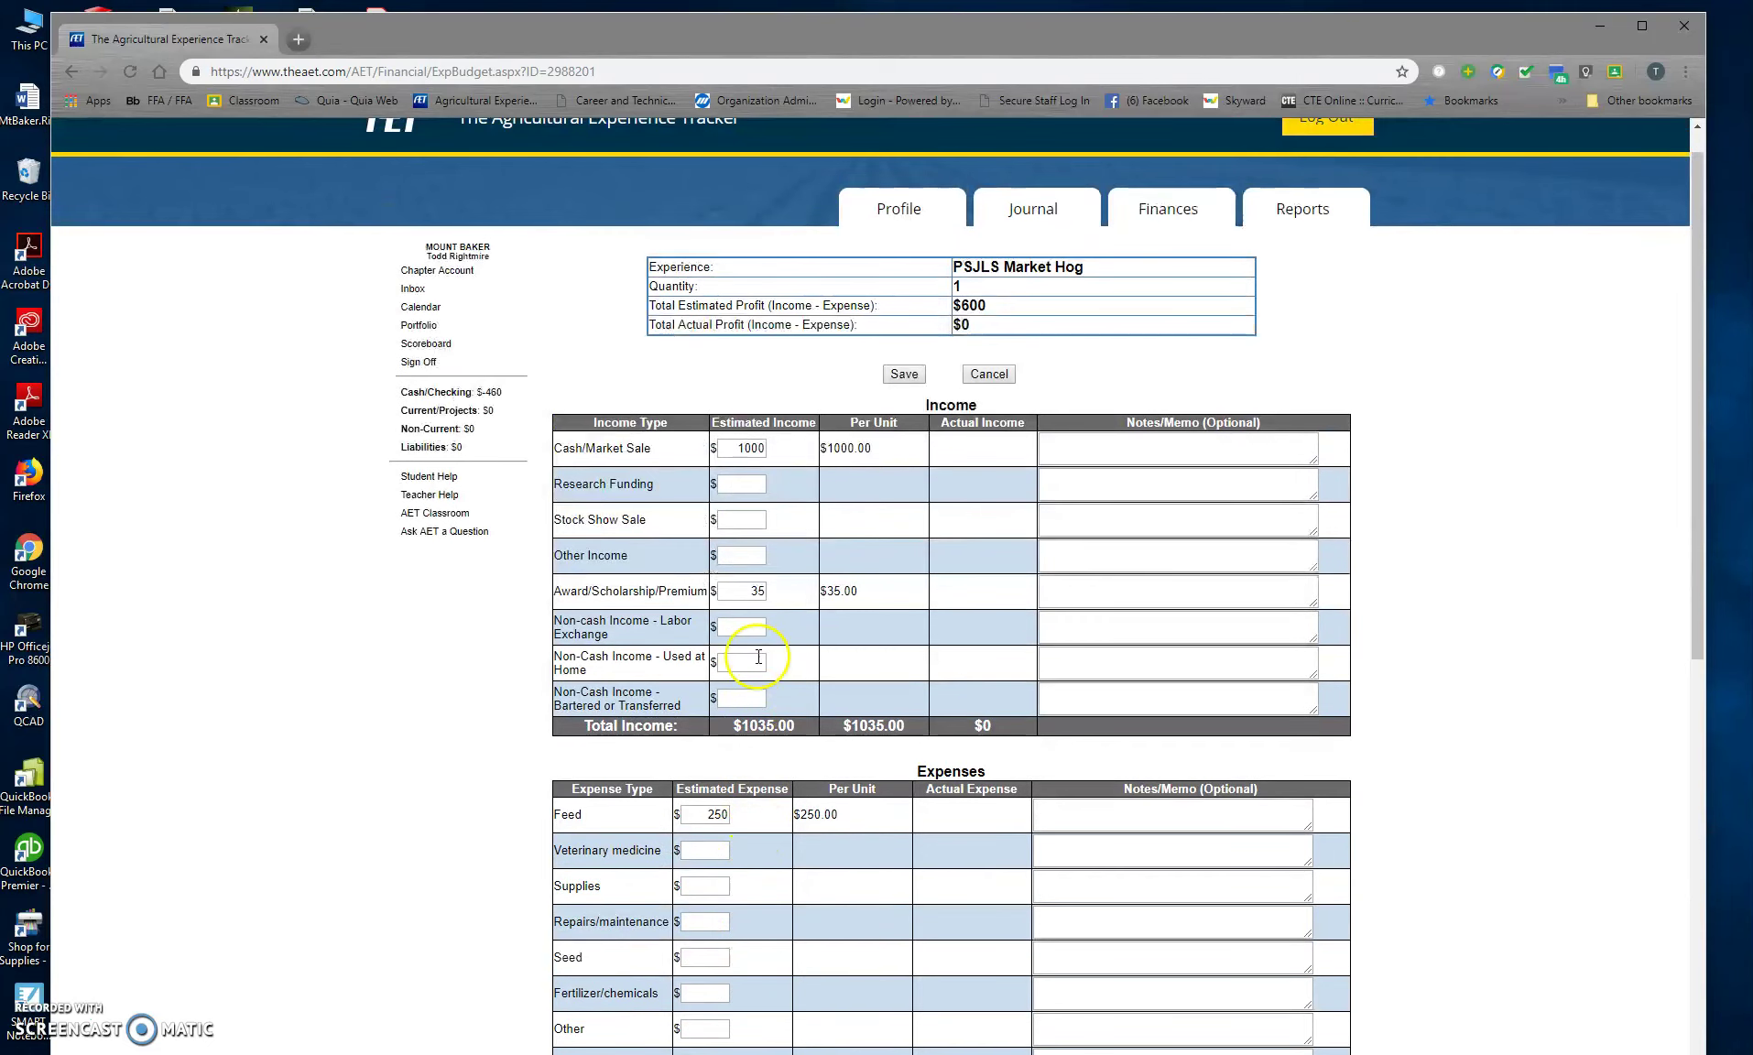
click(904, 375)
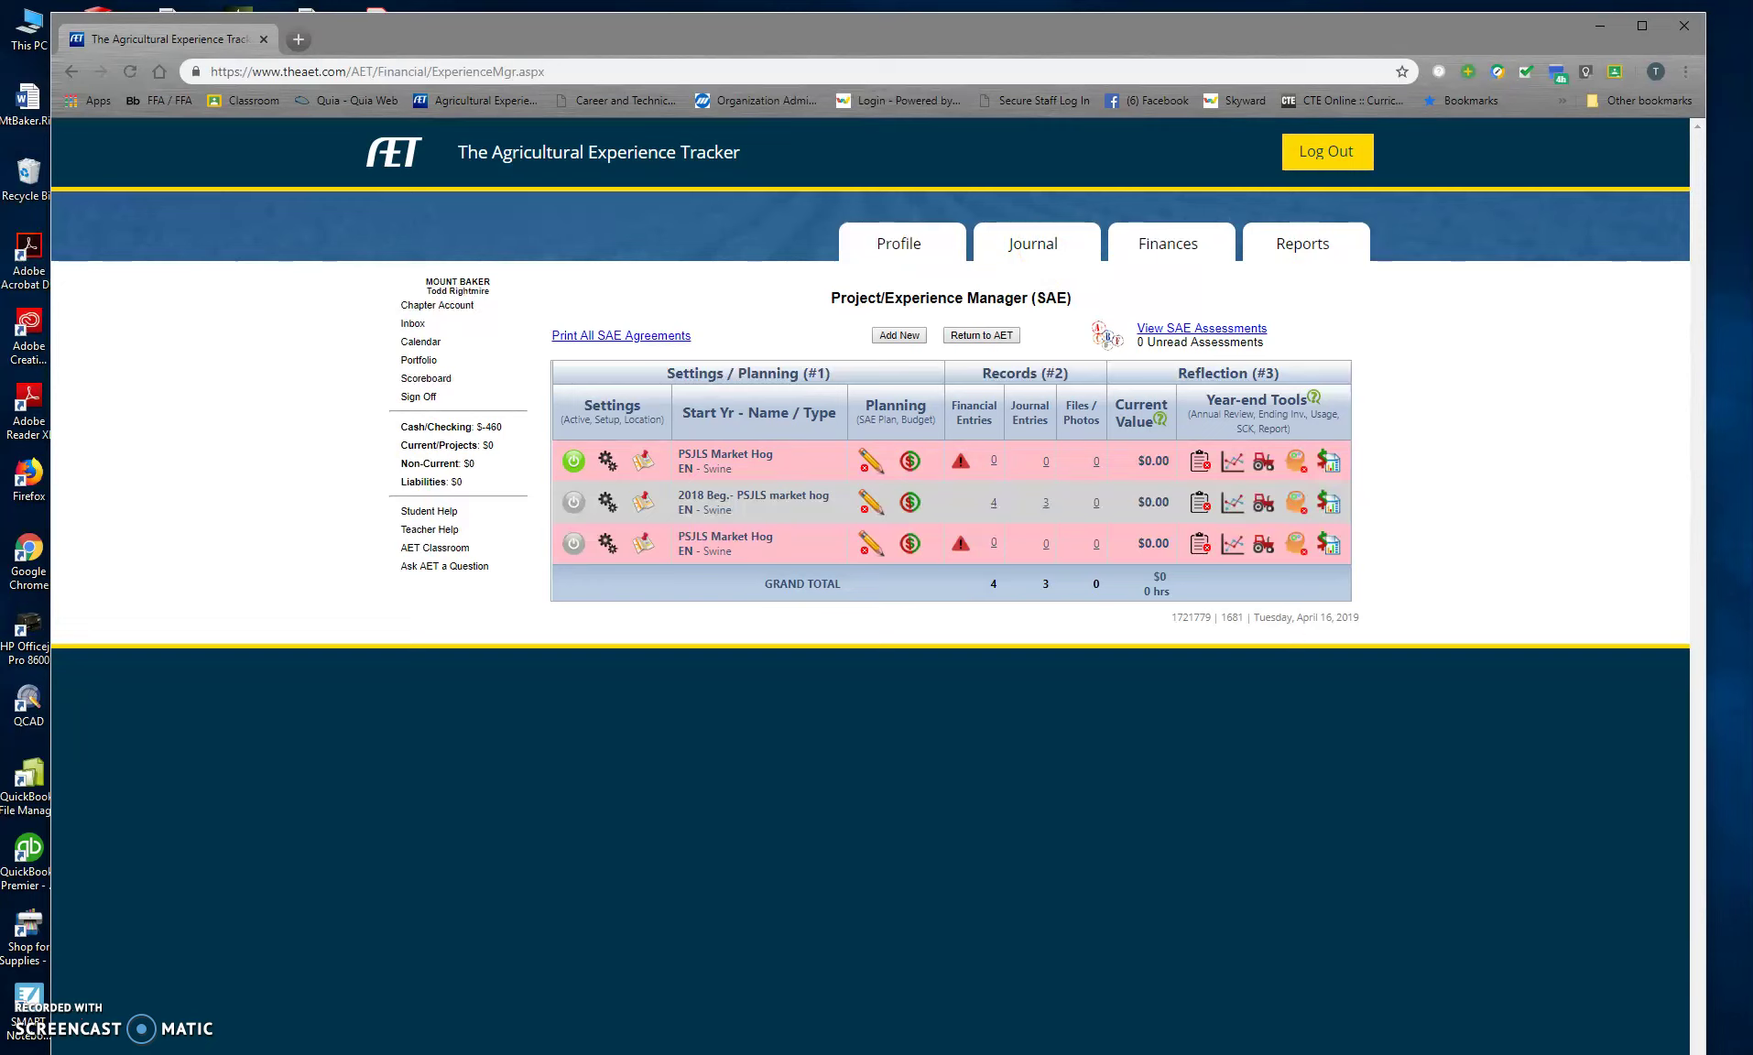
Step: From the Journal, start a new entry for time in AET Projects / Experiences (SAEs)
click(1027, 244)
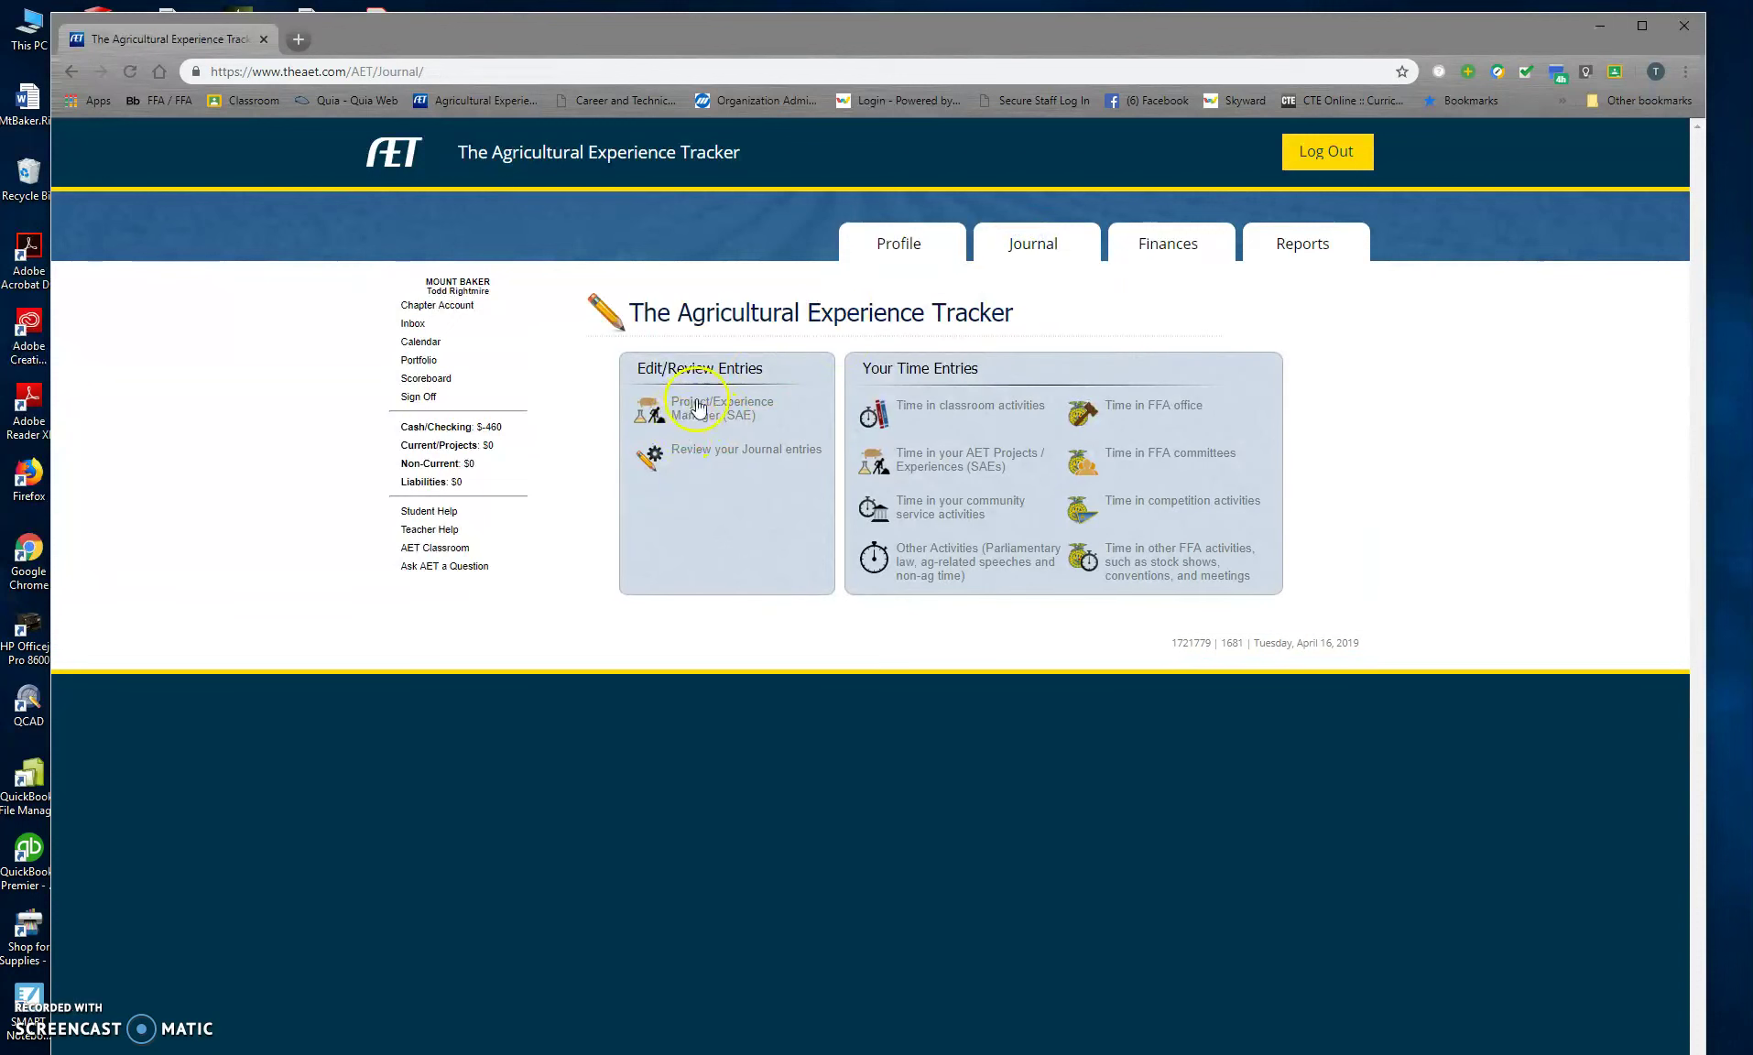
click(939, 458)
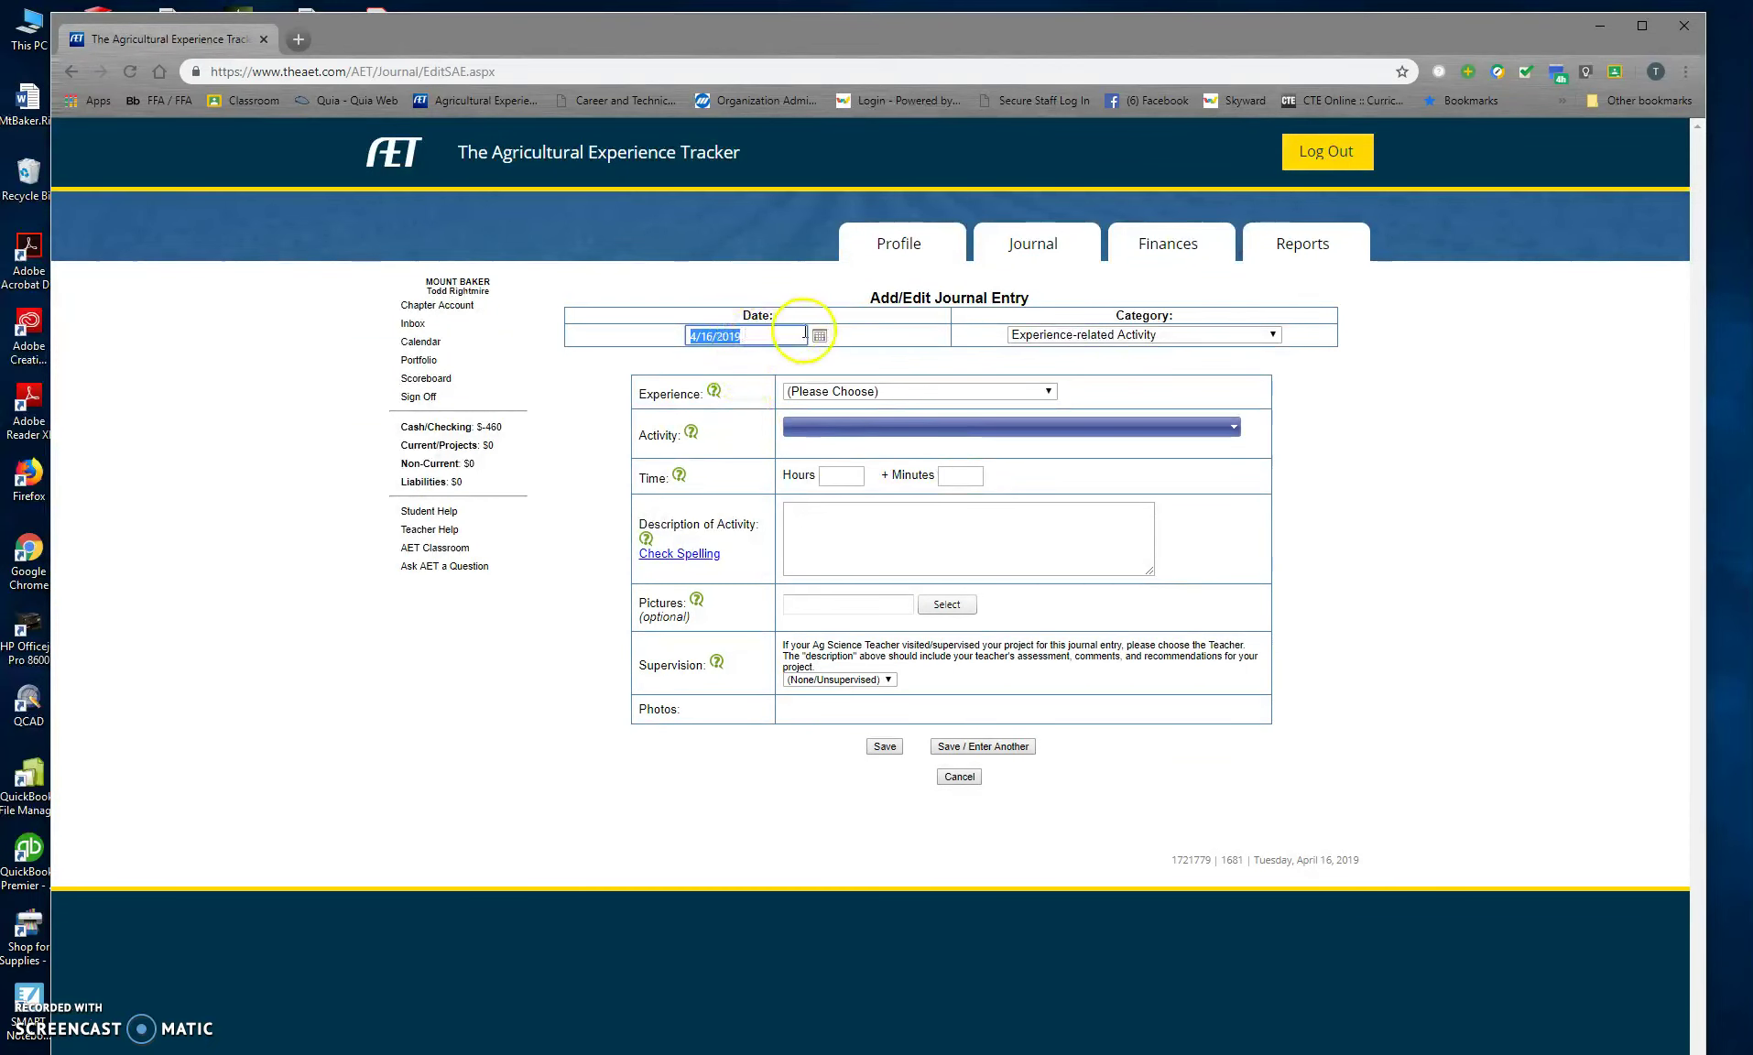
Step: Set the journal entry date to February 16, 2019
click(819, 336)
click(638, 358)
click(638, 357)
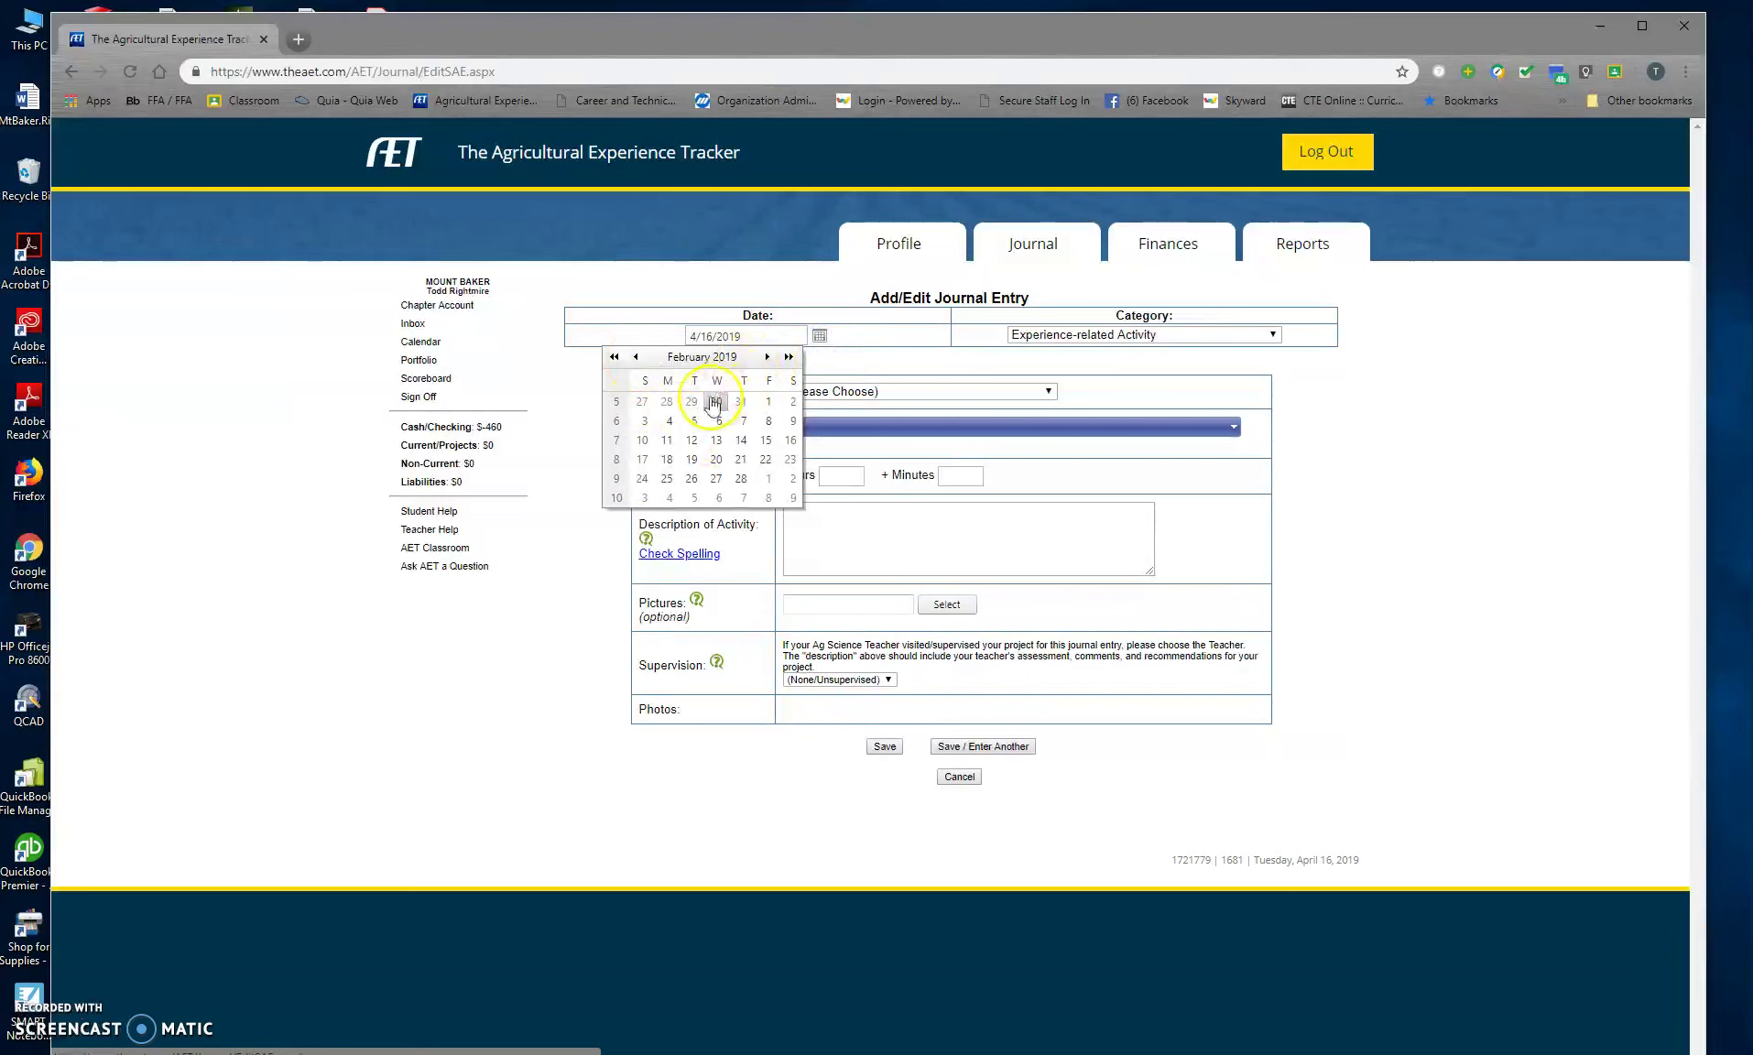
click(766, 357)
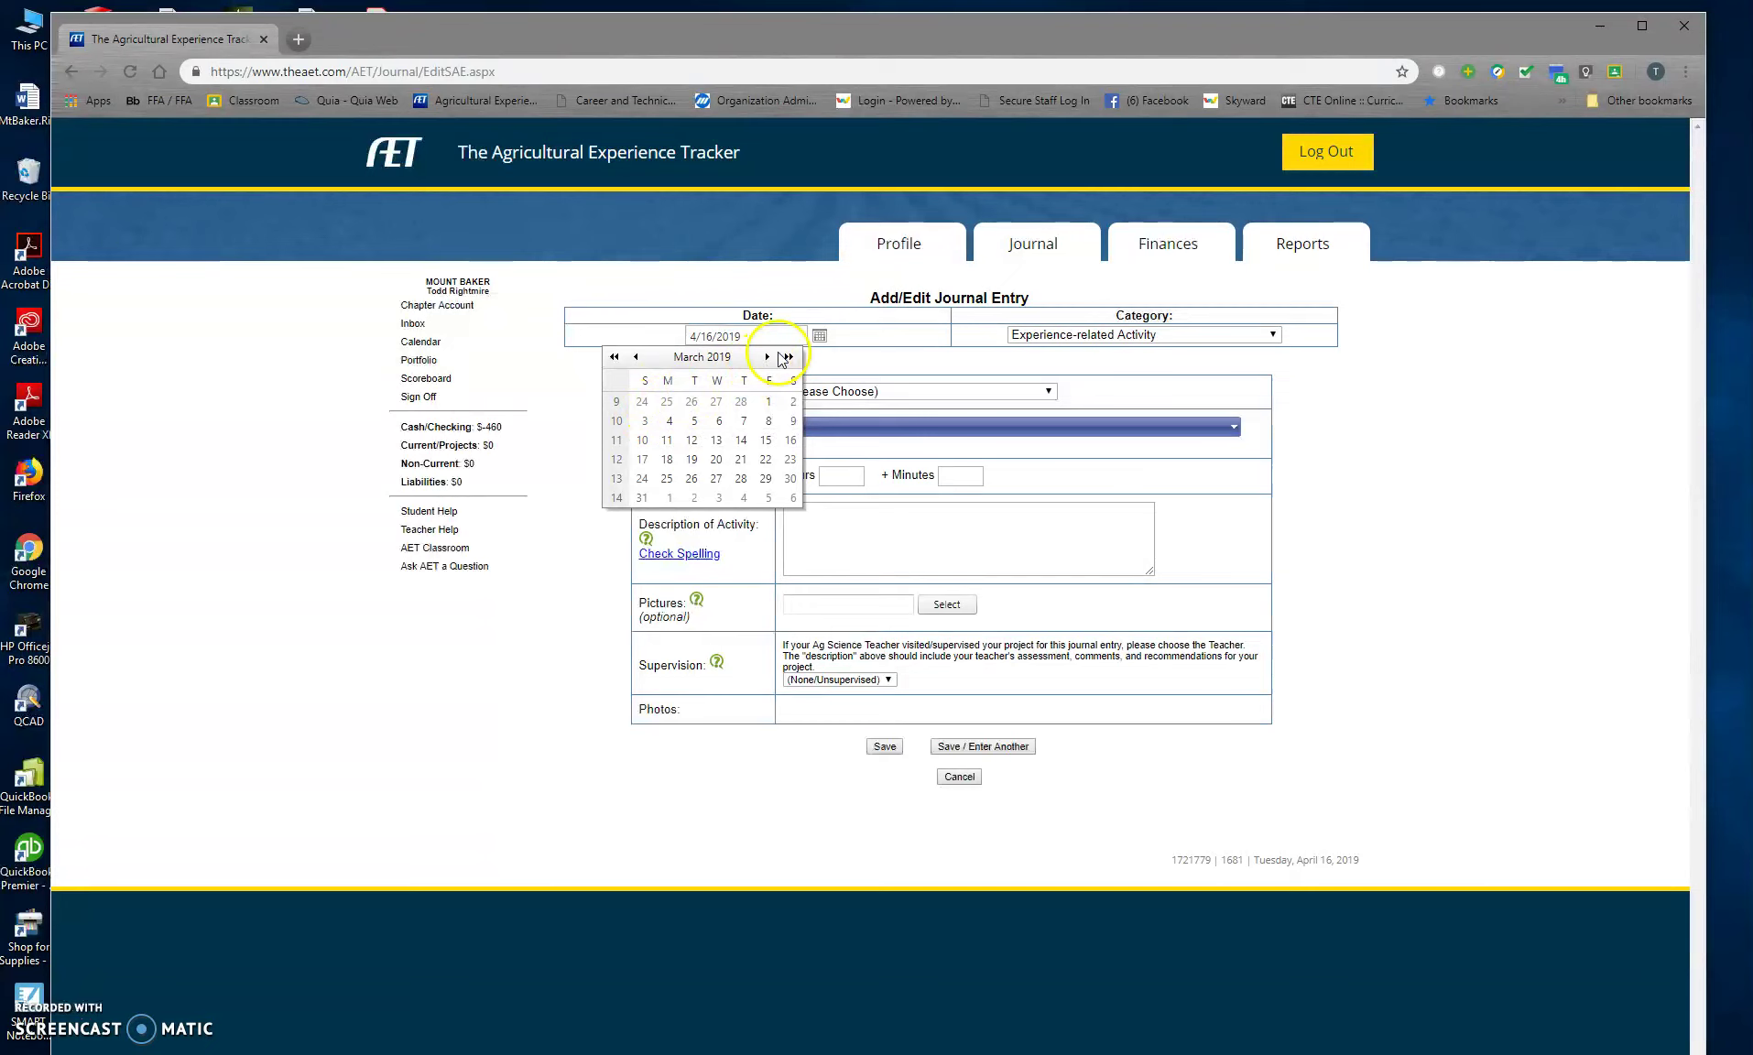
click(637, 358)
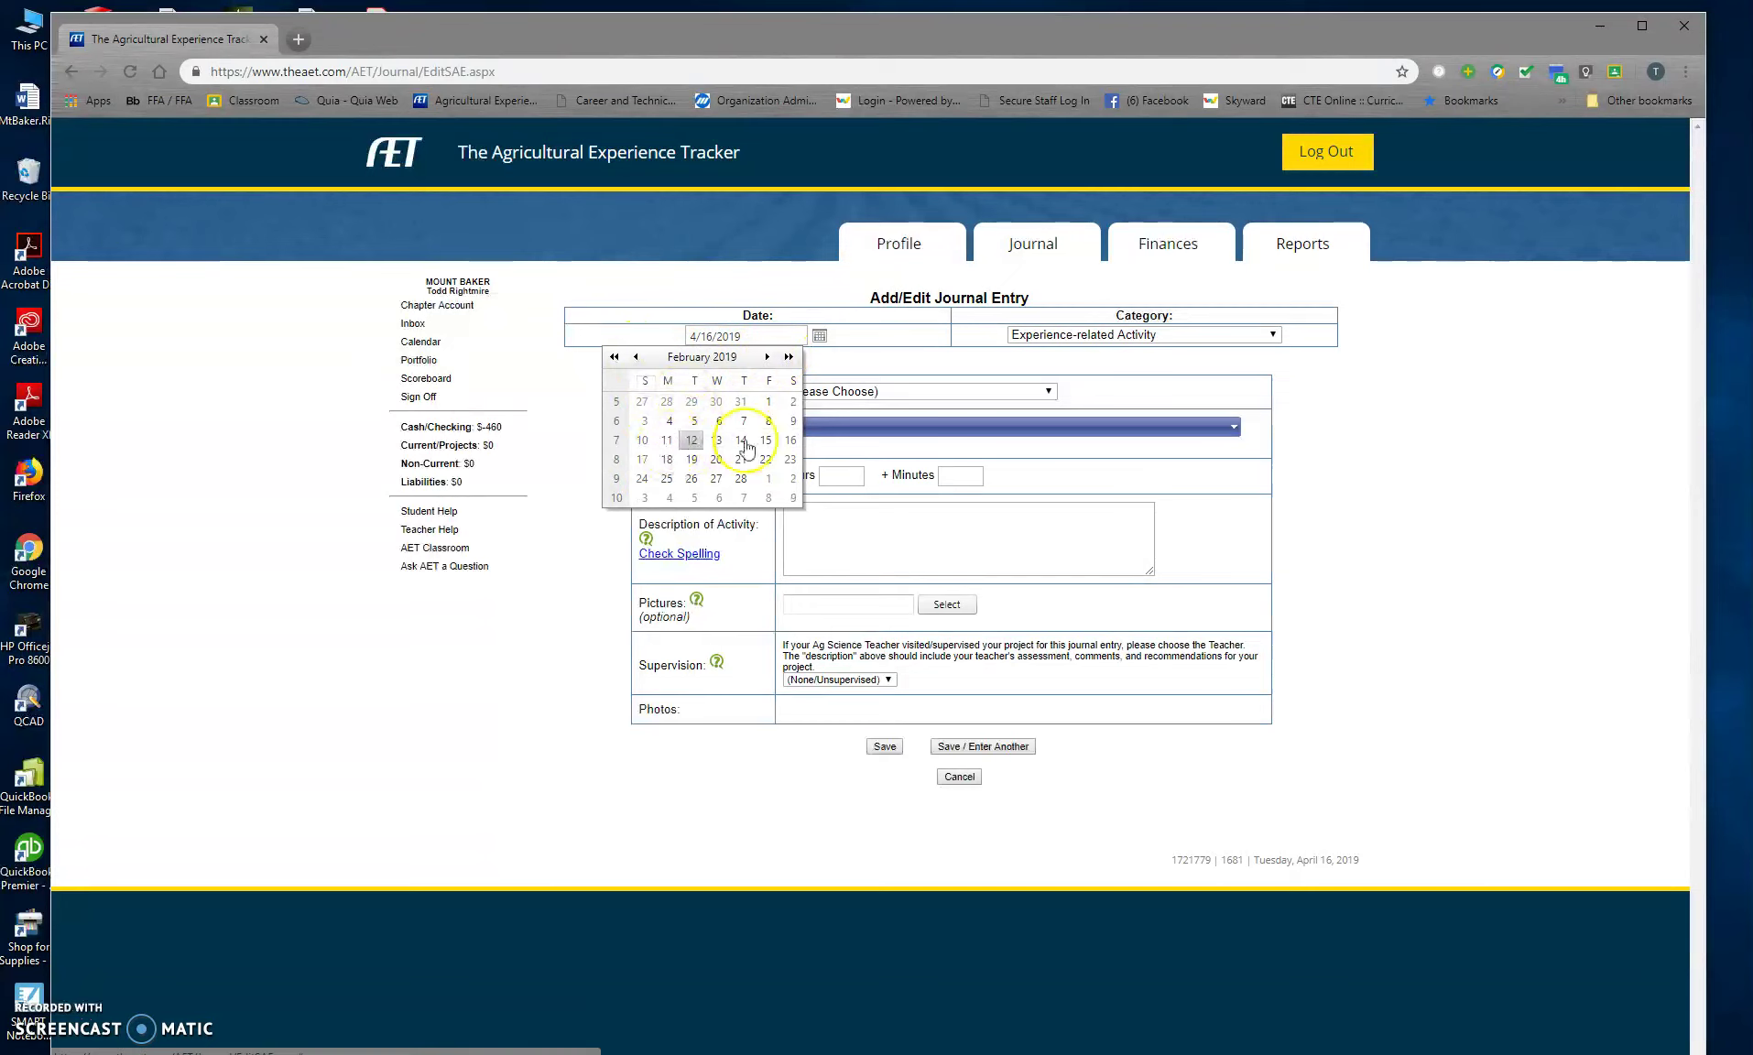
click(793, 440)
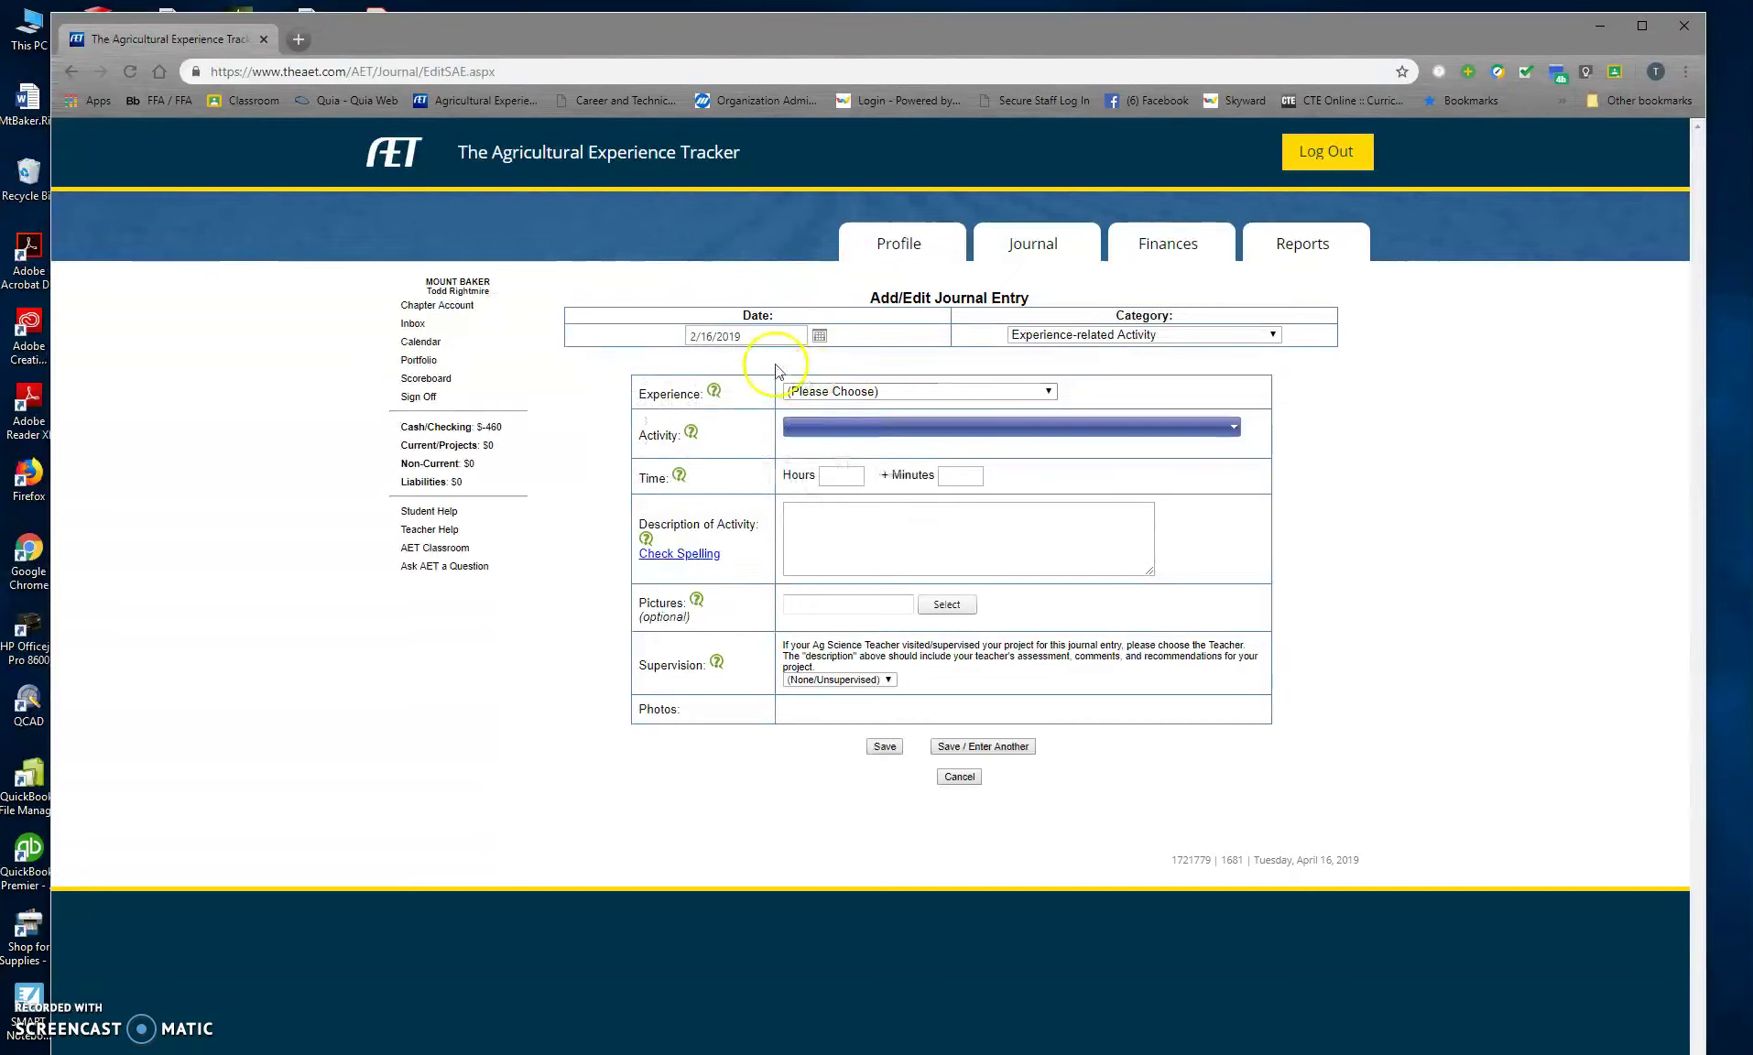
Step: Choose the PSJLS Market Hog experience and the animal husbandry and welfare activity
click(1111, 335)
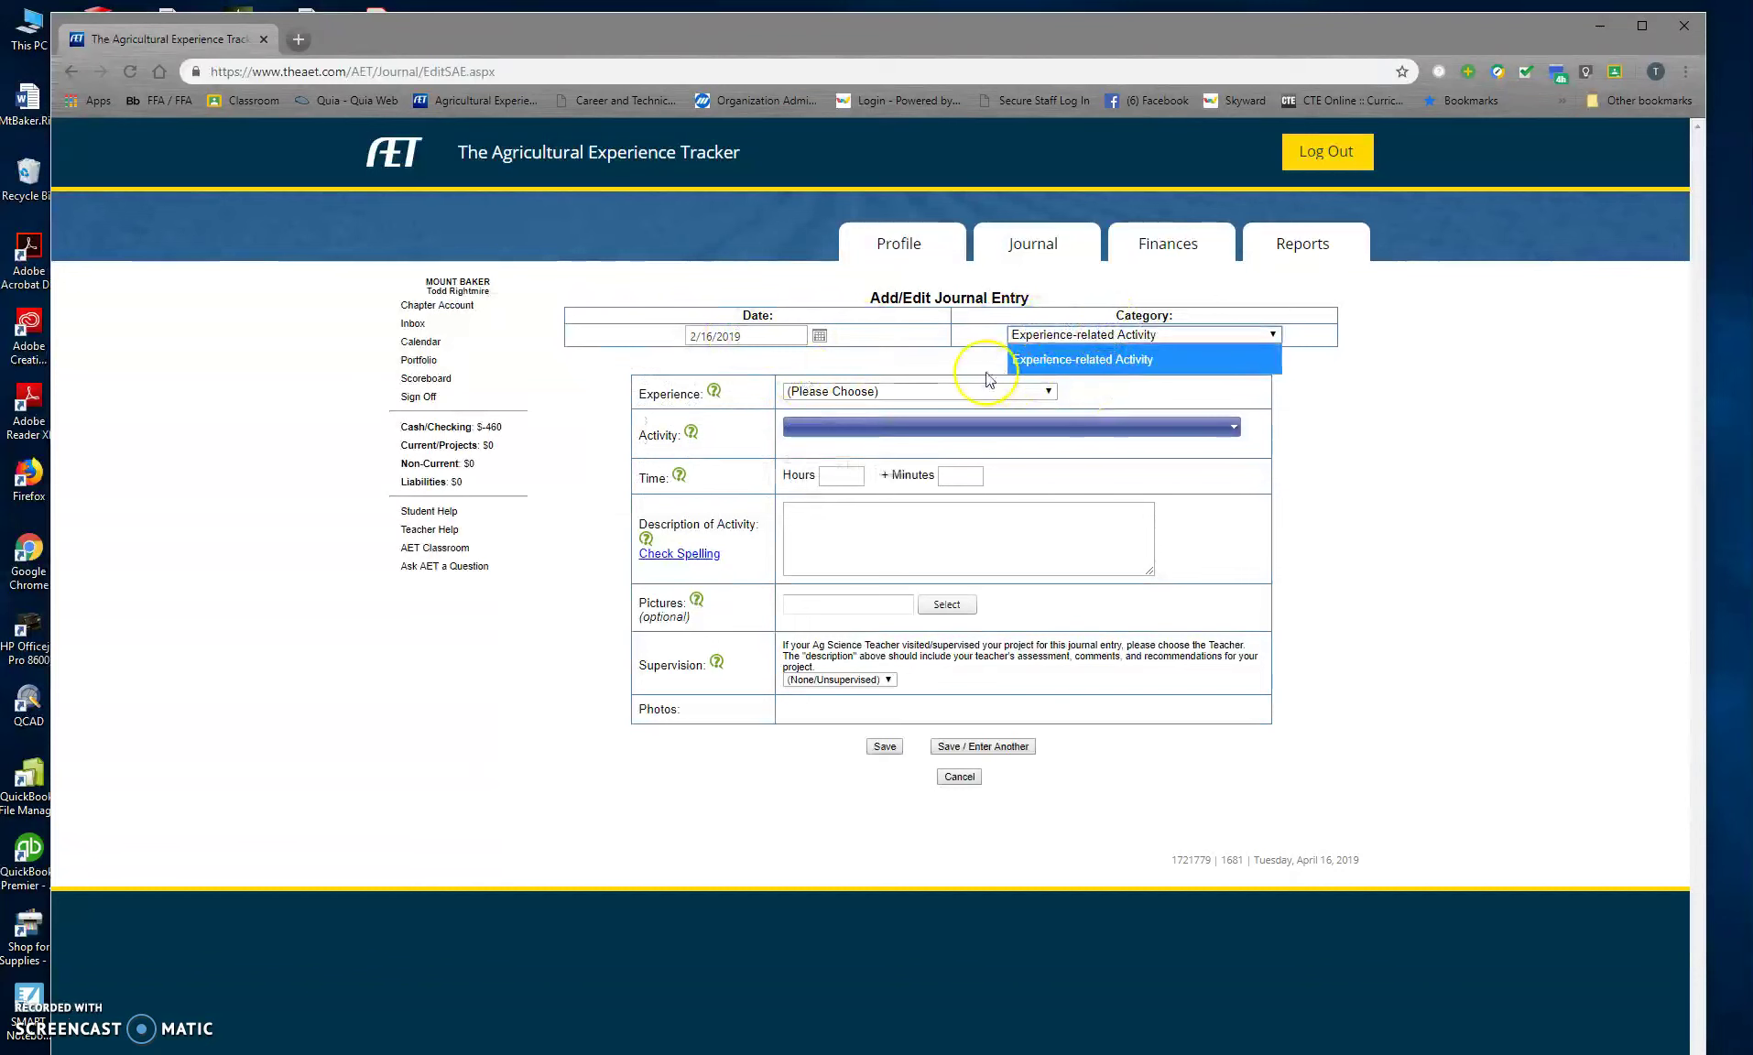
click(913, 392)
click(902, 445)
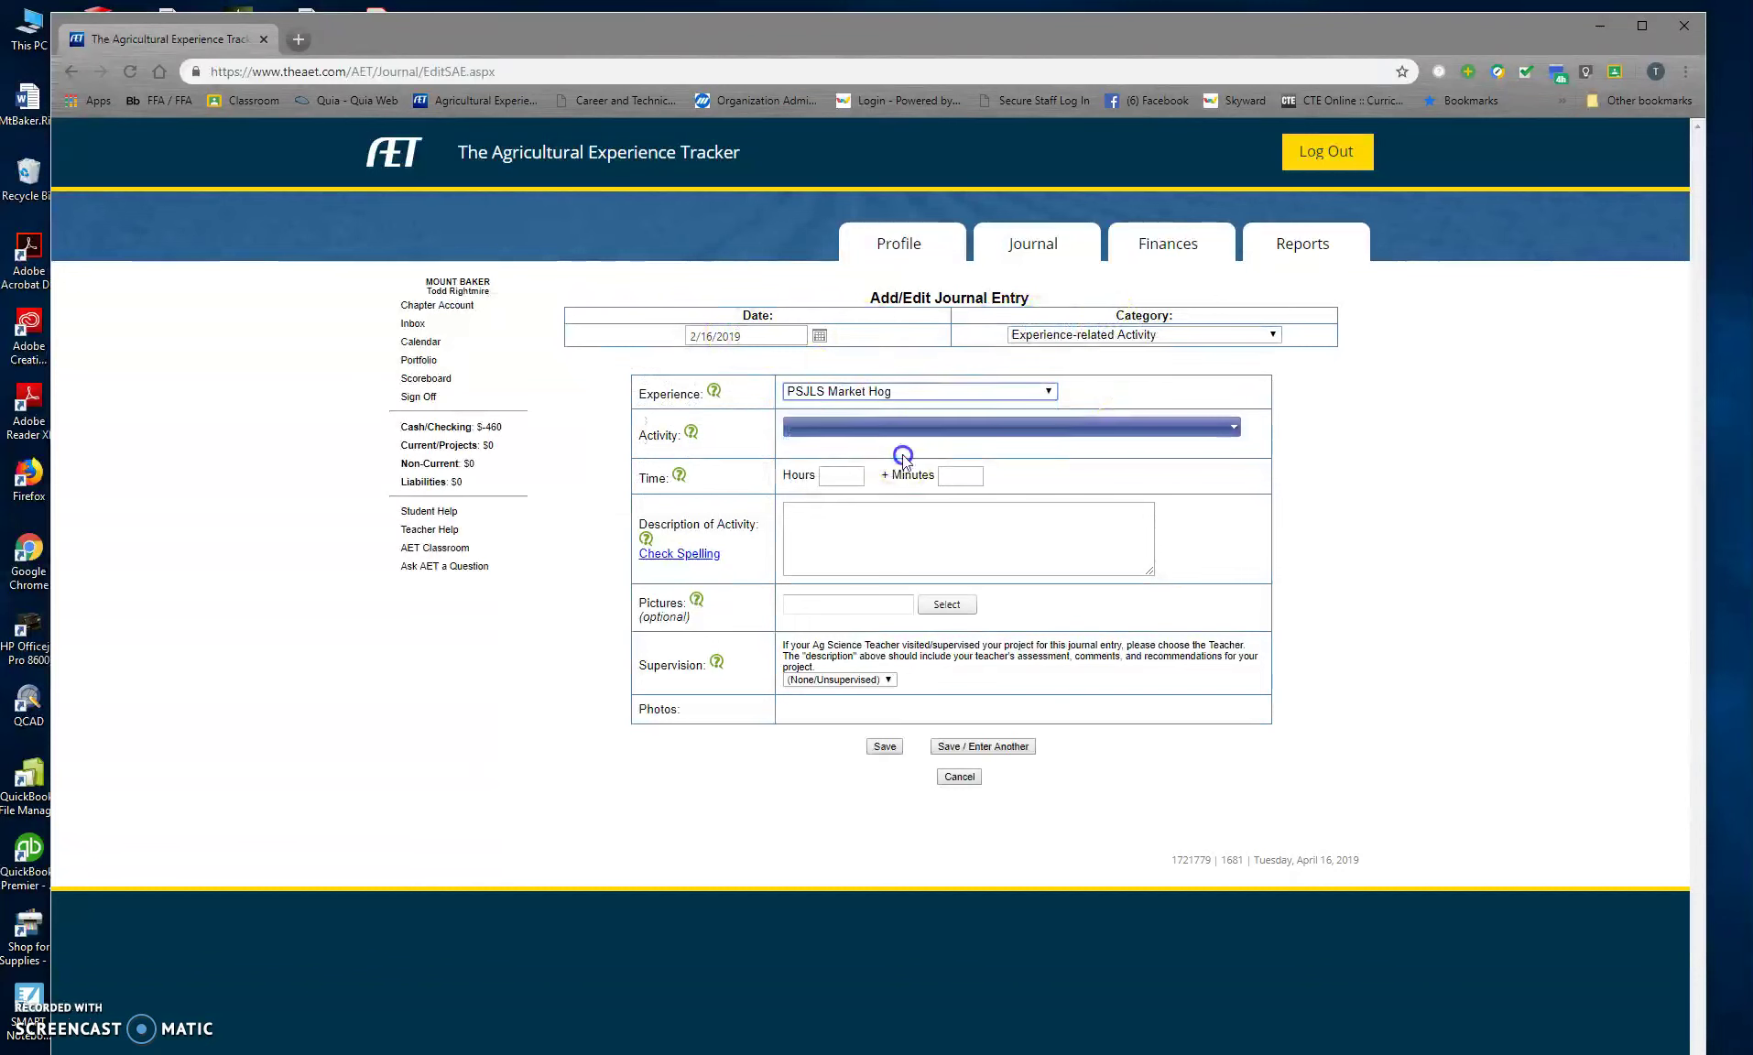
click(833, 431)
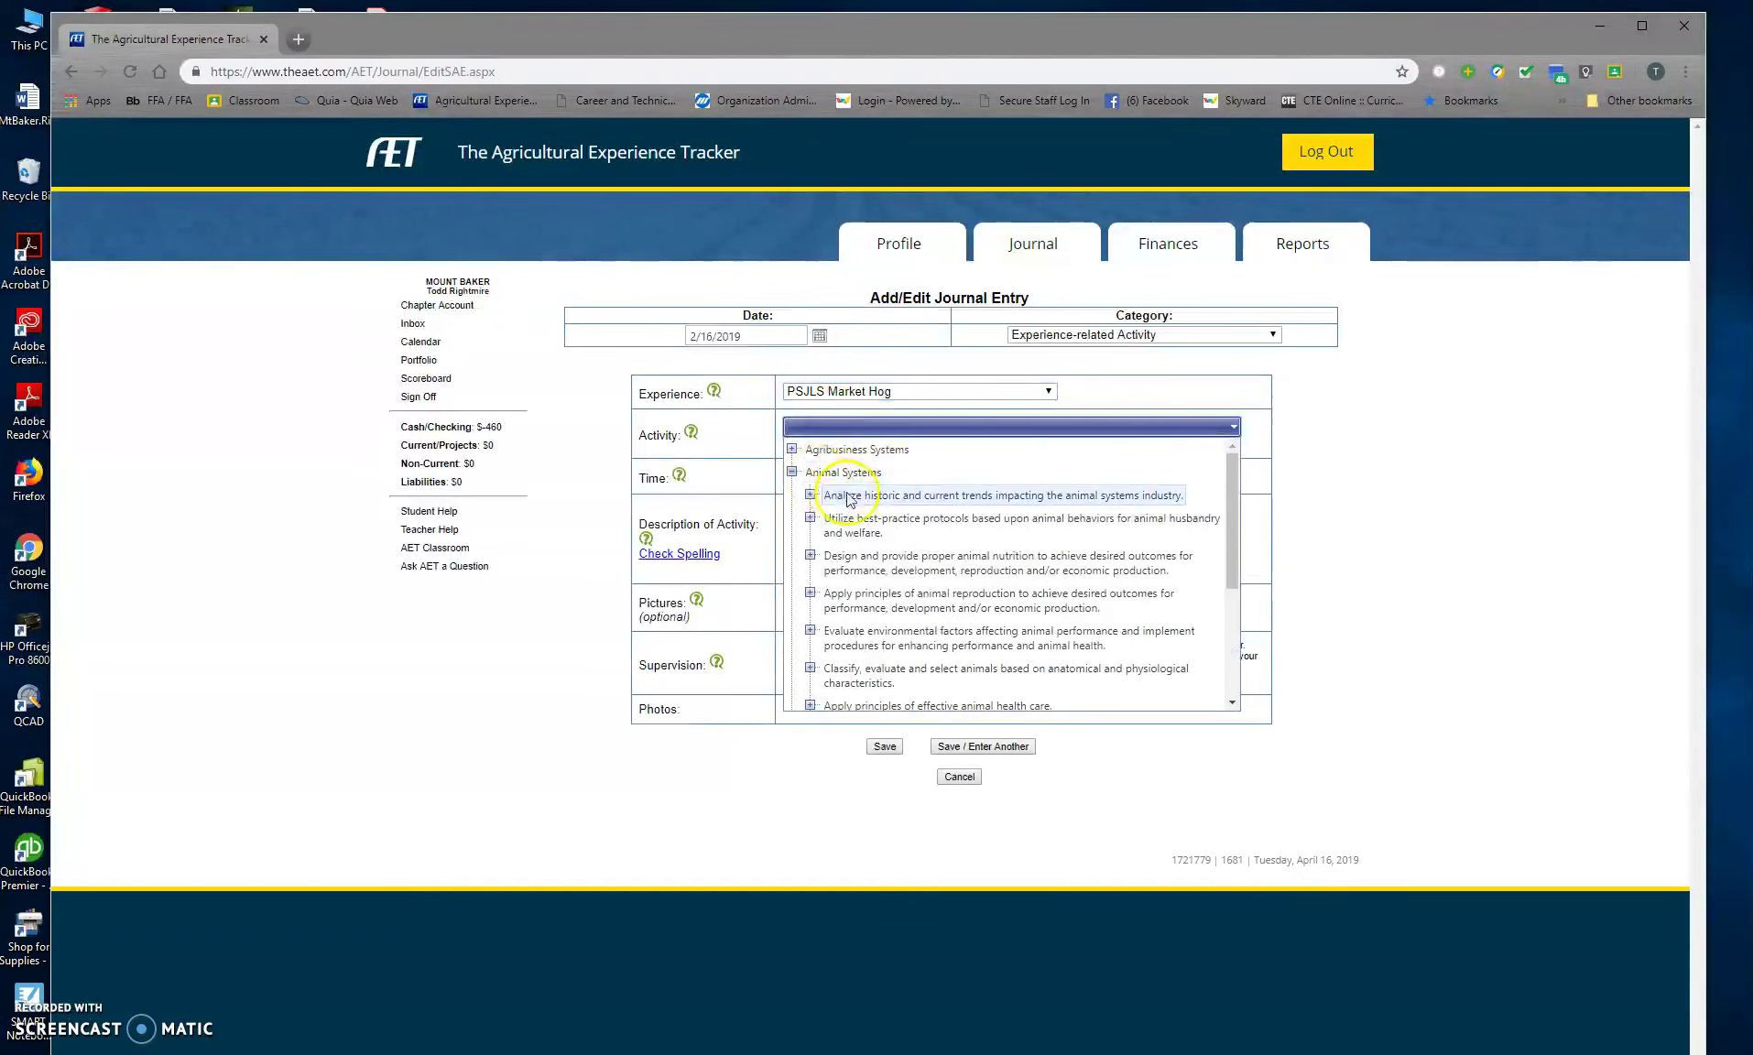
click(858, 513)
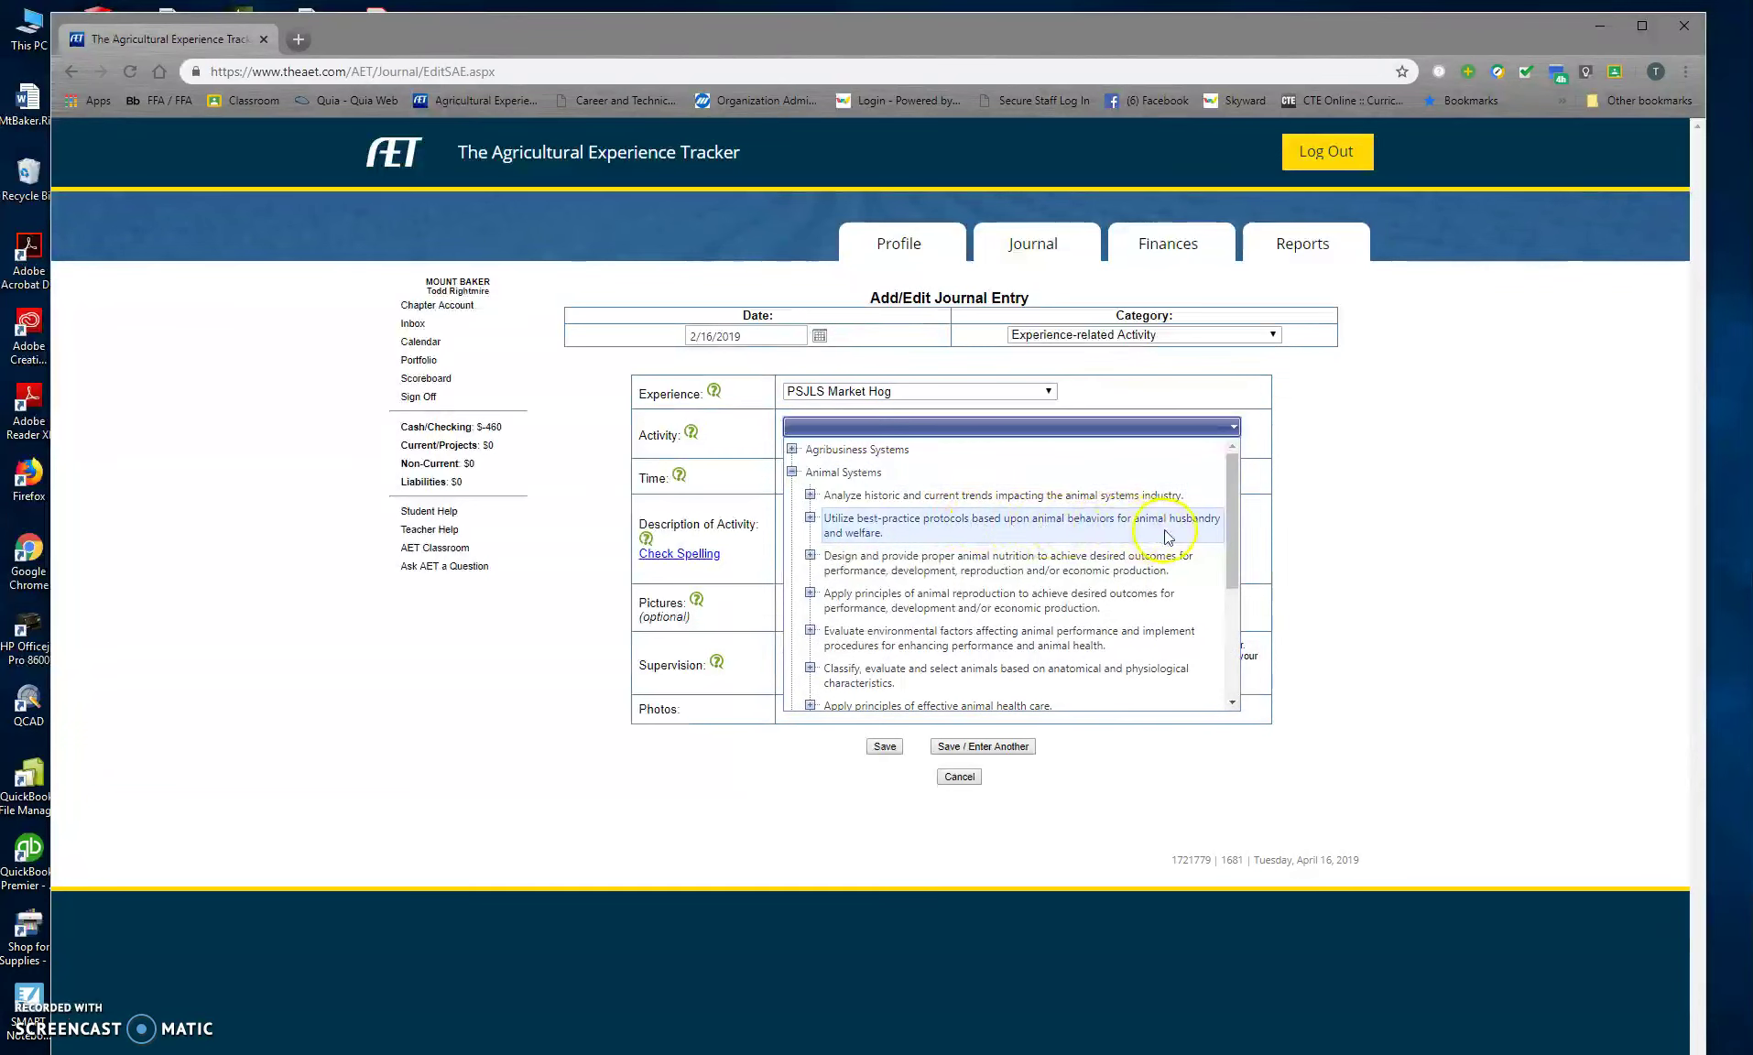
click(907, 527)
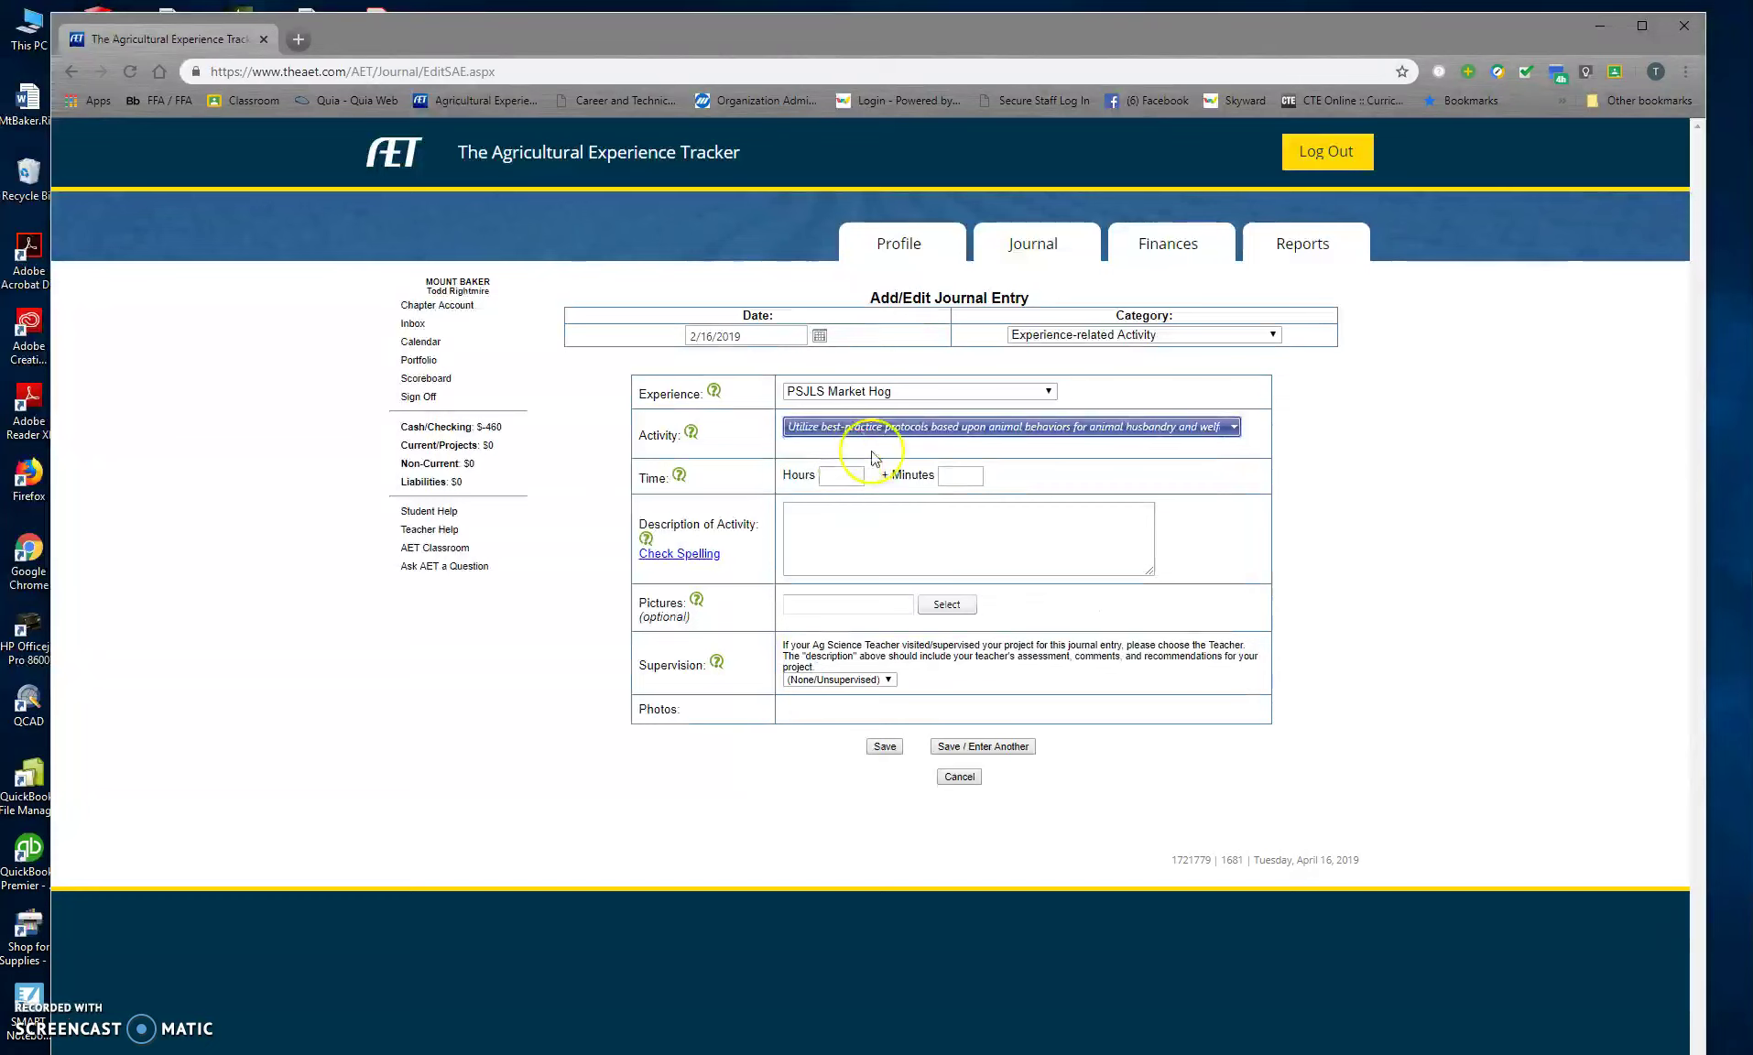
Step: Log 3 hours of 'Feeding and cleaning' supervised by a teacher, then save and enter another
click(833, 479)
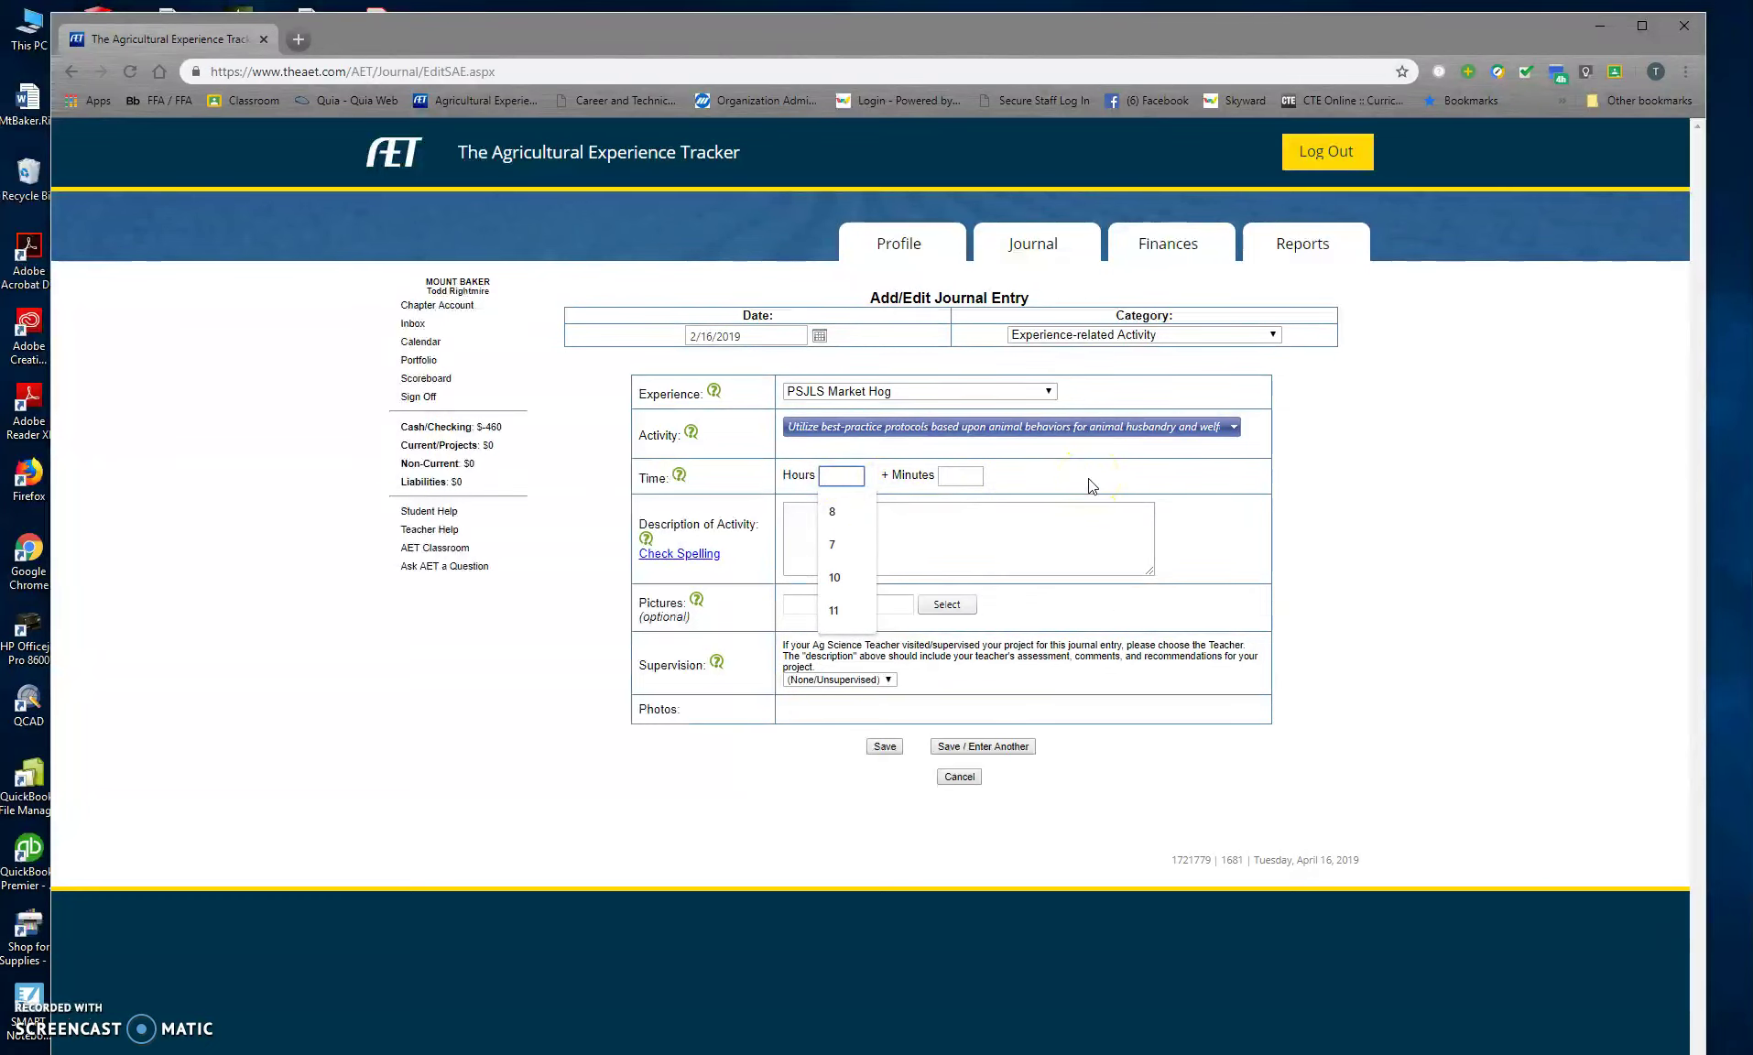
text(3)
click(851, 519)
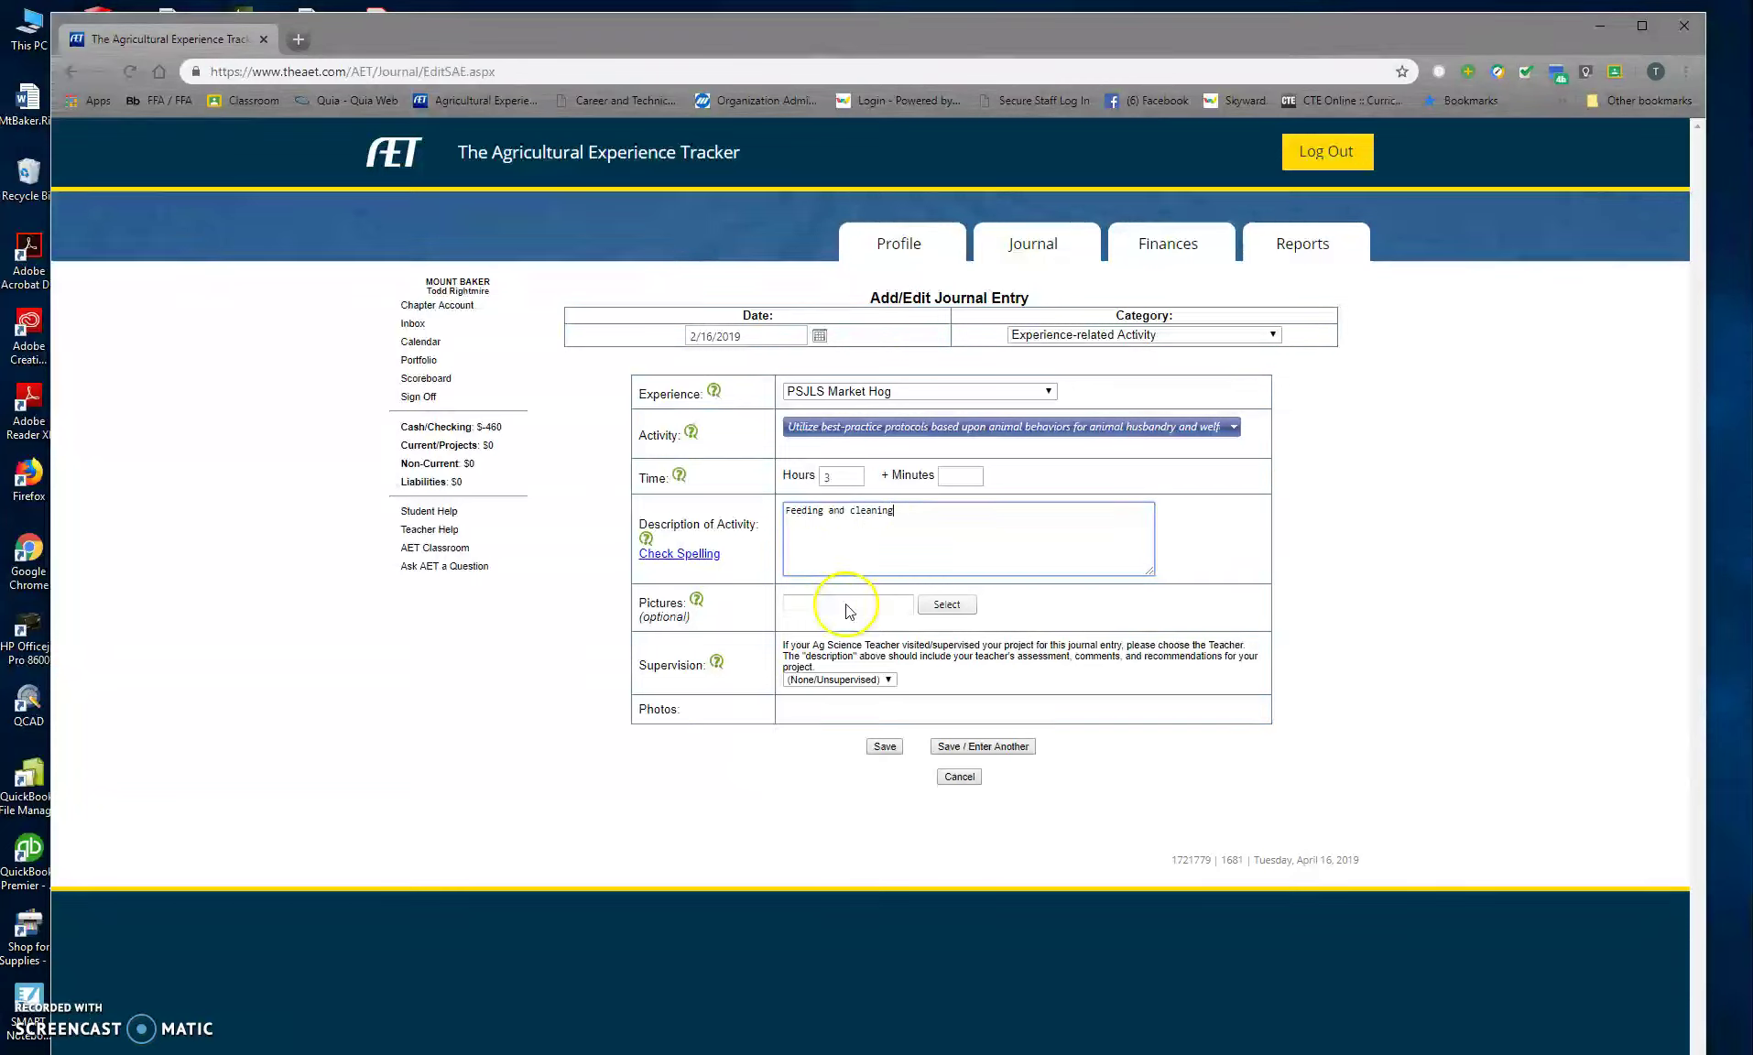
click(878, 680)
click(827, 820)
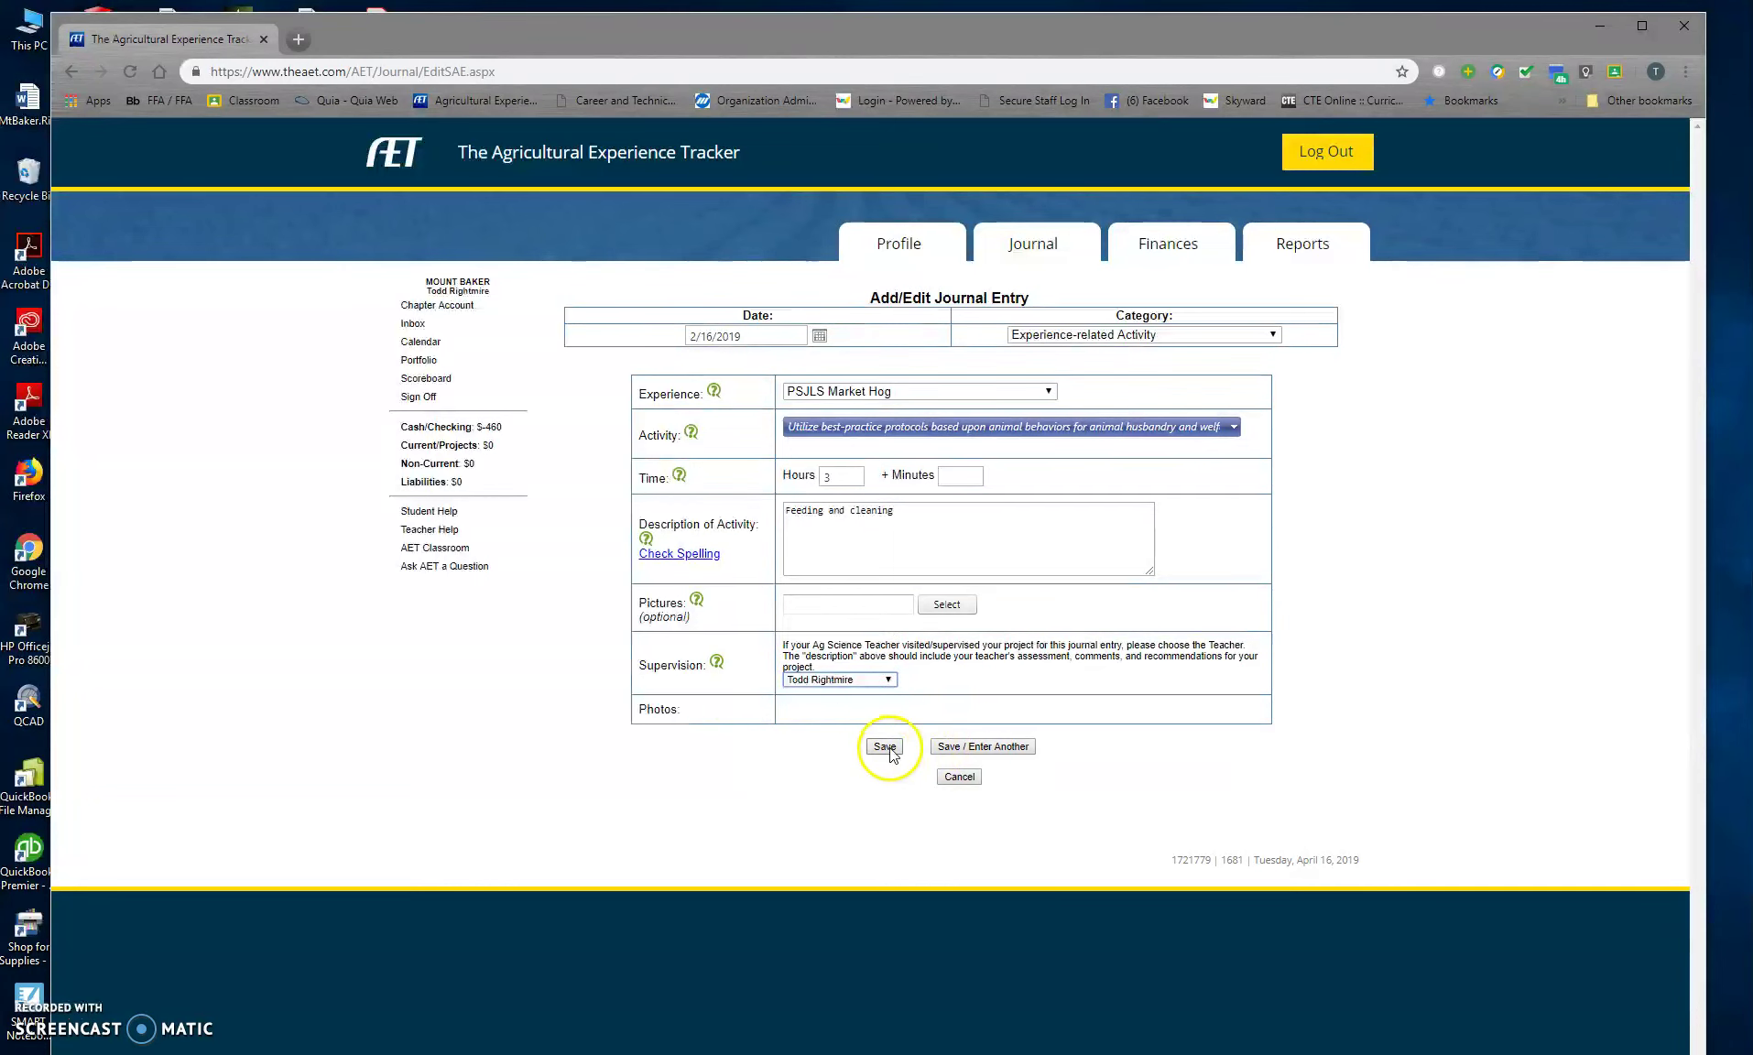
click(976, 749)
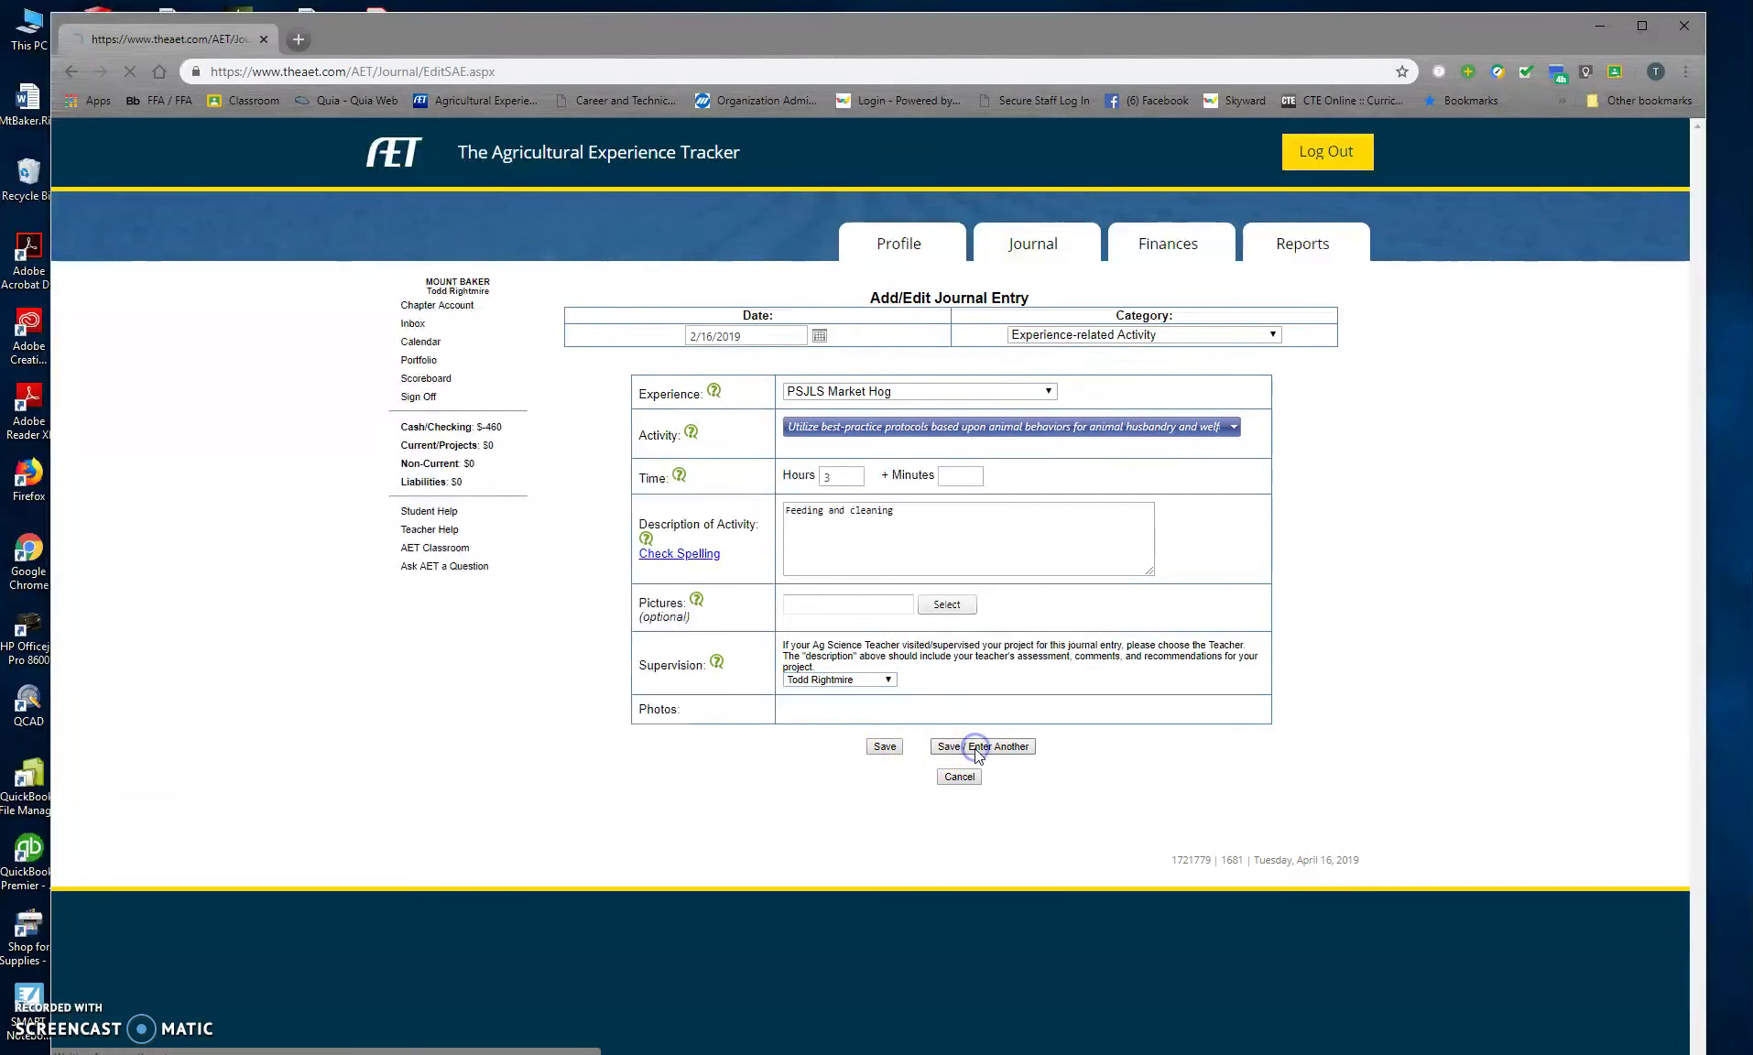
Step: Date the journal entry 4/5/2019 for PSJLS Market Hog, animal husbandry and welfare activity, 2 hours
click(818, 335)
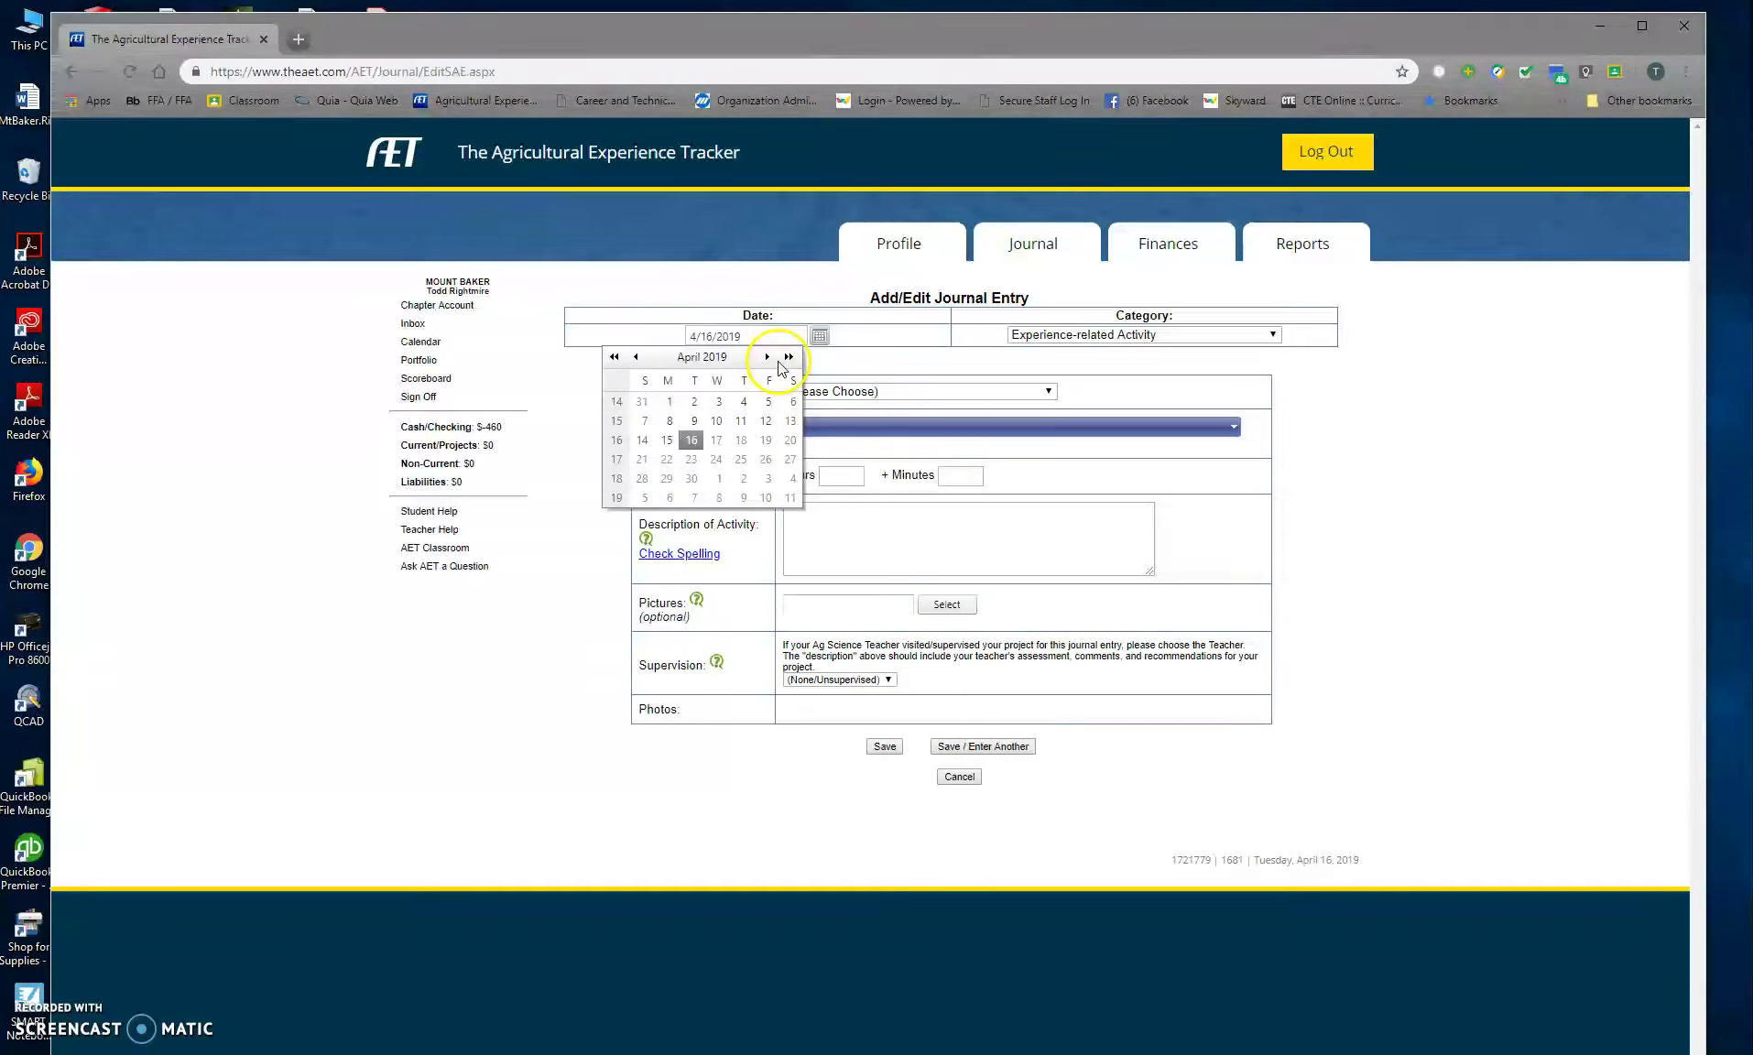
click(770, 403)
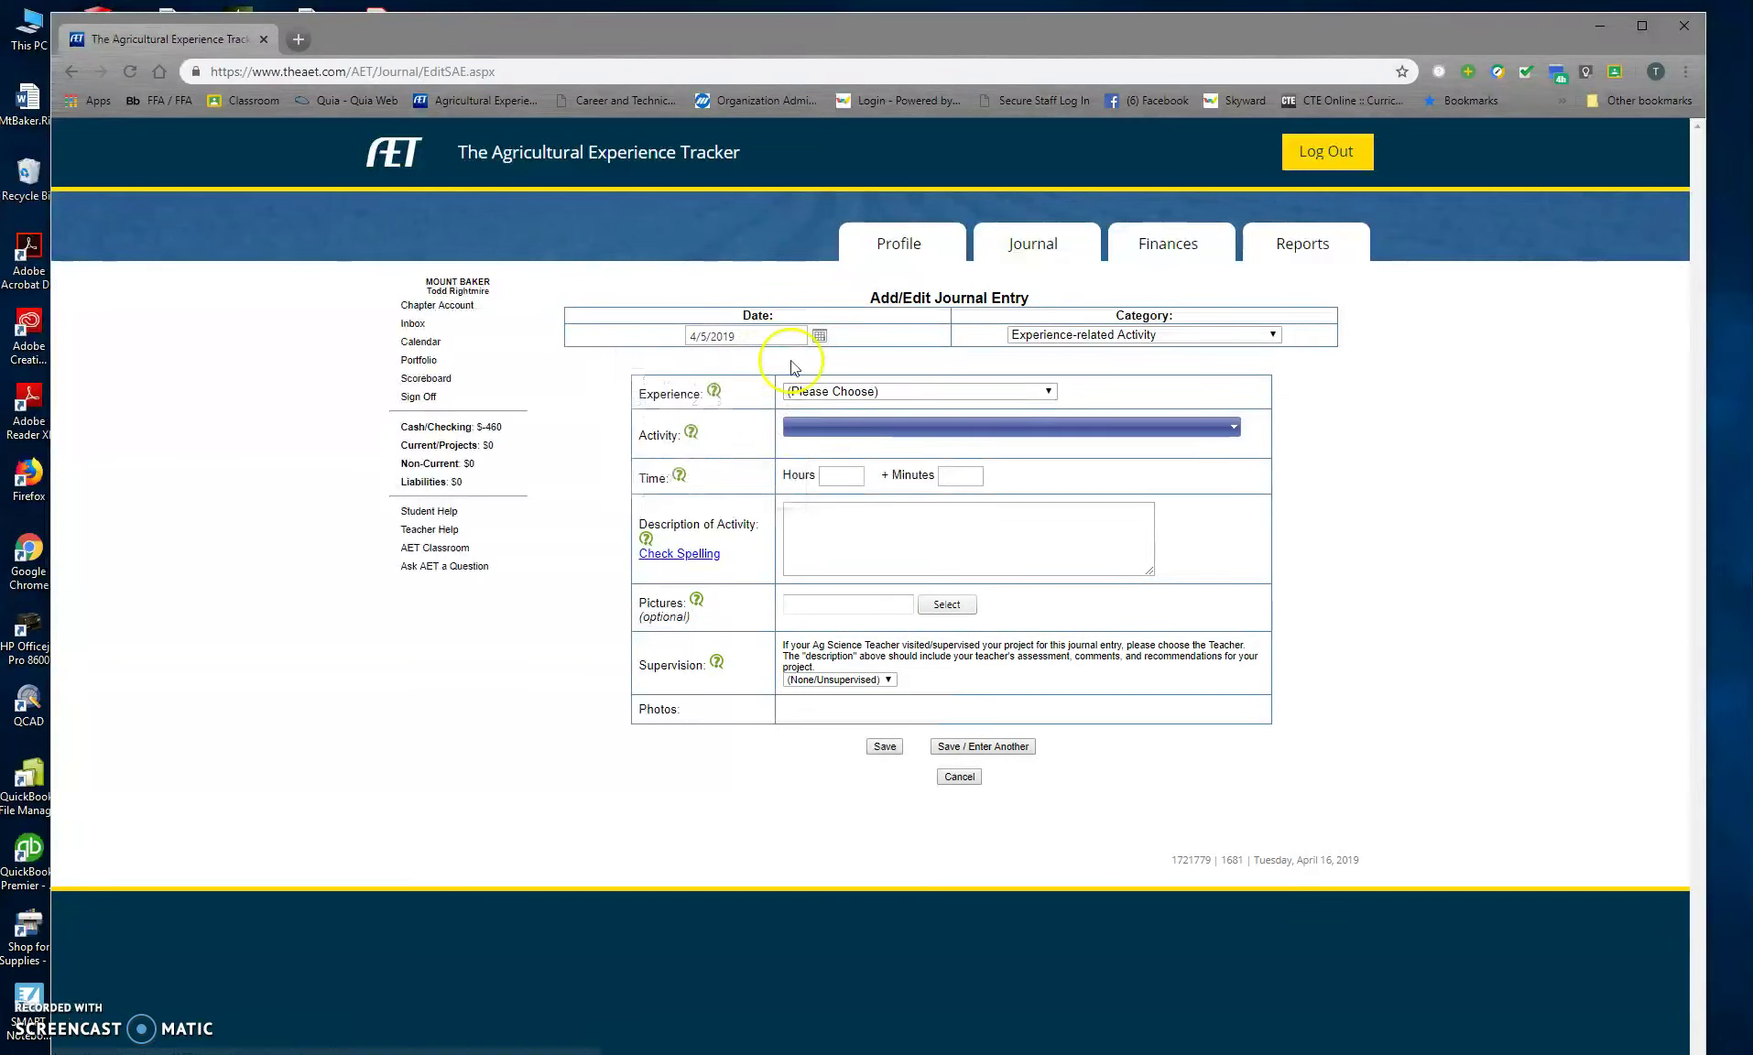
click(852, 394)
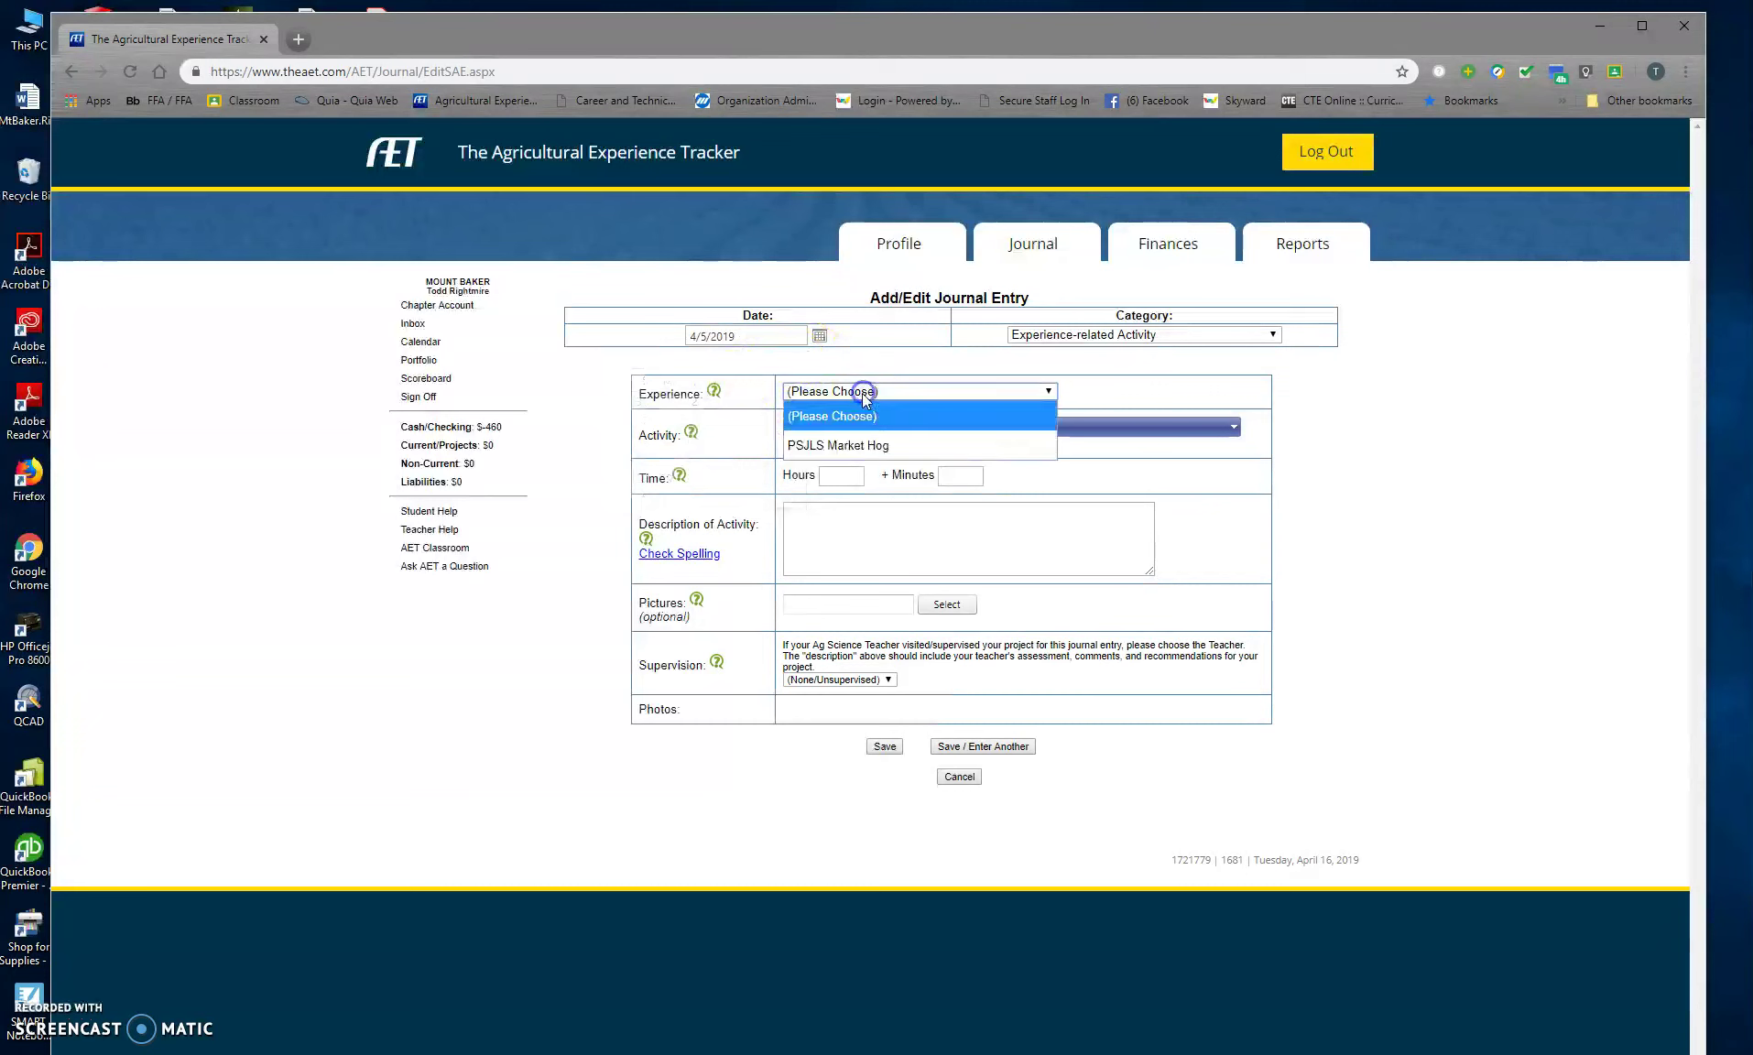
click(862, 445)
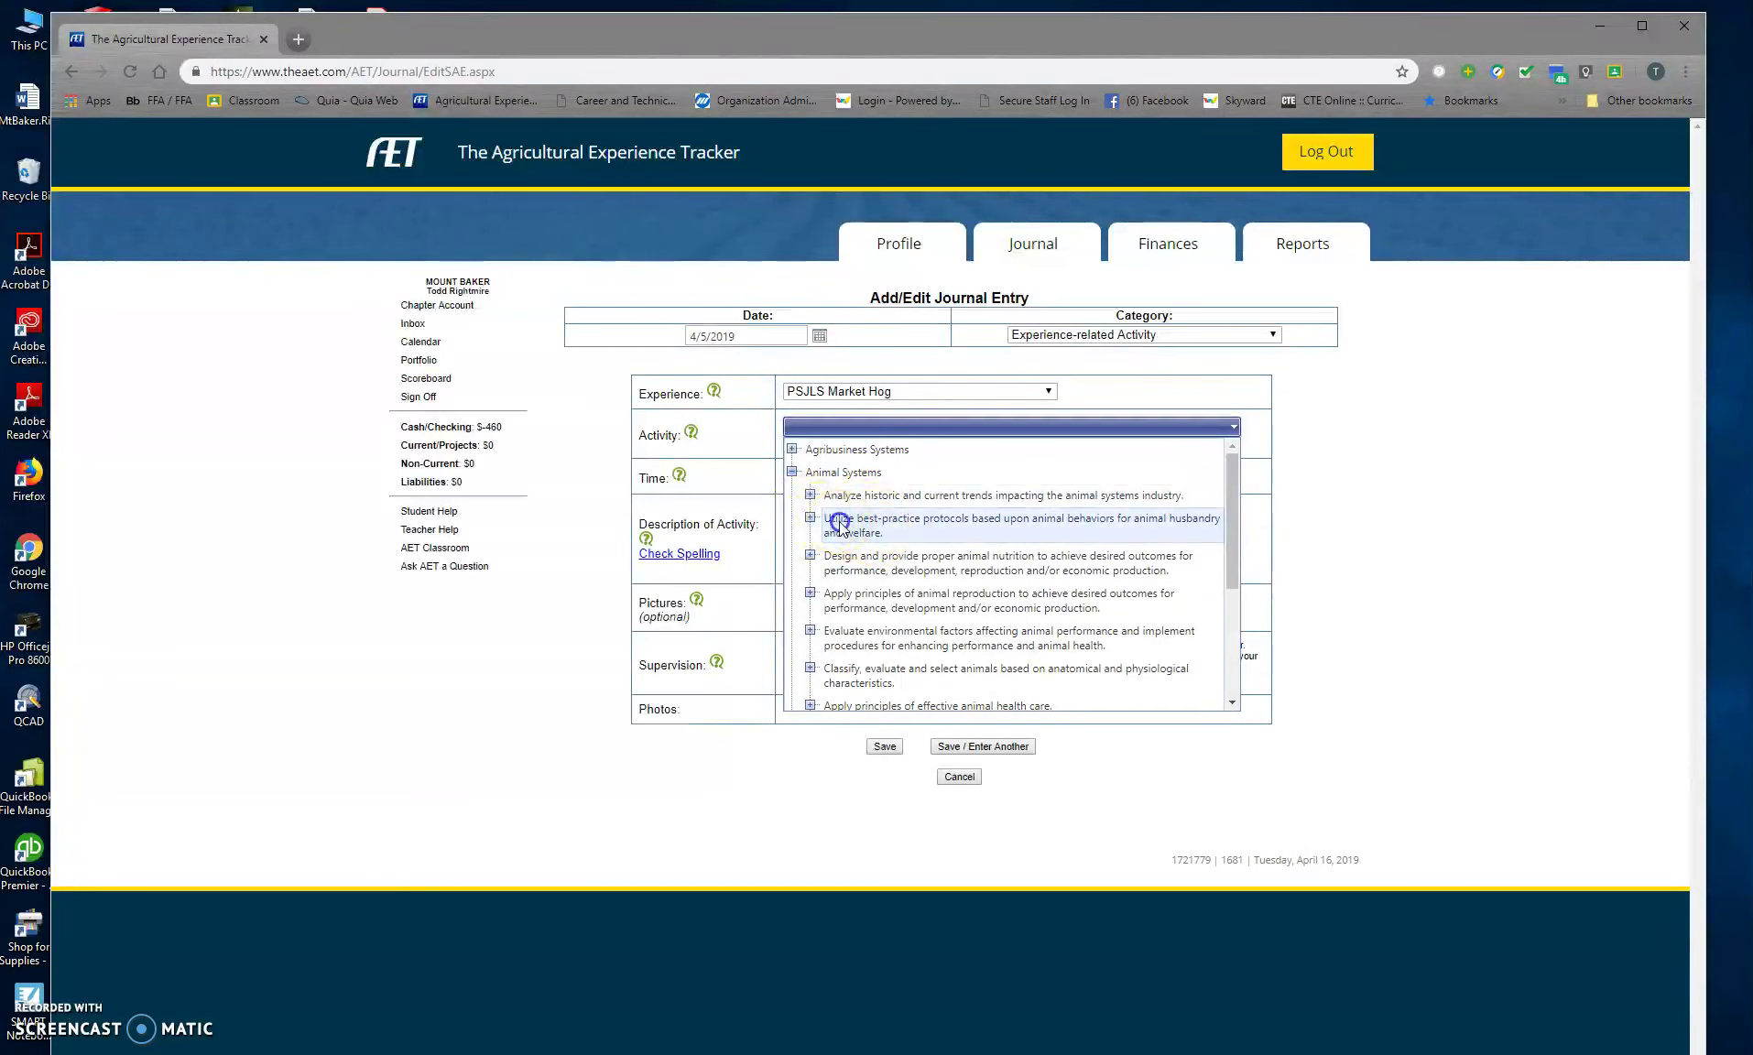
click(829, 525)
click(833, 476)
text(2)
Step: Mark the showing and fitting entry as teacher-supervised and save it
click(841, 527)
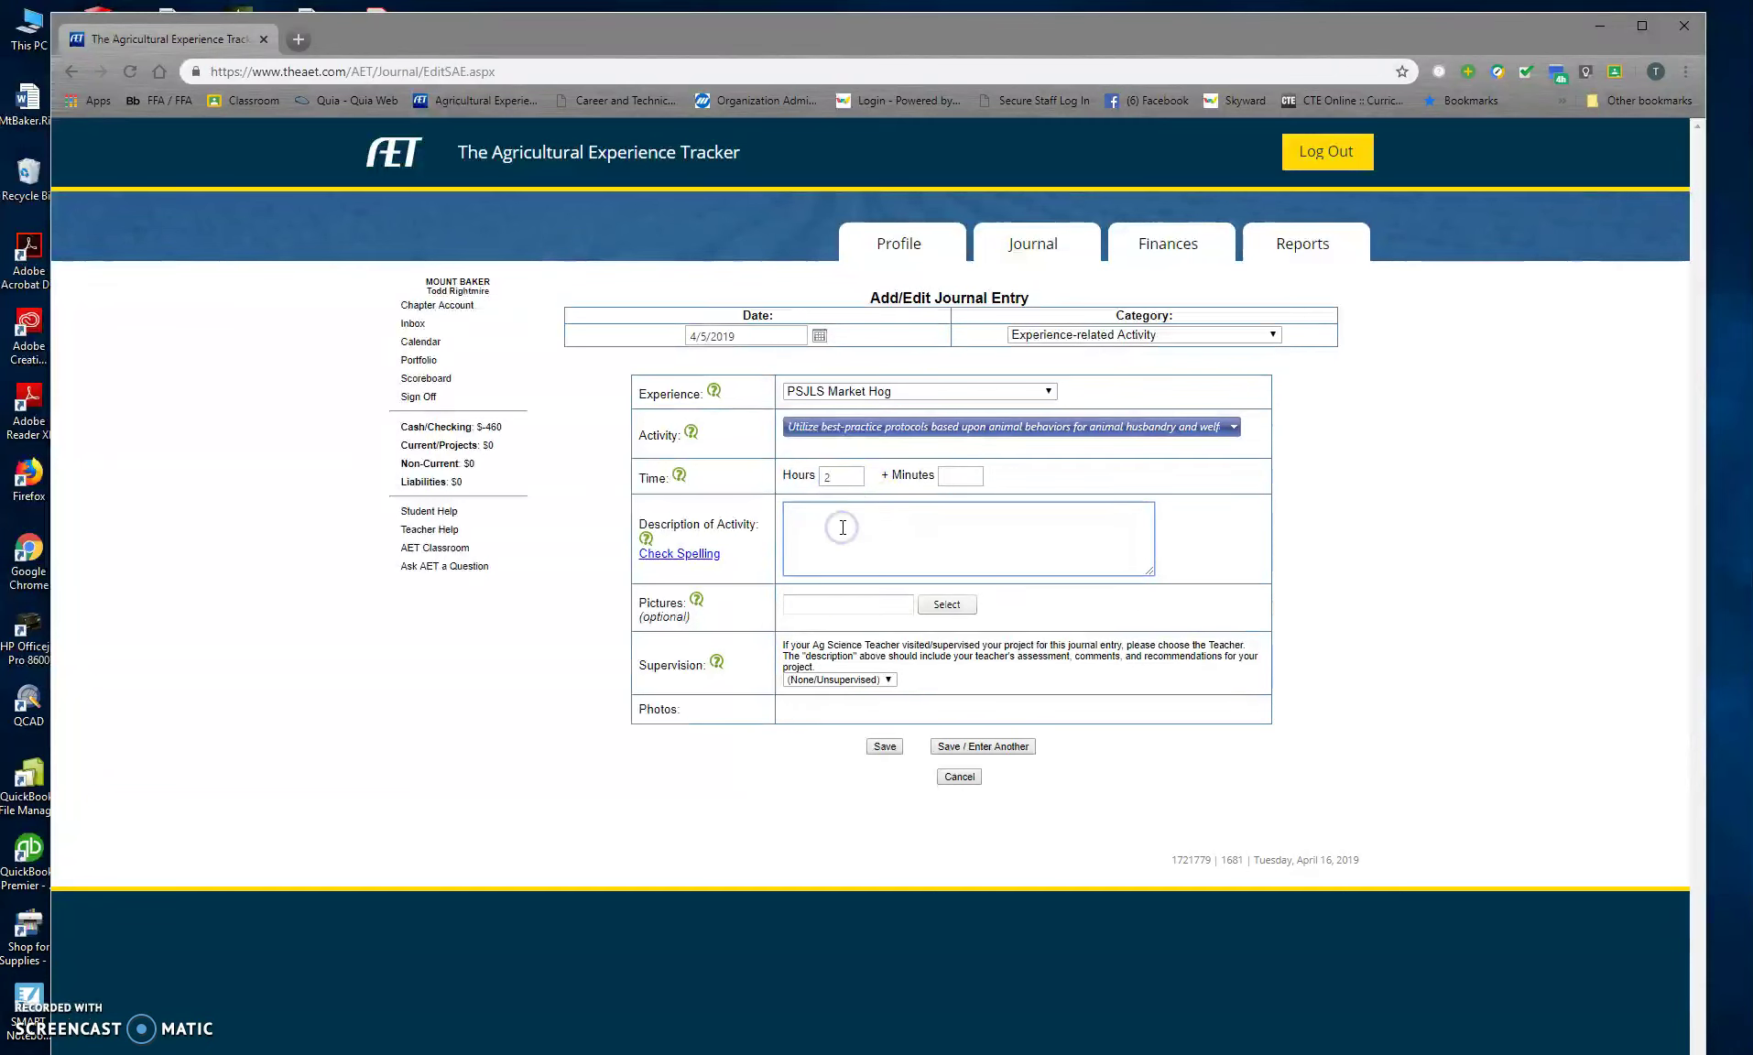
click(885, 679)
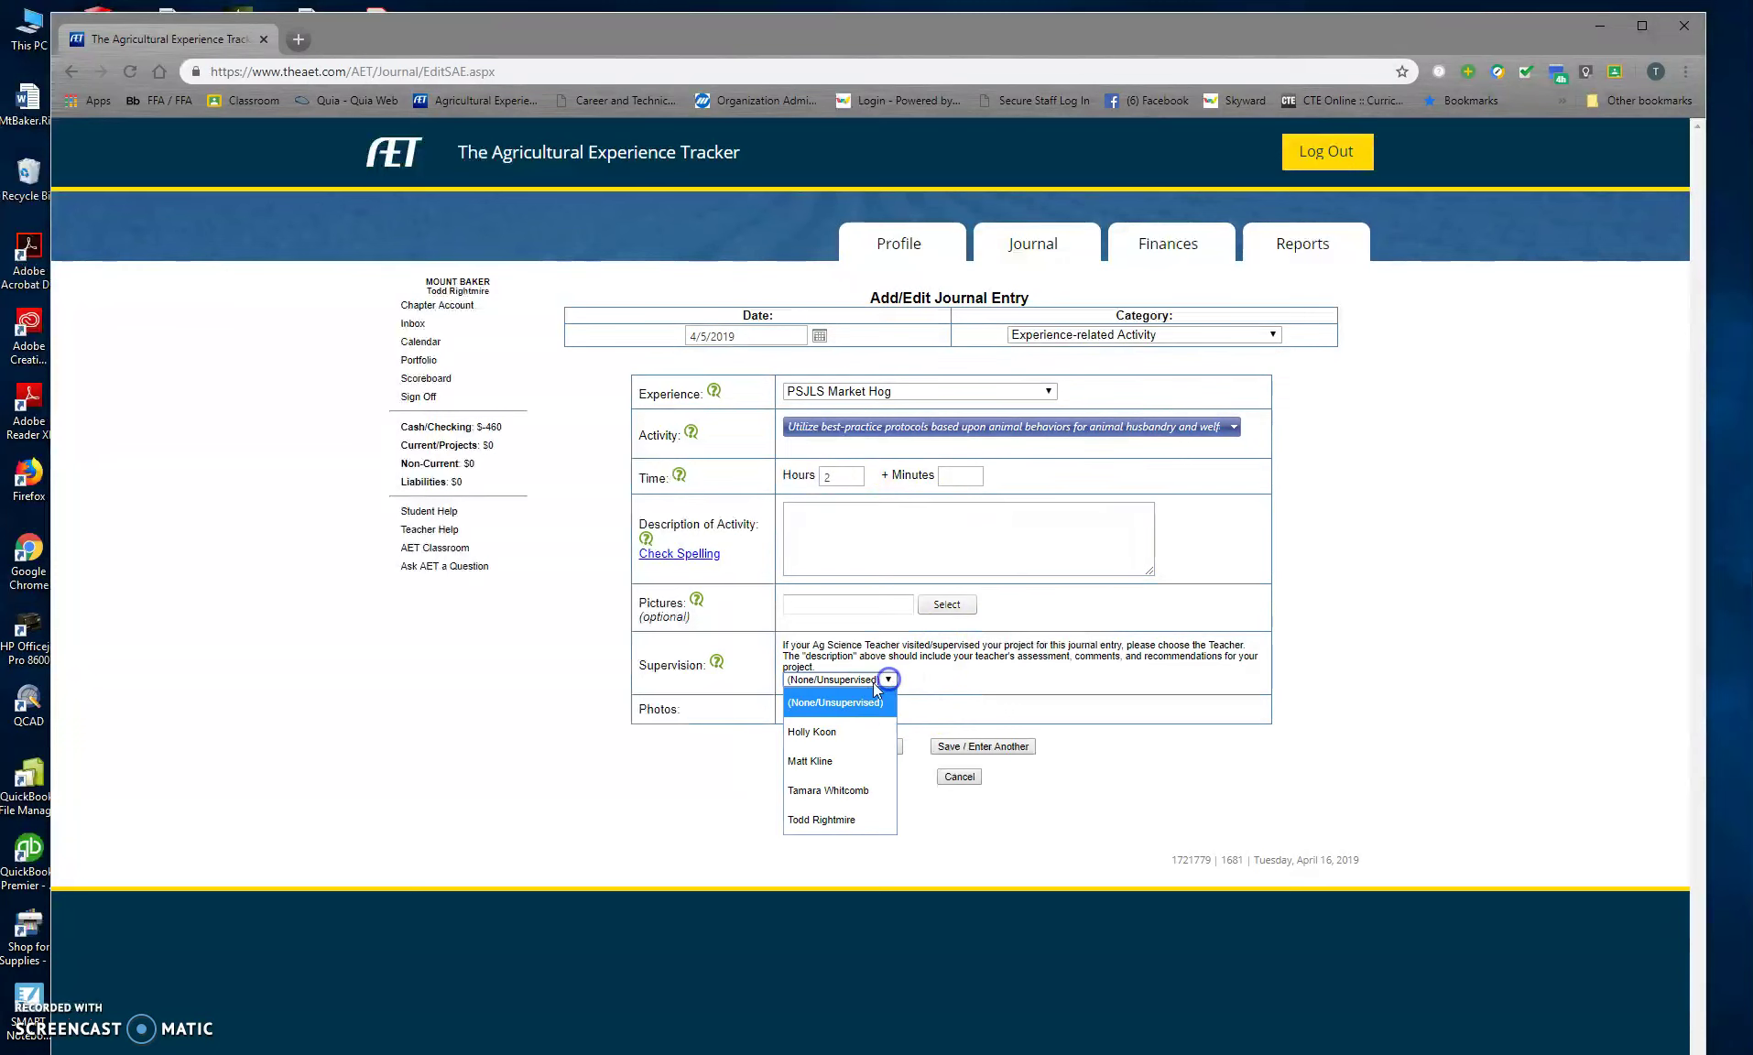
click(841, 818)
click(826, 531)
click(833, 473)
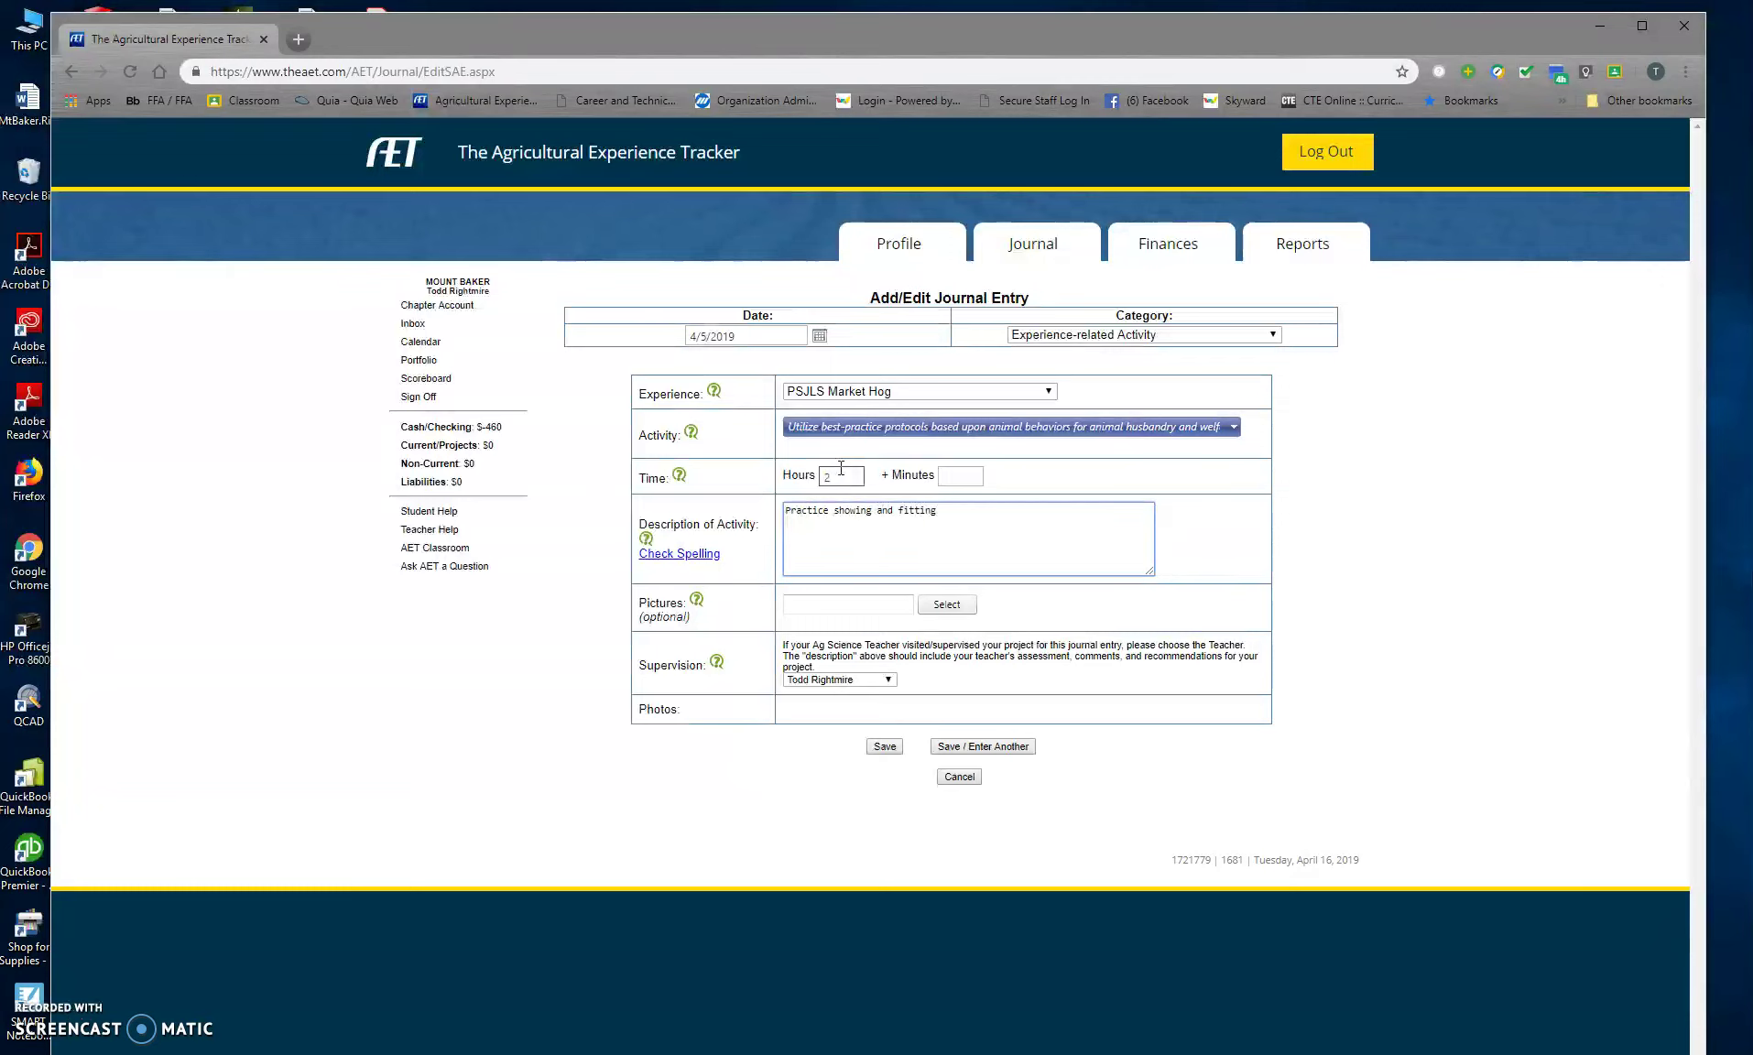
click(885, 747)
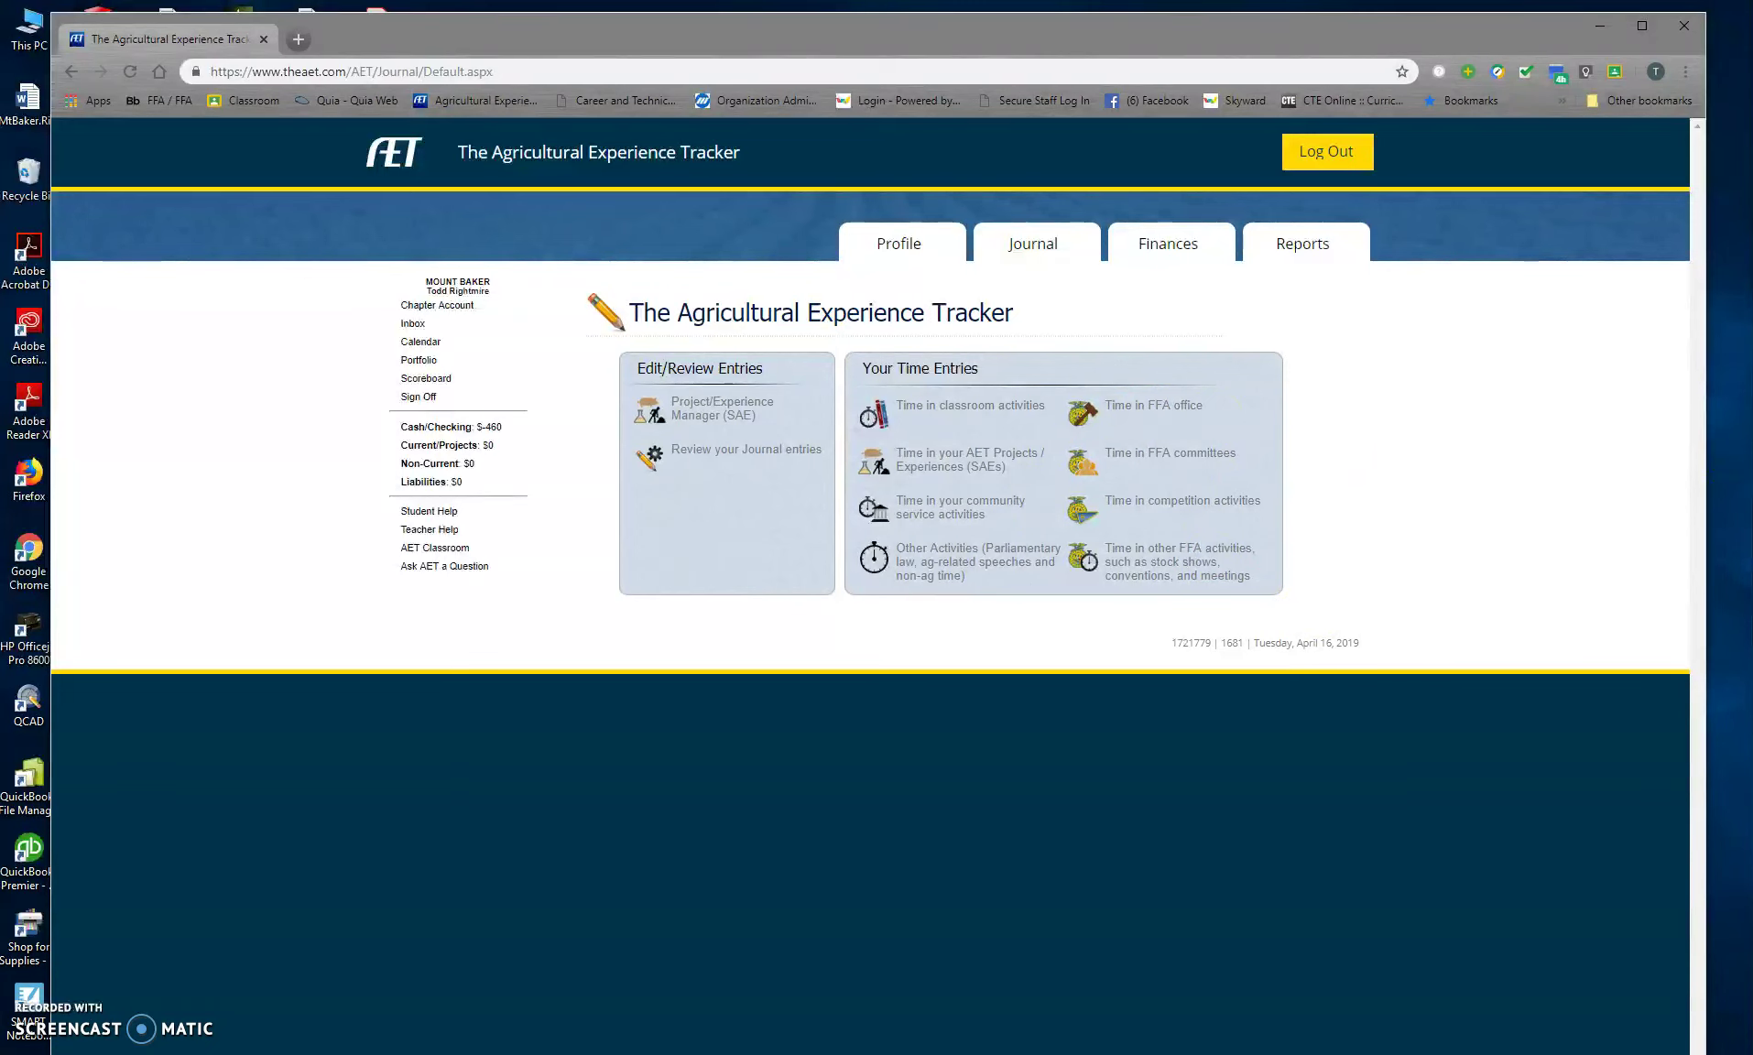
Step: Start a new SAE cash expense dated January 27, 2019
click(1180, 256)
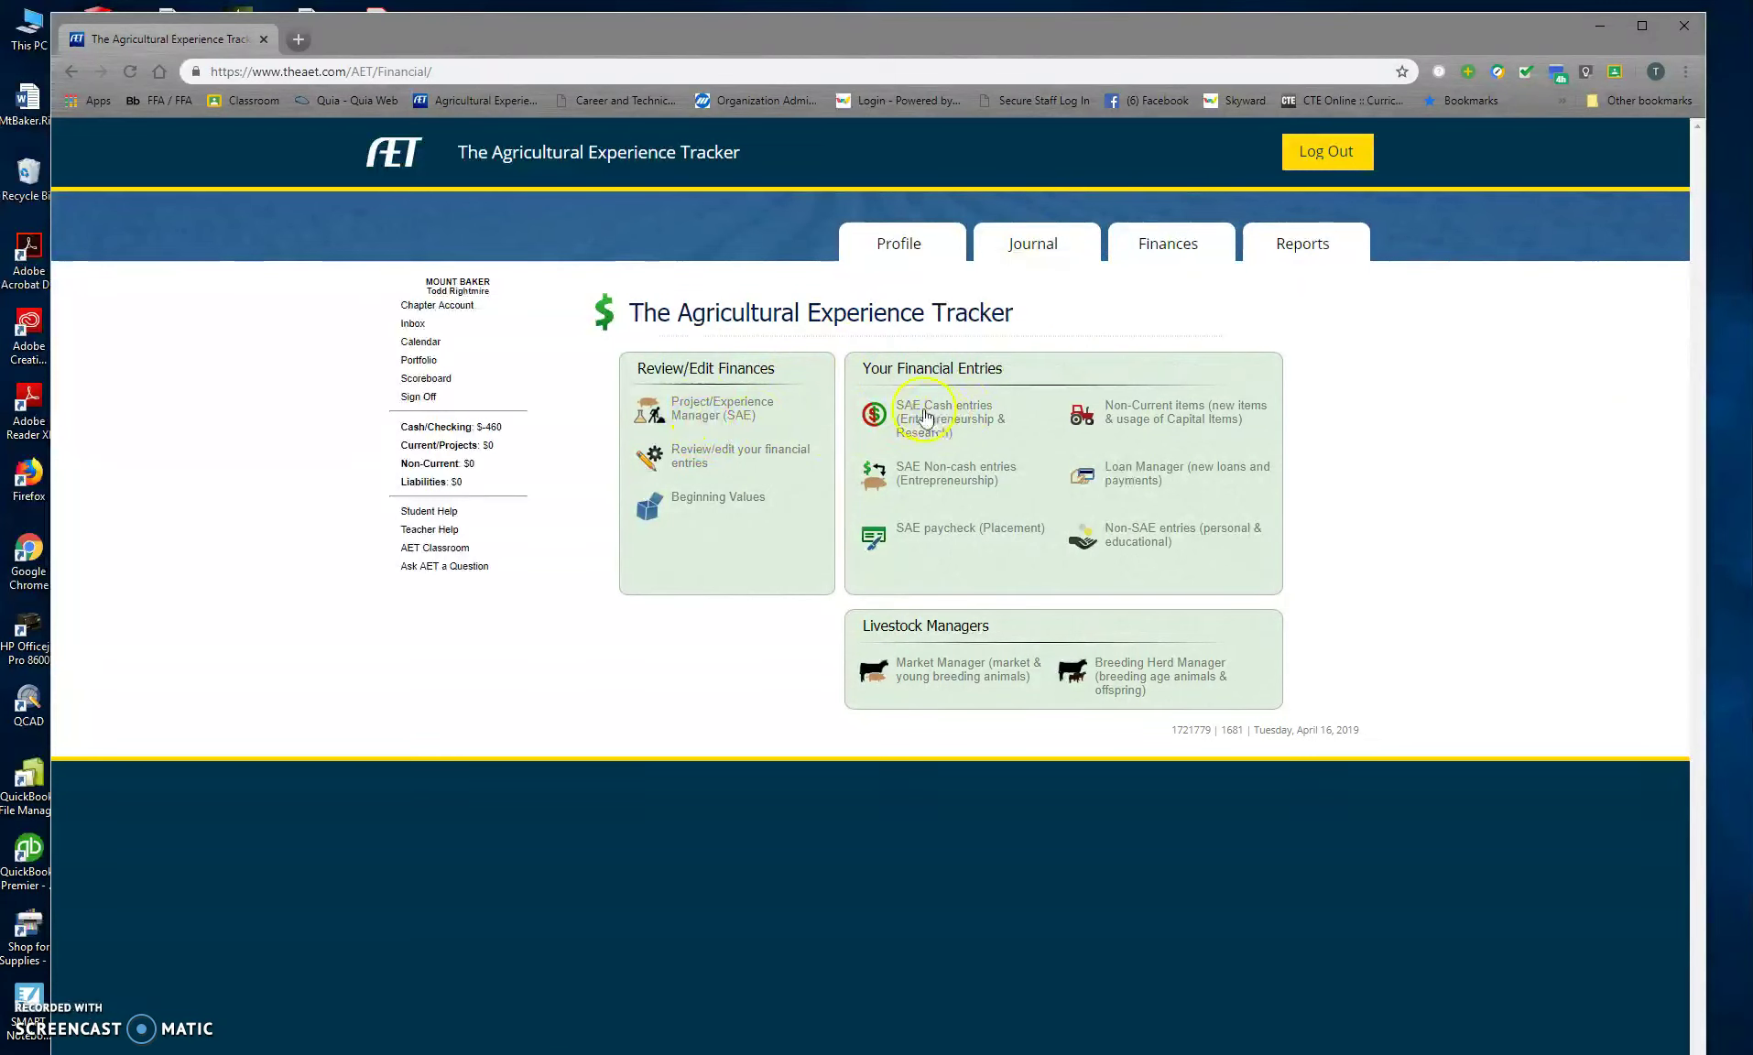
click(977, 413)
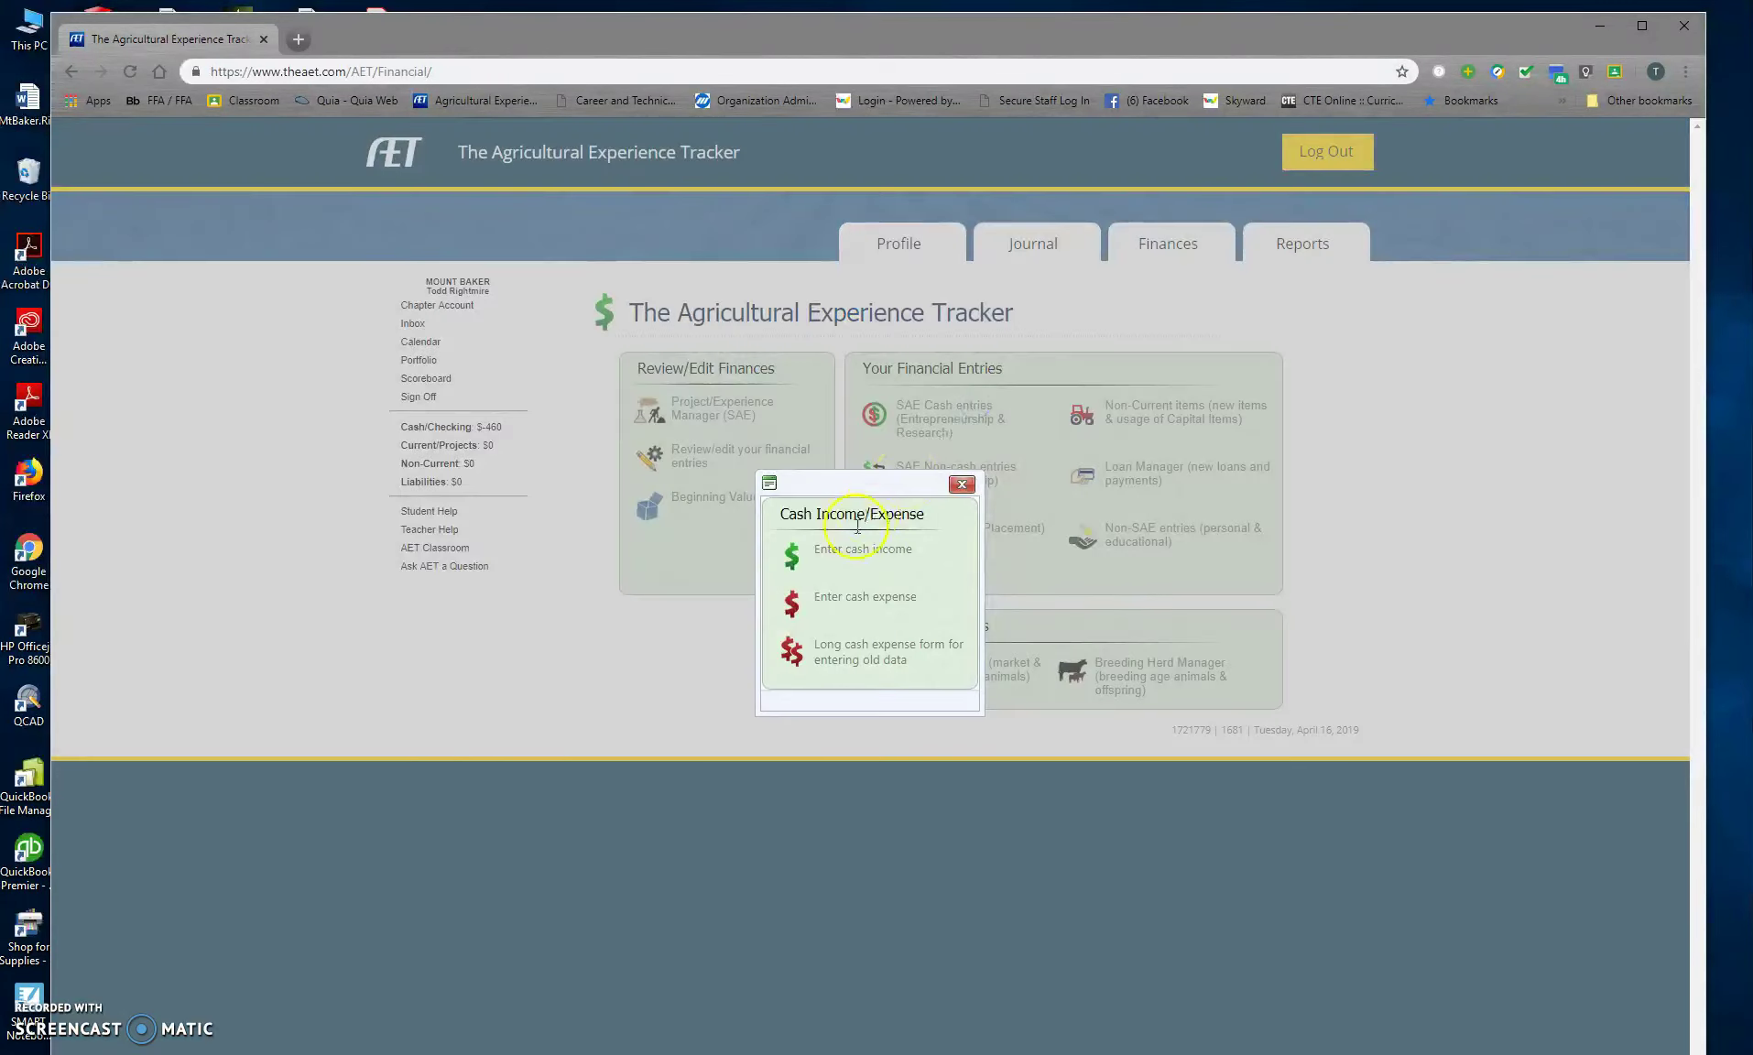
click(840, 601)
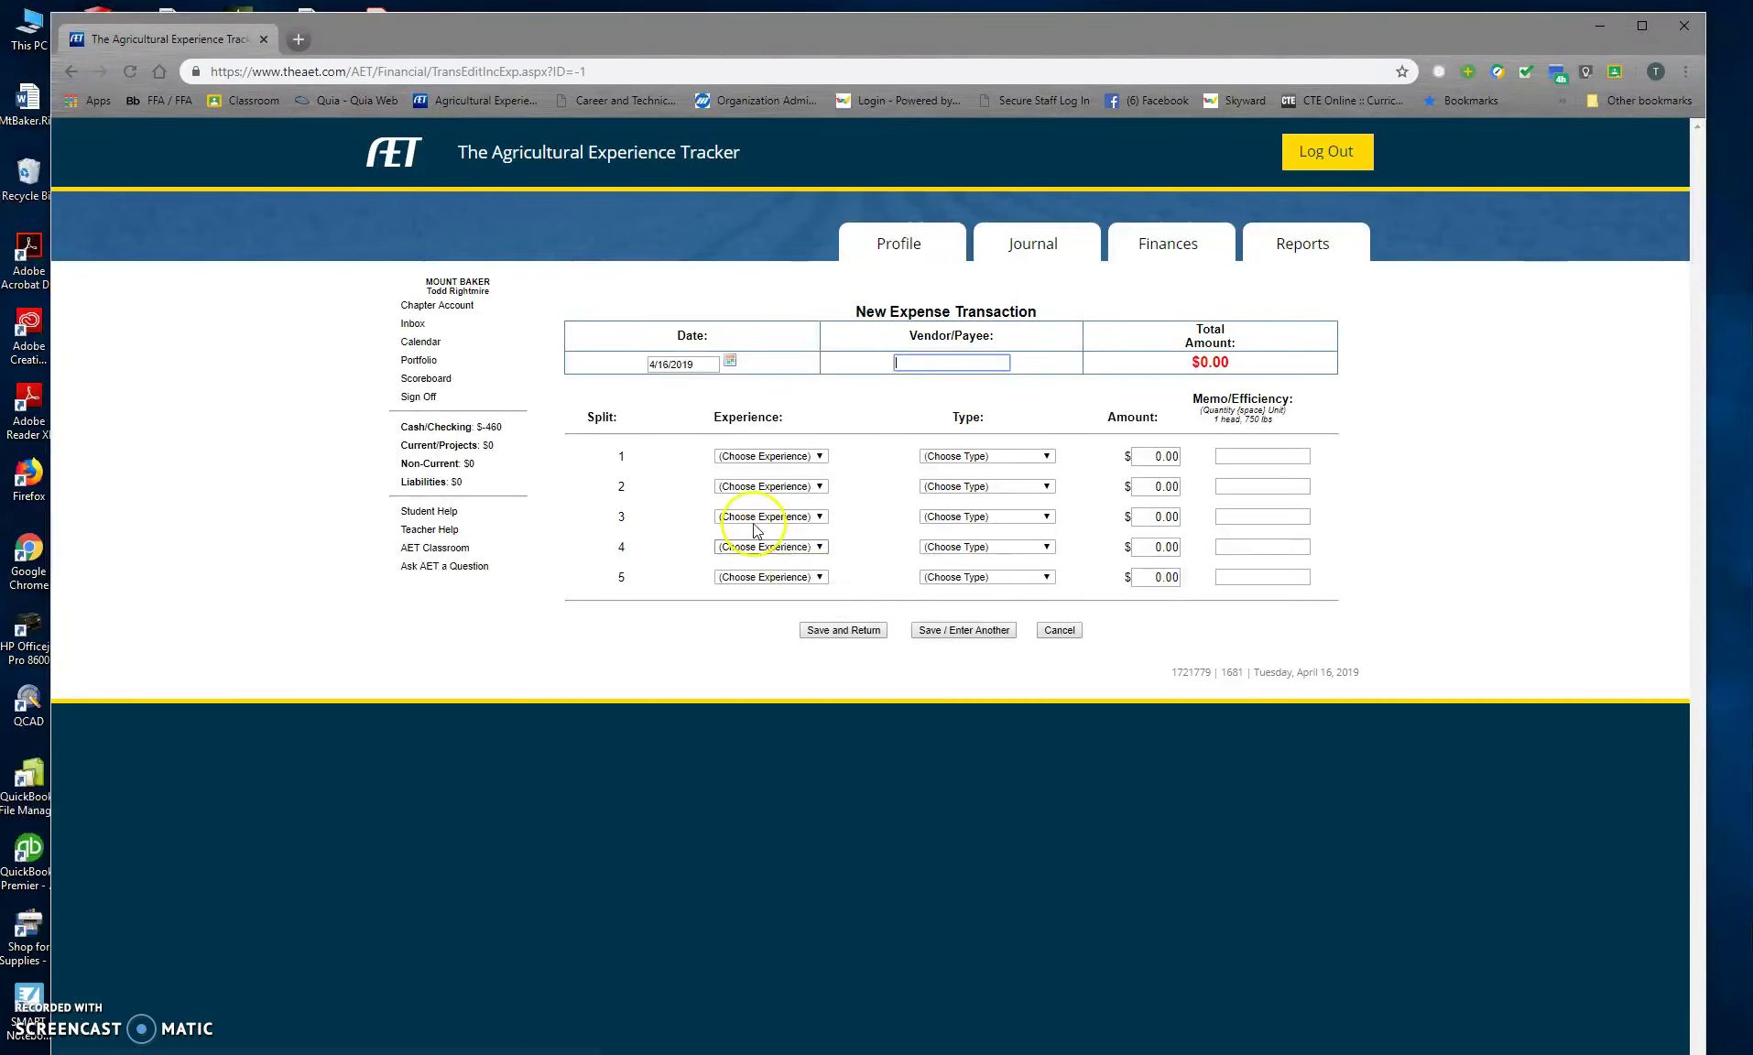
click(730, 360)
click(660, 384)
click(660, 385)
click(660, 385)
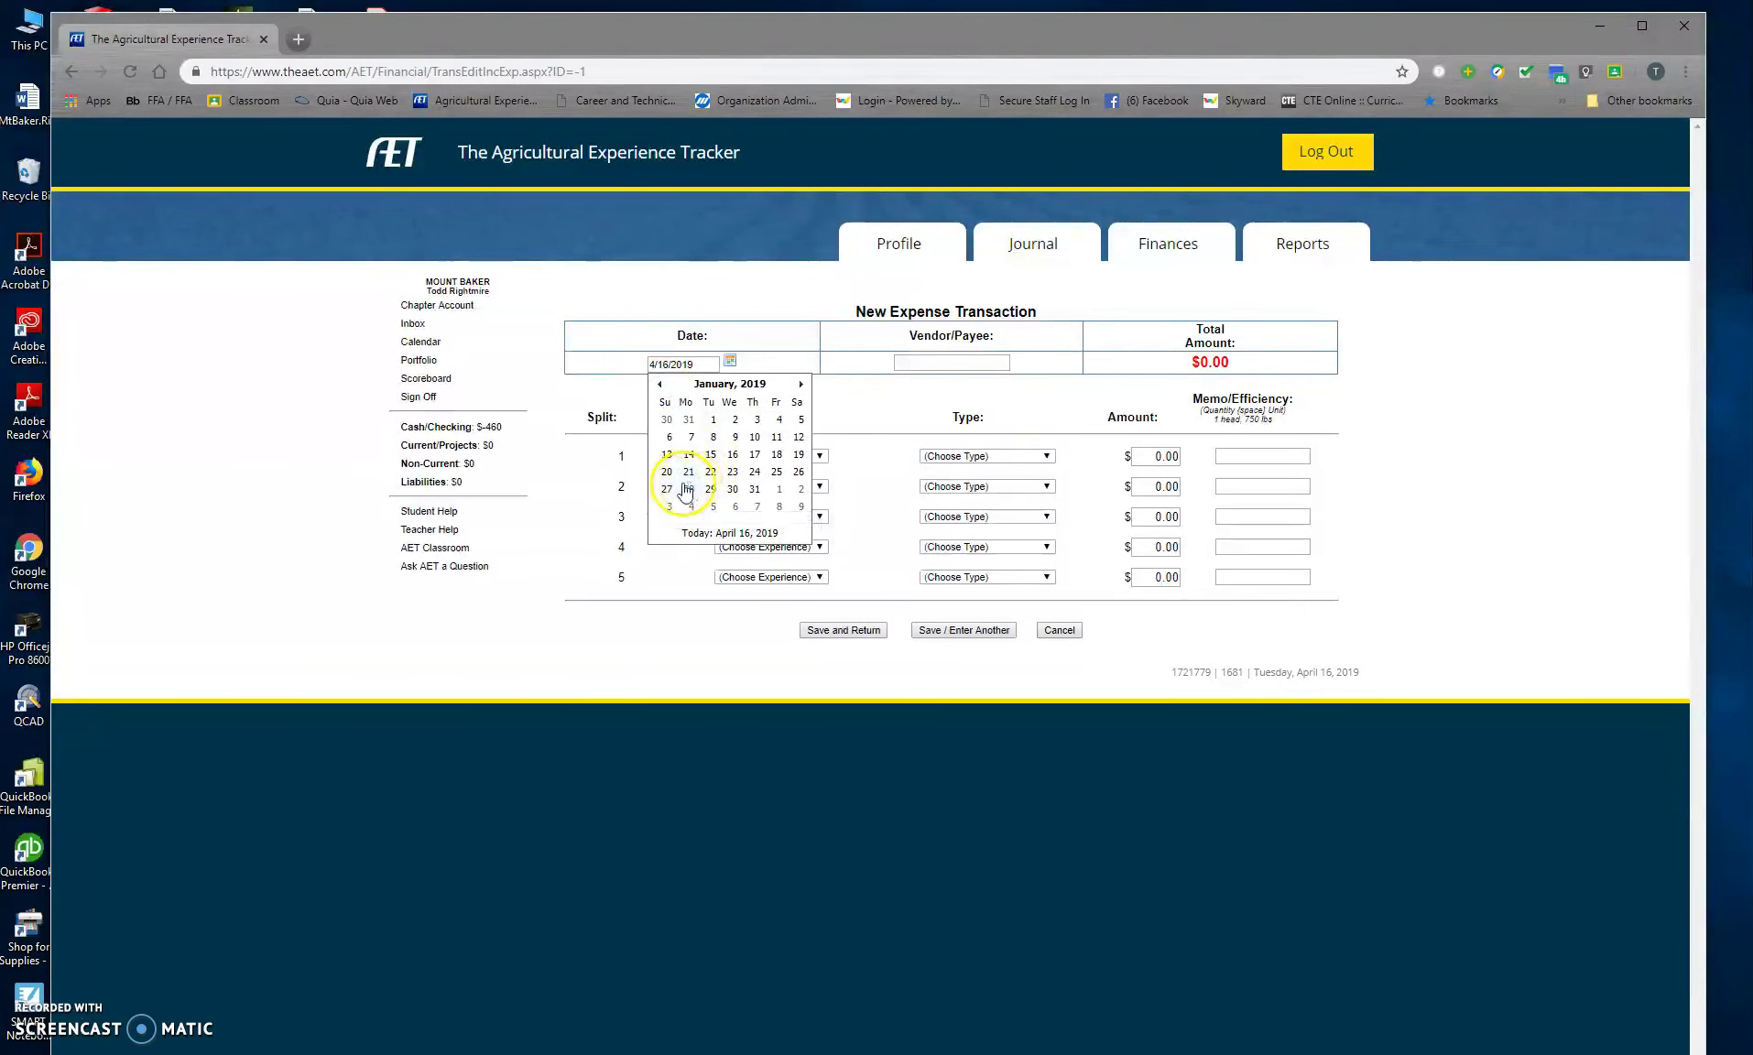
click(667, 488)
Step: Enter the vendor as the expense's payee
click(997, 360)
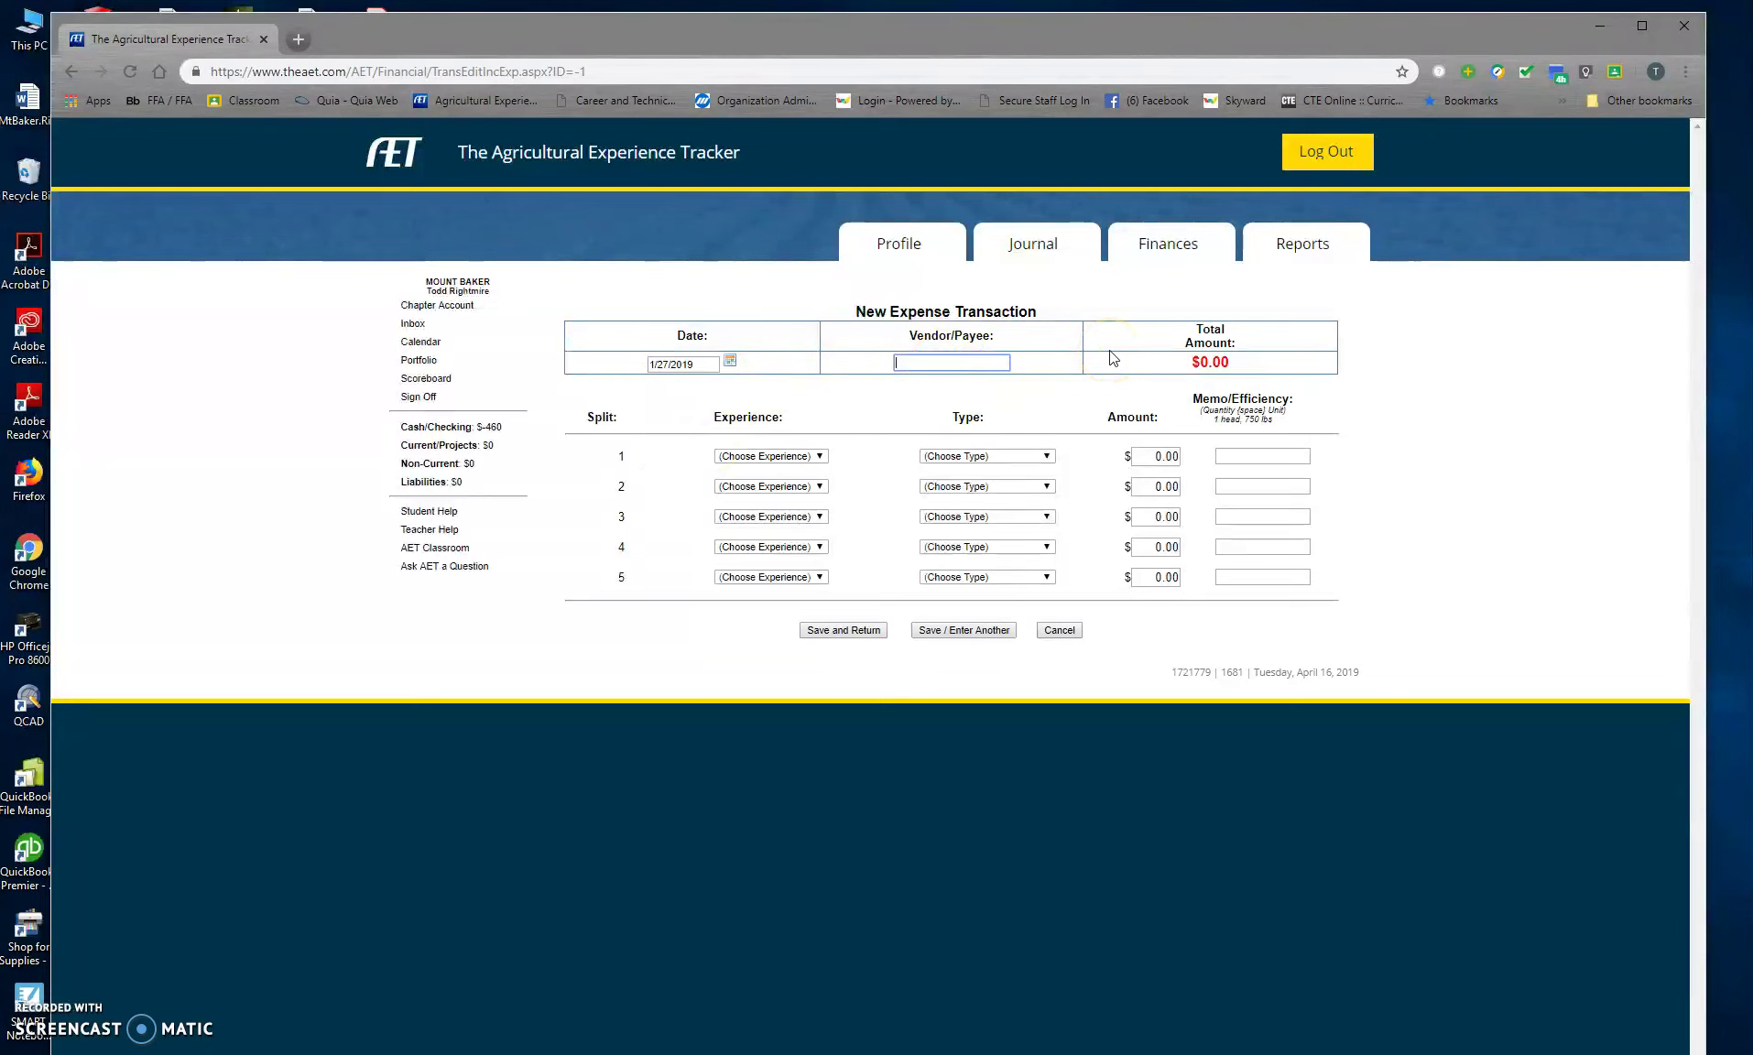
text(Mt. Baker FFA Boosters)
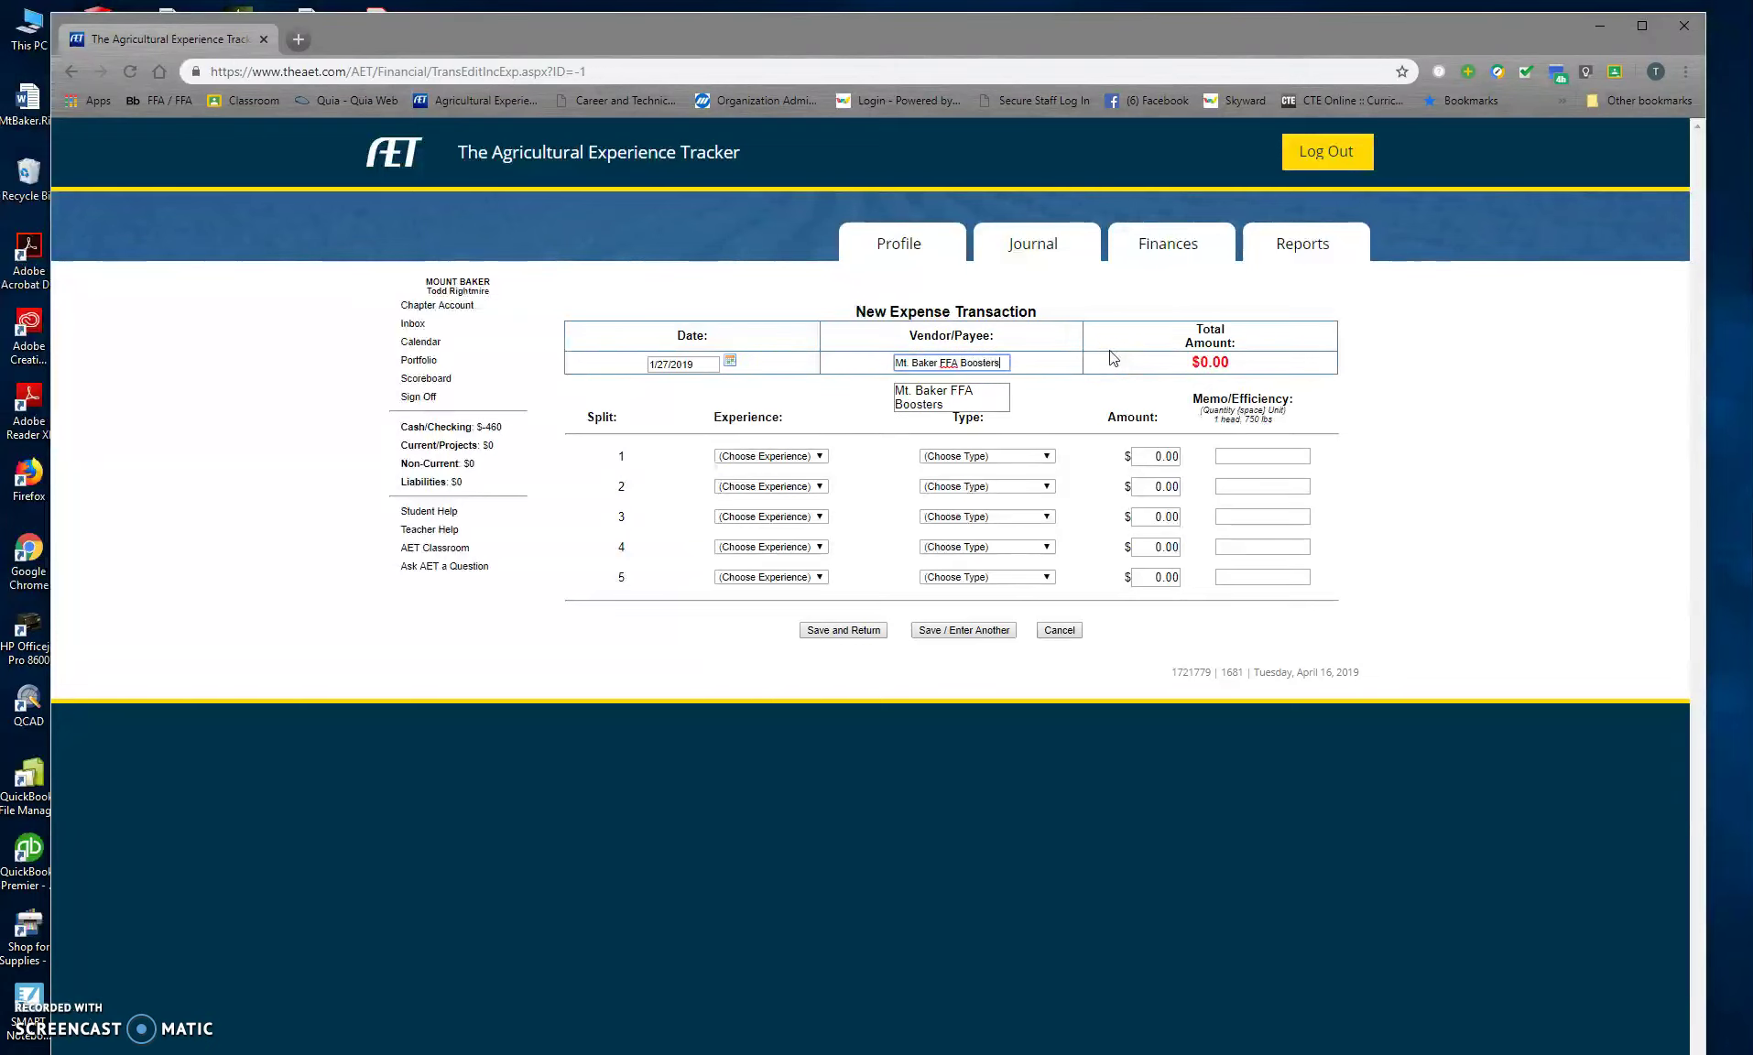
key(BackSpace)
key(BackSpace)
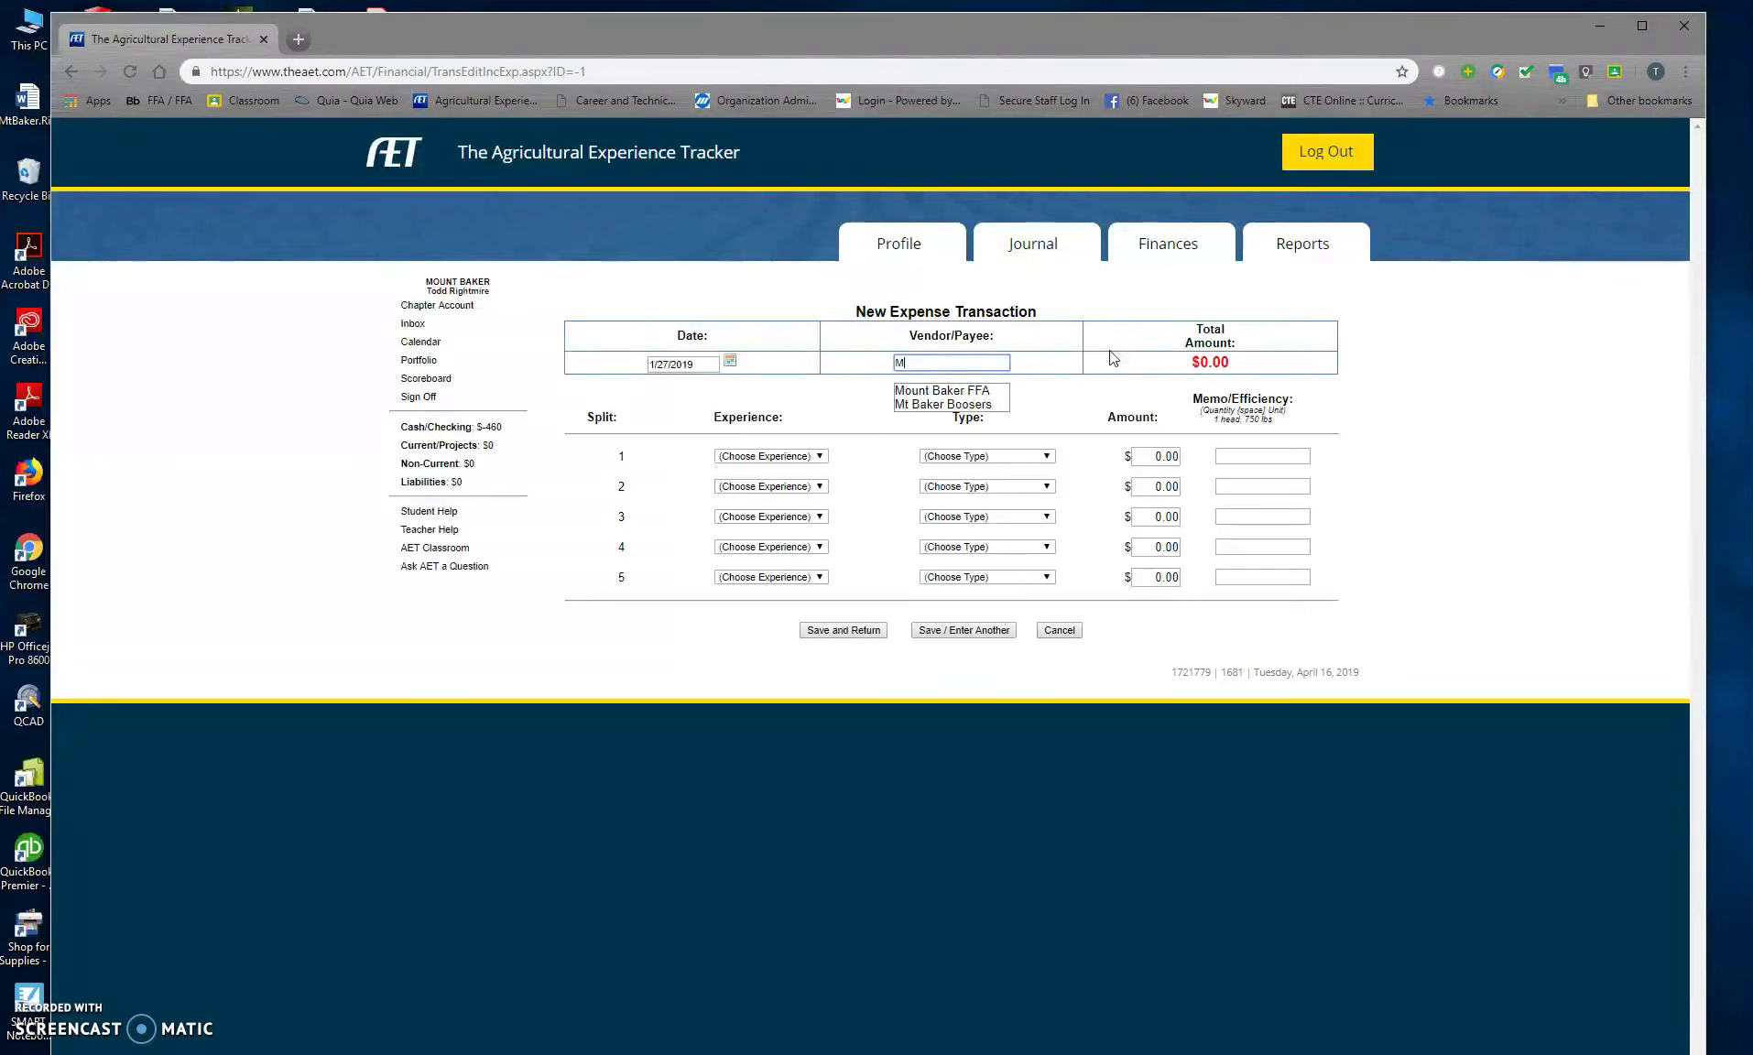
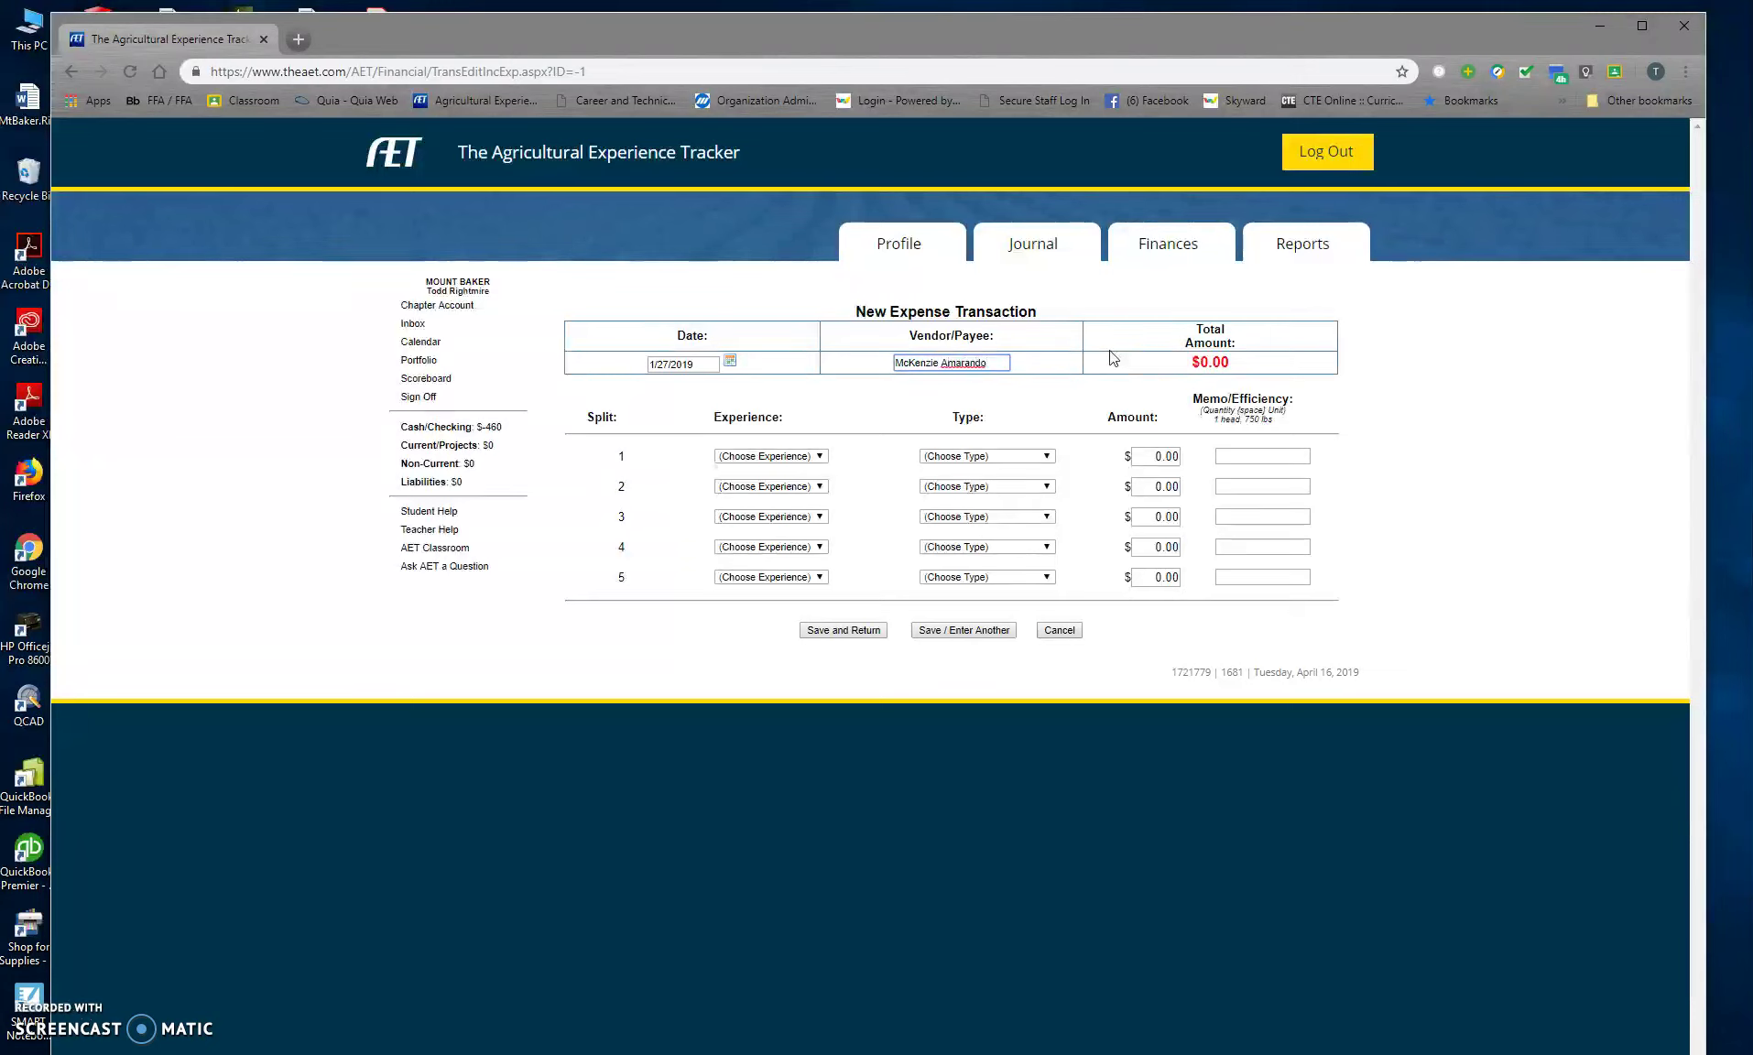
Step: Add a $200 Inventory for Resale line for PSJLS Market Hog, then save and start another
click(820, 456)
click(793, 519)
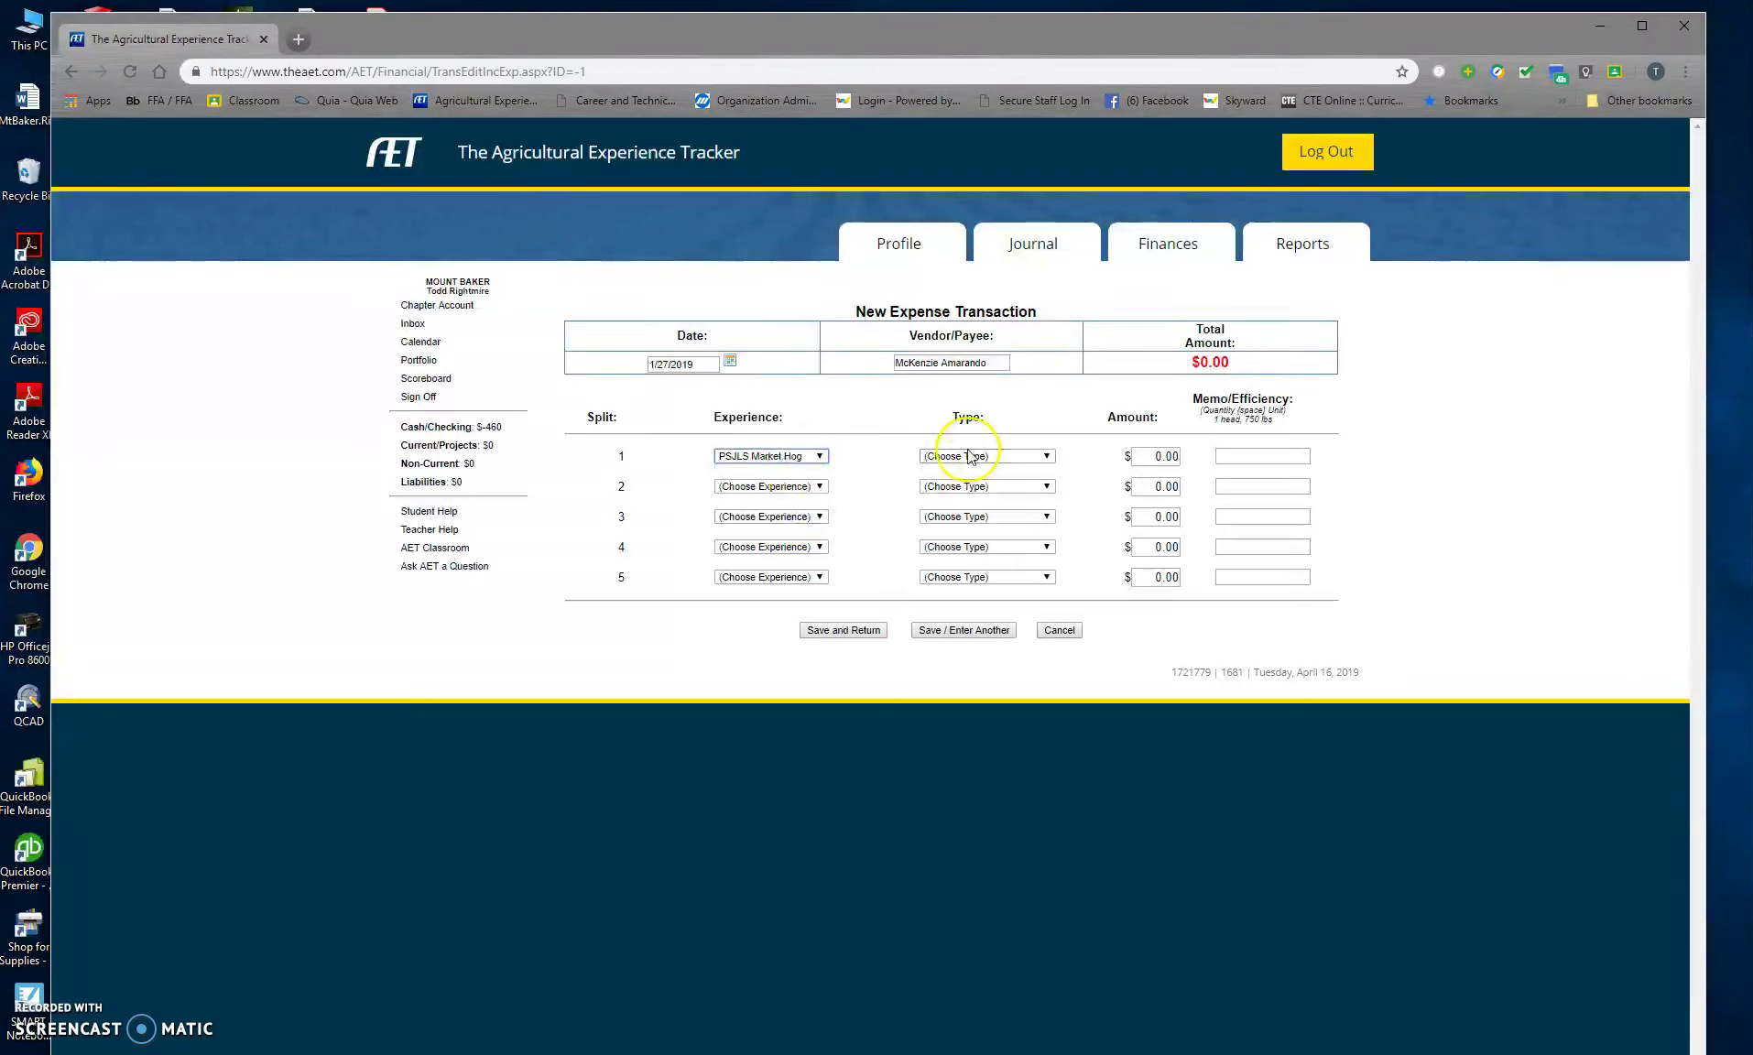
click(957, 456)
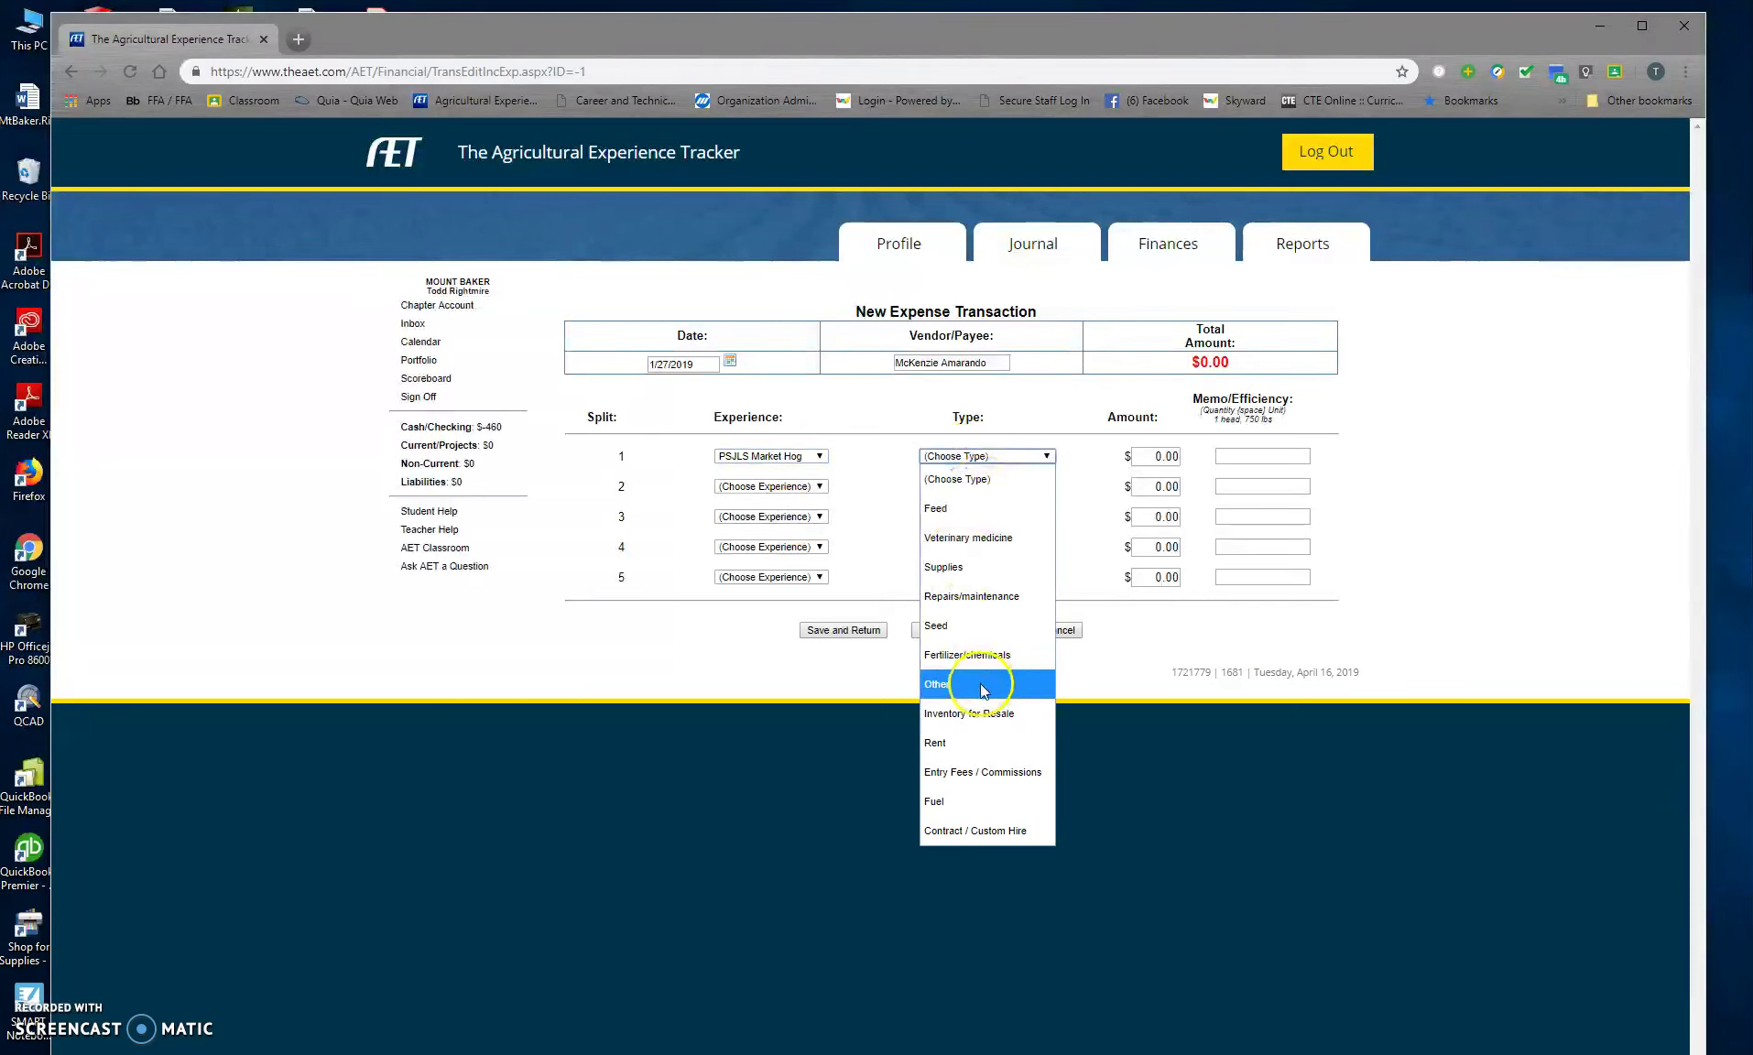
click(944, 743)
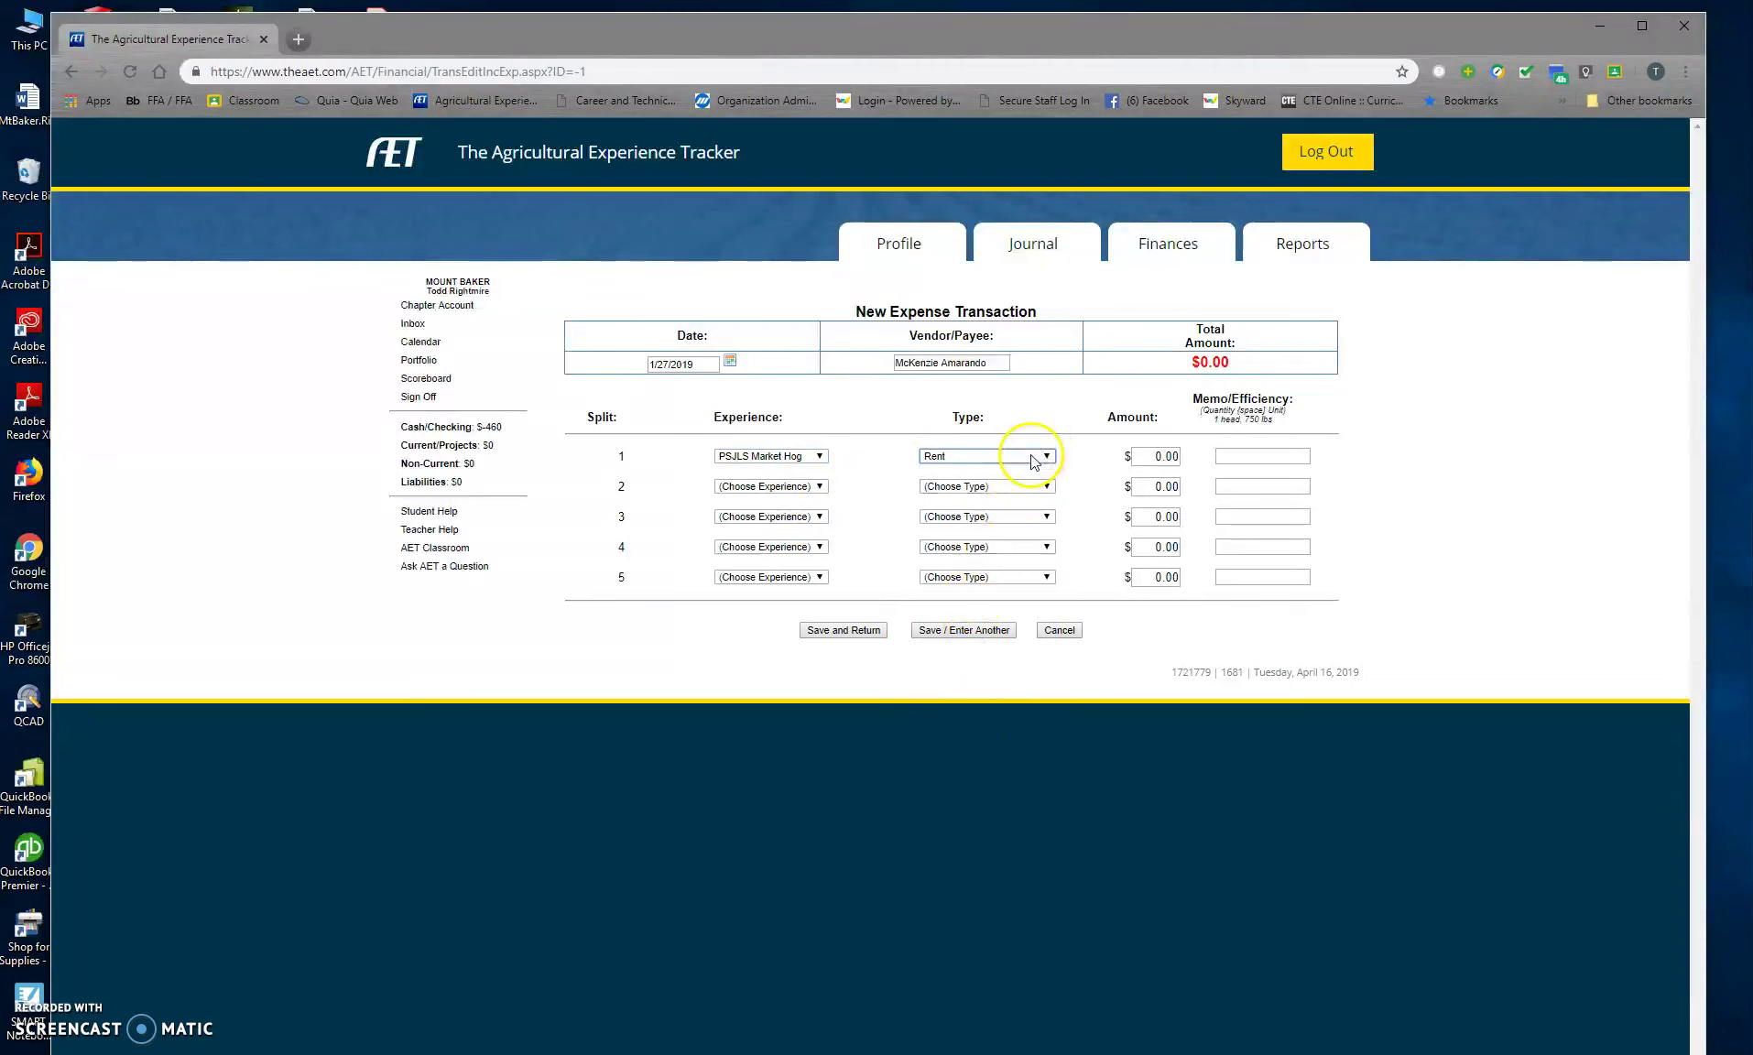
click(1023, 456)
click(986, 715)
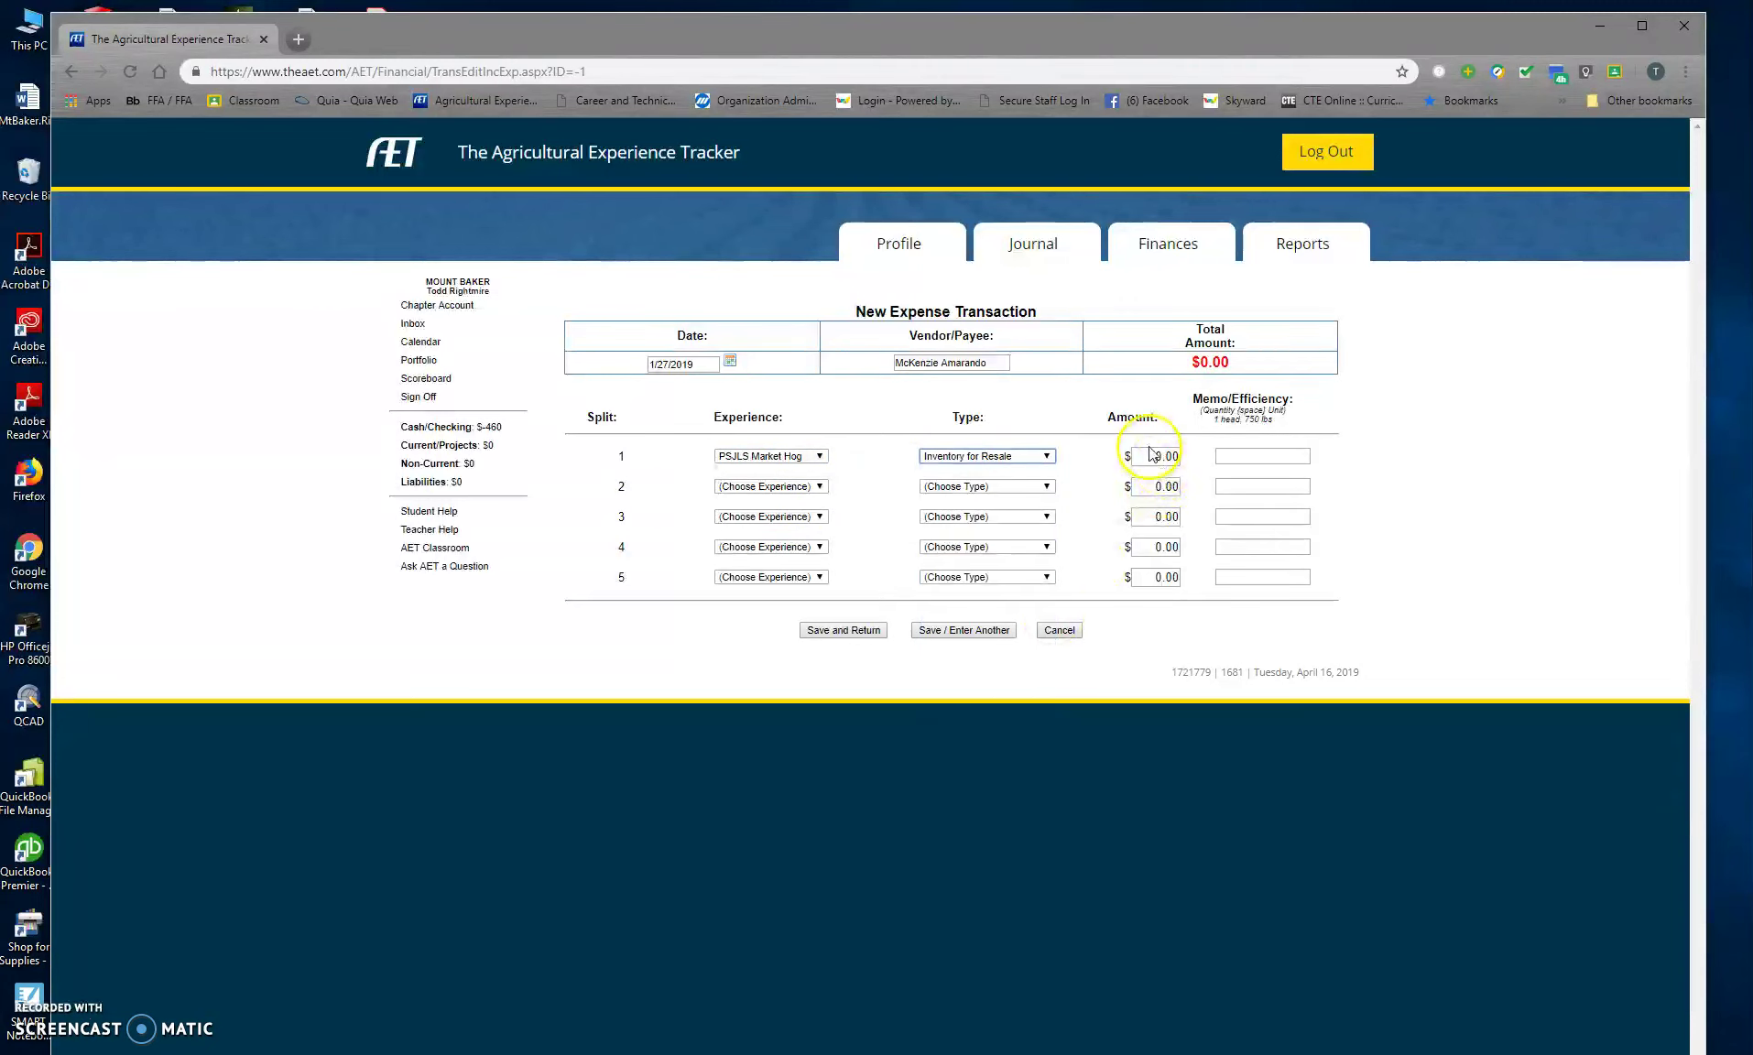
key(Tab)
text(200)
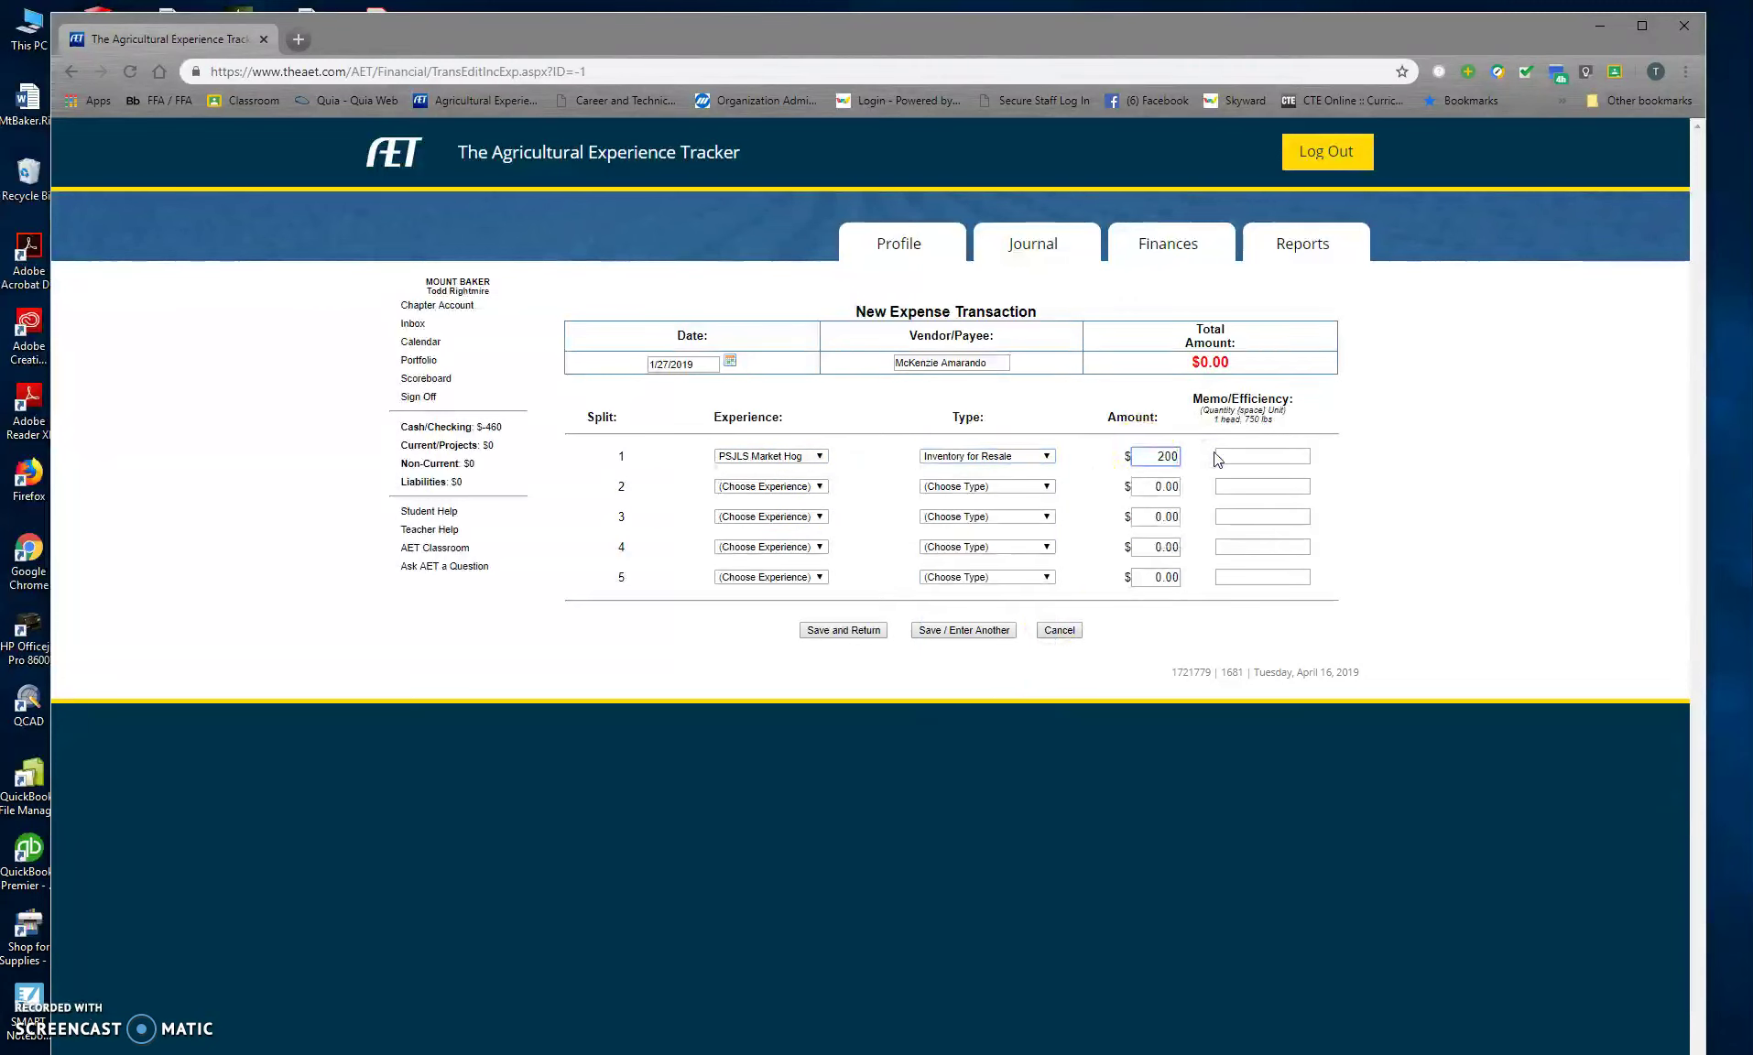
click(1248, 457)
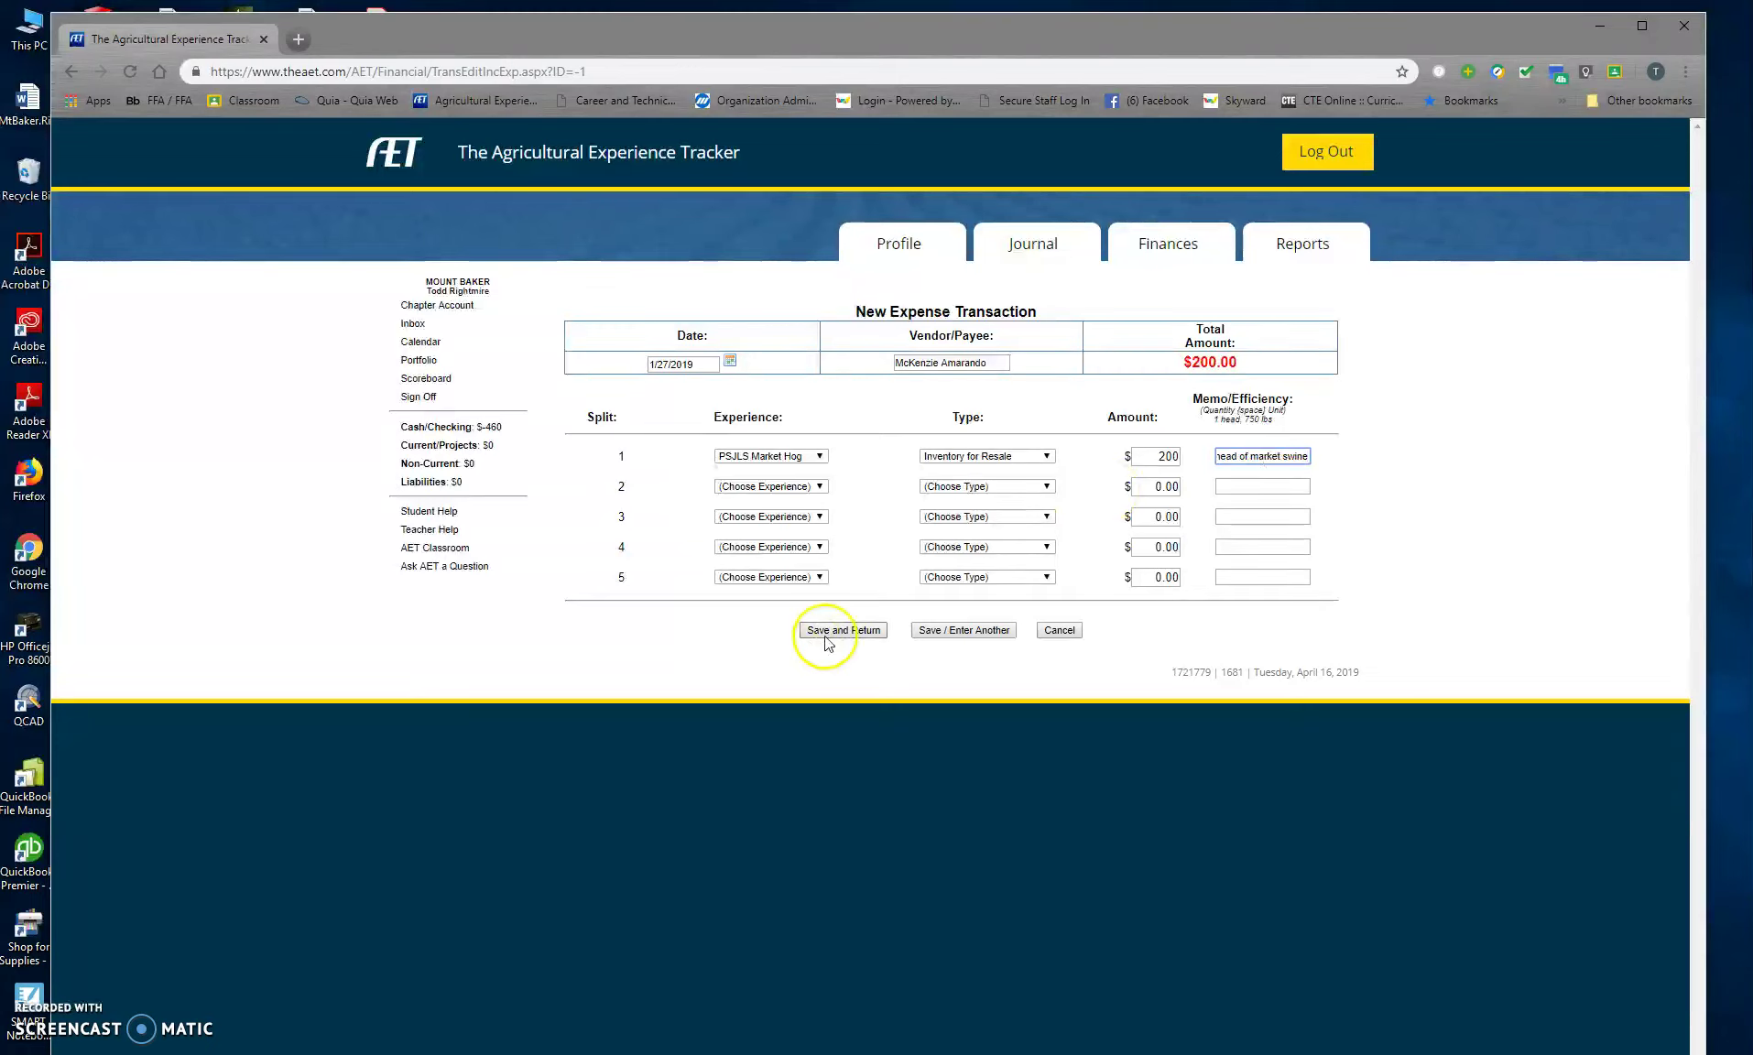
click(975, 632)
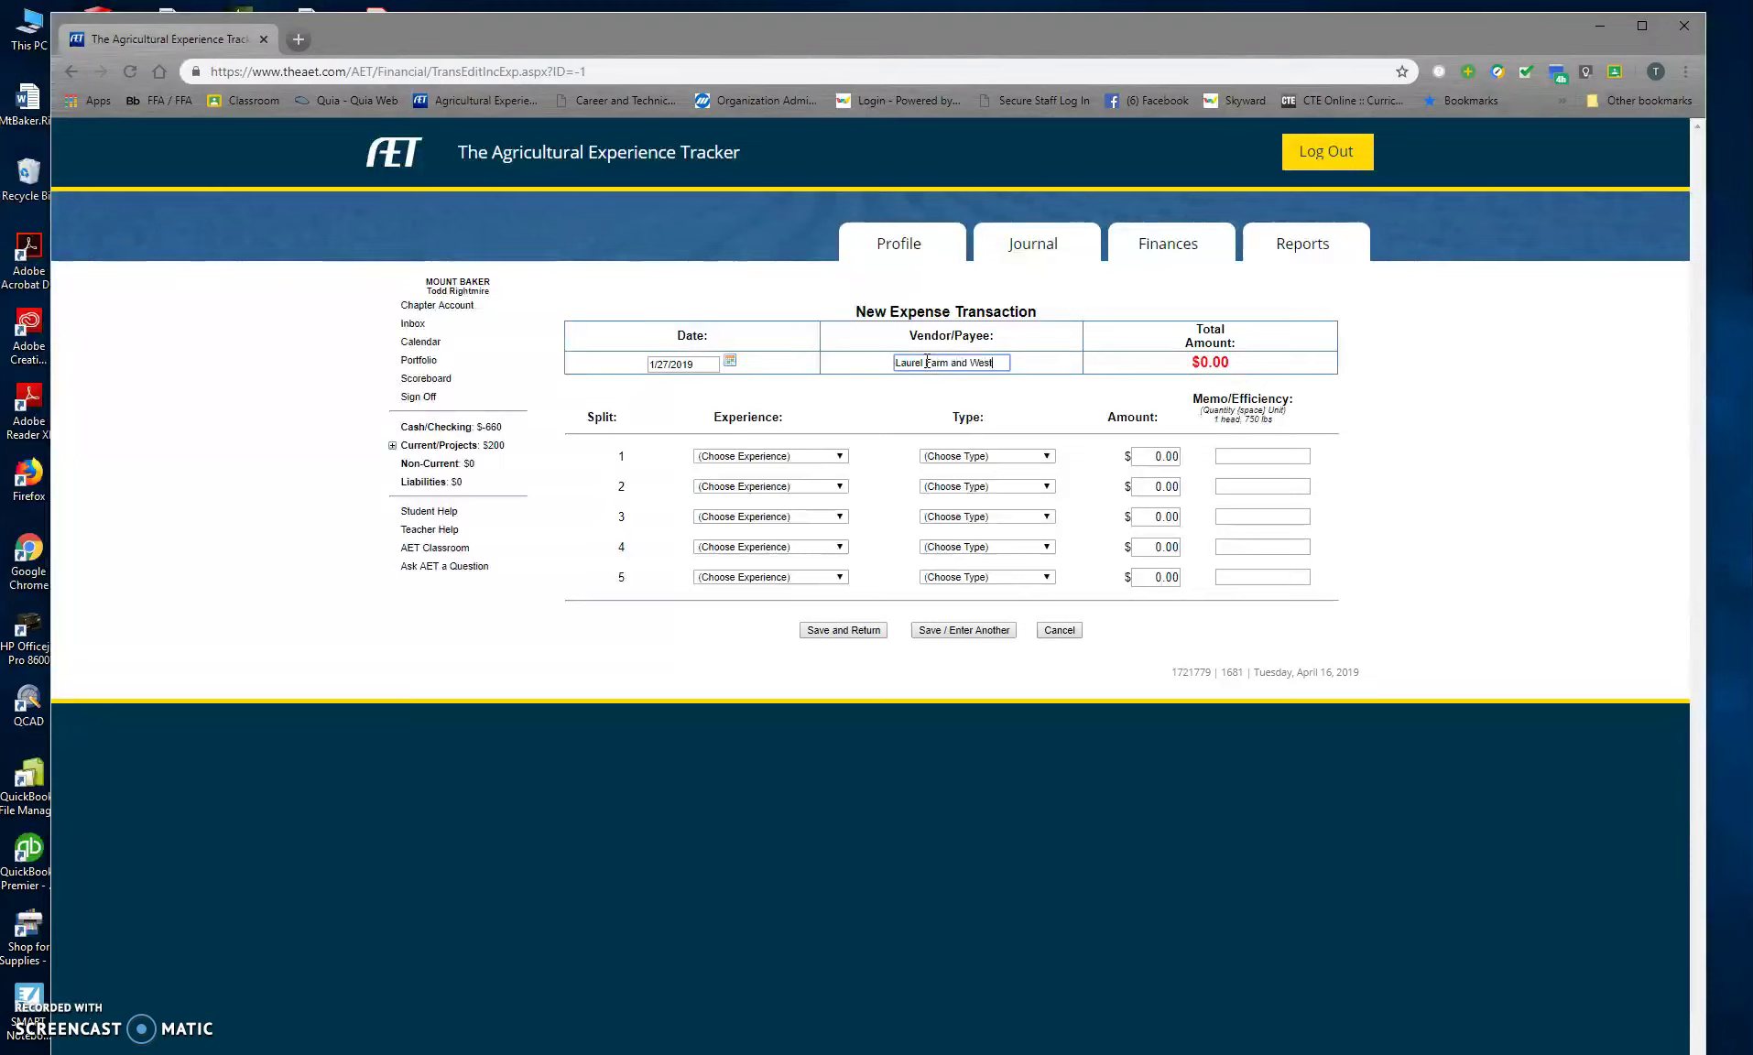
Step: Log a $250 Feed line for PSJLS Market Hog with memo Feed, then save and enter another
click(770, 457)
click(781, 509)
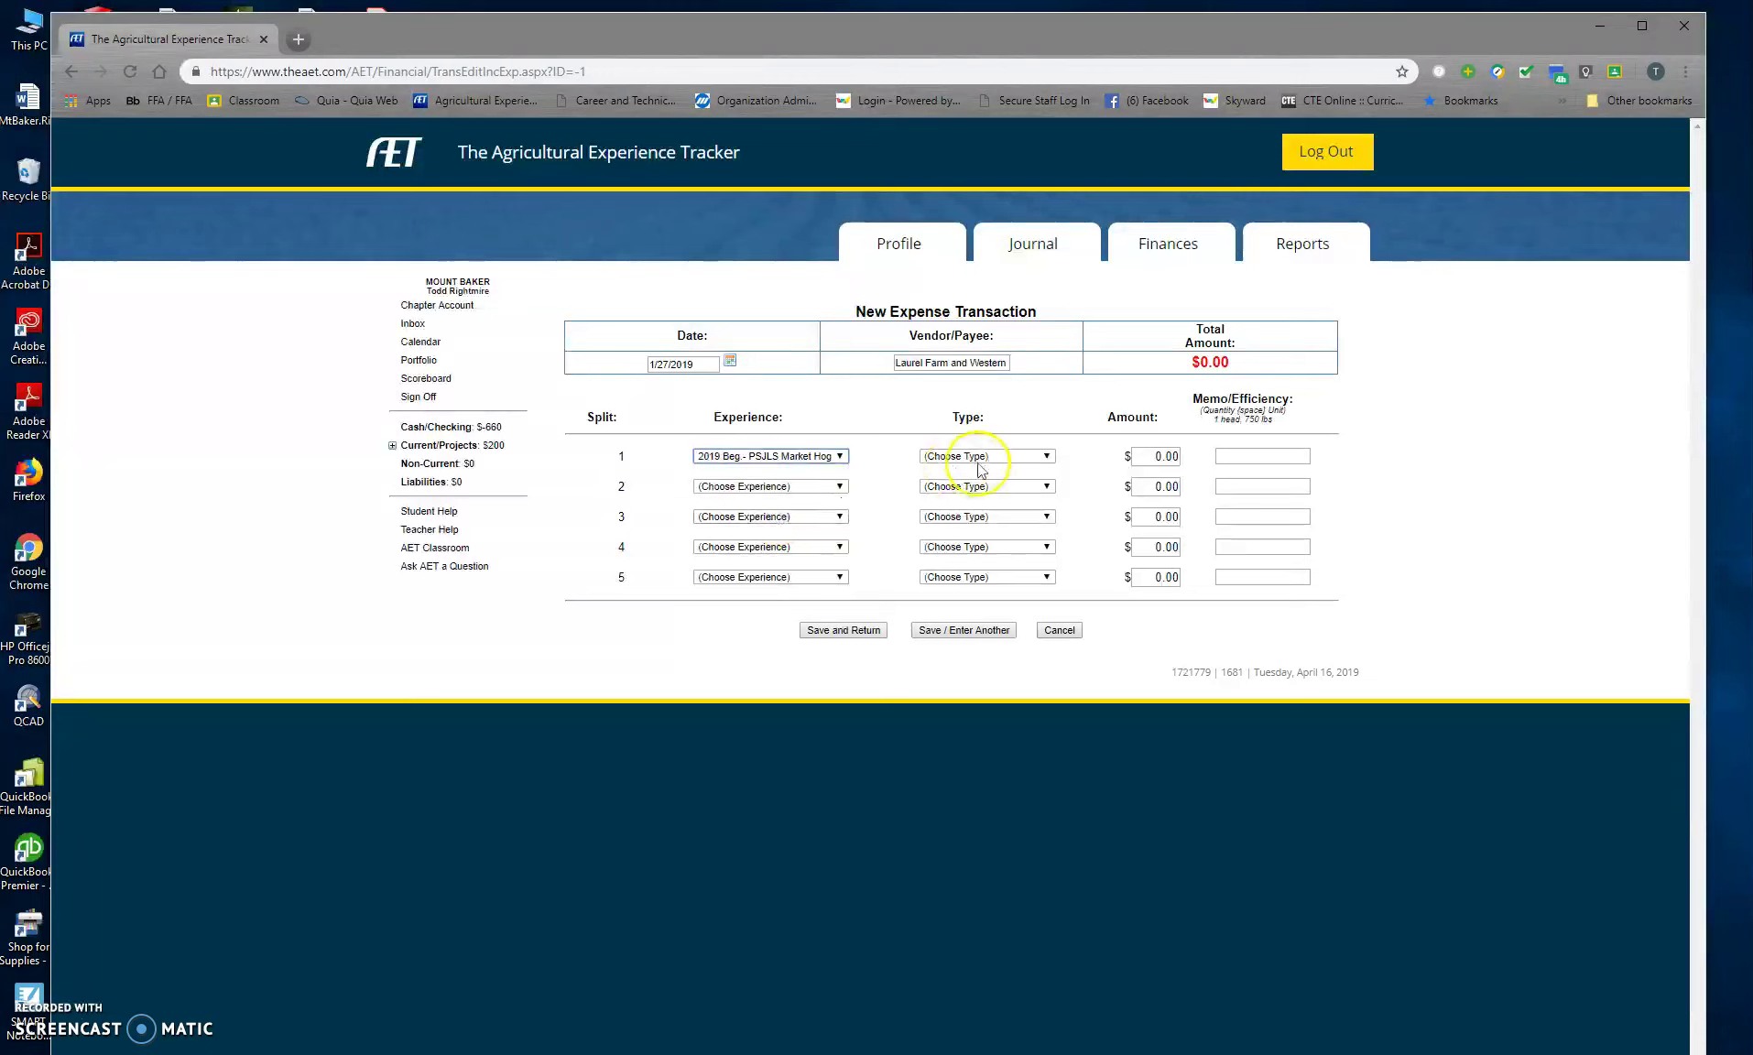
click(998, 456)
click(978, 511)
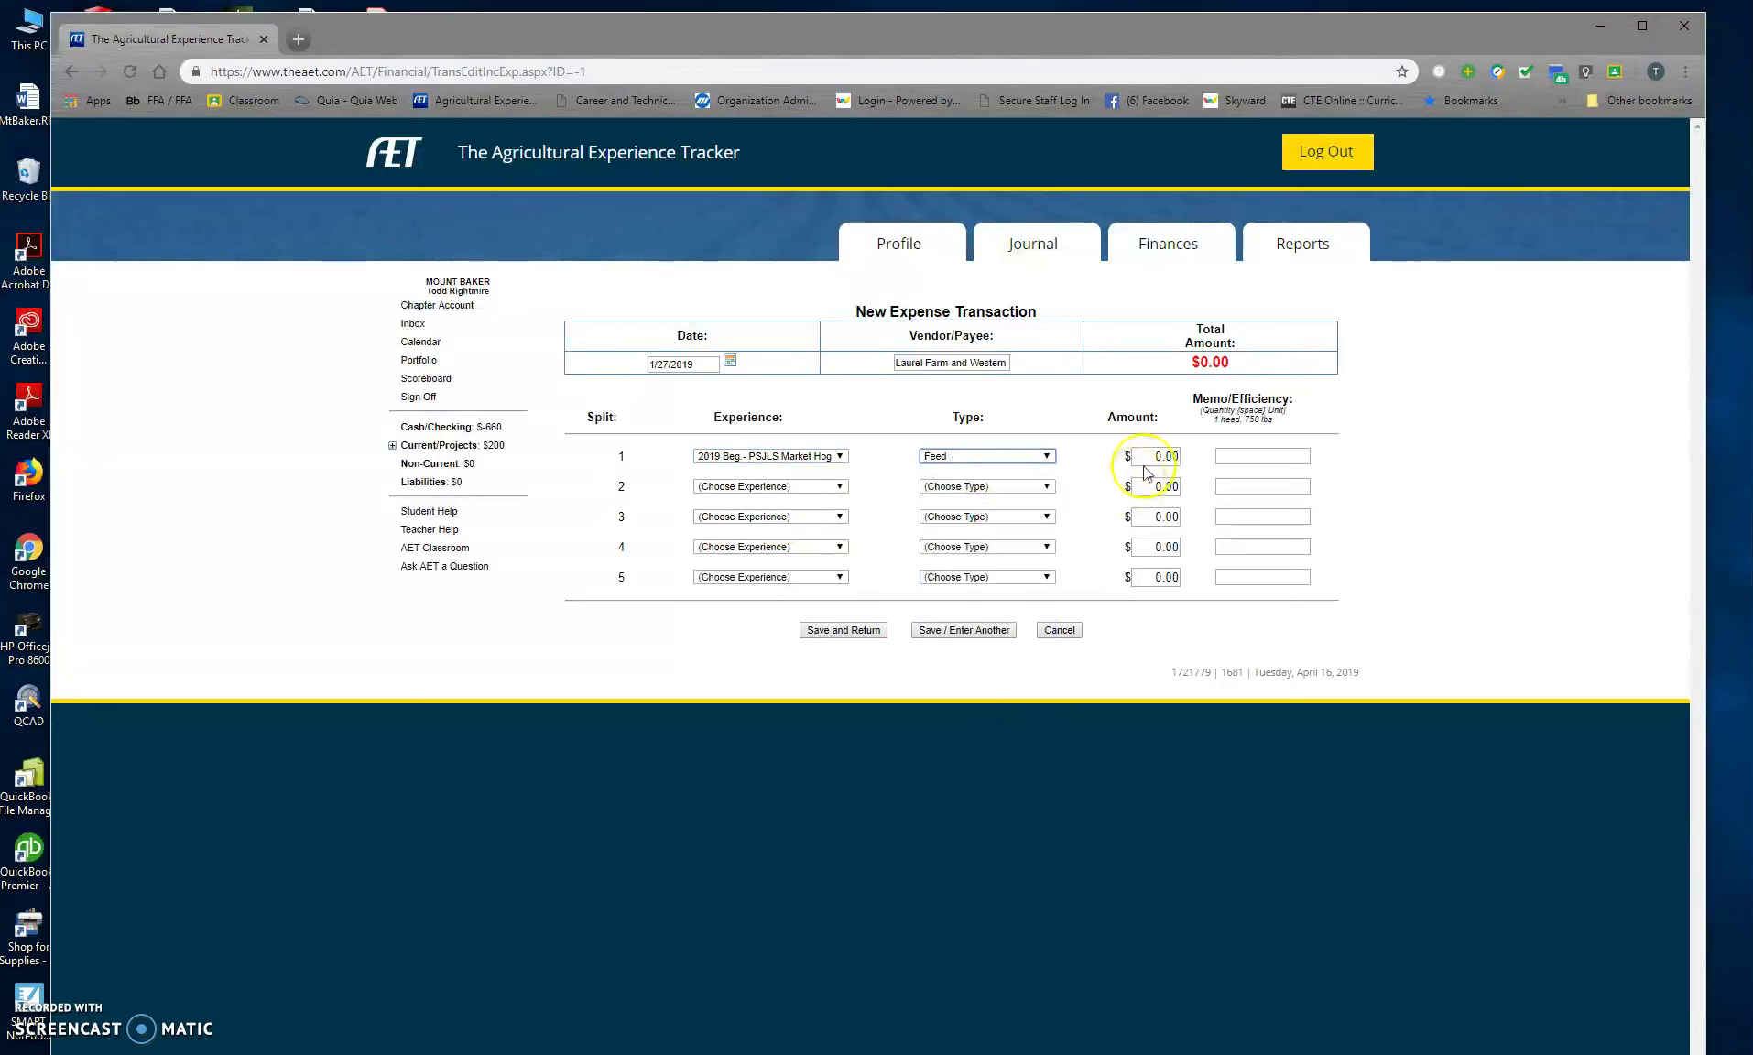
click(1166, 456)
text(250)
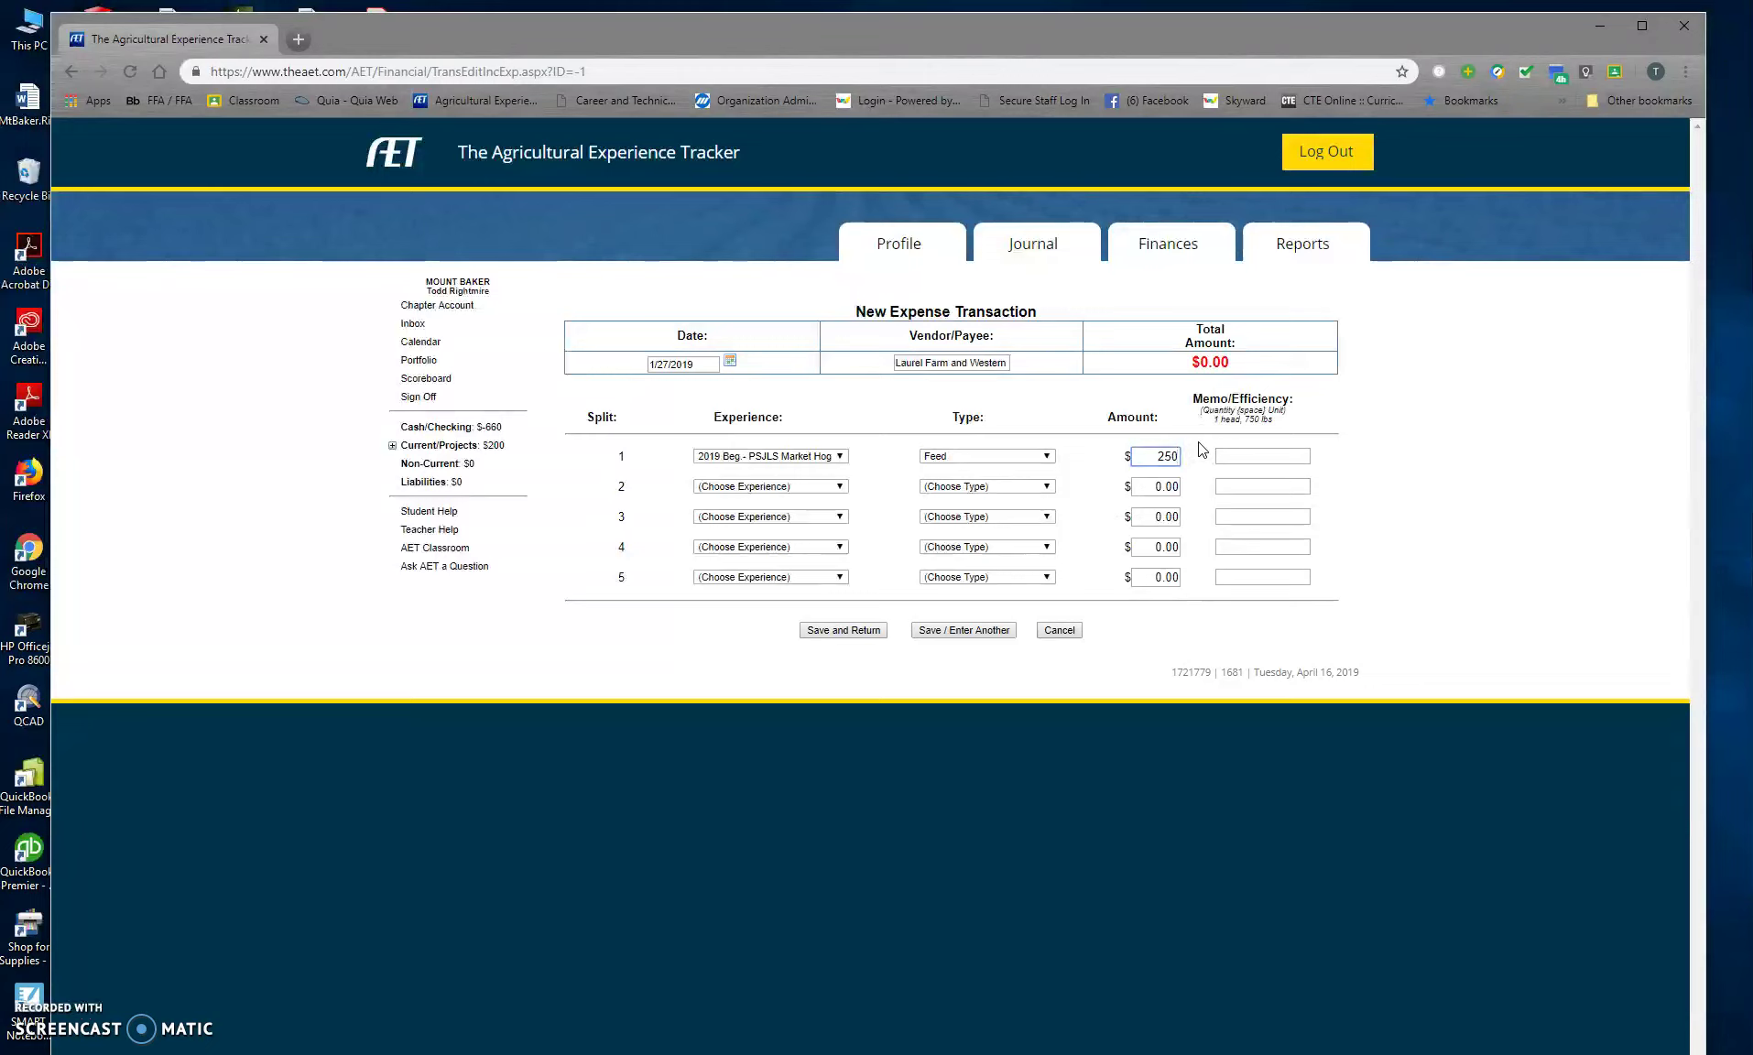
click(1286, 456)
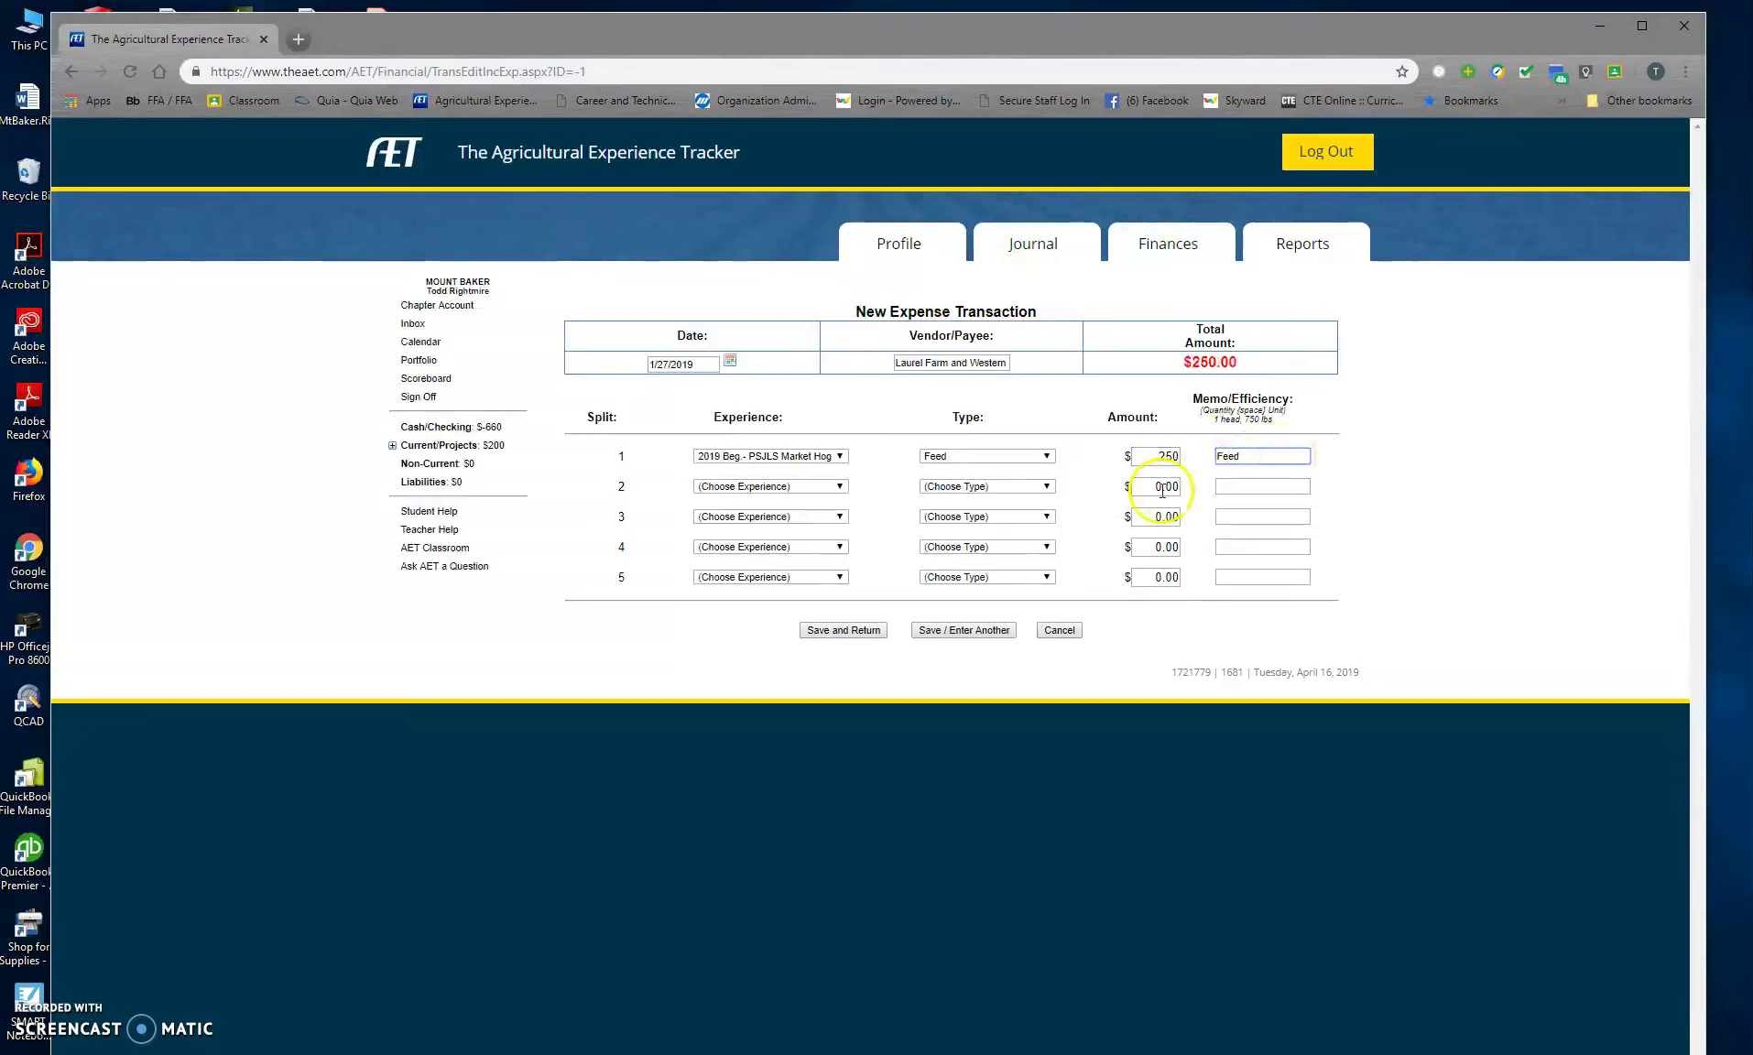
click(858, 634)
click(854, 640)
click(983, 632)
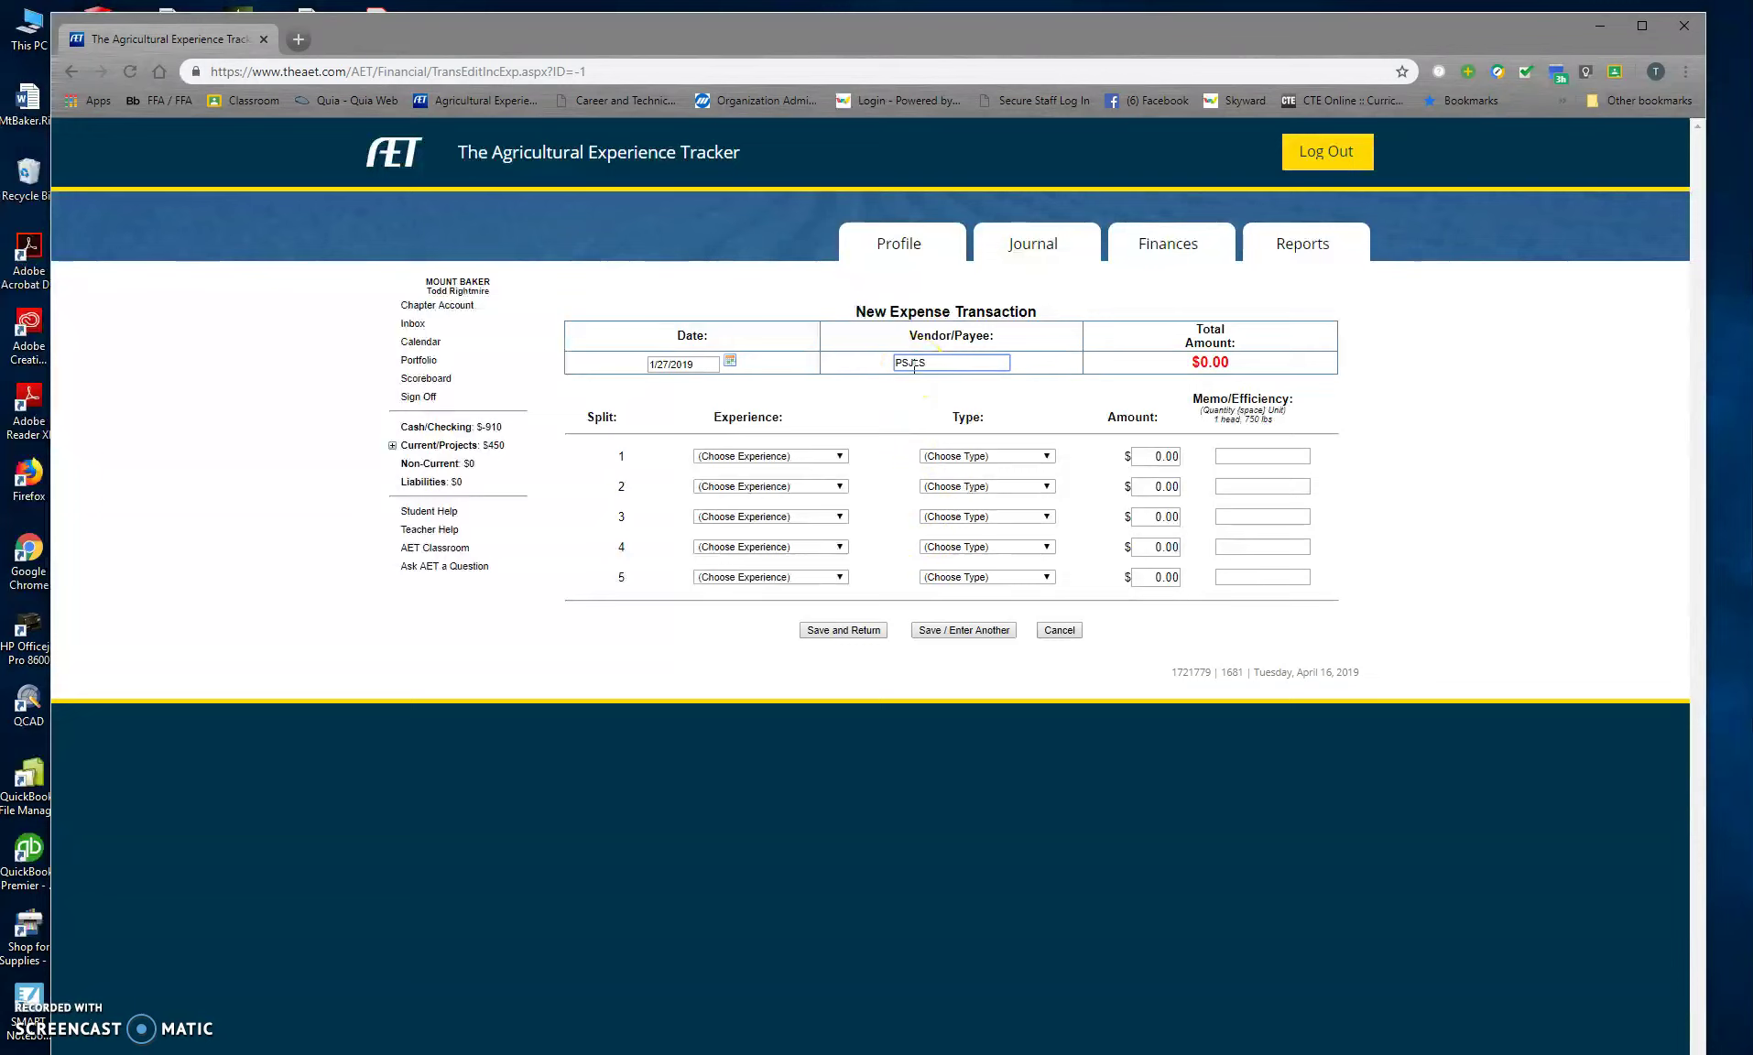
Step: Enter a $5 Entry Fees / Commissions expense to PSJLS for the Market Hog and save
text(PSJLS)
click(770, 457)
click(758, 509)
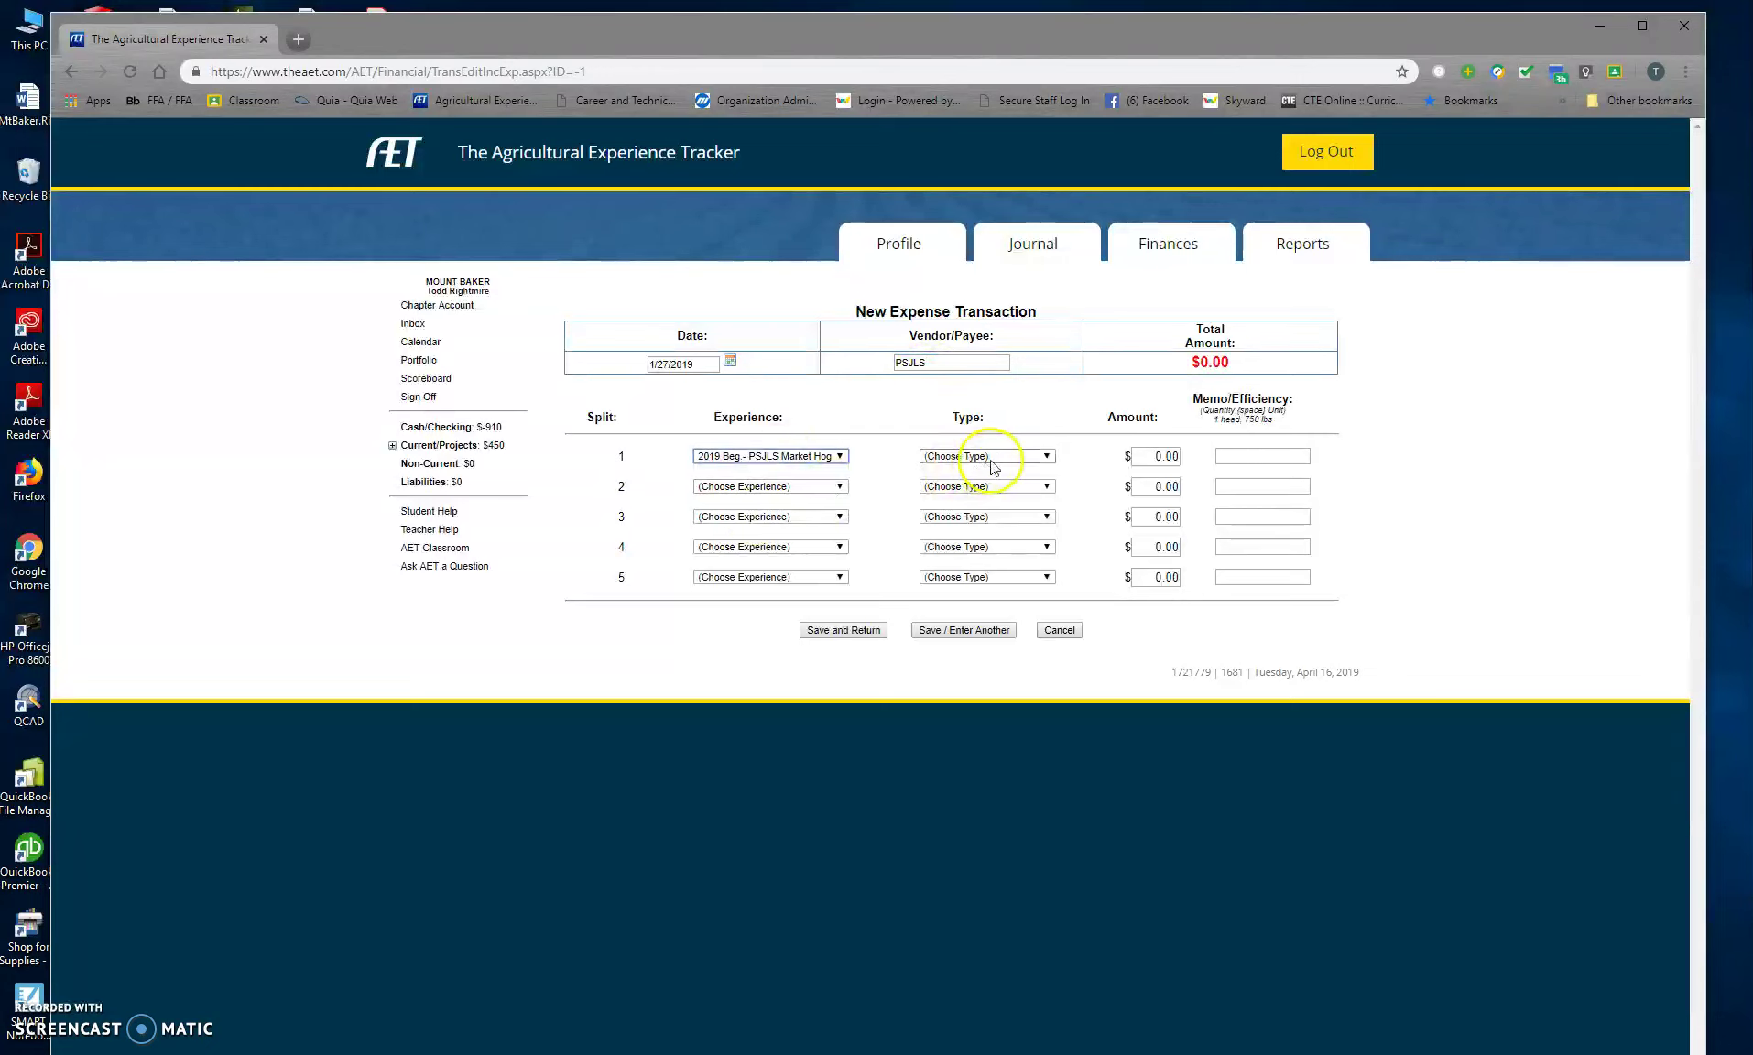
click(989, 456)
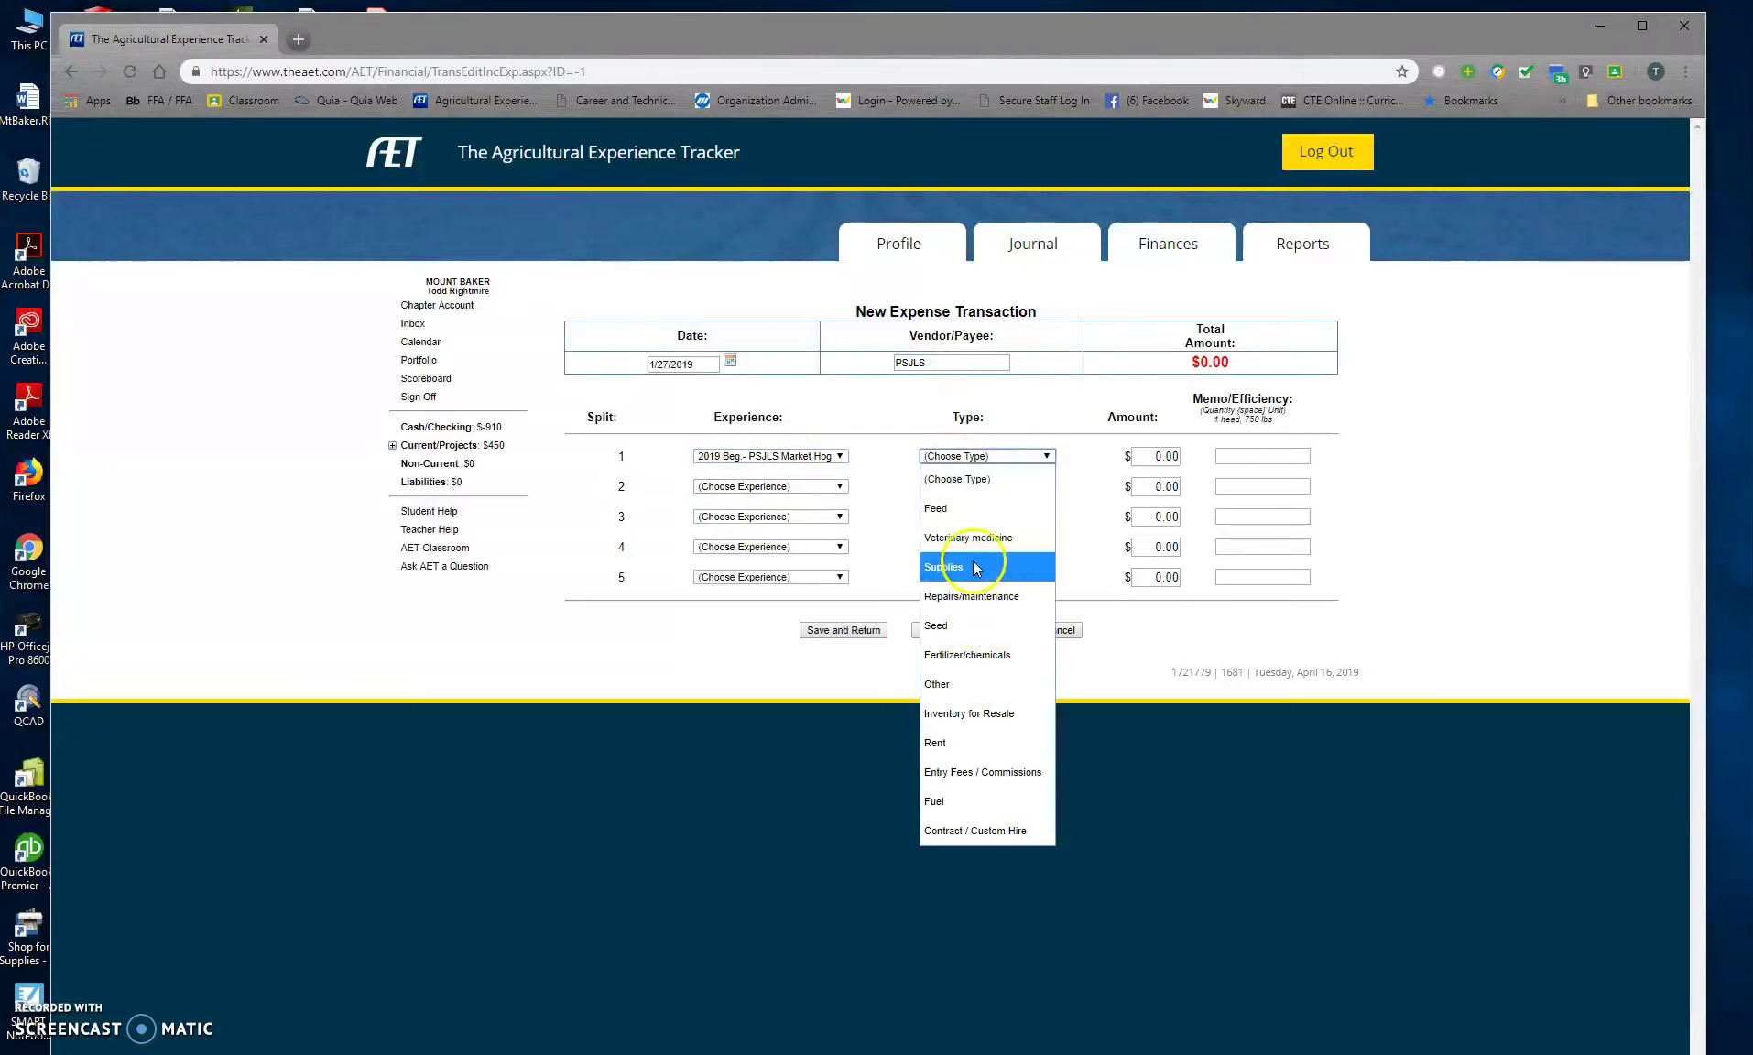
click(987, 774)
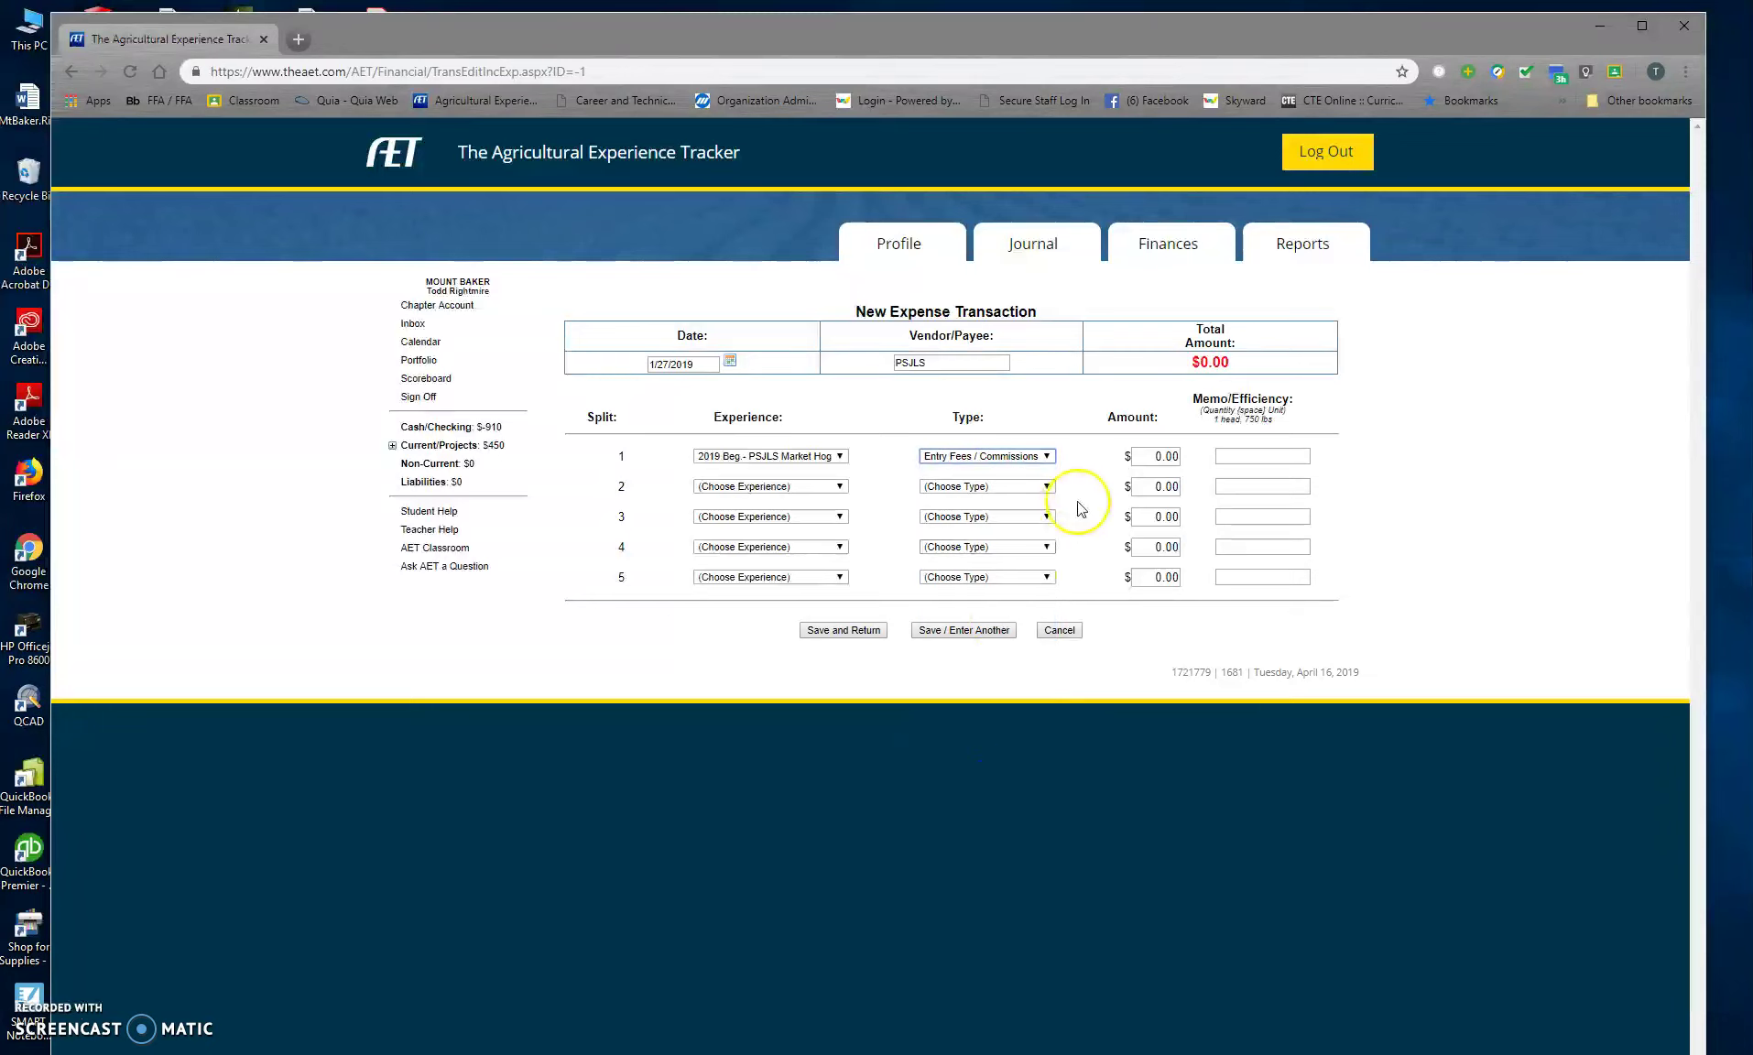
click(1146, 456)
text(5)
click(836, 630)
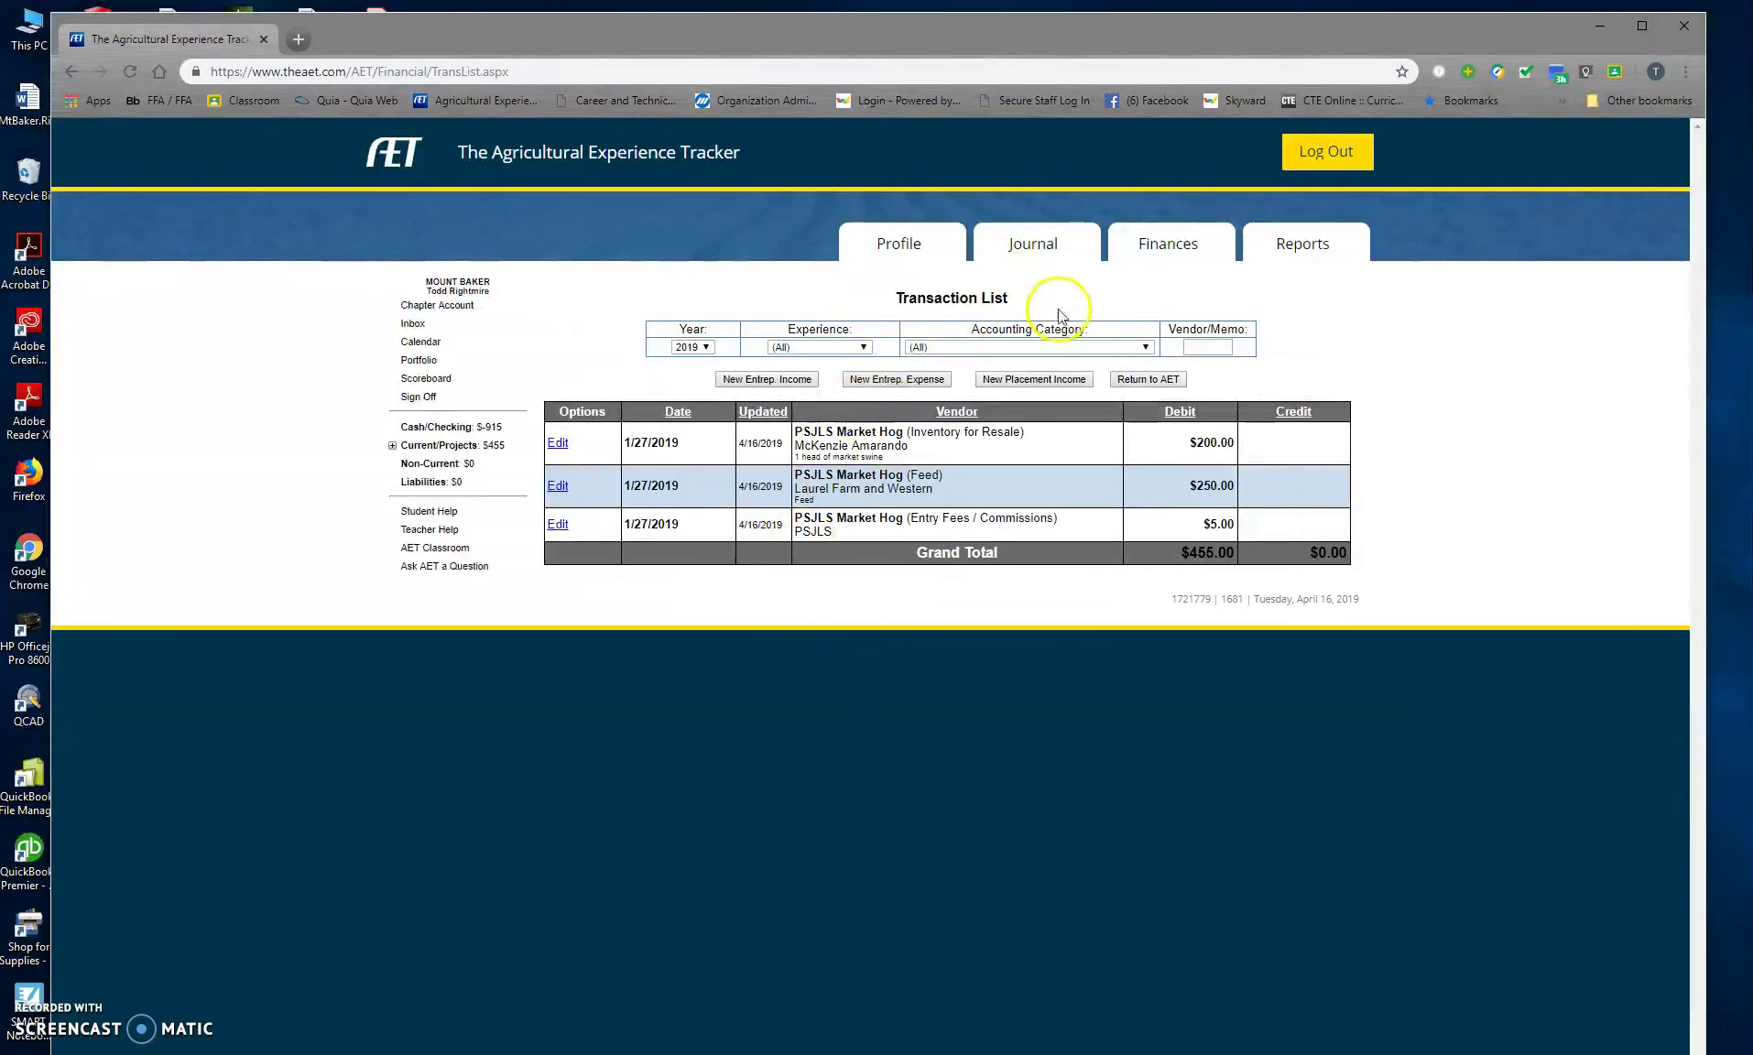
Step: Open a new entry in the Market Livestock Manager for PSJLS Market Hog
click(1180, 252)
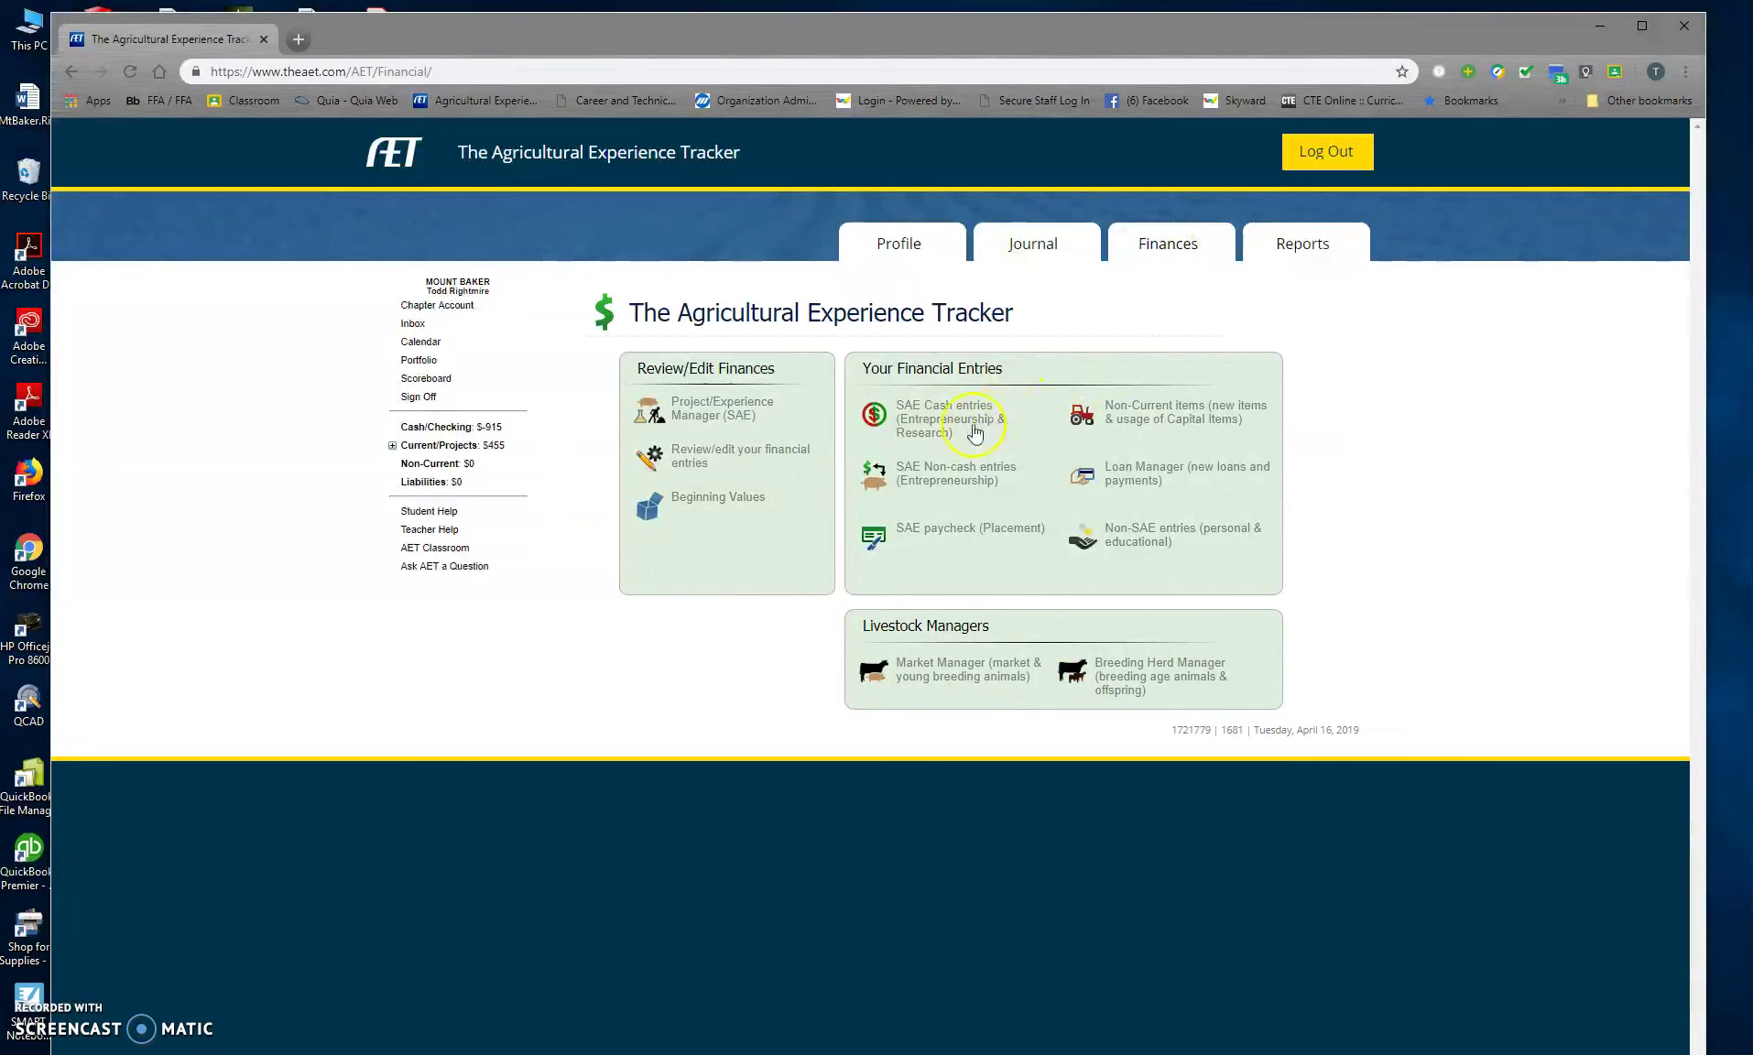
click(940, 675)
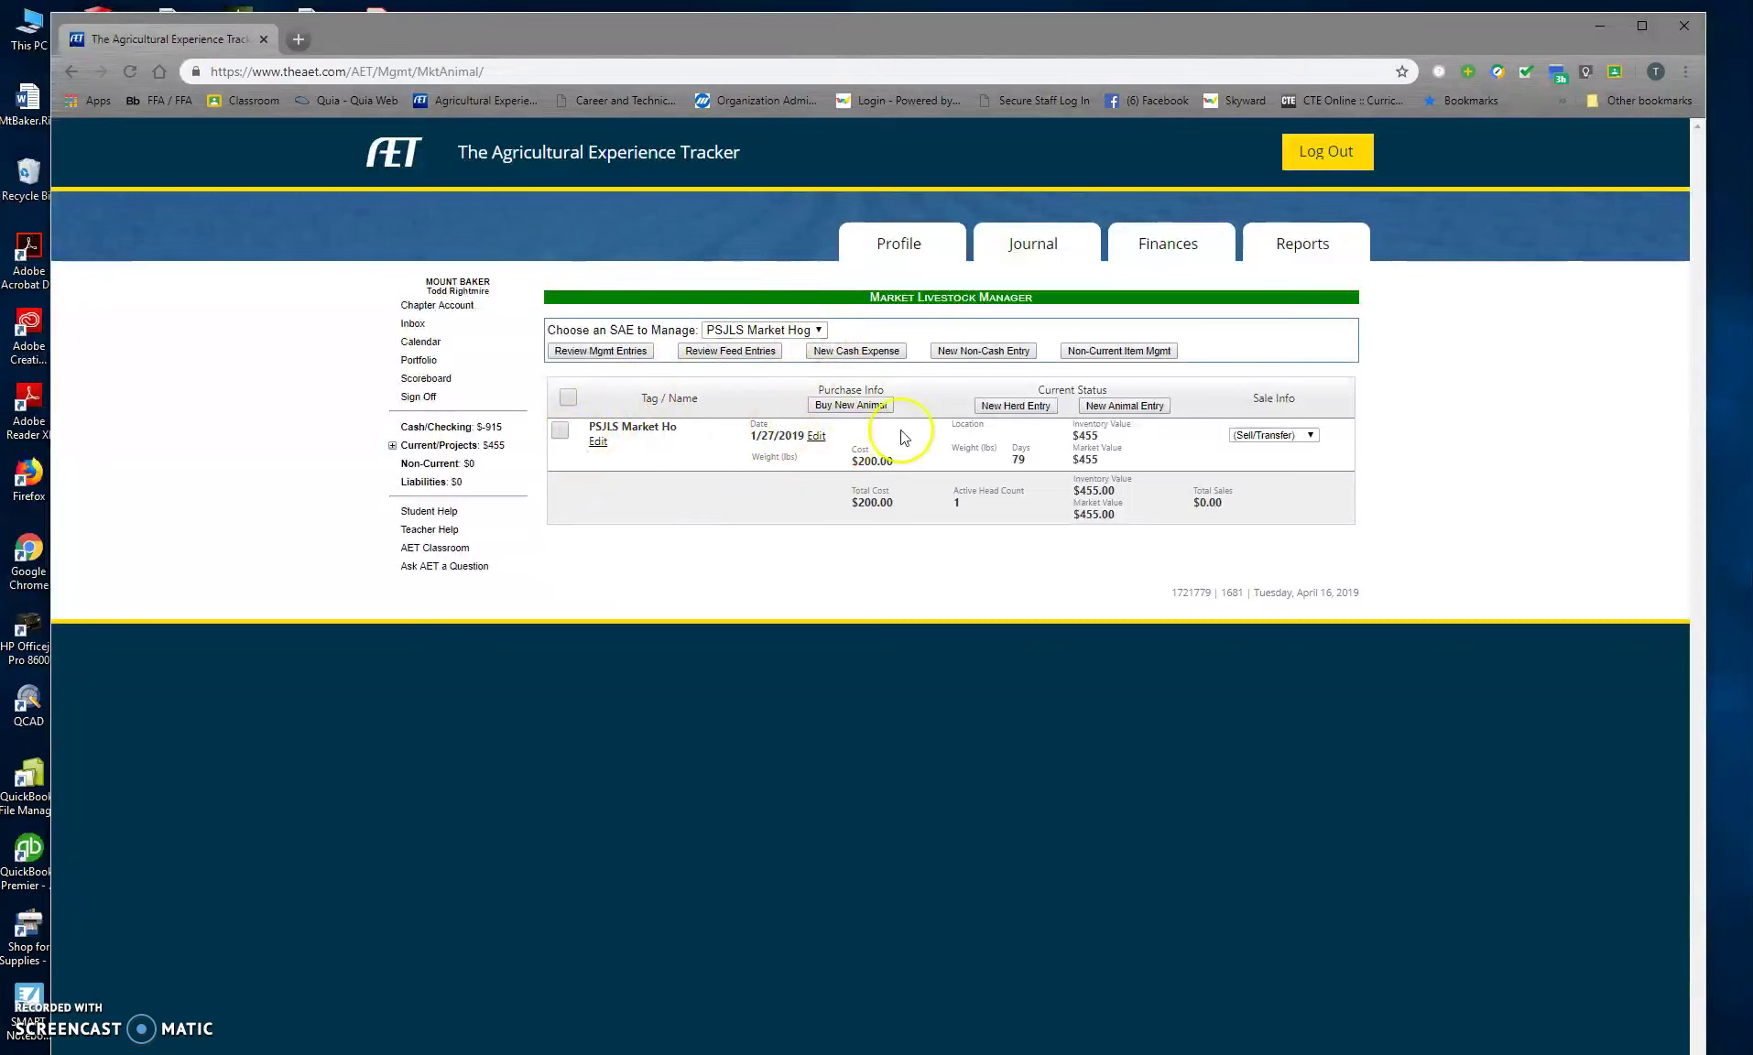
click(1115, 408)
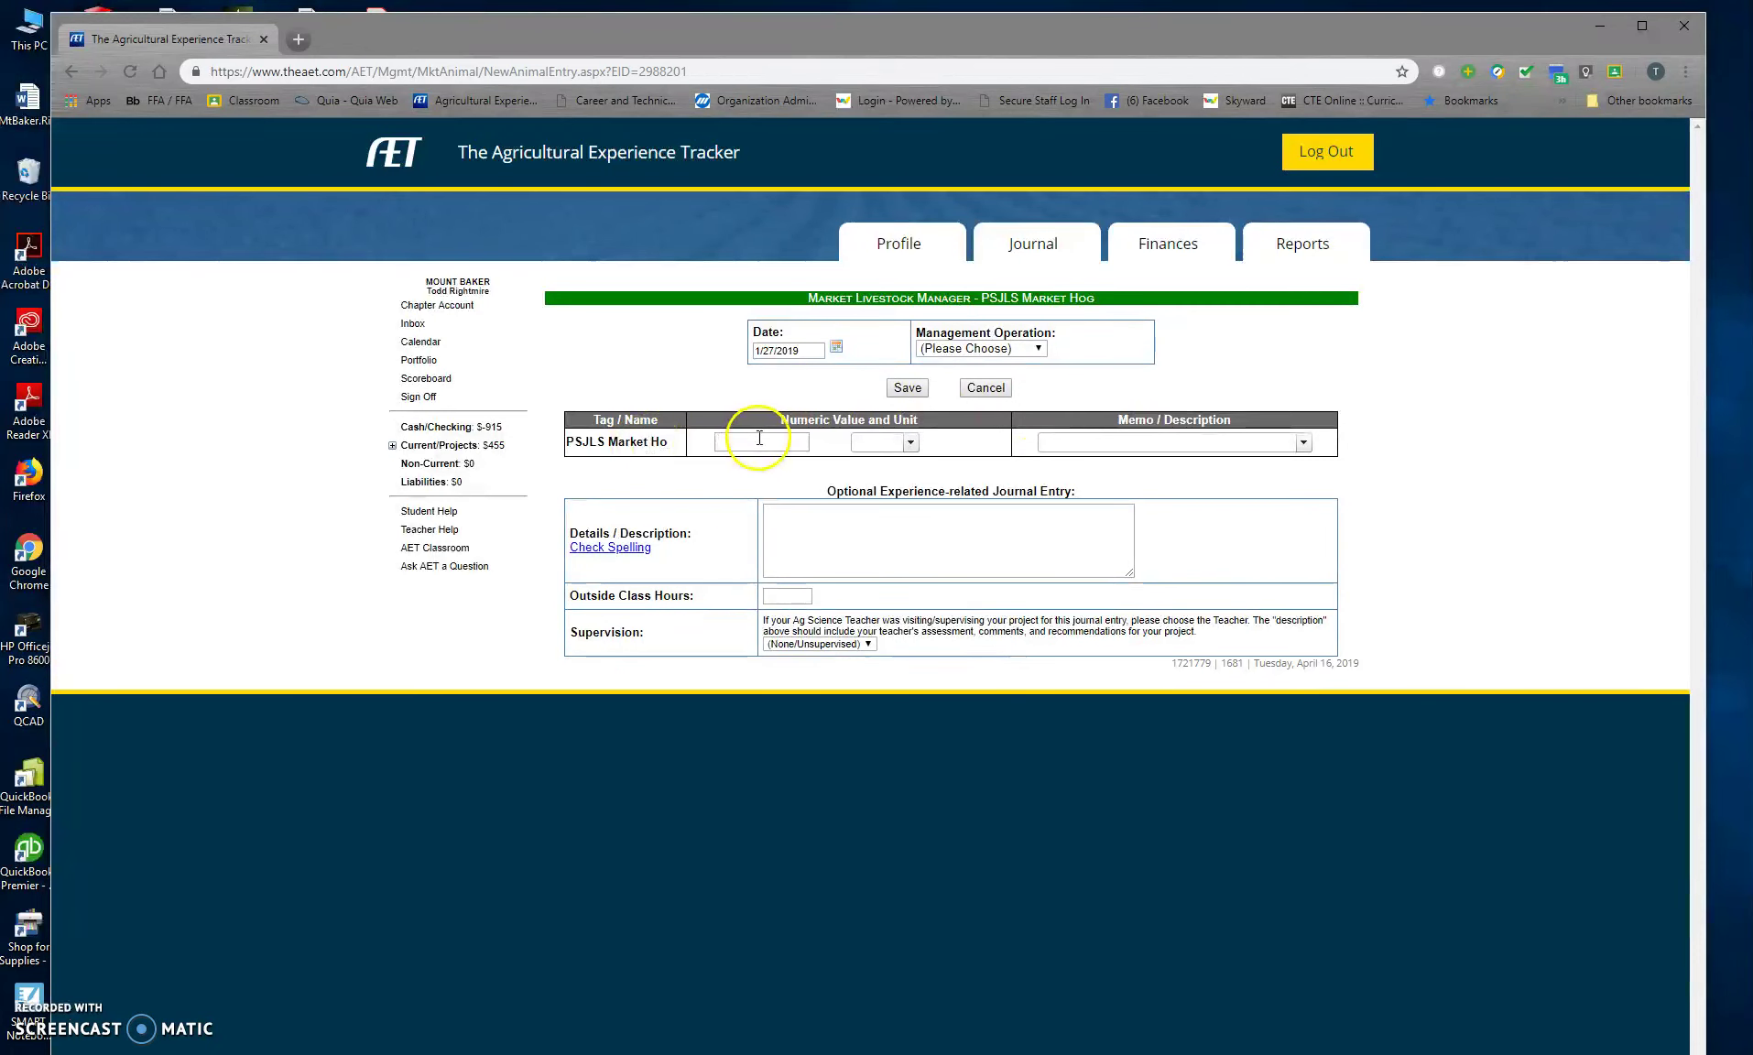
click(756, 441)
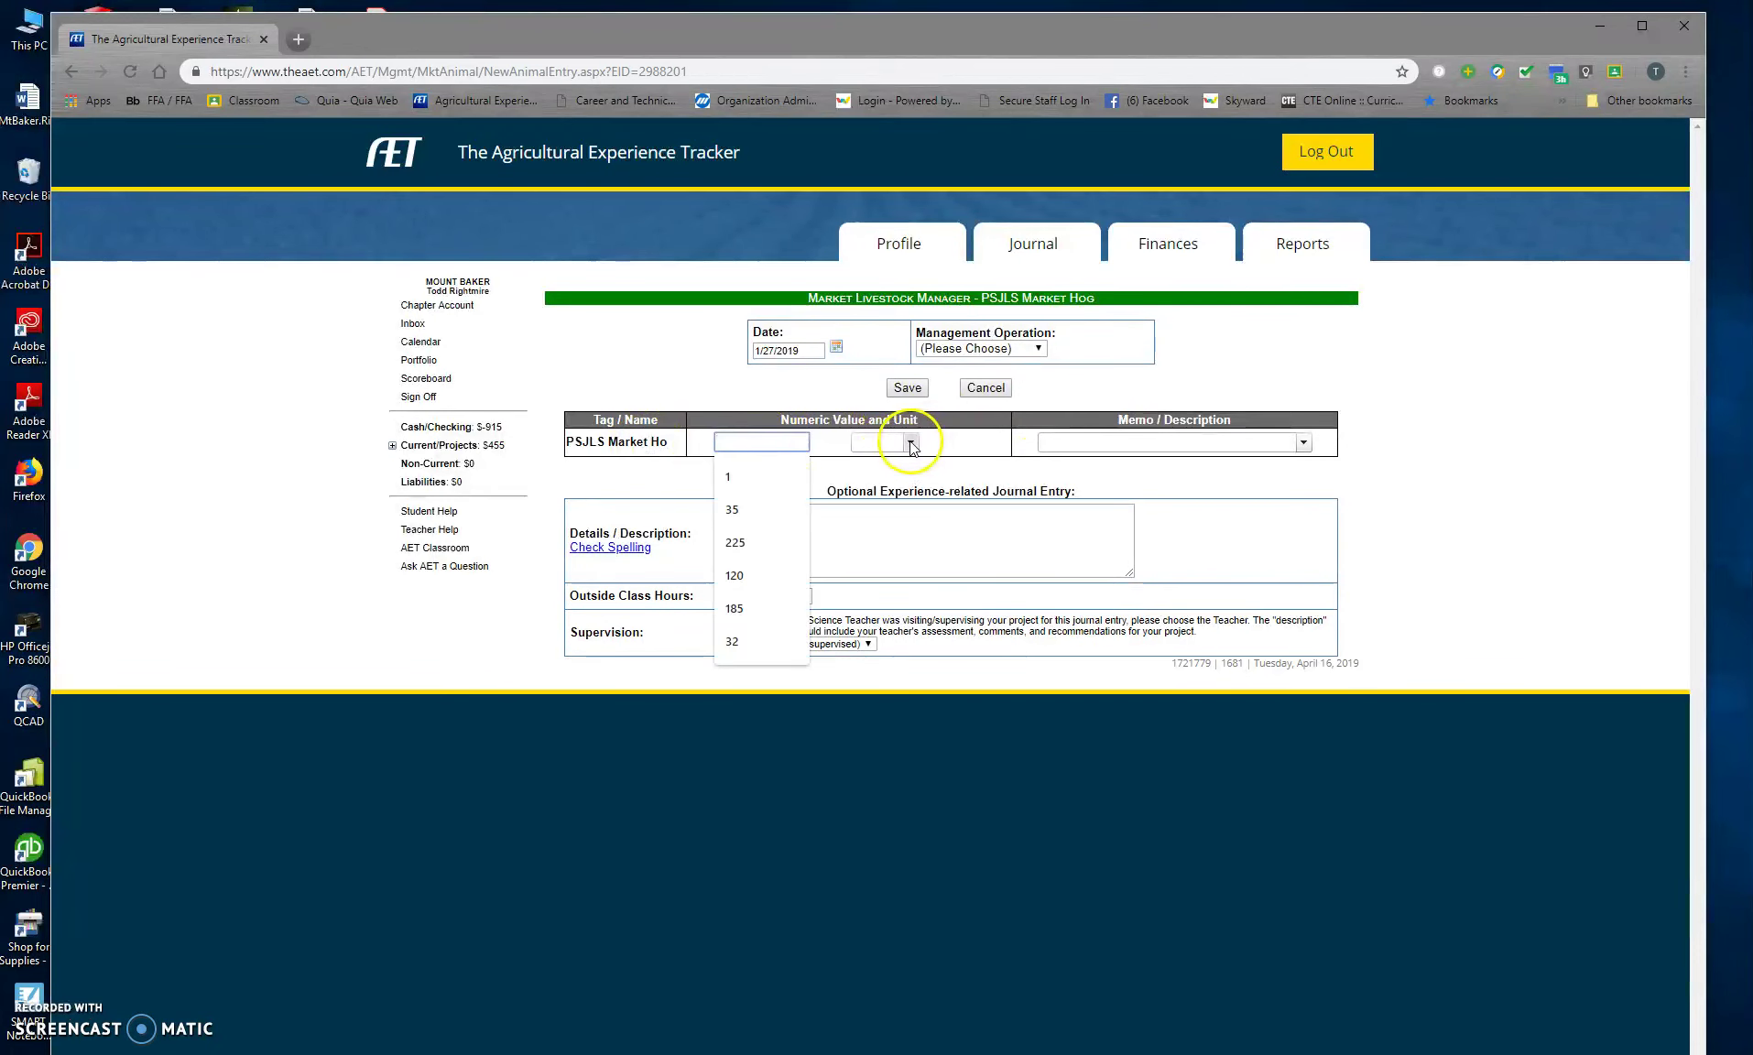
Step: Save a Weight entry of 40 lbs with 1 outside class hour and a supervising teacher
click(893, 439)
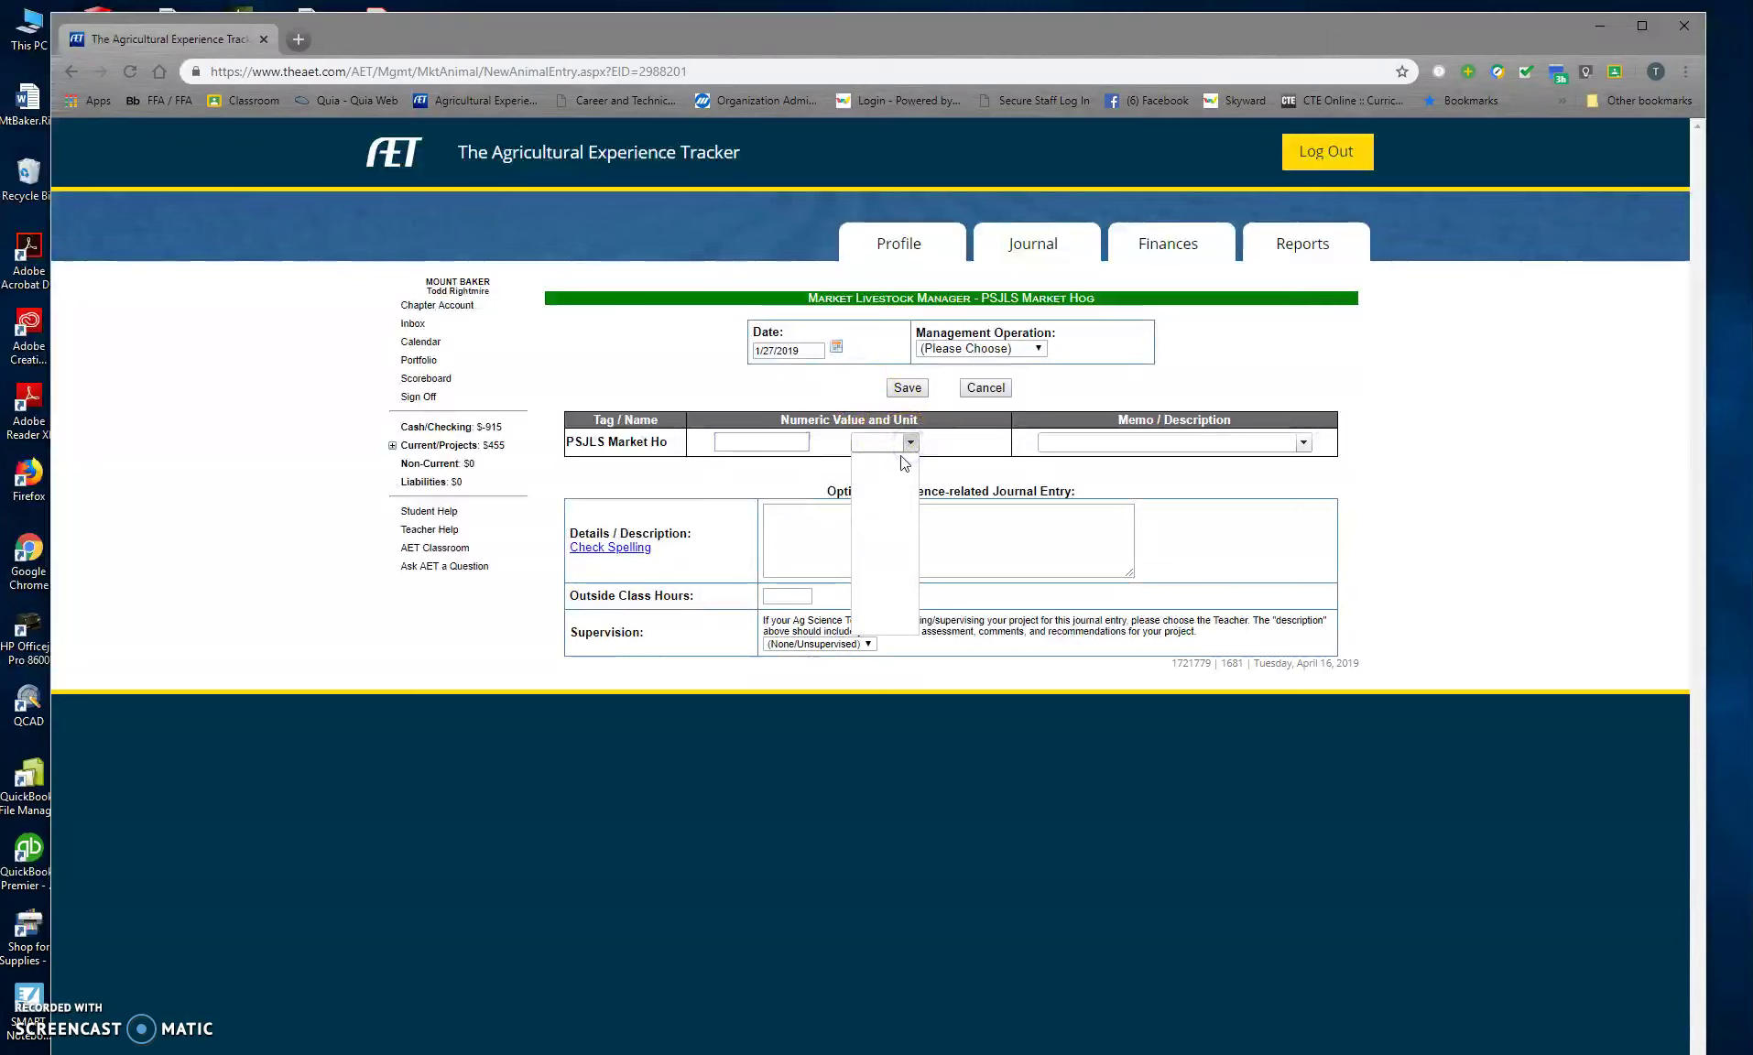
click(742, 446)
click(980, 349)
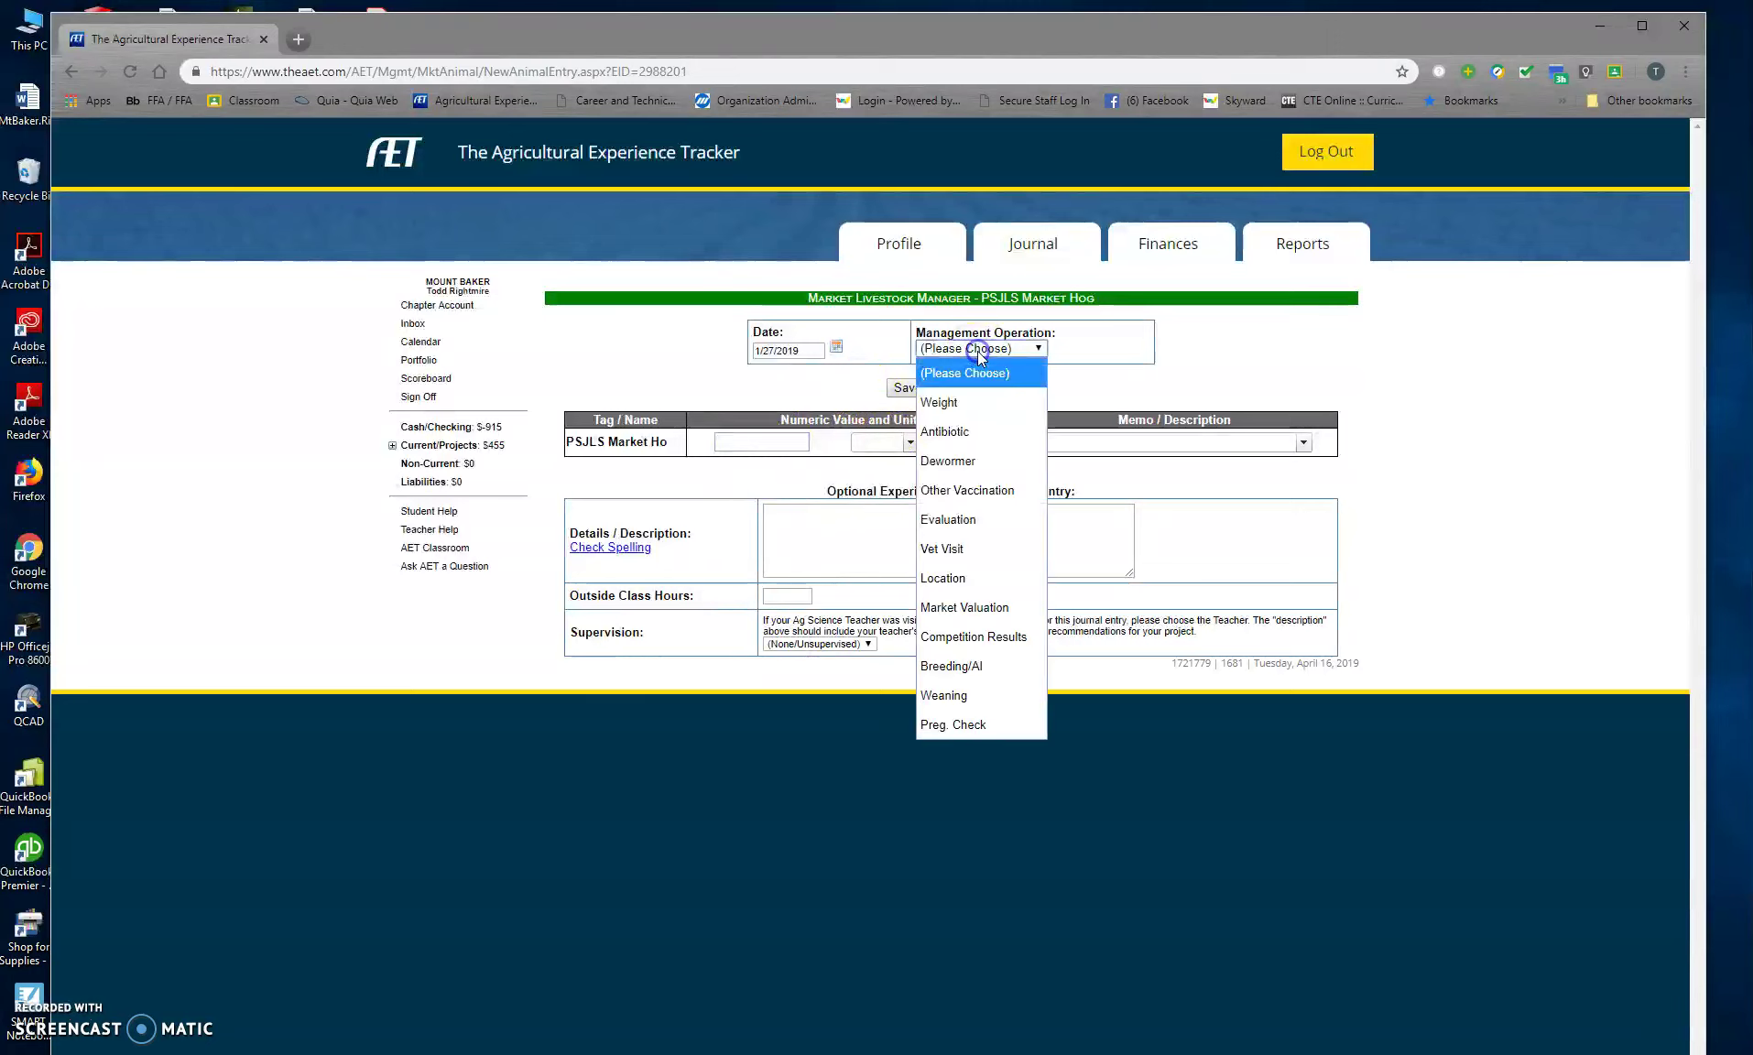
click(976, 403)
click(742, 442)
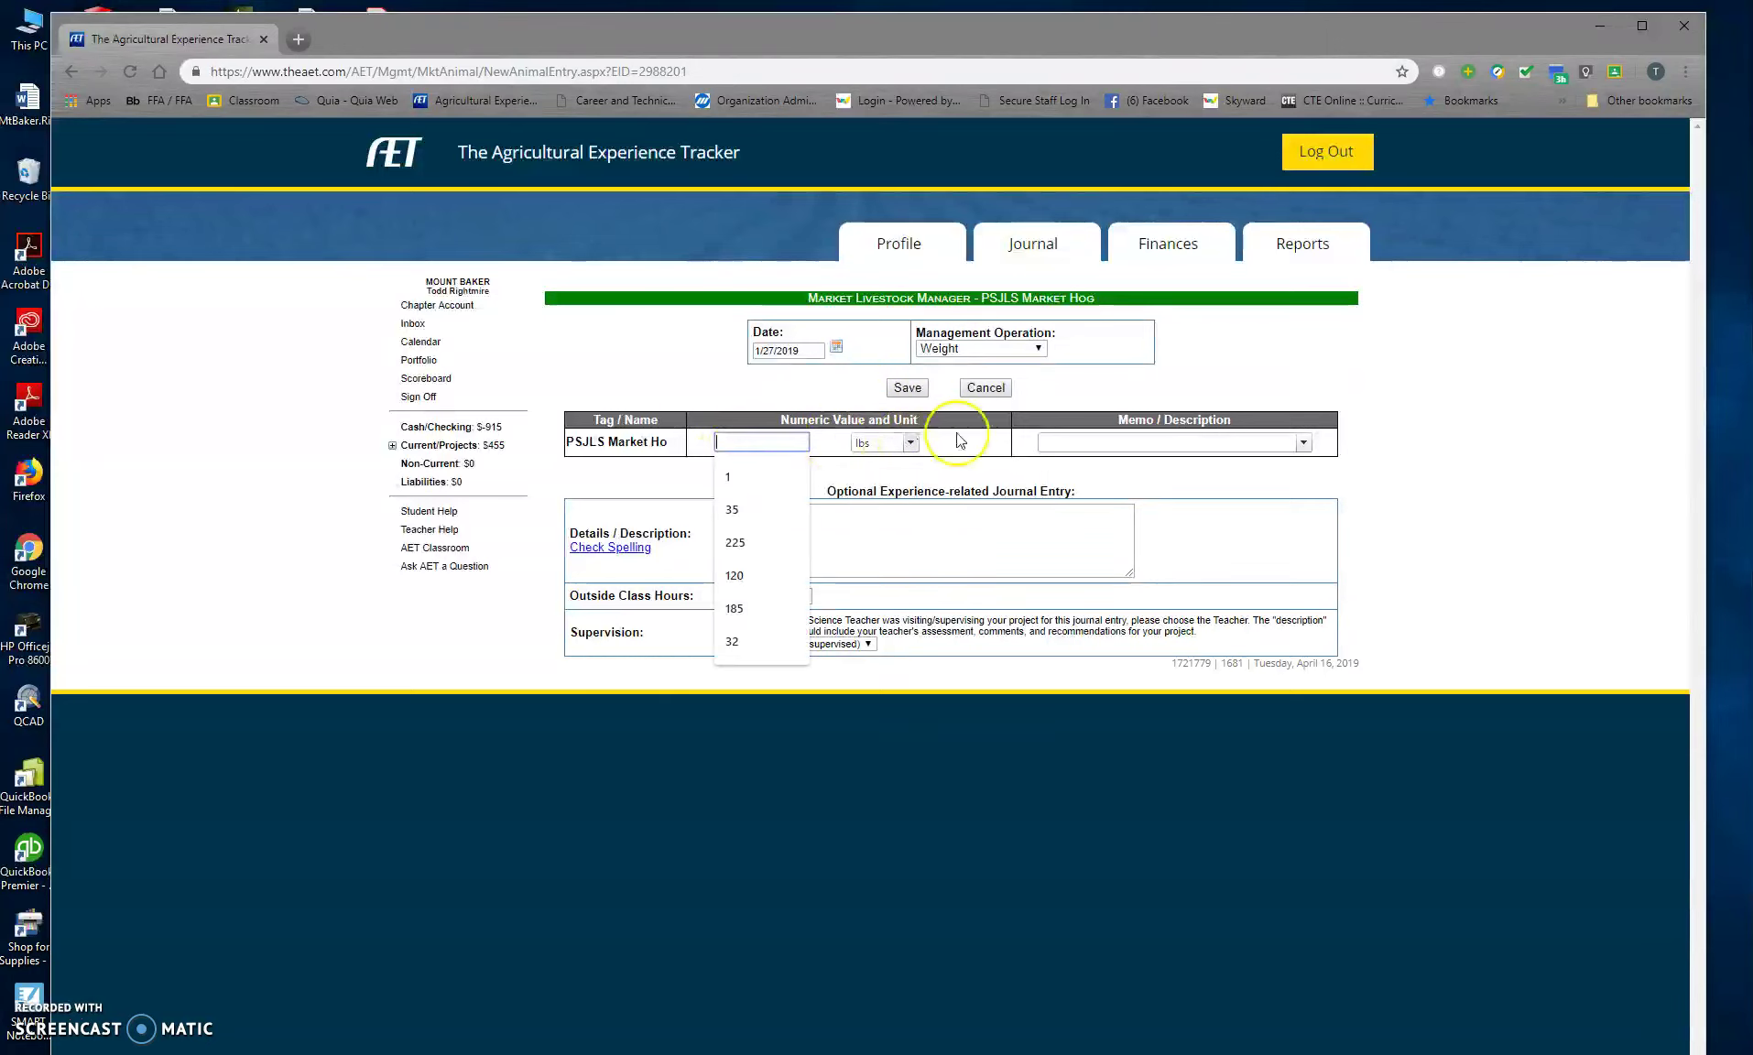
text(40)
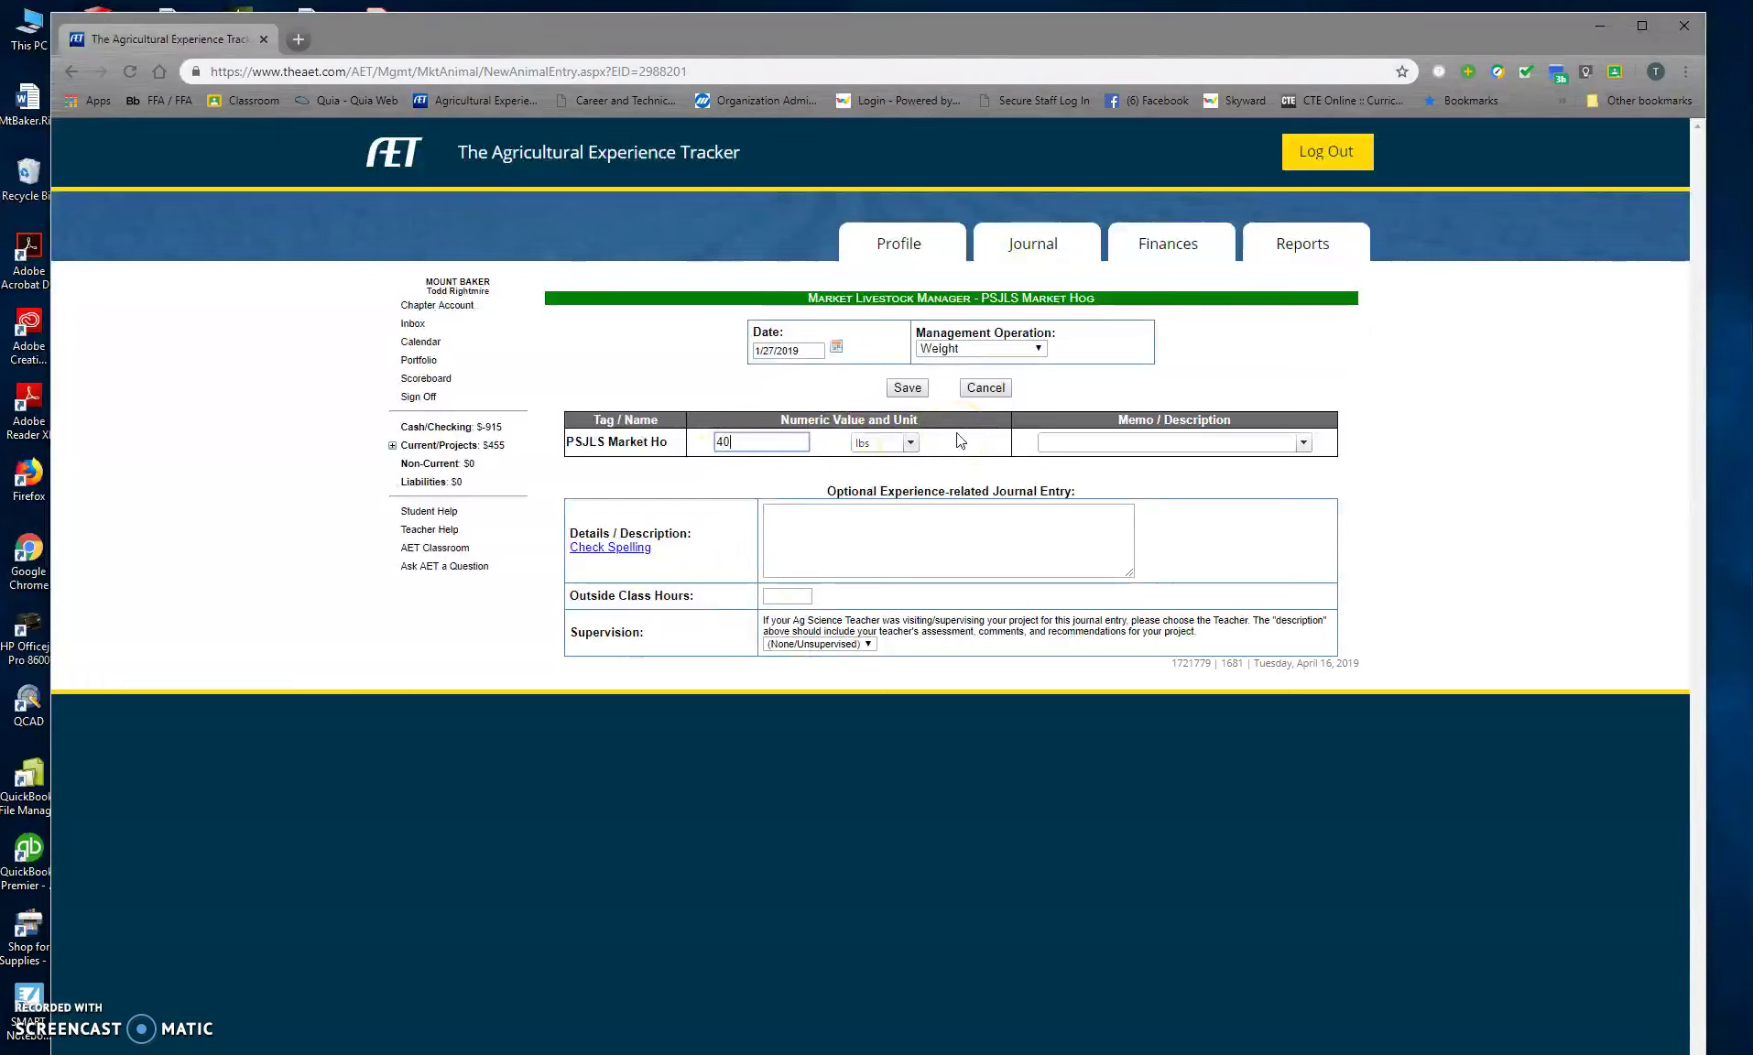
click(781, 598)
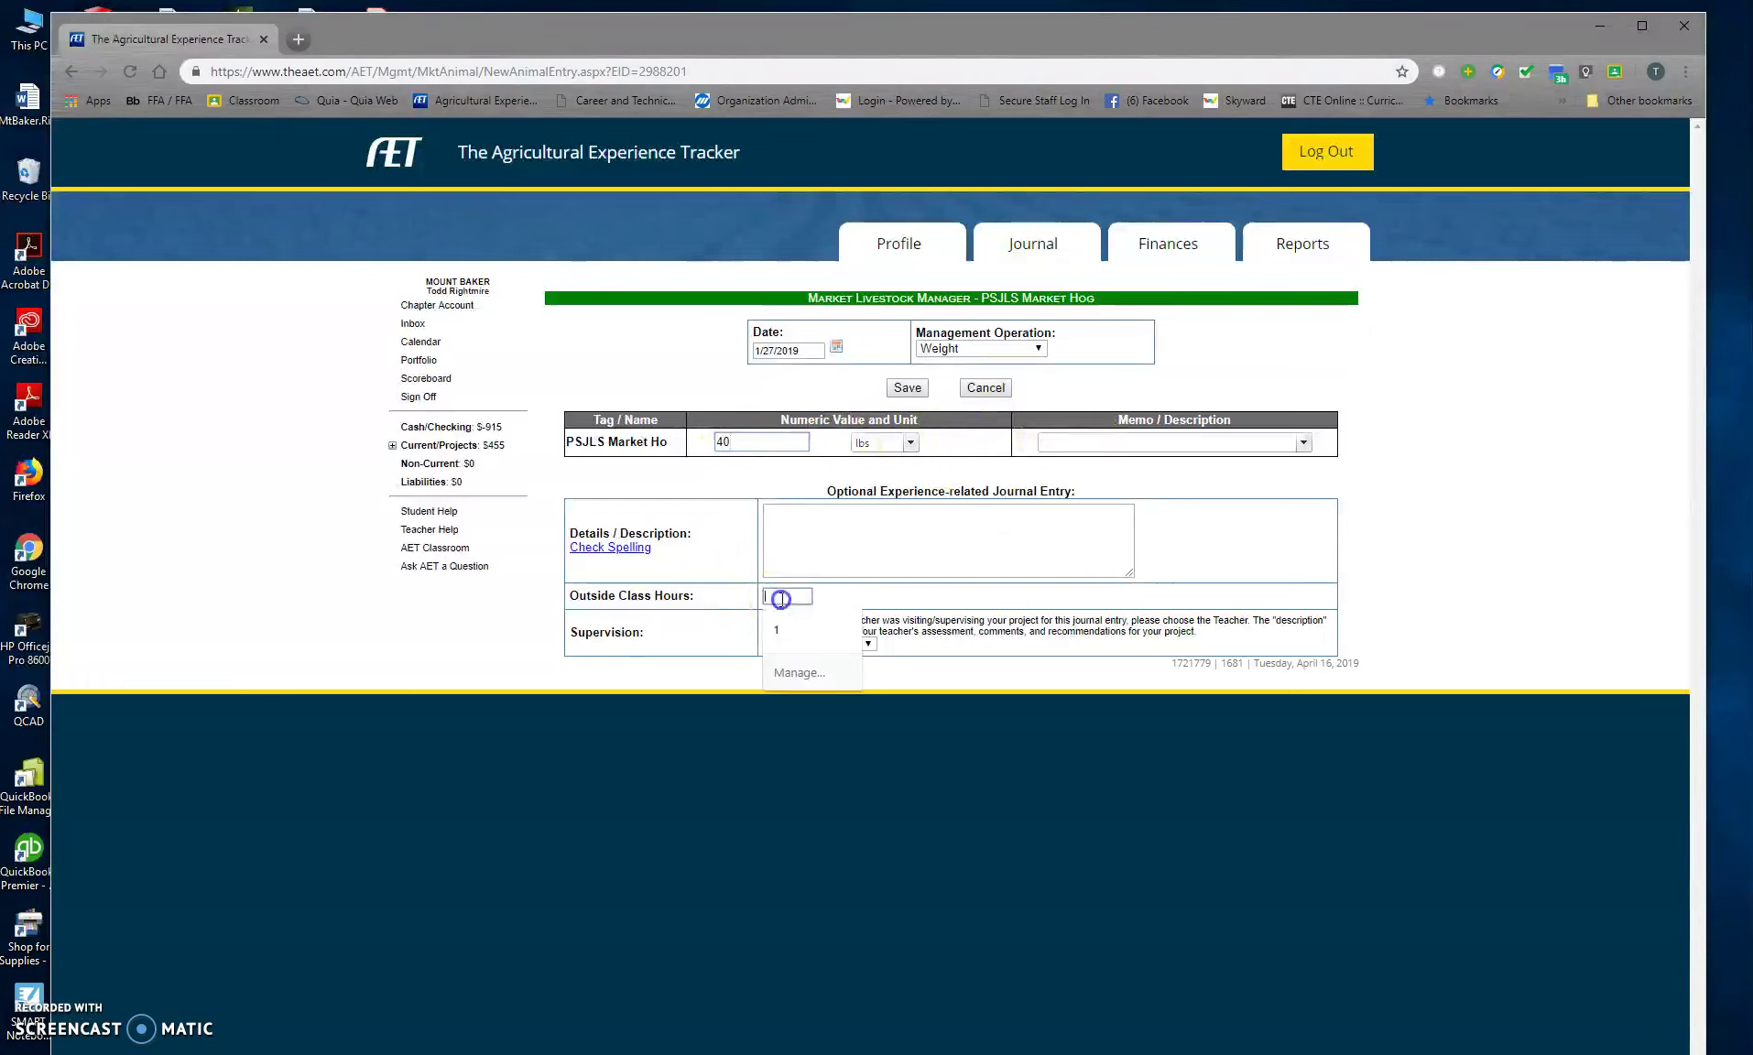
text(1)
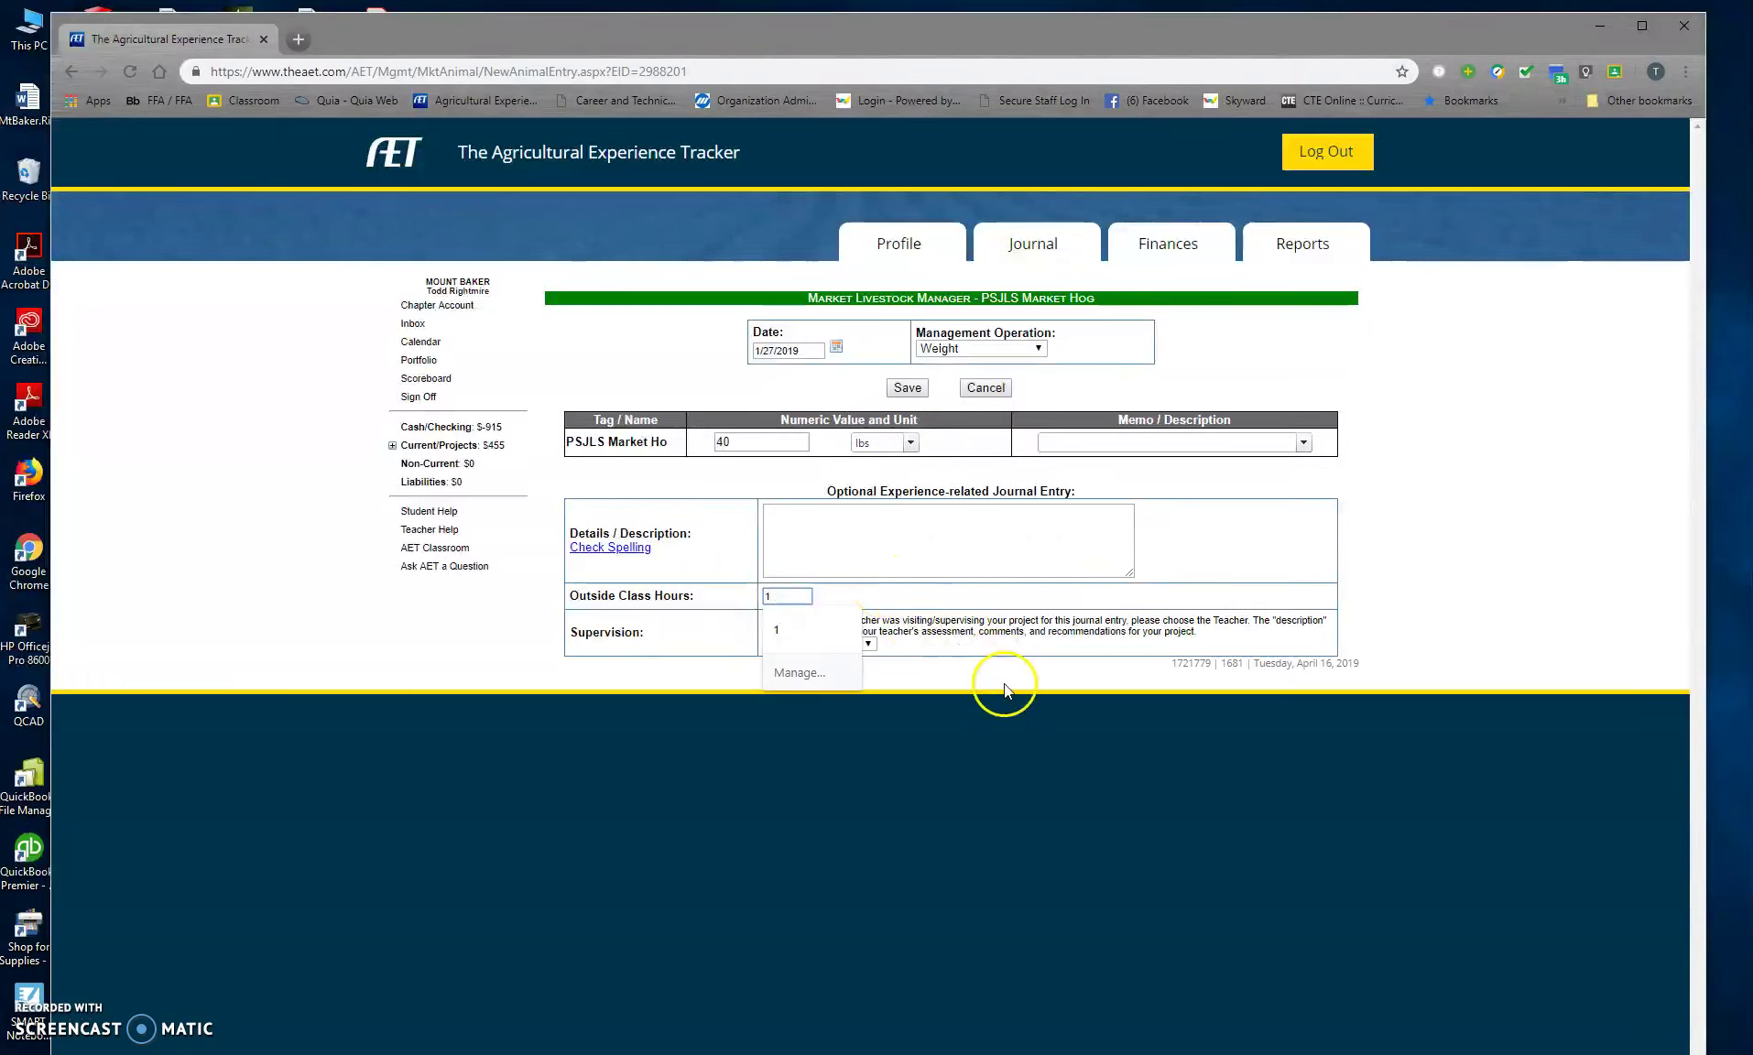
click(825, 644)
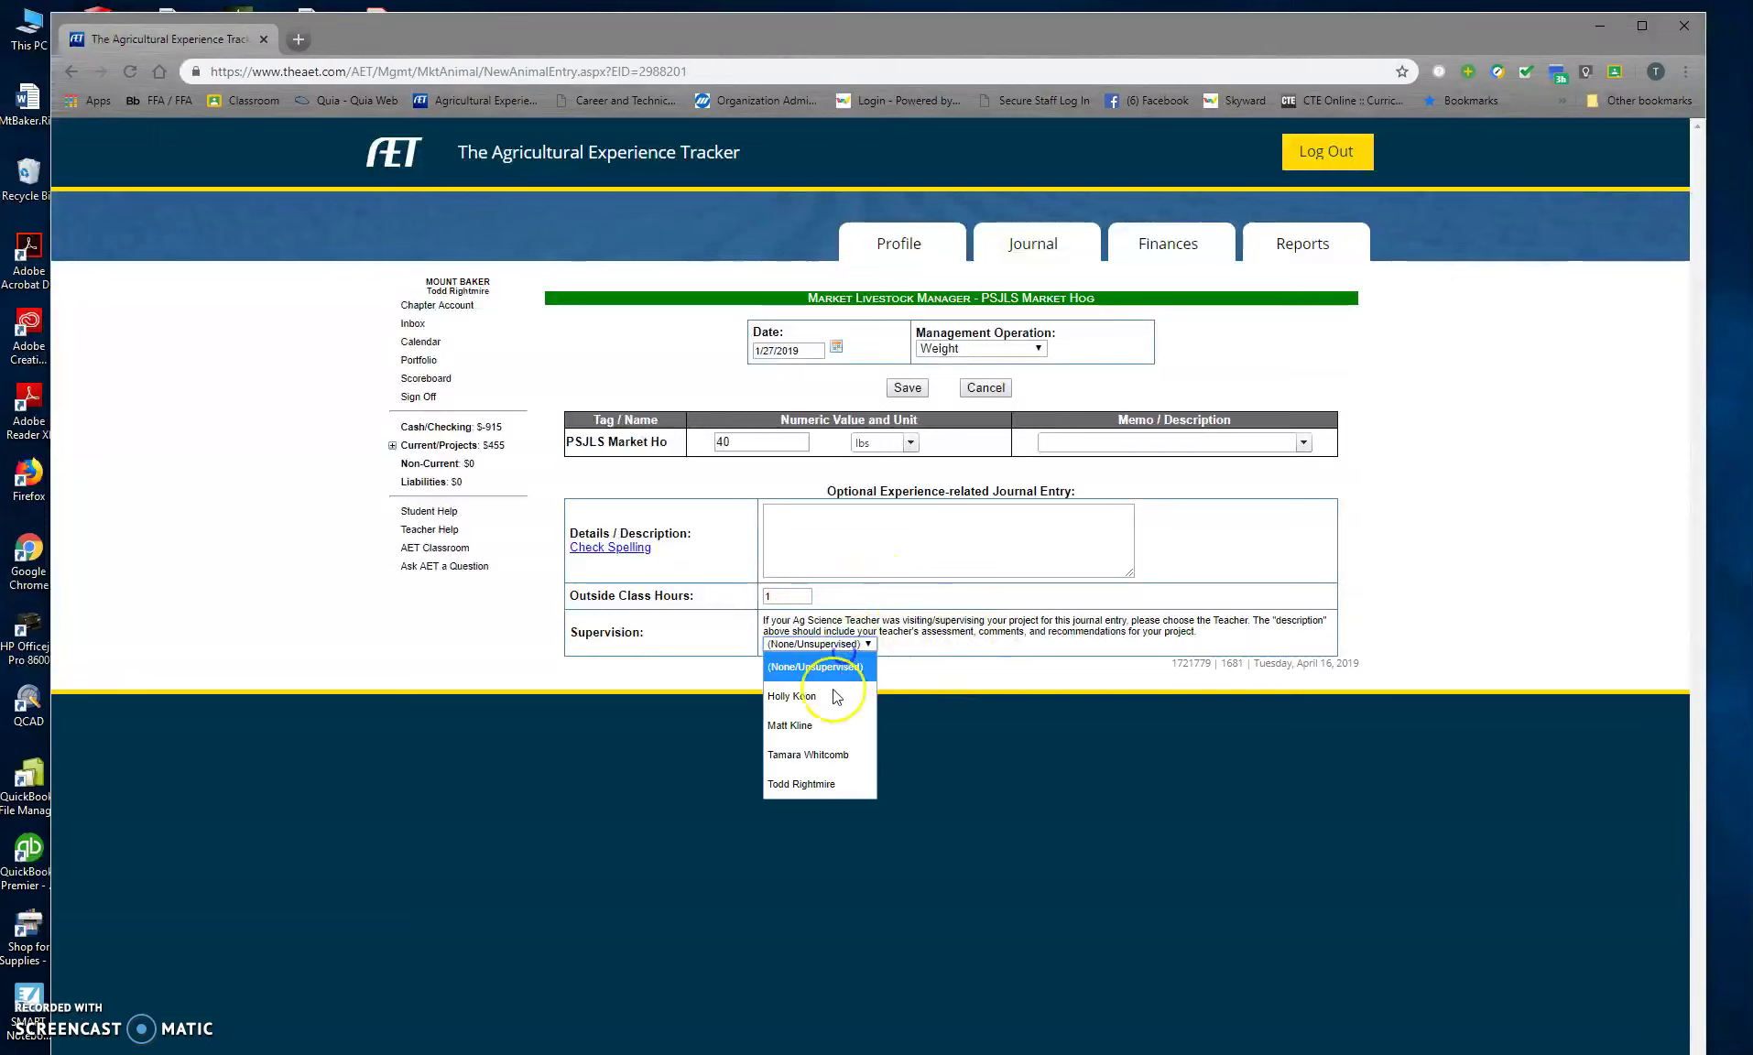
click(820, 784)
click(906, 388)
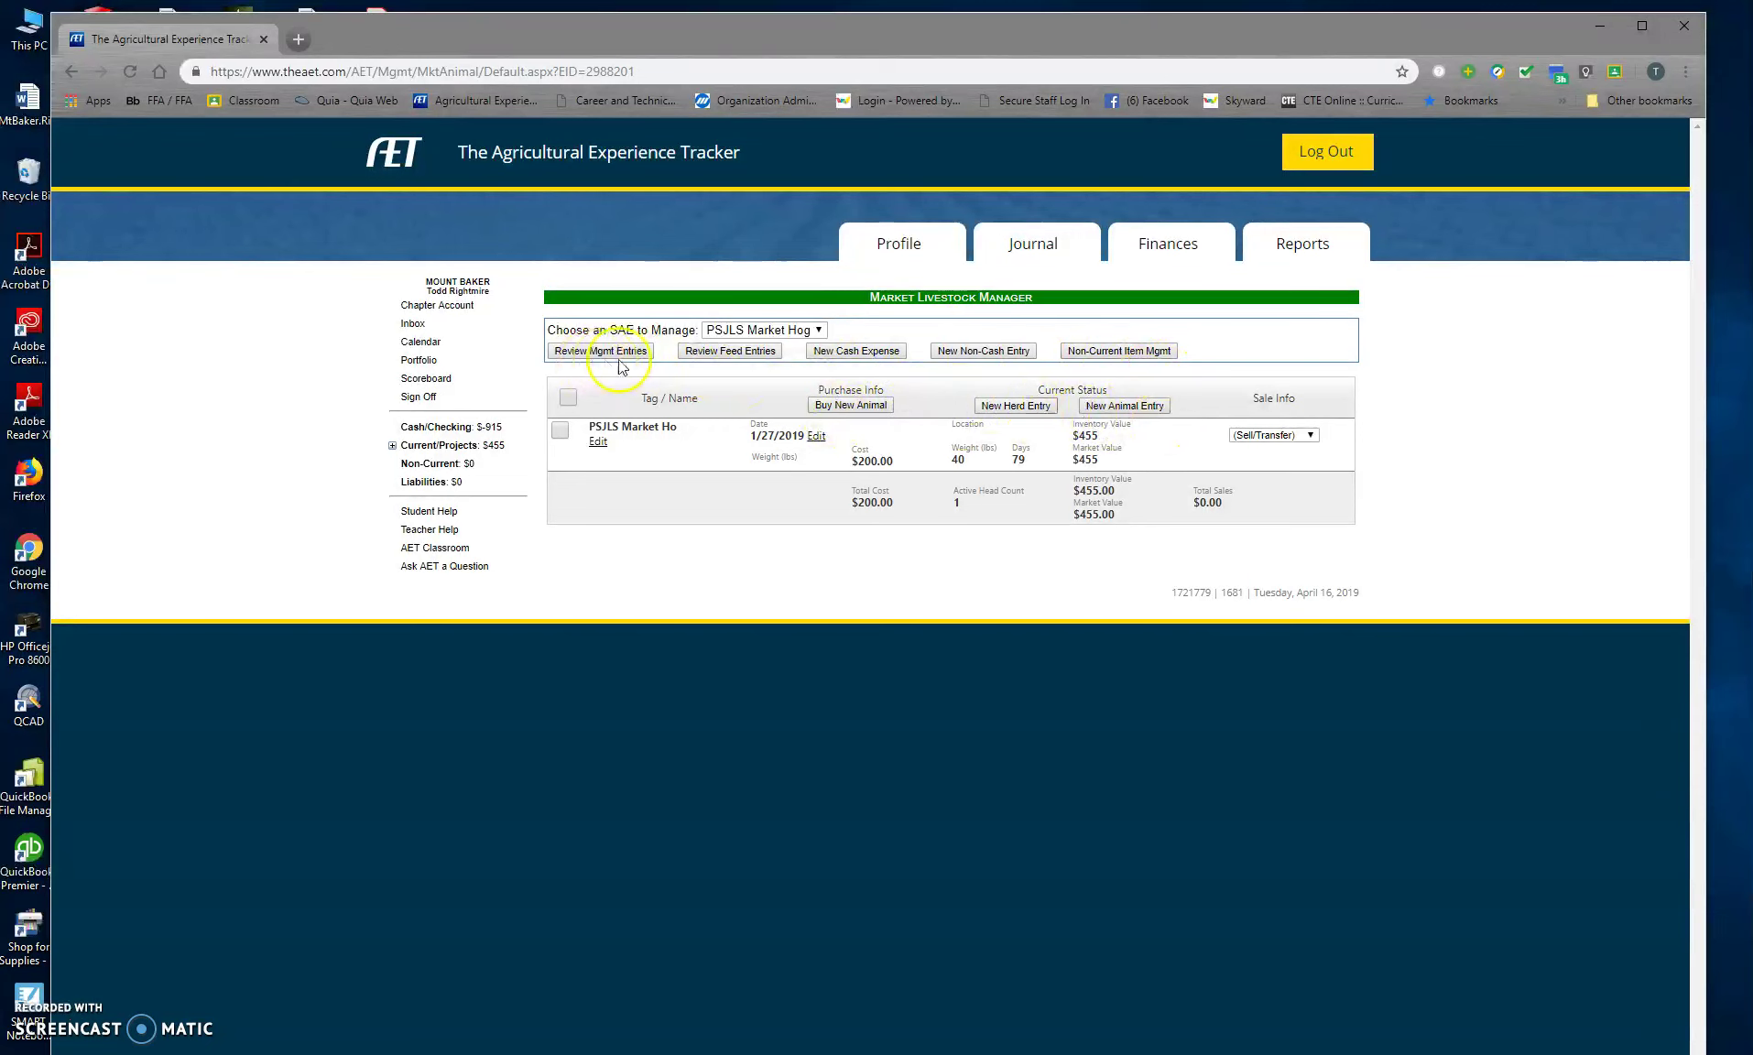
Step: Start a new Dewormer management entry with a value of 1 each
click(1122, 406)
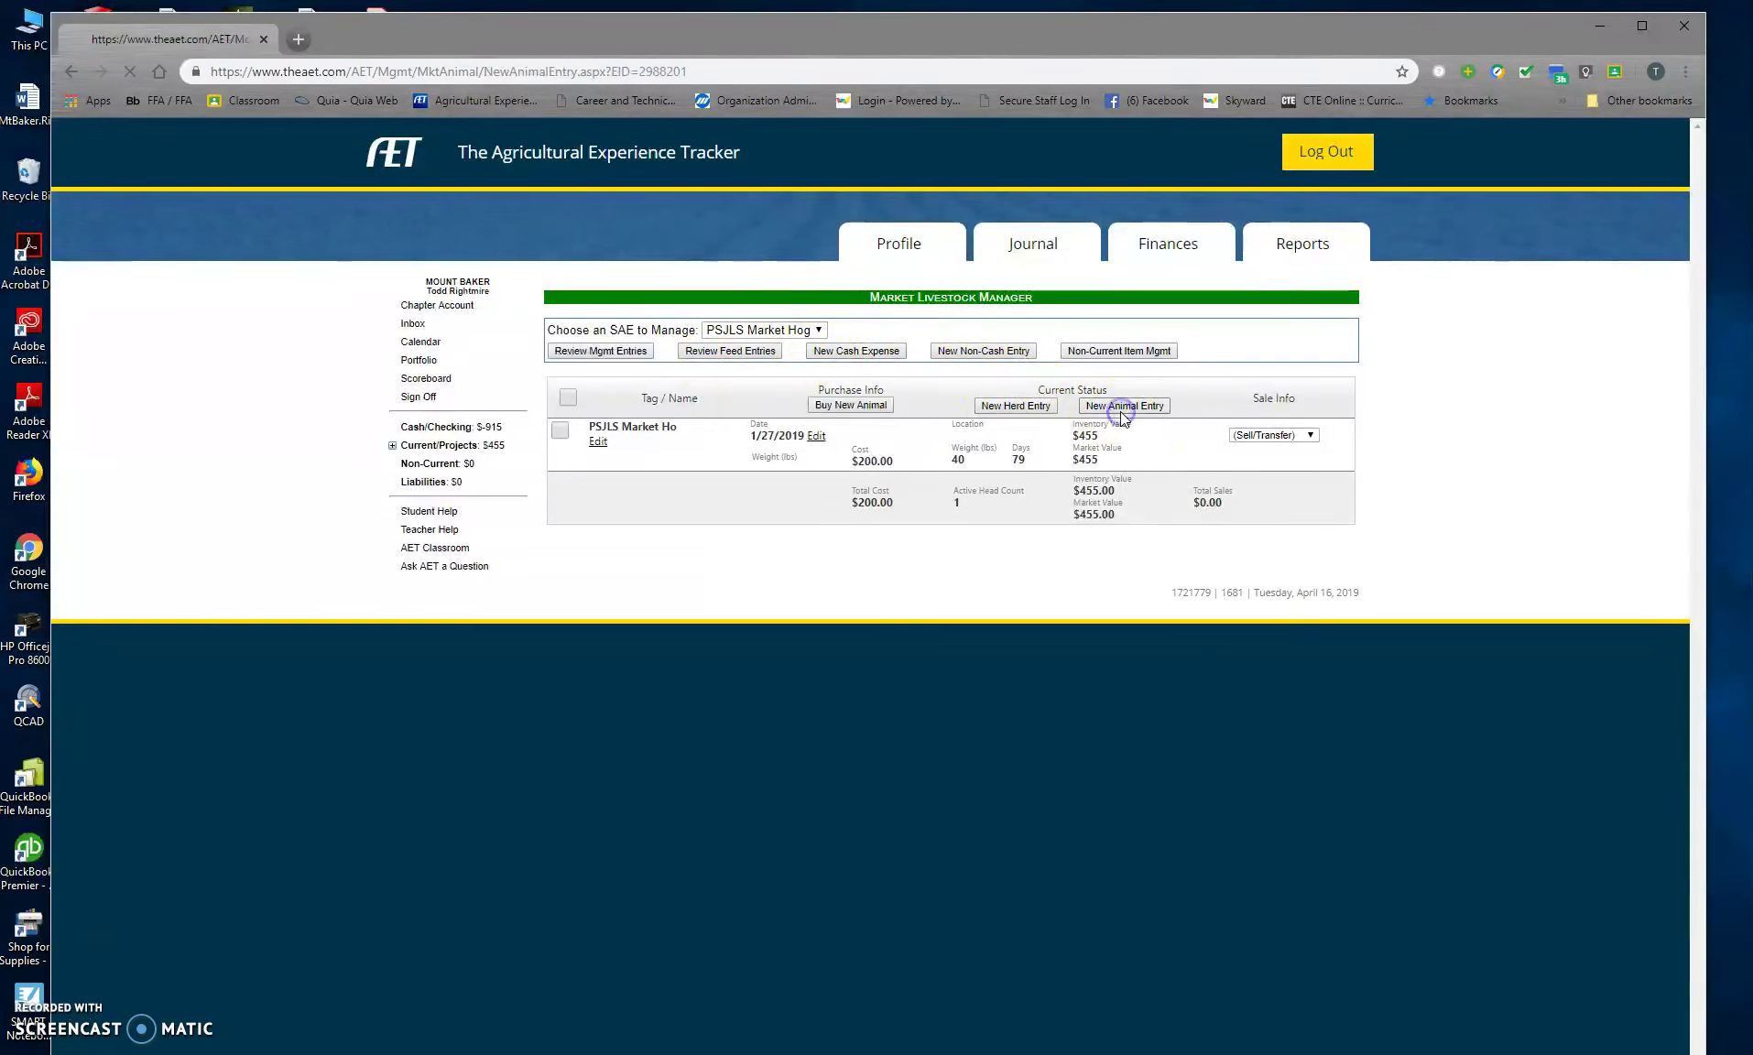
click(800, 441)
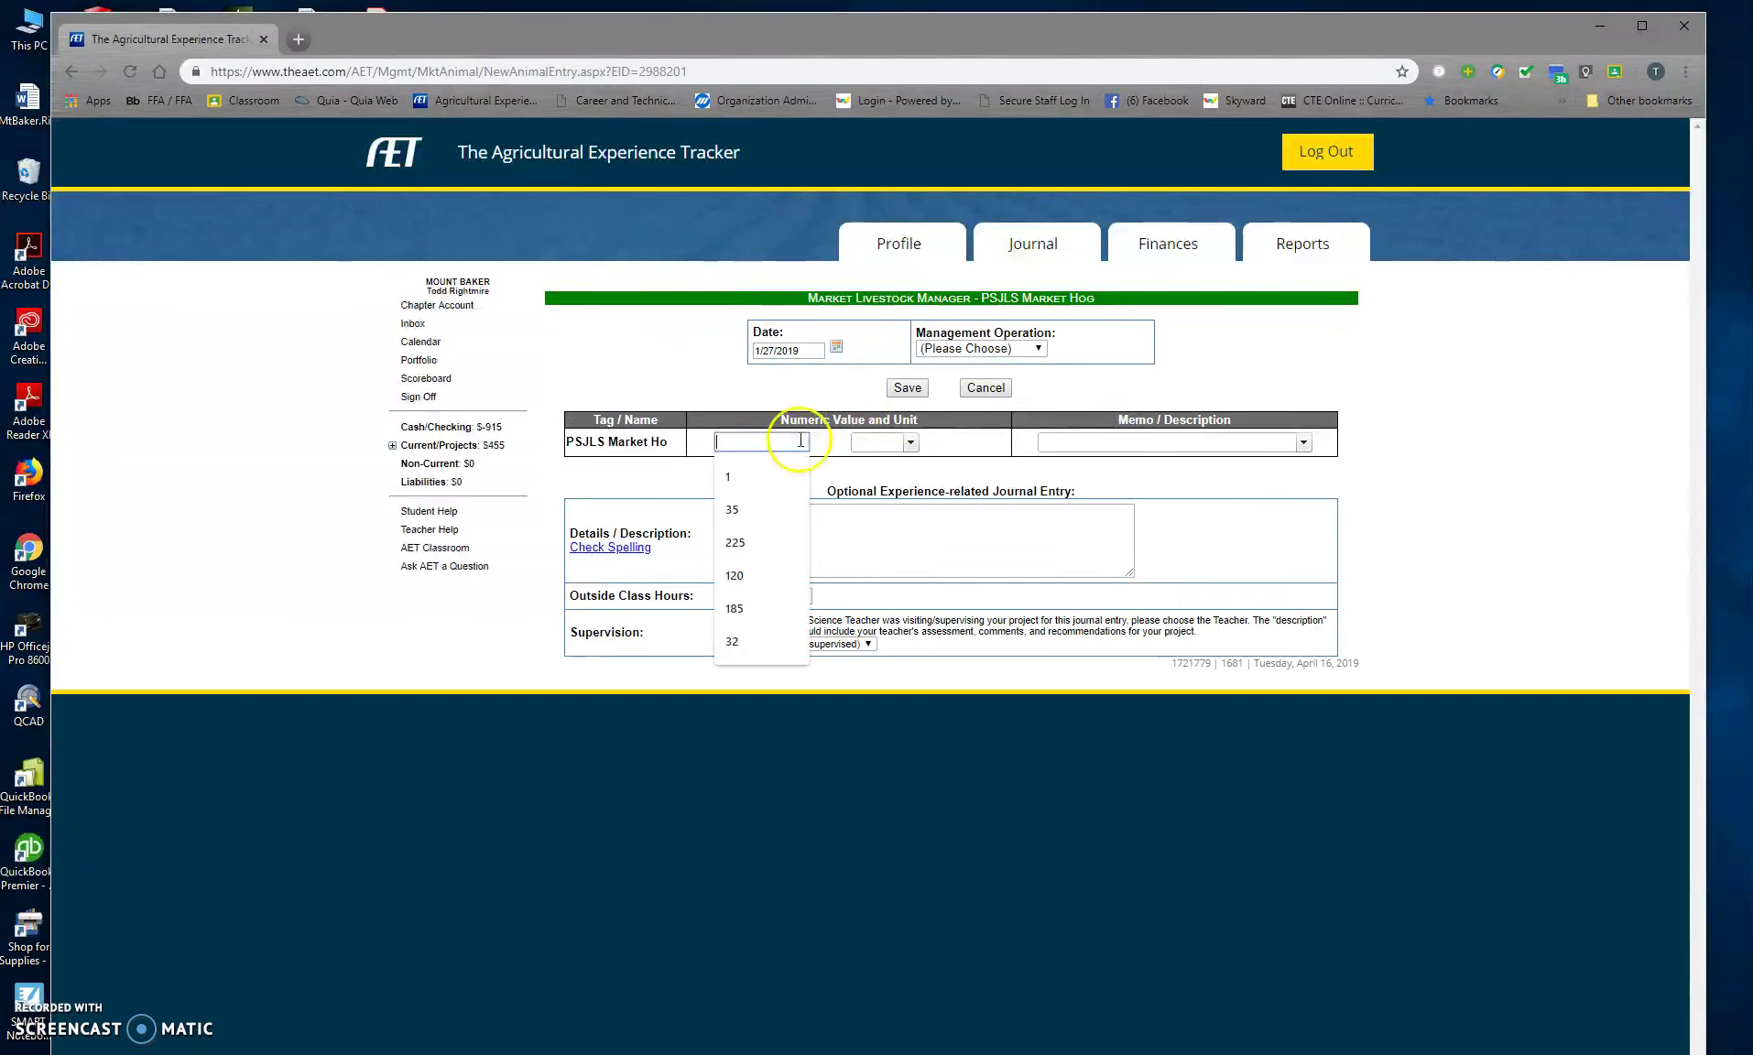
click(746, 481)
click(911, 443)
click(962, 348)
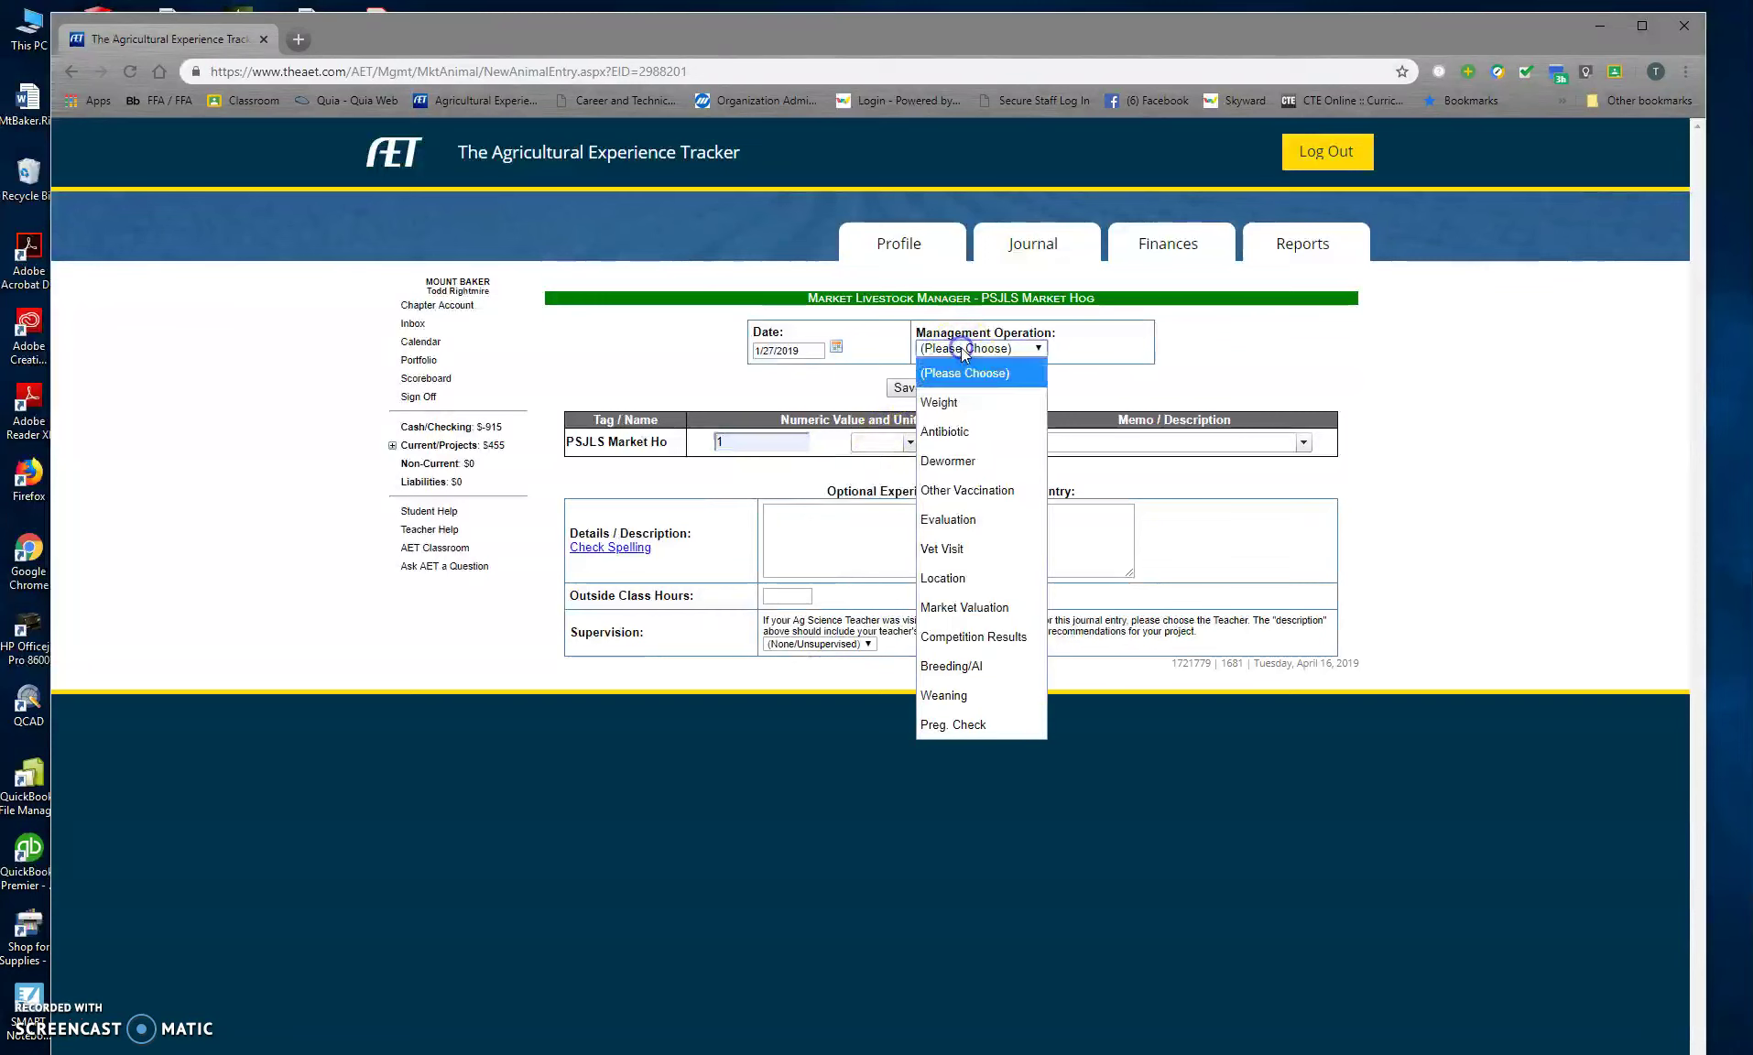
click(948, 460)
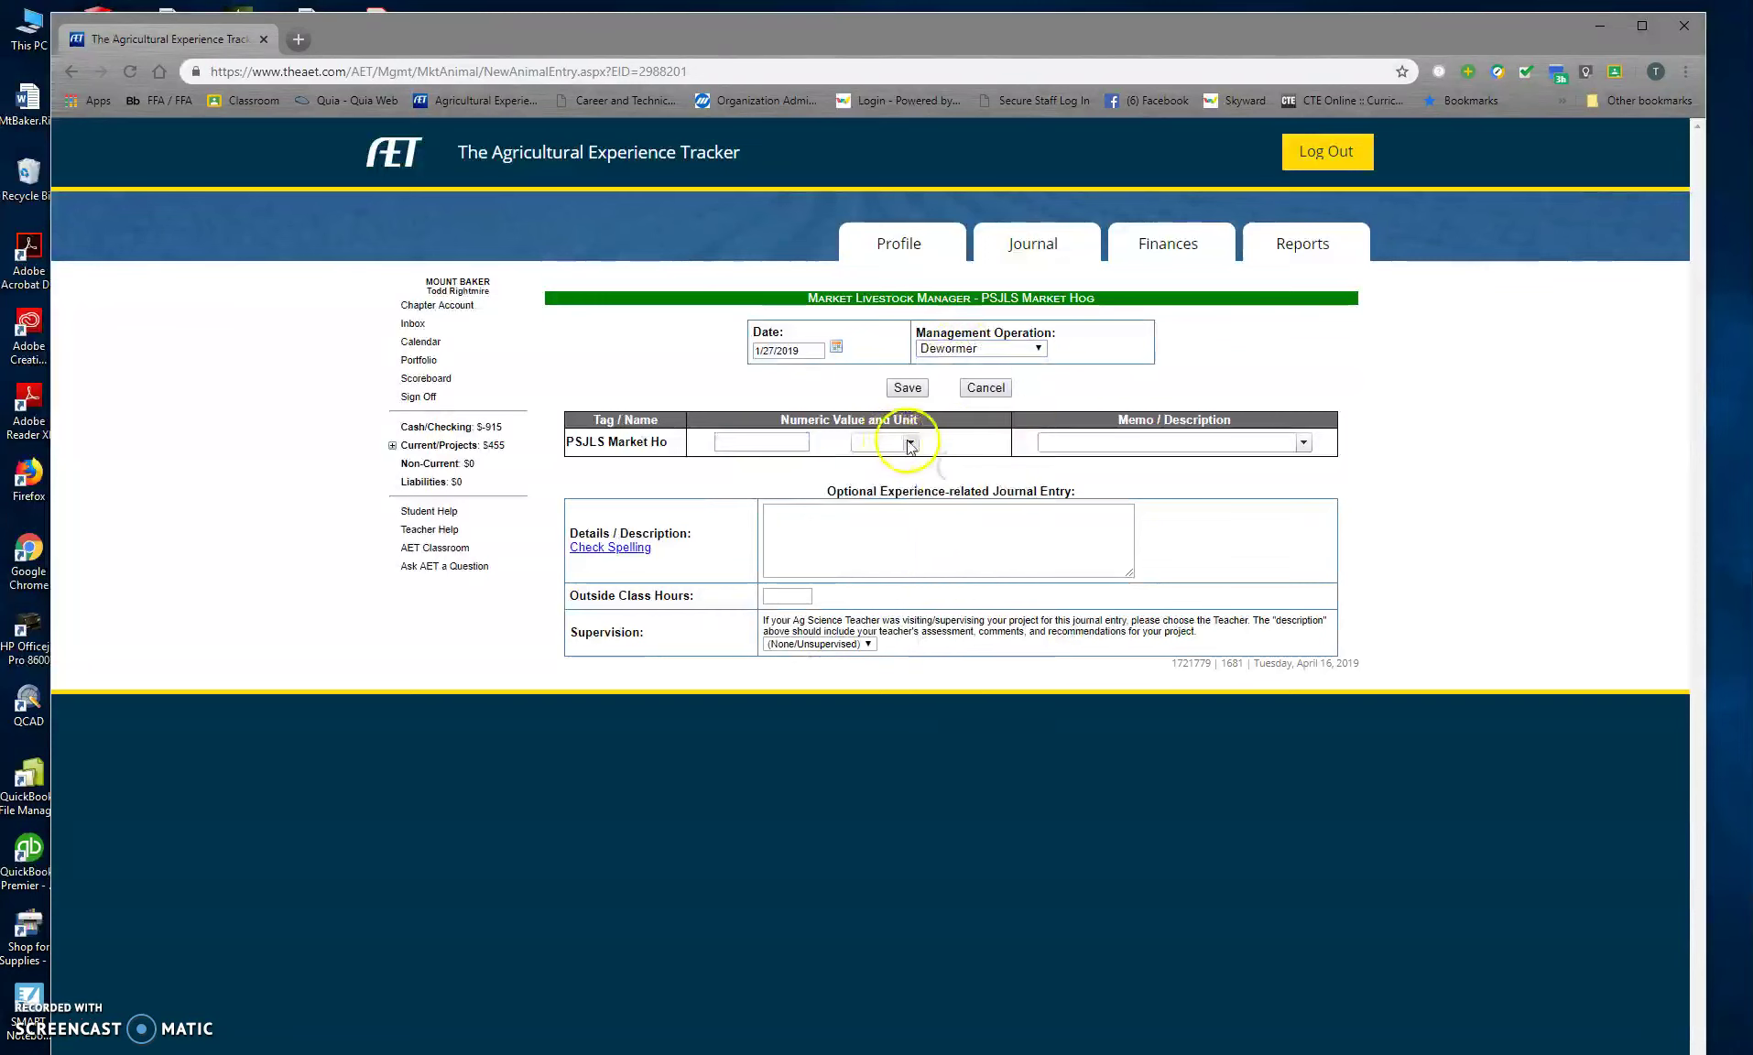
click(755, 439)
text(1)
click(910, 442)
click(868, 493)
Step: Add the memo 'worm safeguard for 3 days', choose a supervising teacher, and save
click(1100, 442)
text(Safet)
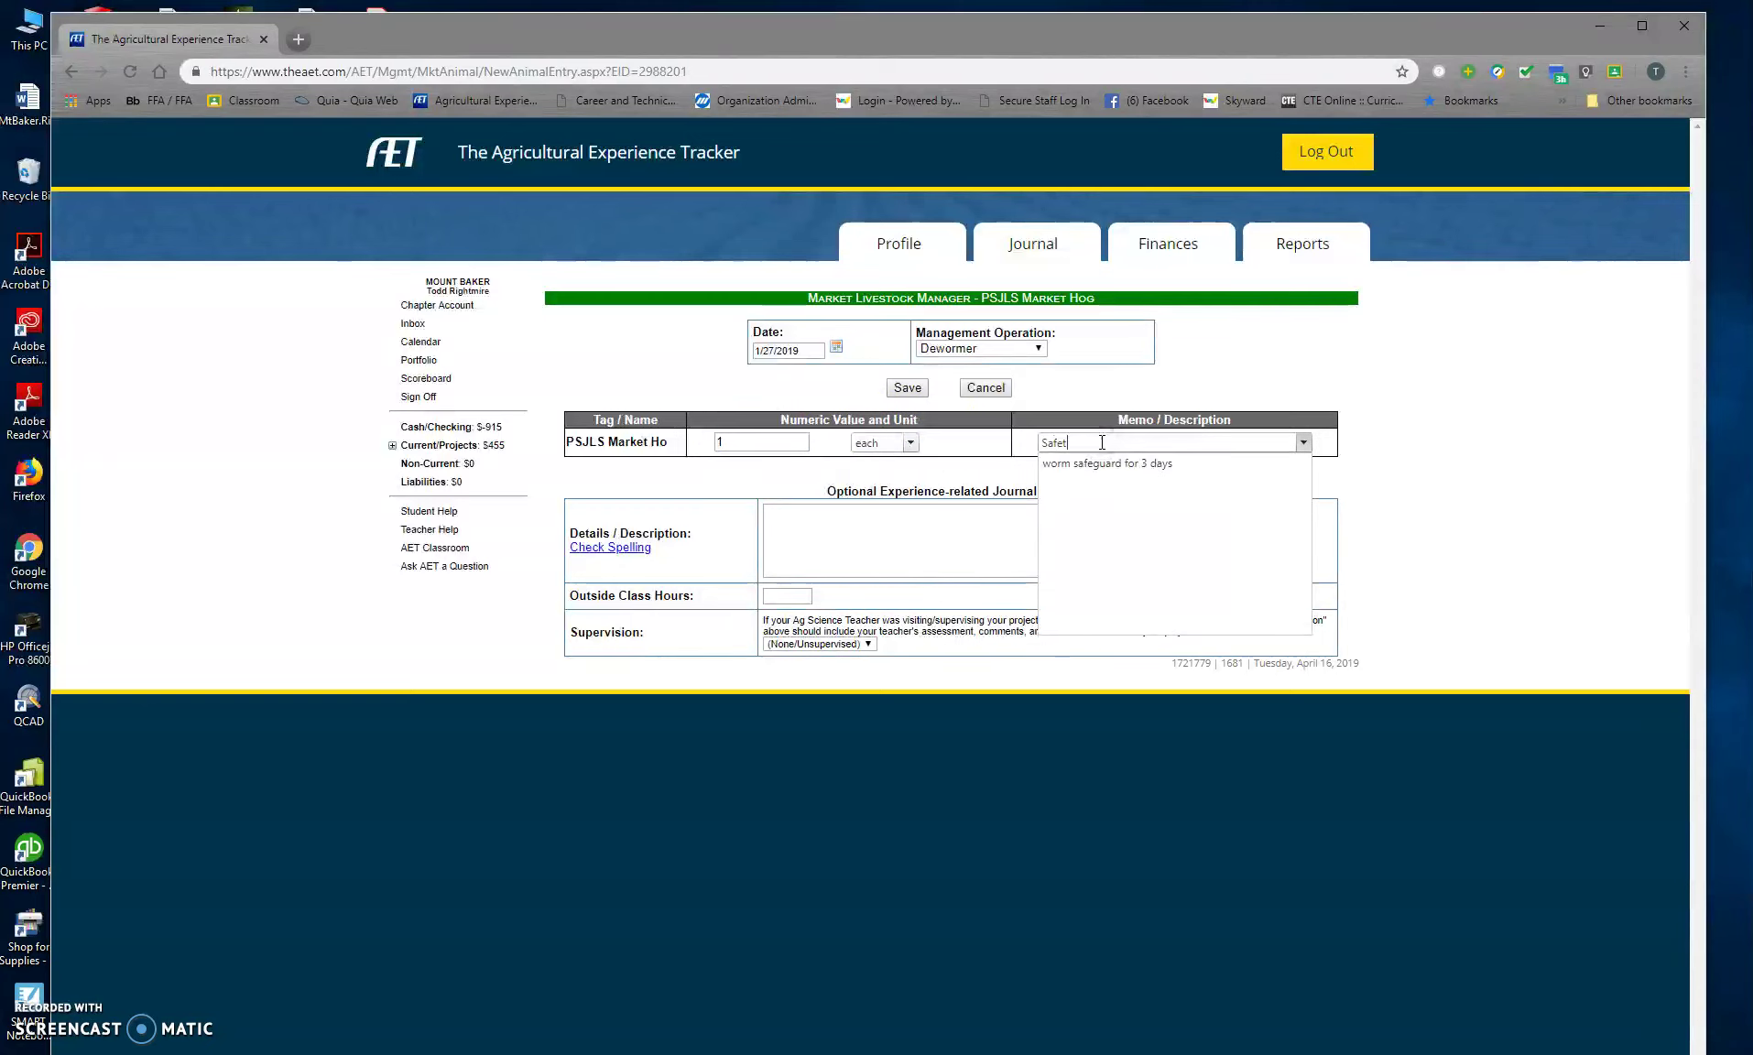
key(Down)
key(Return)
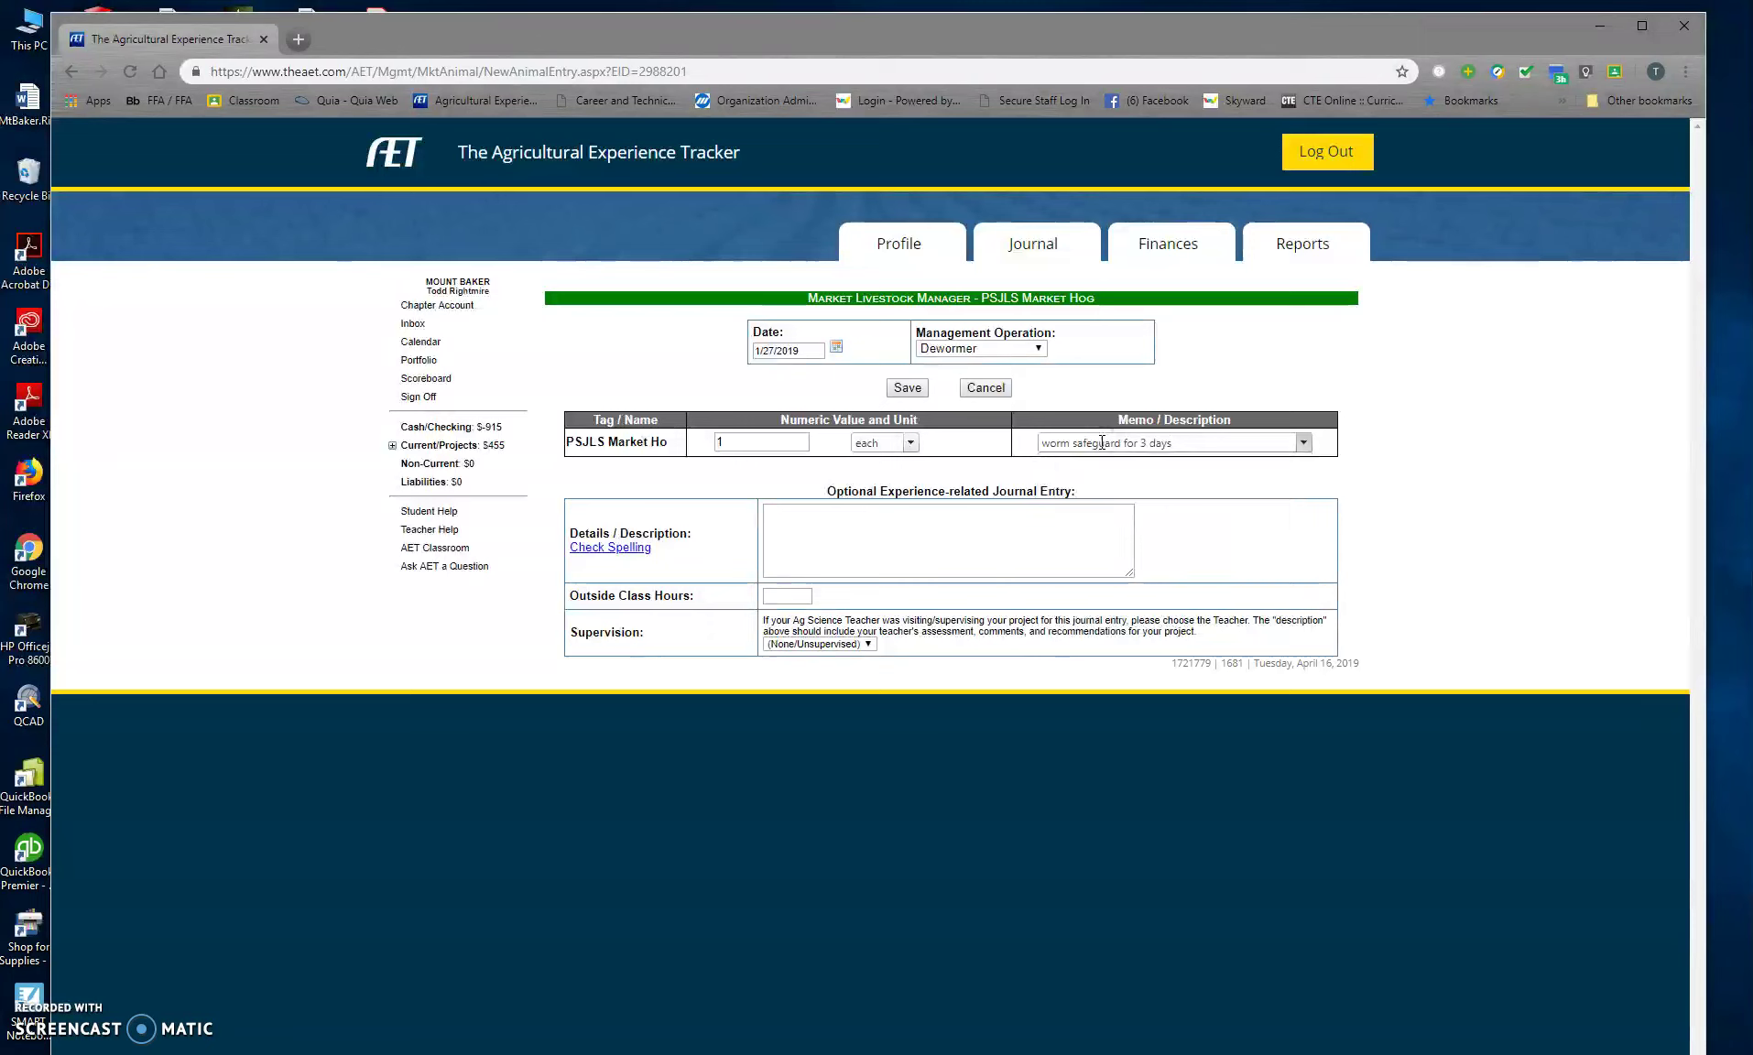
click(846, 645)
click(840, 762)
click(838, 791)
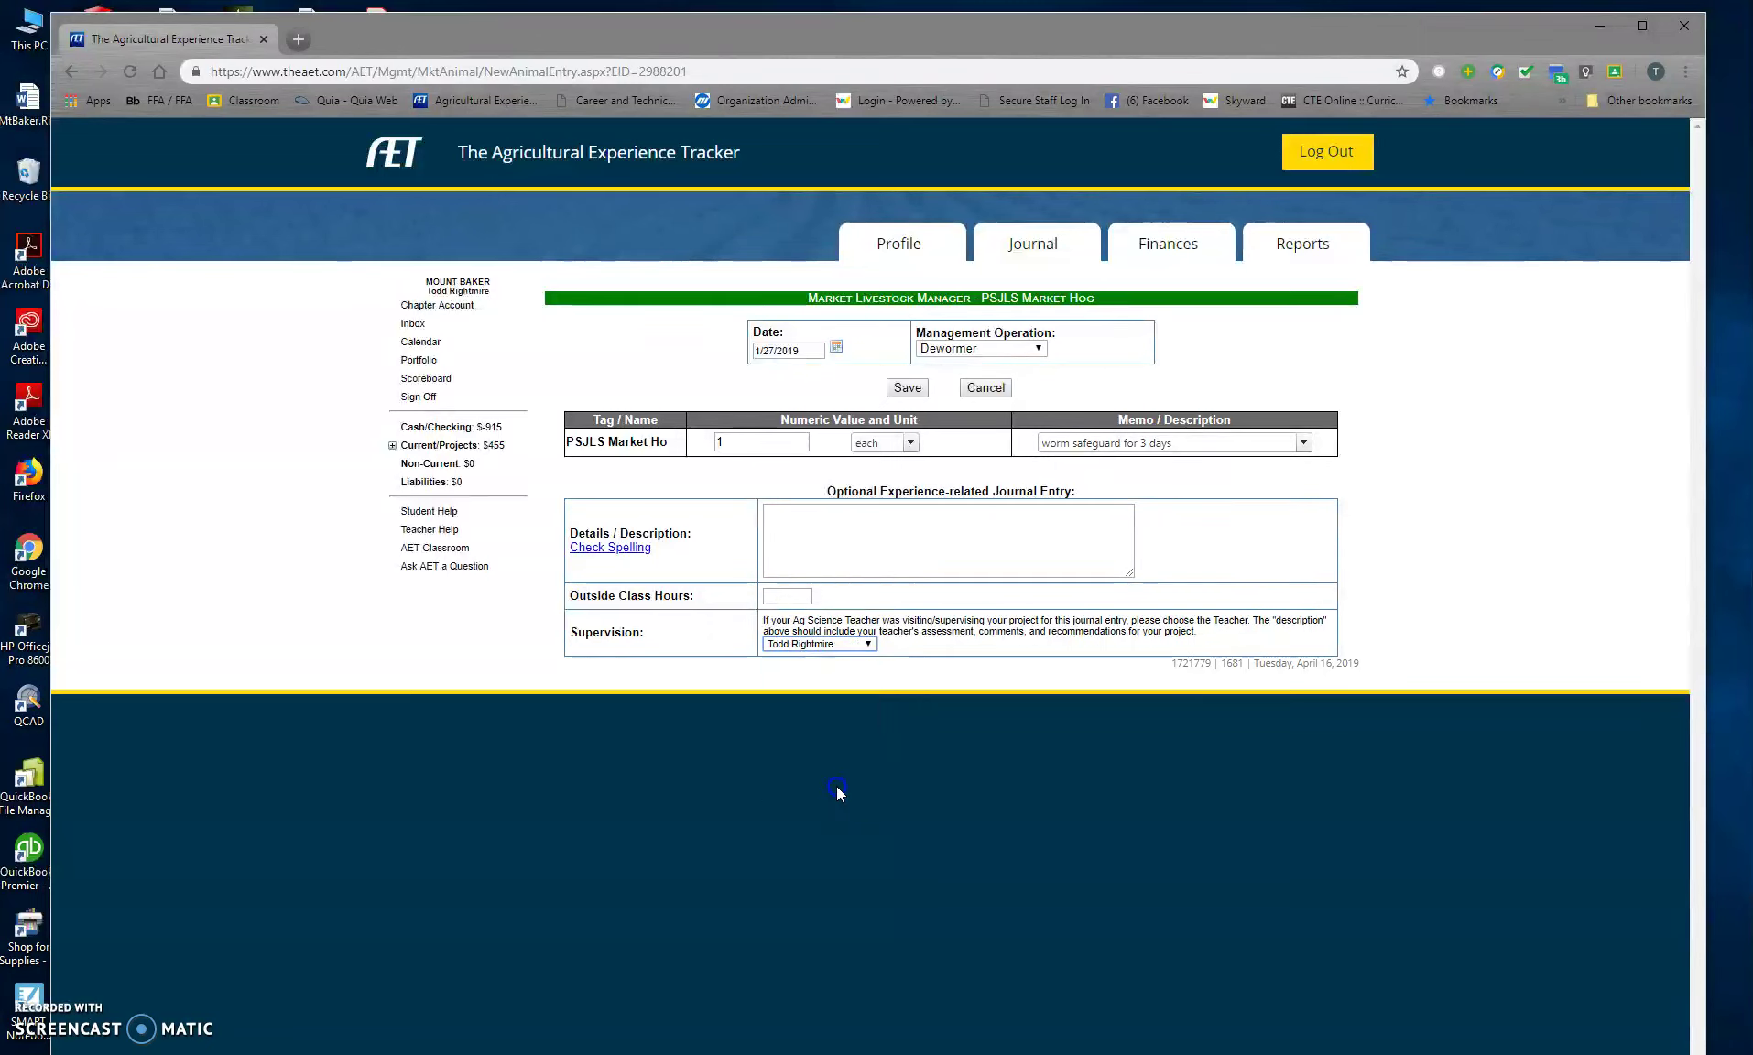
click(908, 389)
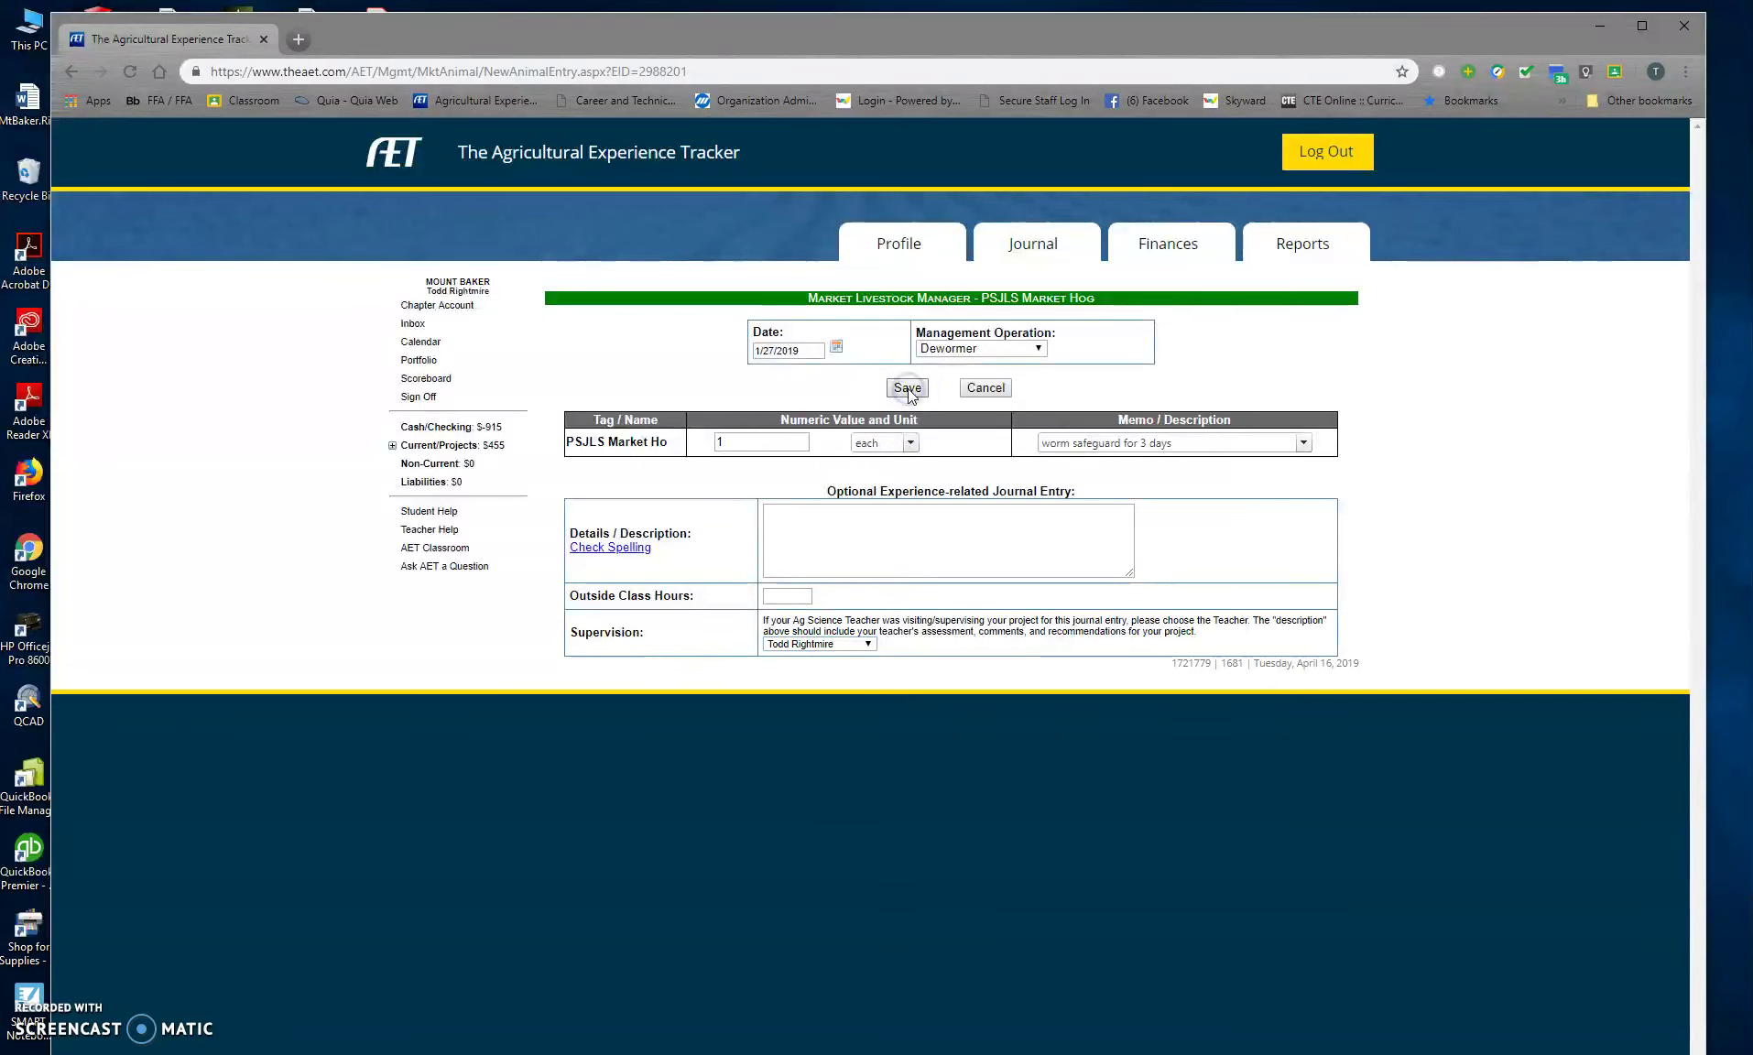
click(911, 394)
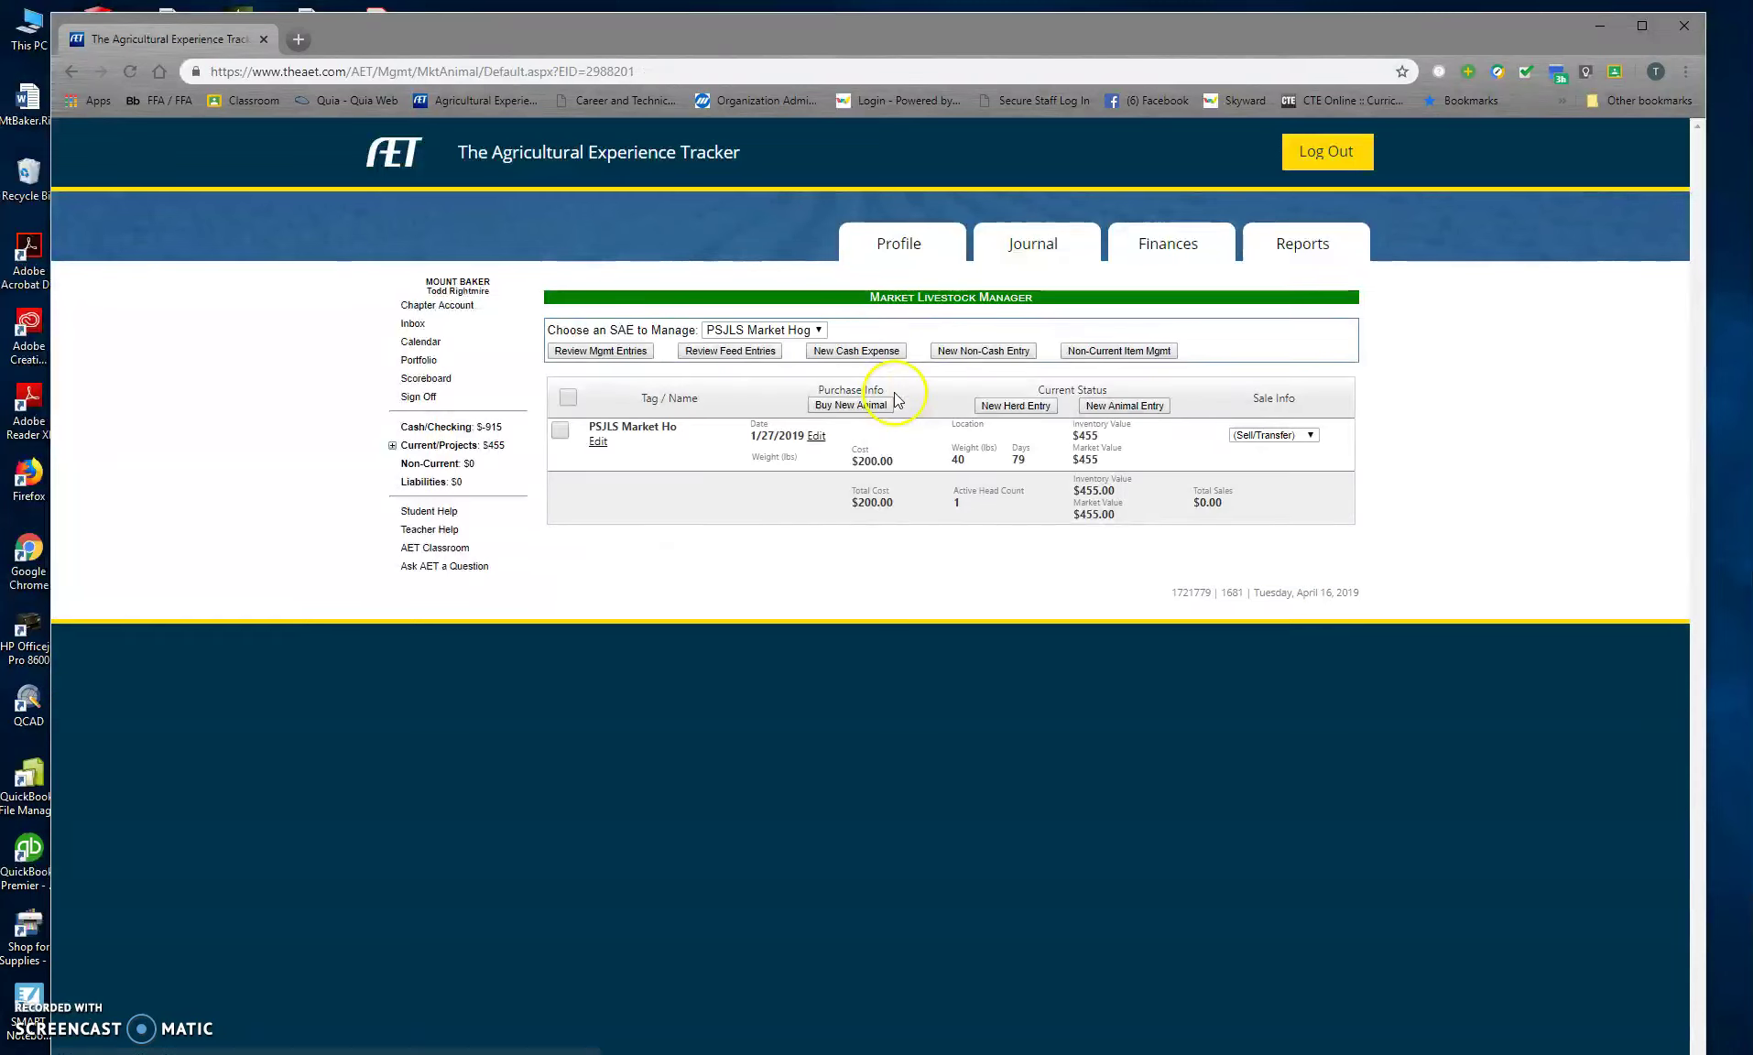
Step: Open Review Mgmt Entries to list the hog's 40 lbs Weight and Dewormer records
click(574, 354)
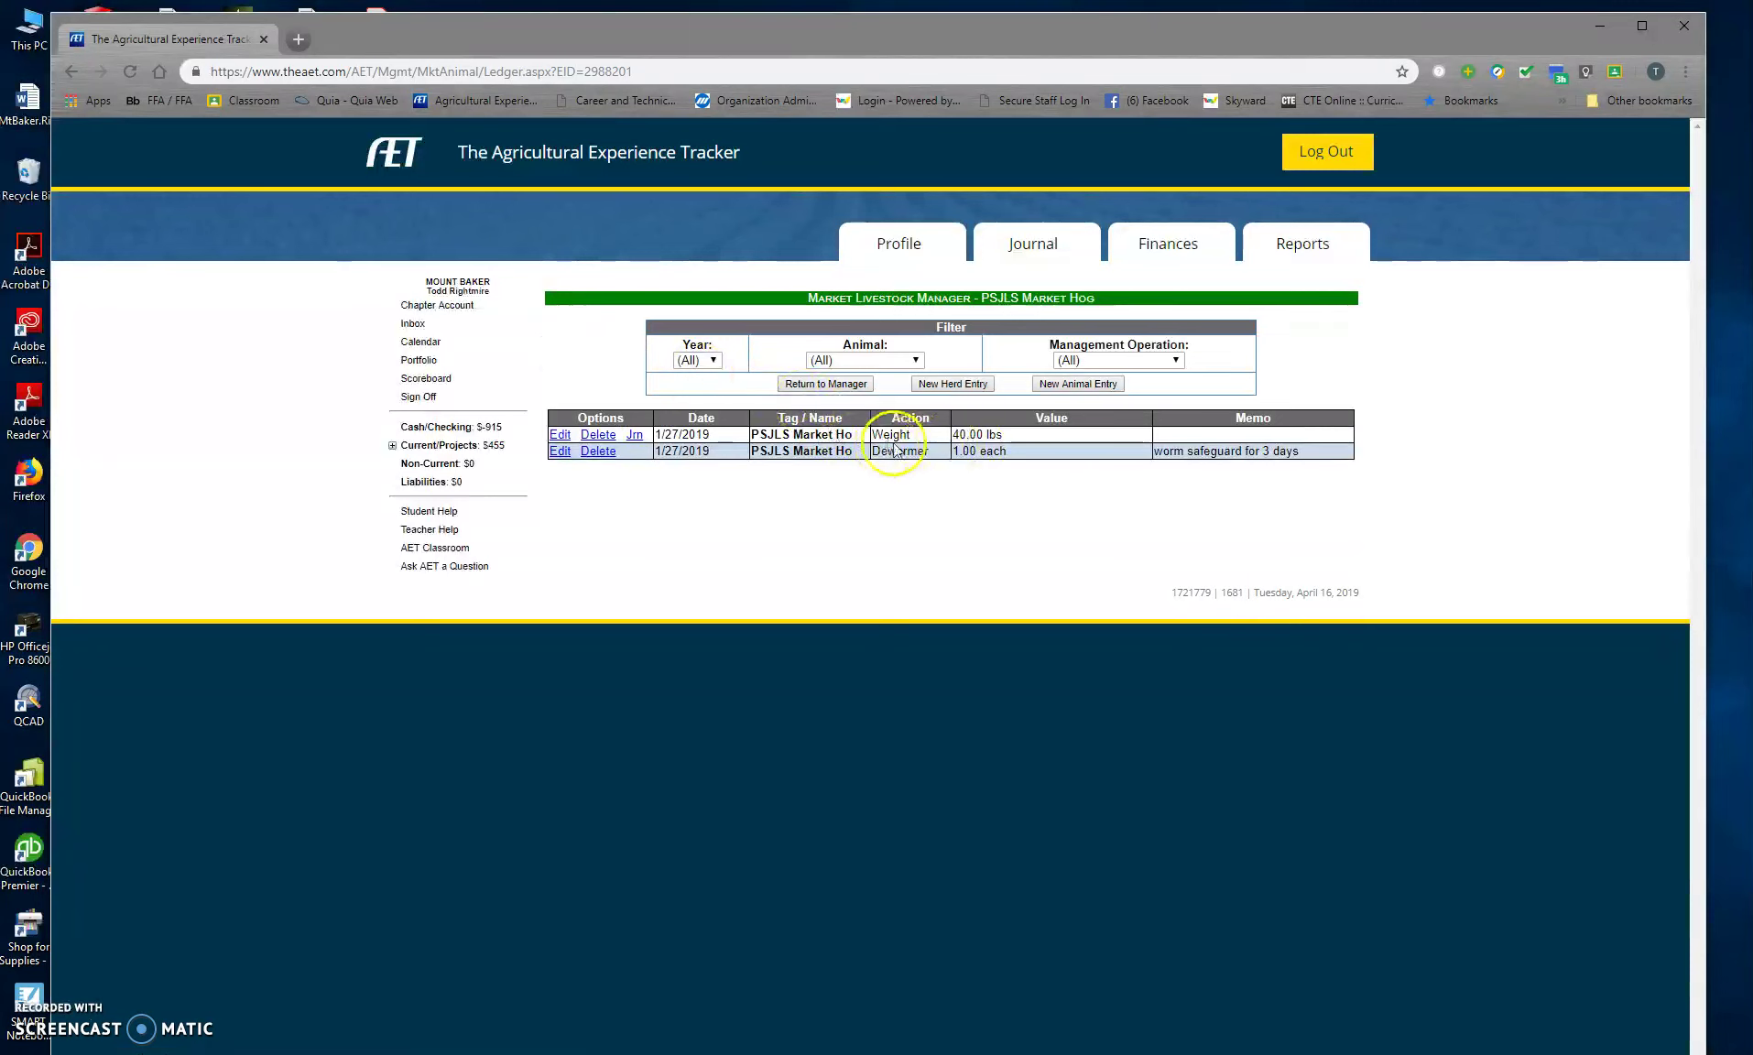